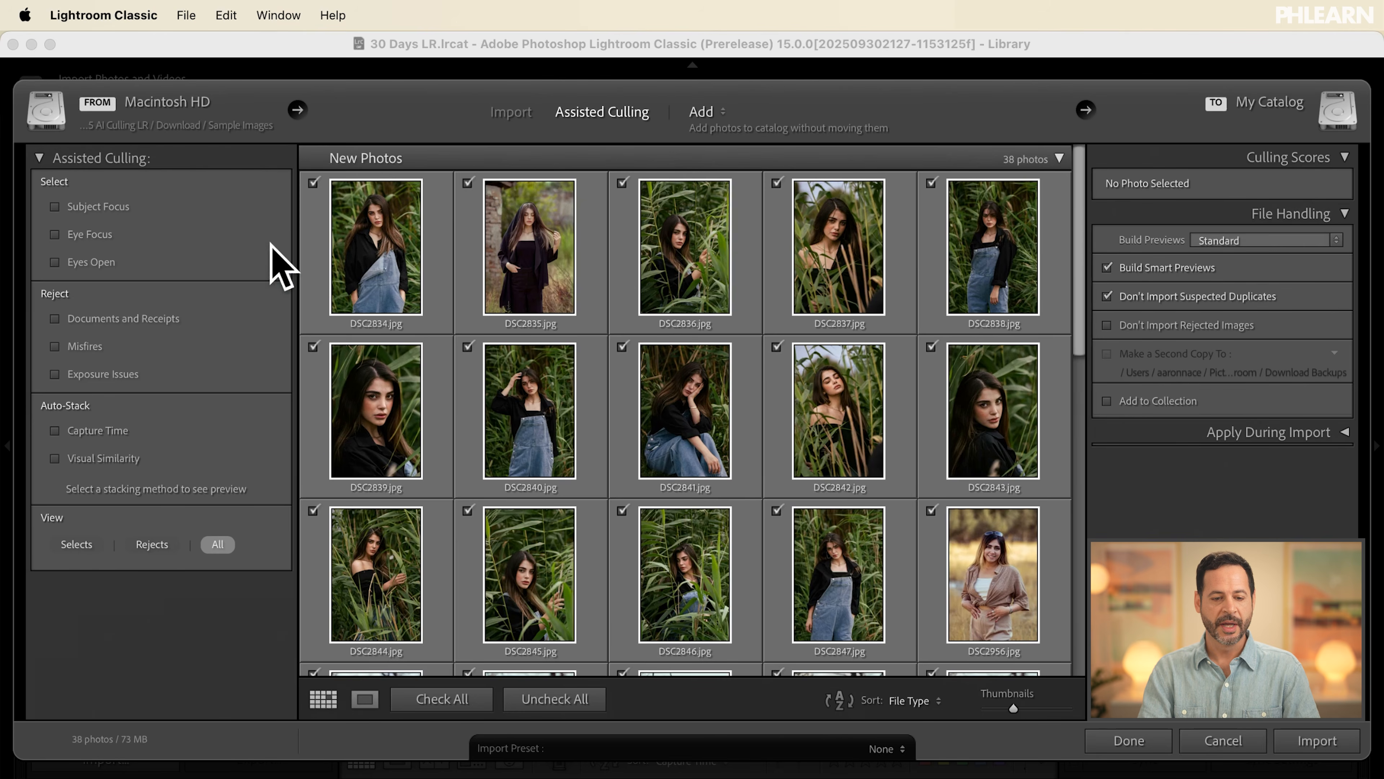
# Step: Enable the Subject Focus, Eye Focus and Eyes Open selection criteria for assisted culling
pyautogui.click(75, 209)
pyautogui.click(73, 264)
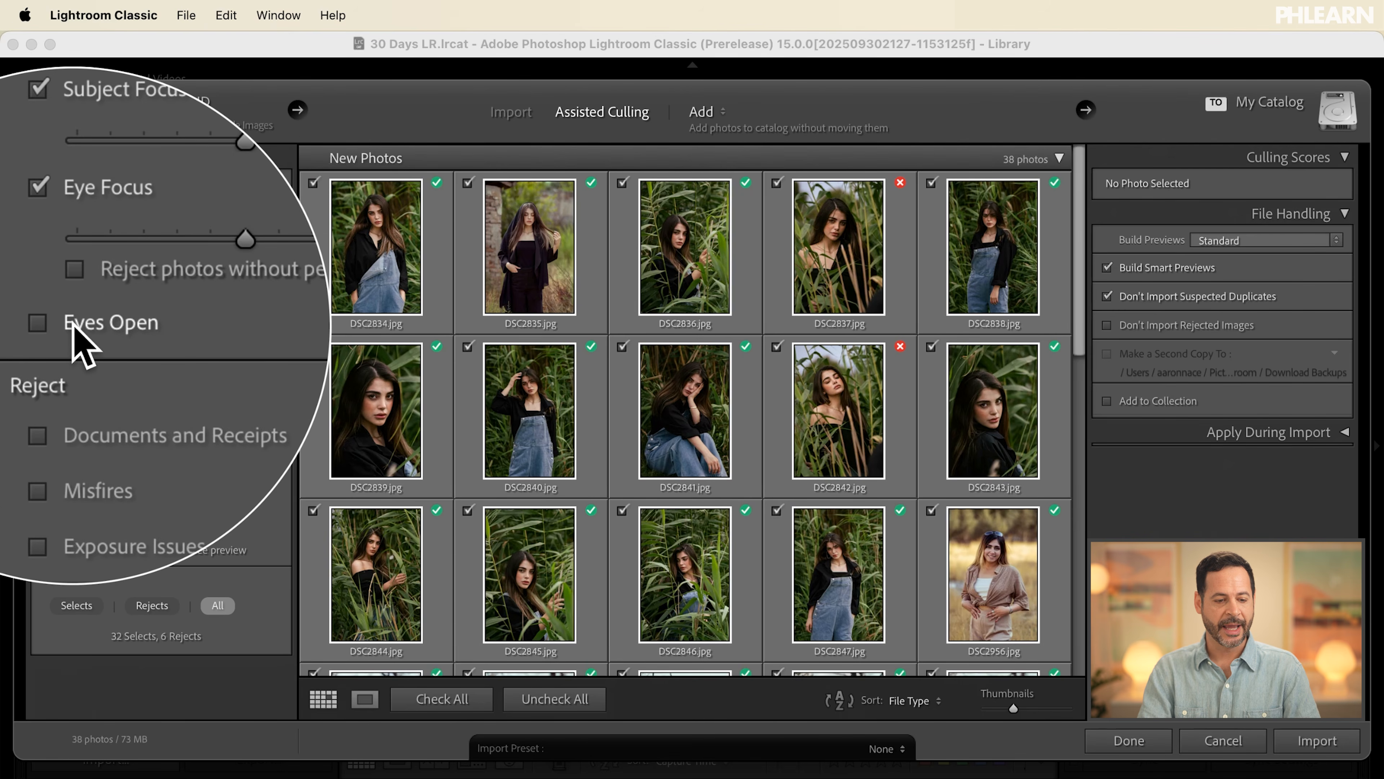
pyautogui.click(74, 325)
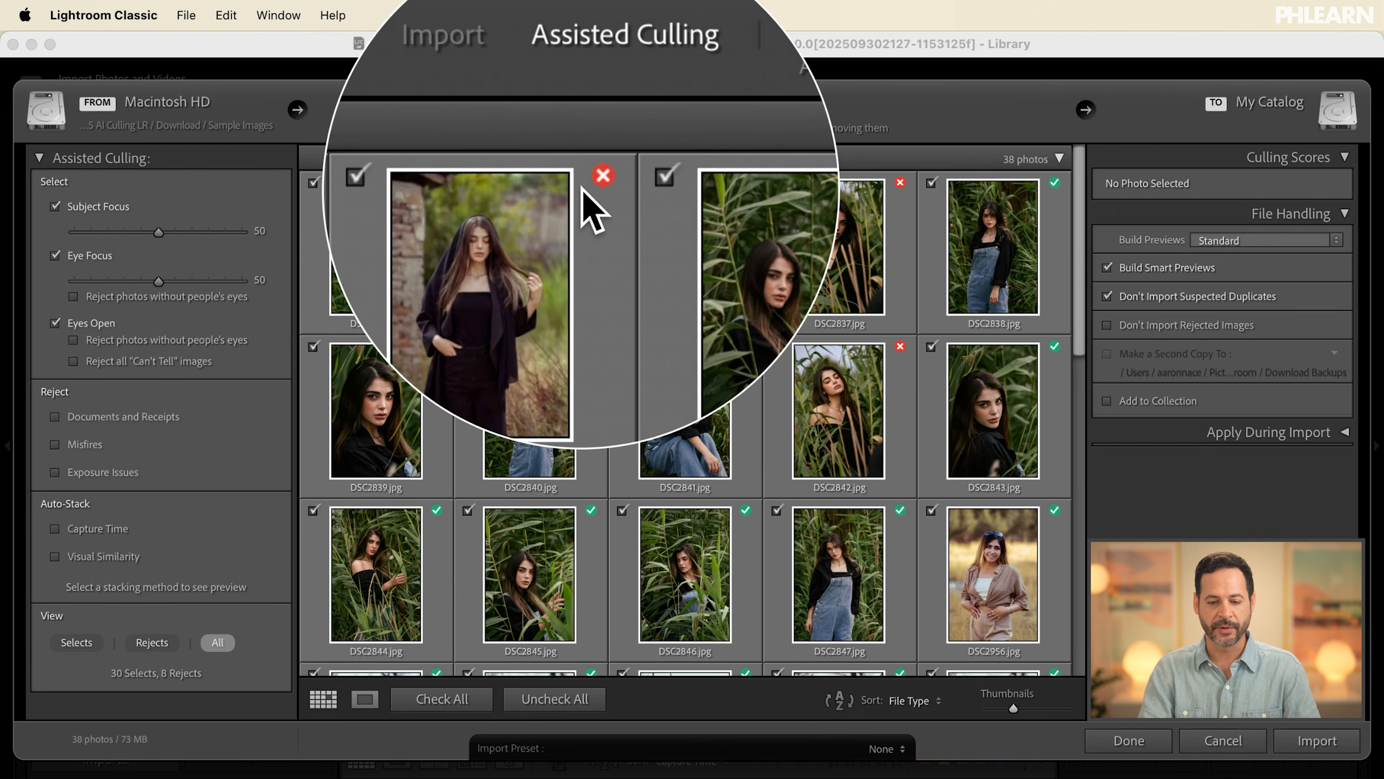
# Step: Examine the culling scores of the rejected photos DSC2835.jpg and DSC2837.jpg
pyautogui.moveTo(590, 183)
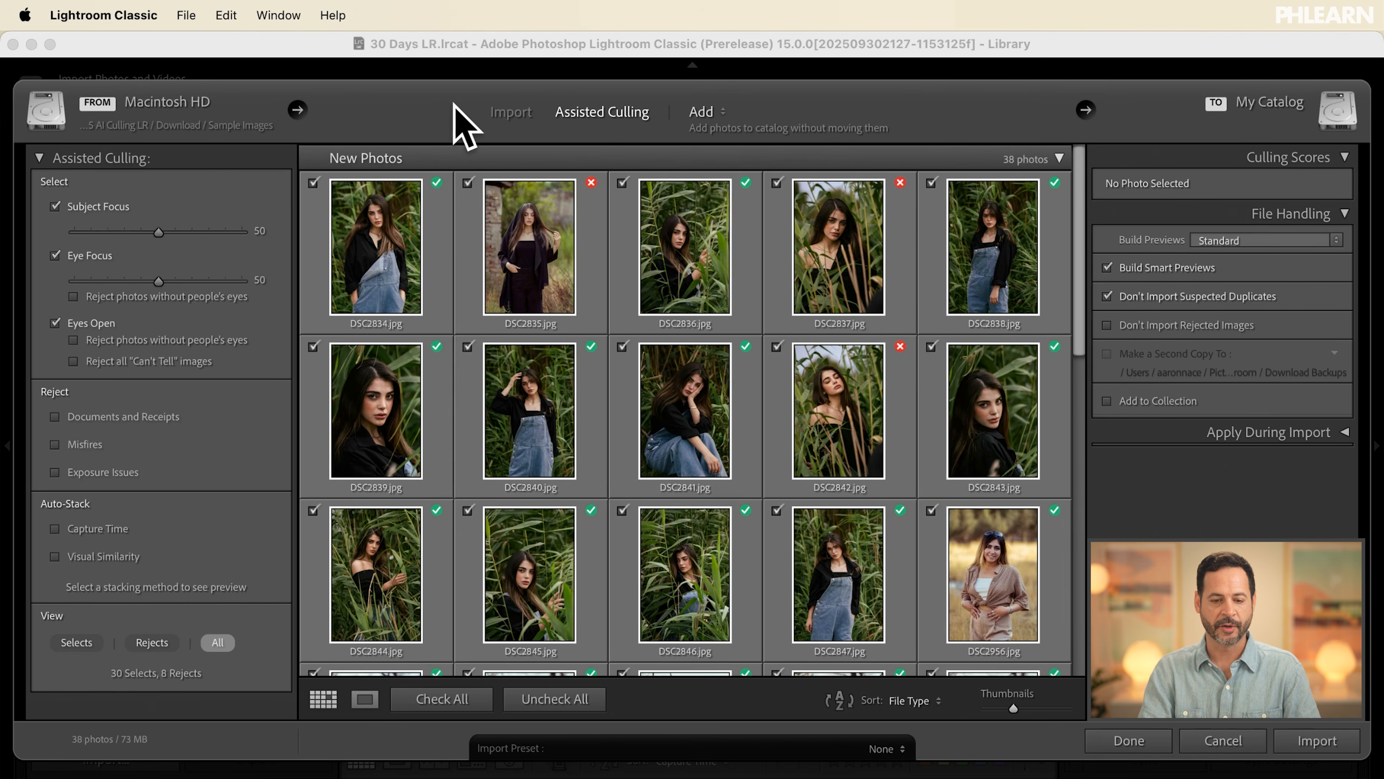
pyautogui.click(519, 249)
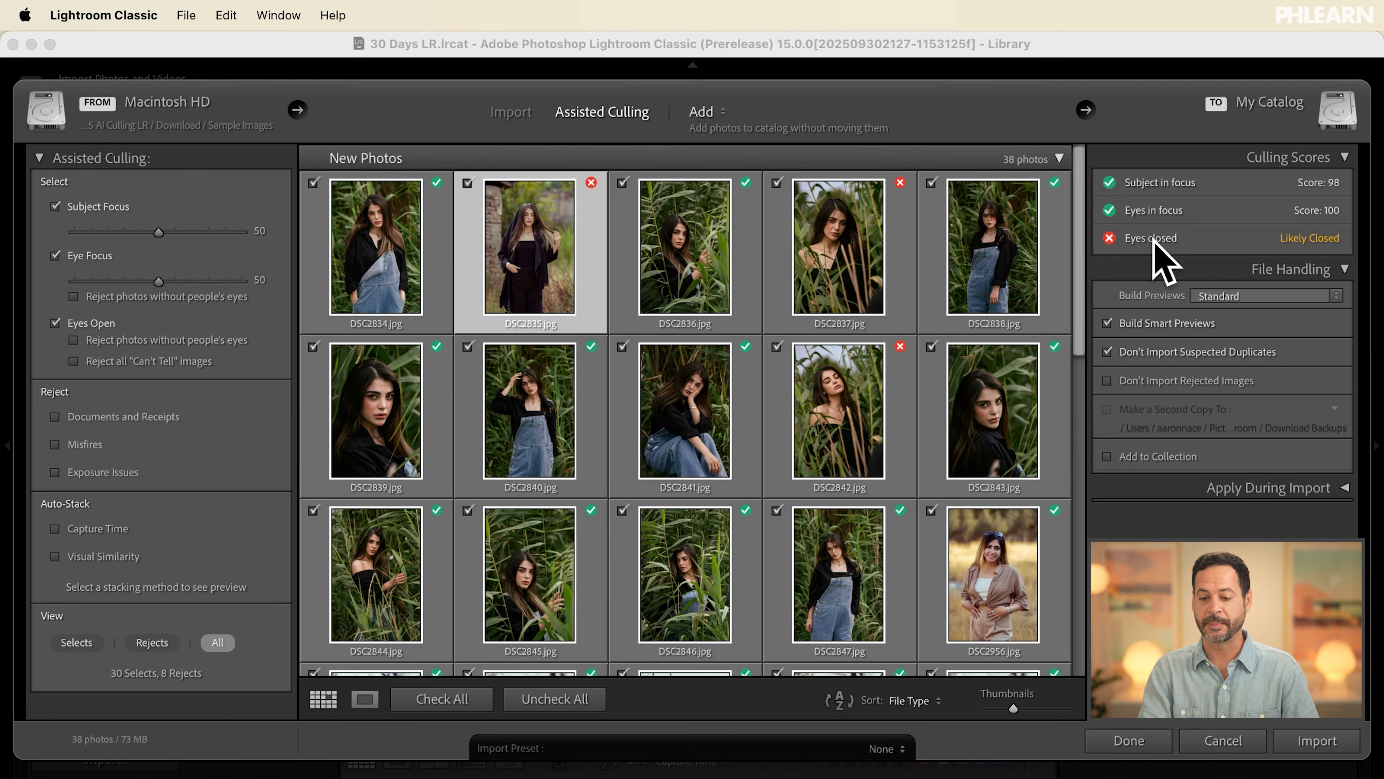
pyautogui.click(842, 232)
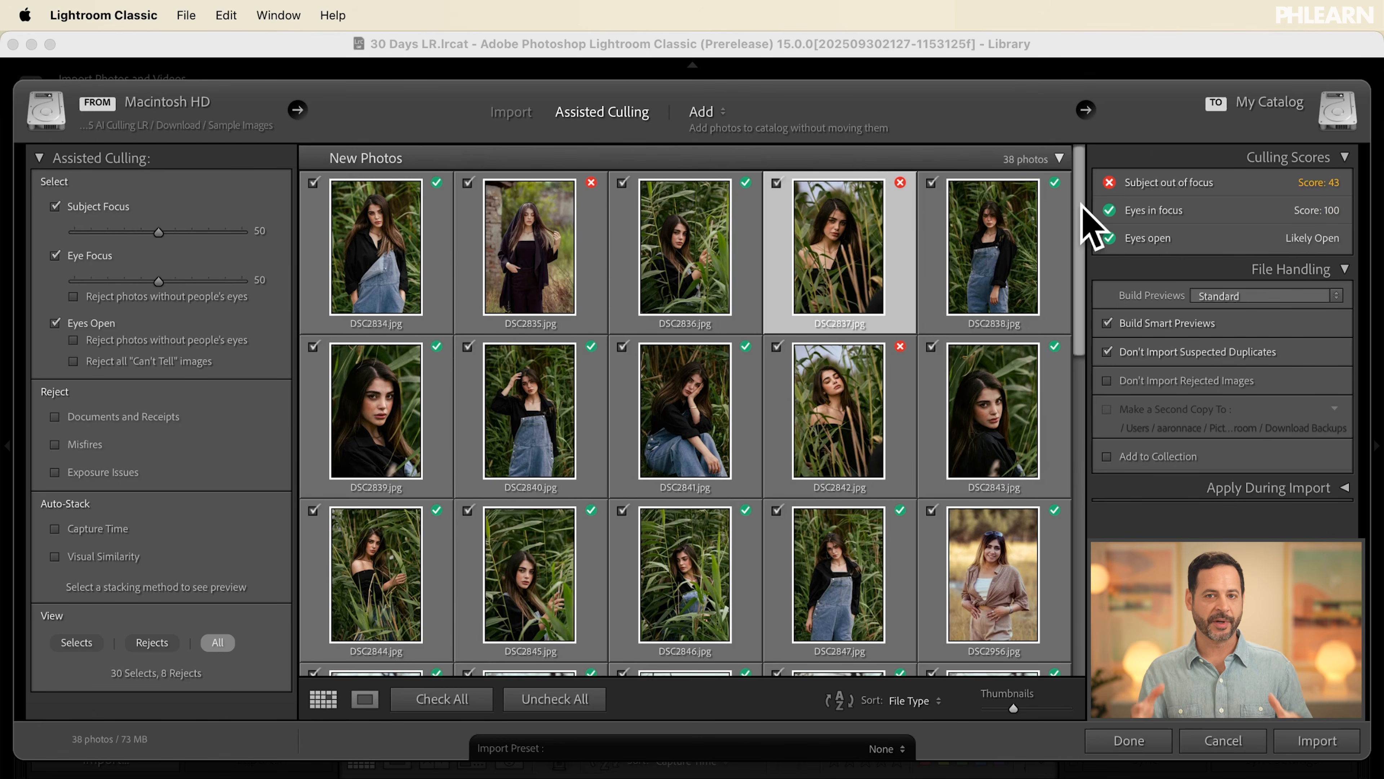
# Step: Inspect the subject's face in DSC2837.jpg at 300% zoom and return to the thumbnail grid
pyautogui.doubleClick(834, 259)
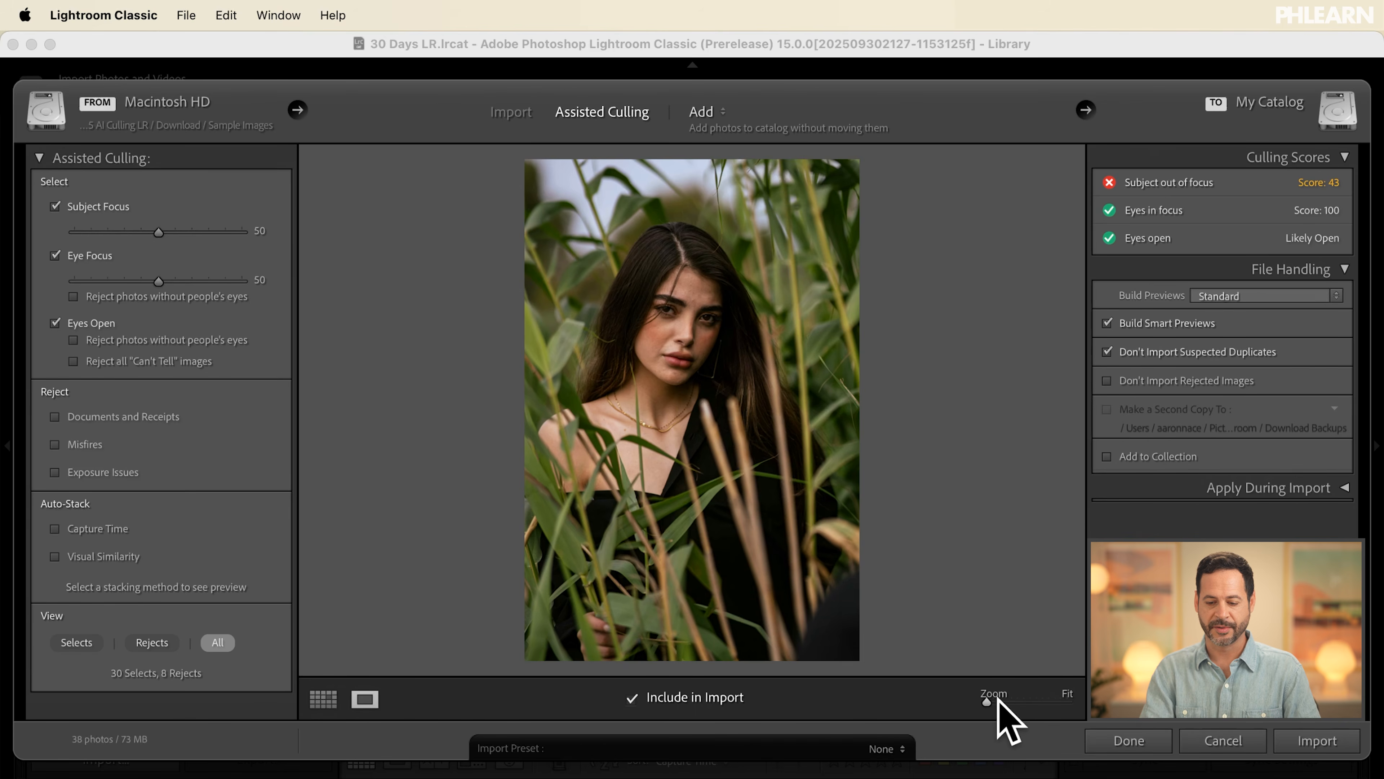
pyautogui.moveTo(989, 702); pyautogui.dragTo(1050, 698)
pyautogui.moveTo(680, 299); pyautogui.dragTo(711, 450)
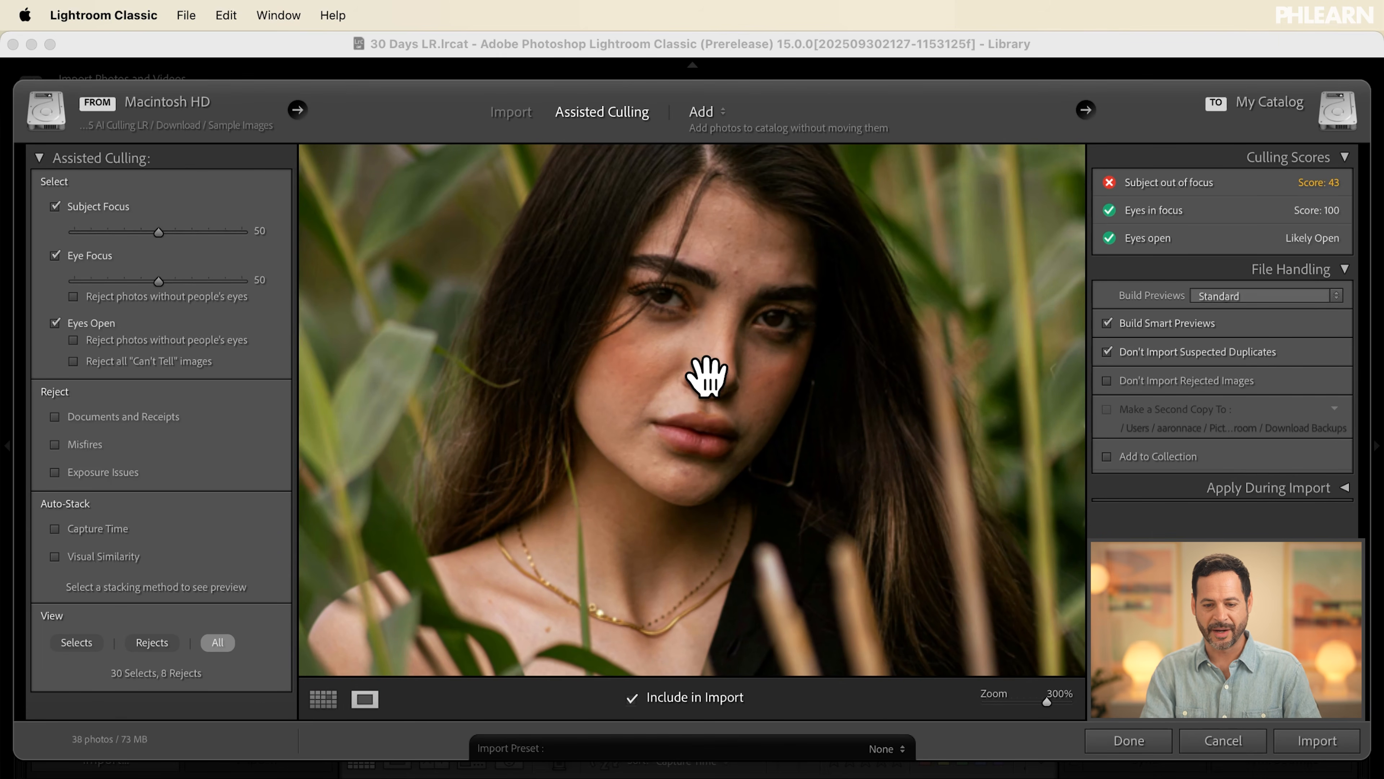
pyautogui.click(324, 698)
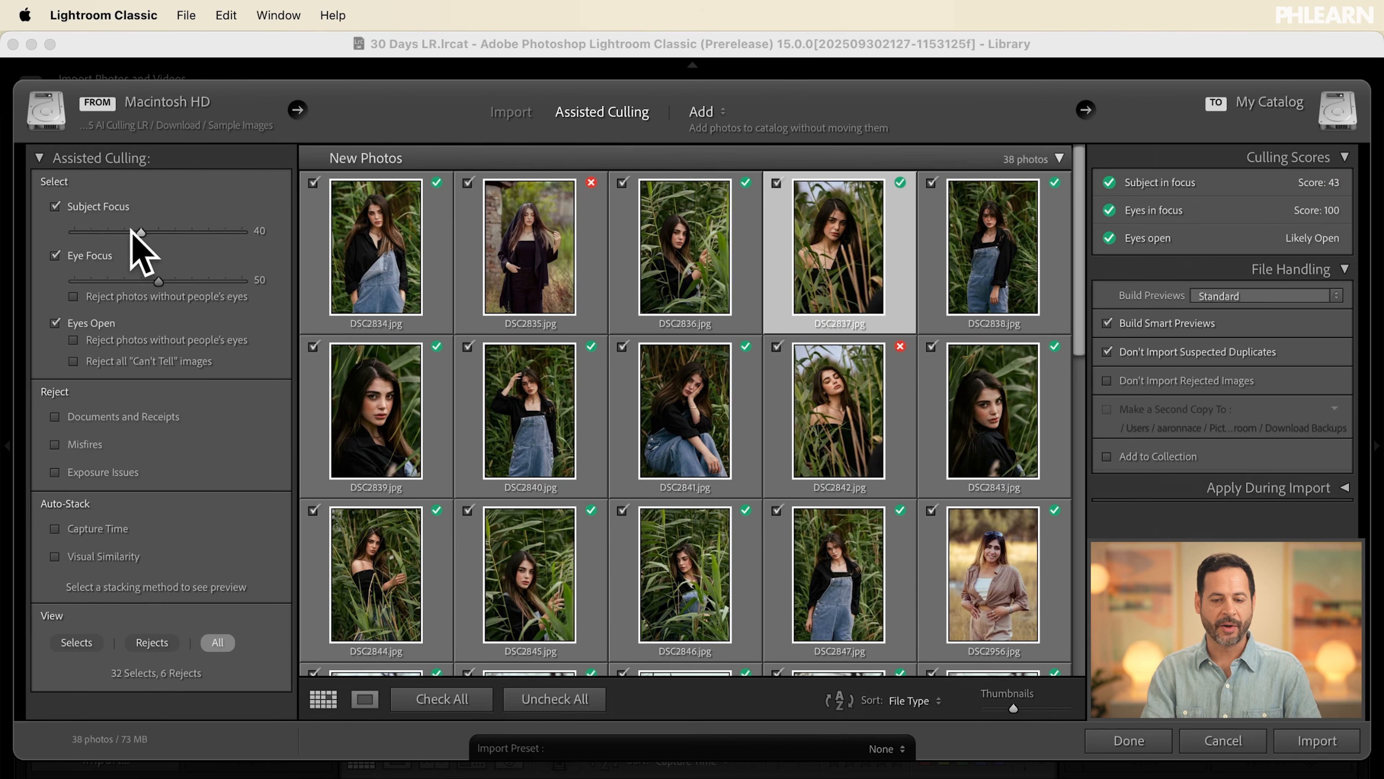
# Step: Set the Subject Focus threshold to 40 and enable rejection of photos with Exposure Issues
pyautogui.moveTo(143, 231); pyautogui.dragTo(159, 231)
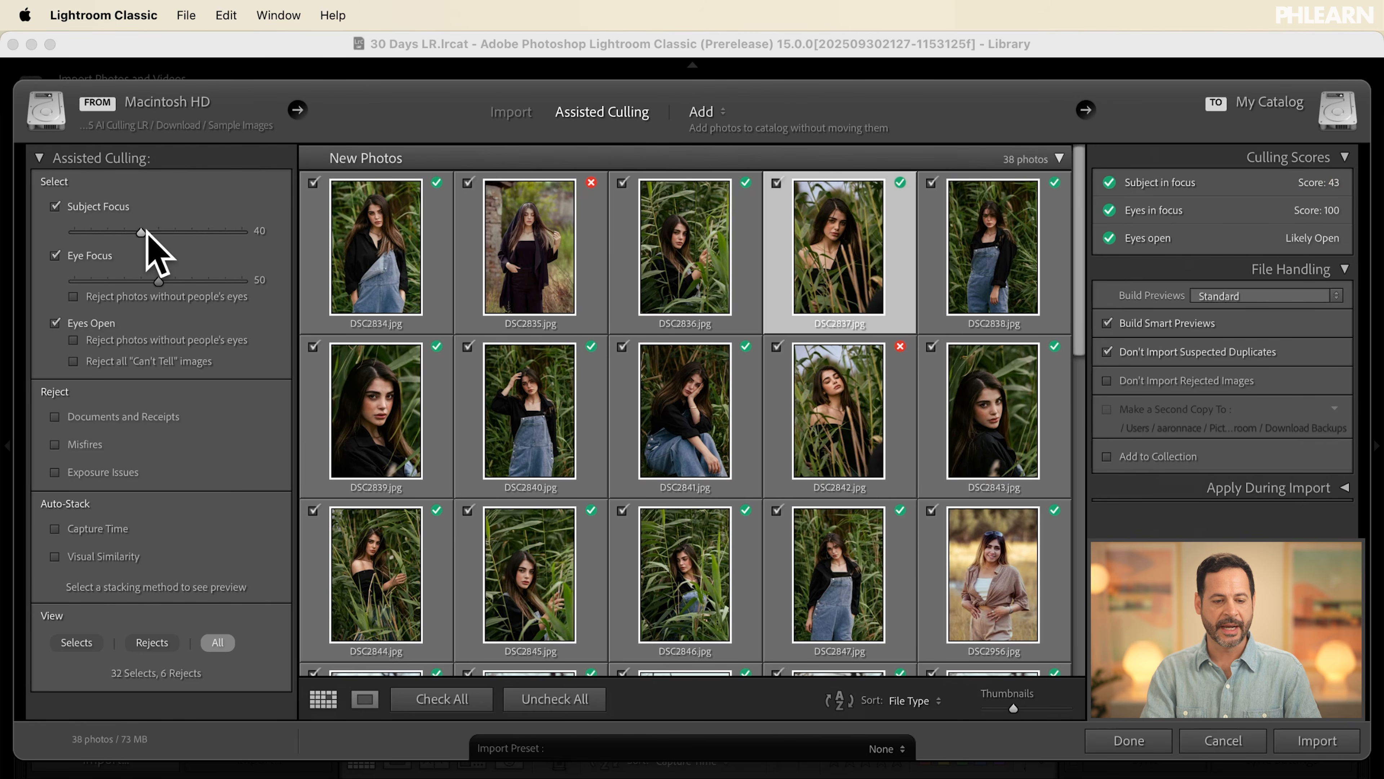
pyautogui.moveTo(901, 184)
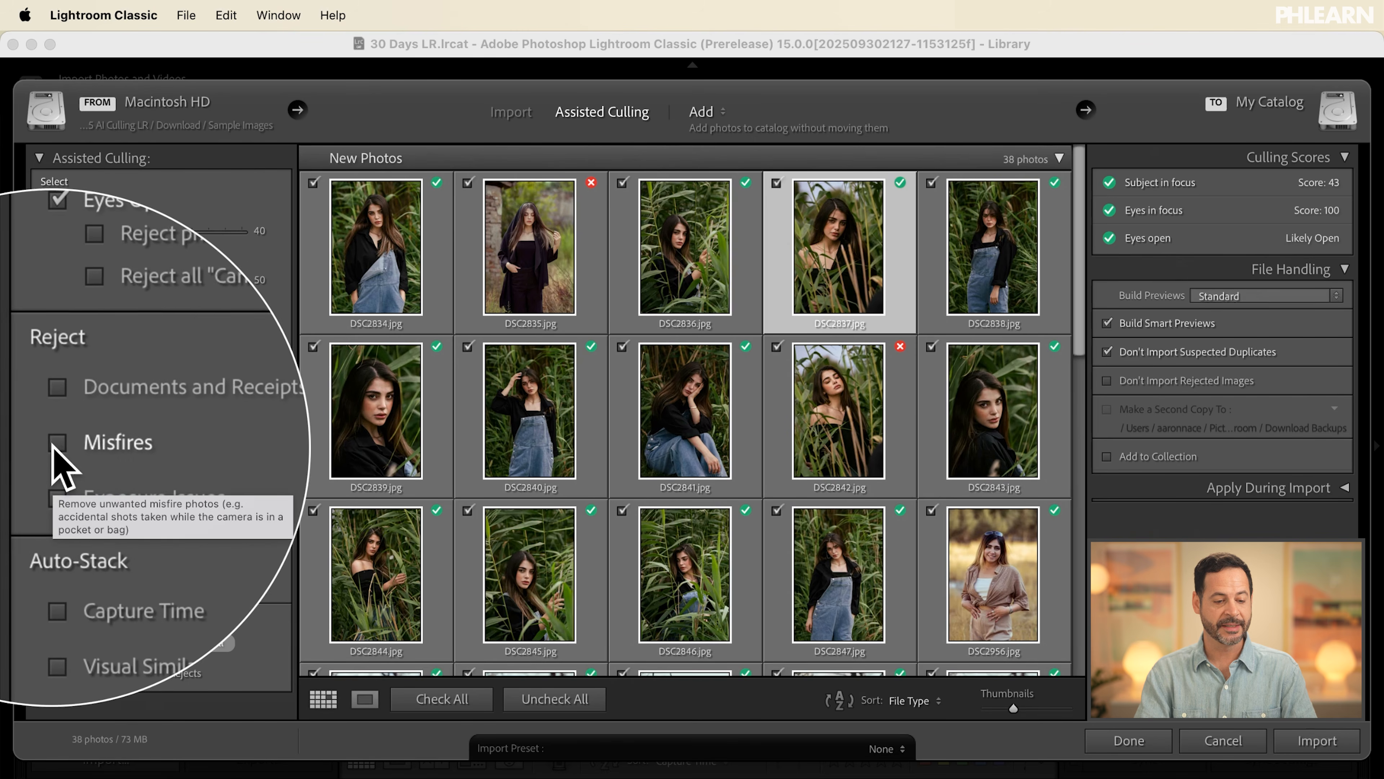
pyautogui.click(55, 470)
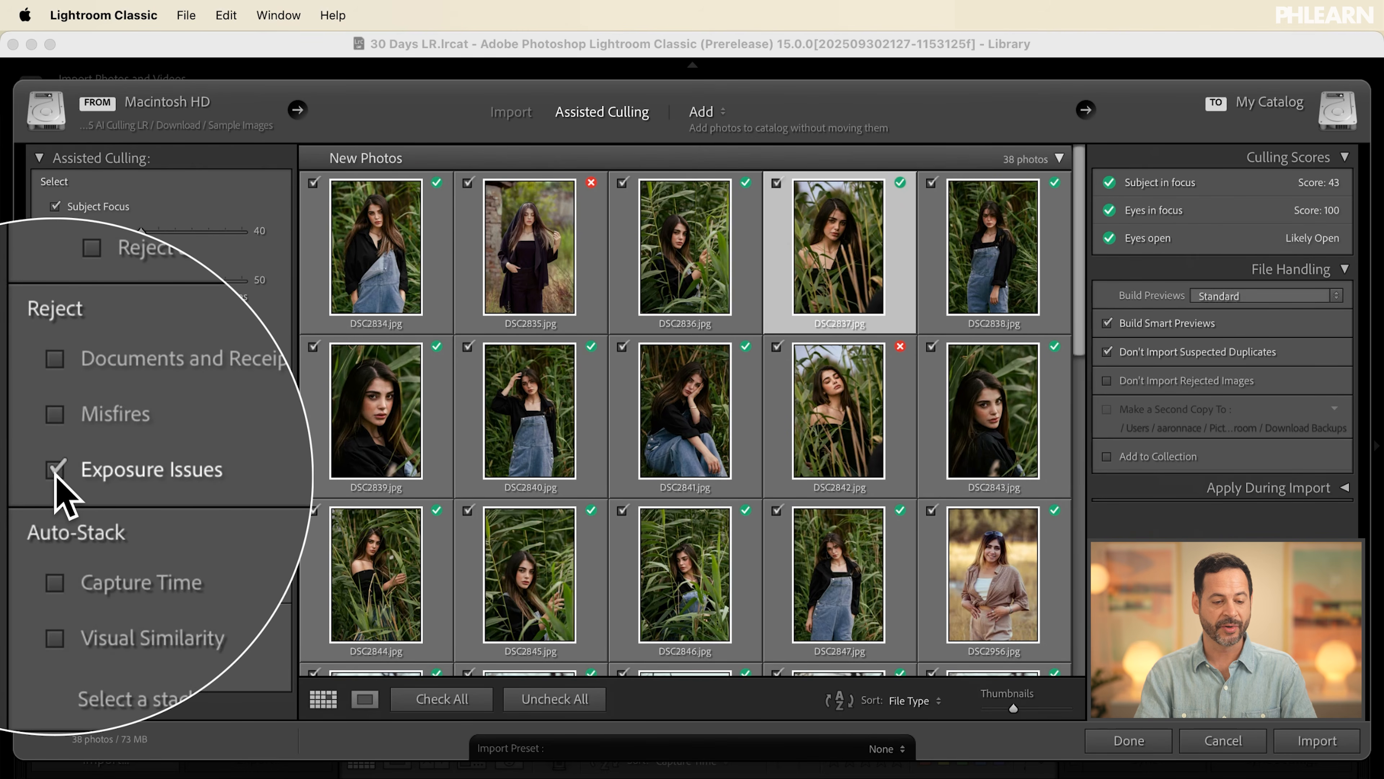
pyautogui.scroll(-10, 596, 361)
pyautogui.scroll(10, 596, 361)
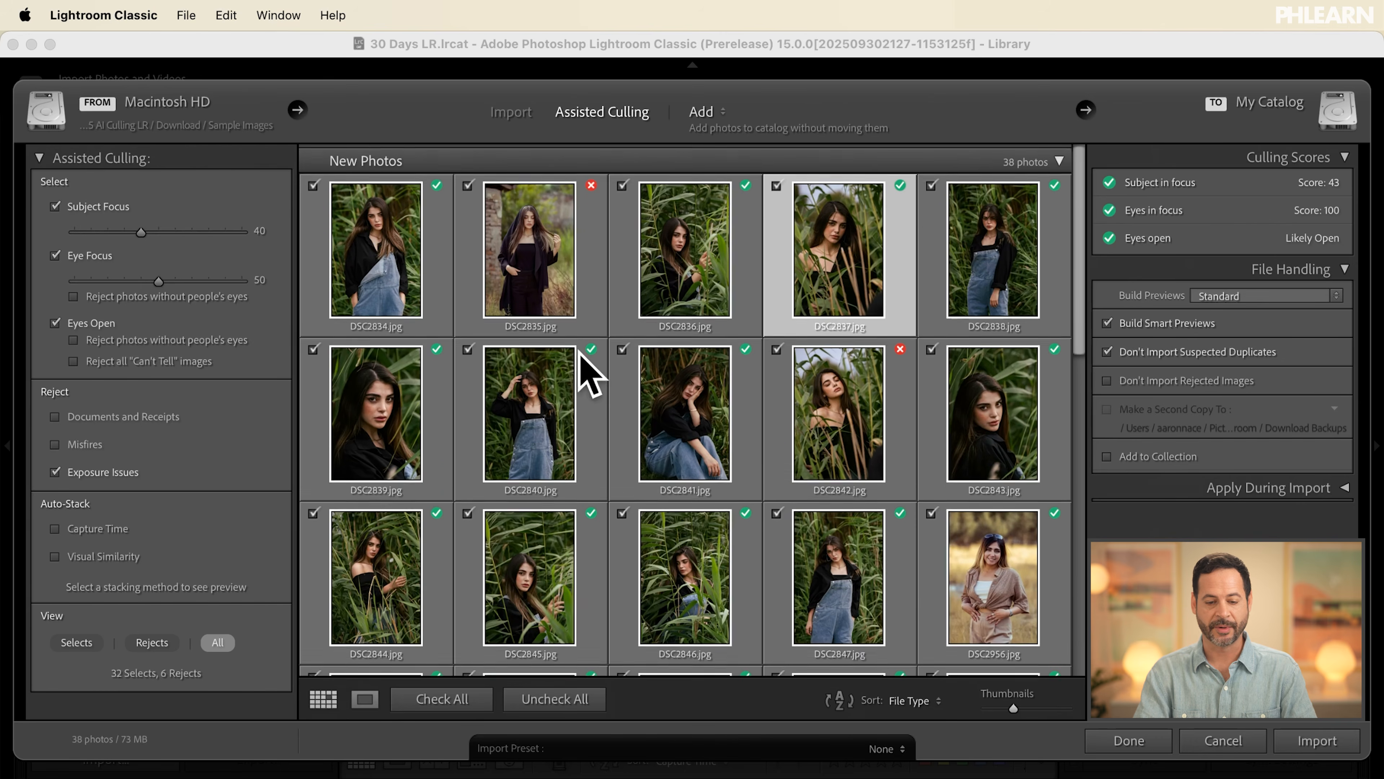
# Step: Try auto-stacking the photos by Capture Time, with 0:00:53 between stacks, and by Visual Similarity, ending with both stacking methods off
pyautogui.click(88, 537)
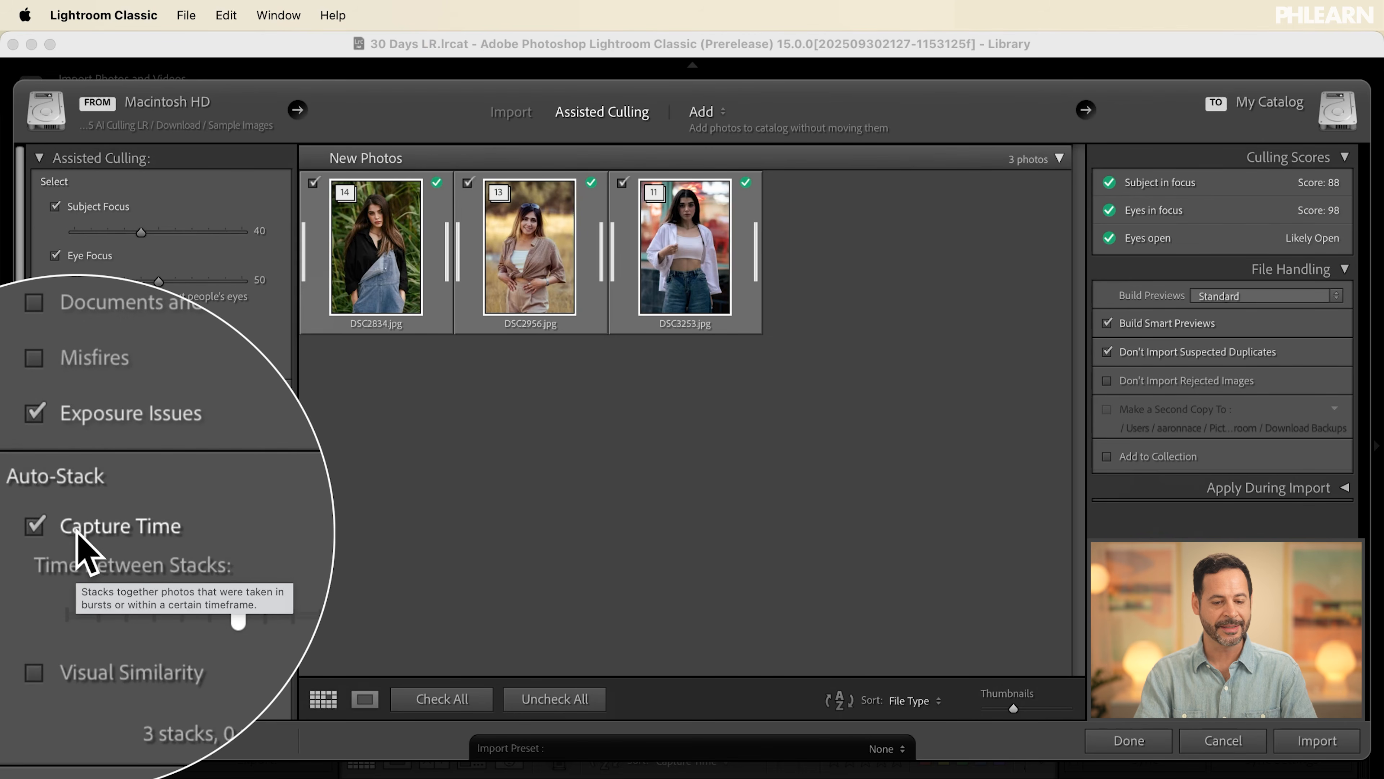
pyautogui.moveTo(155, 571); pyautogui.dragTo(124, 559)
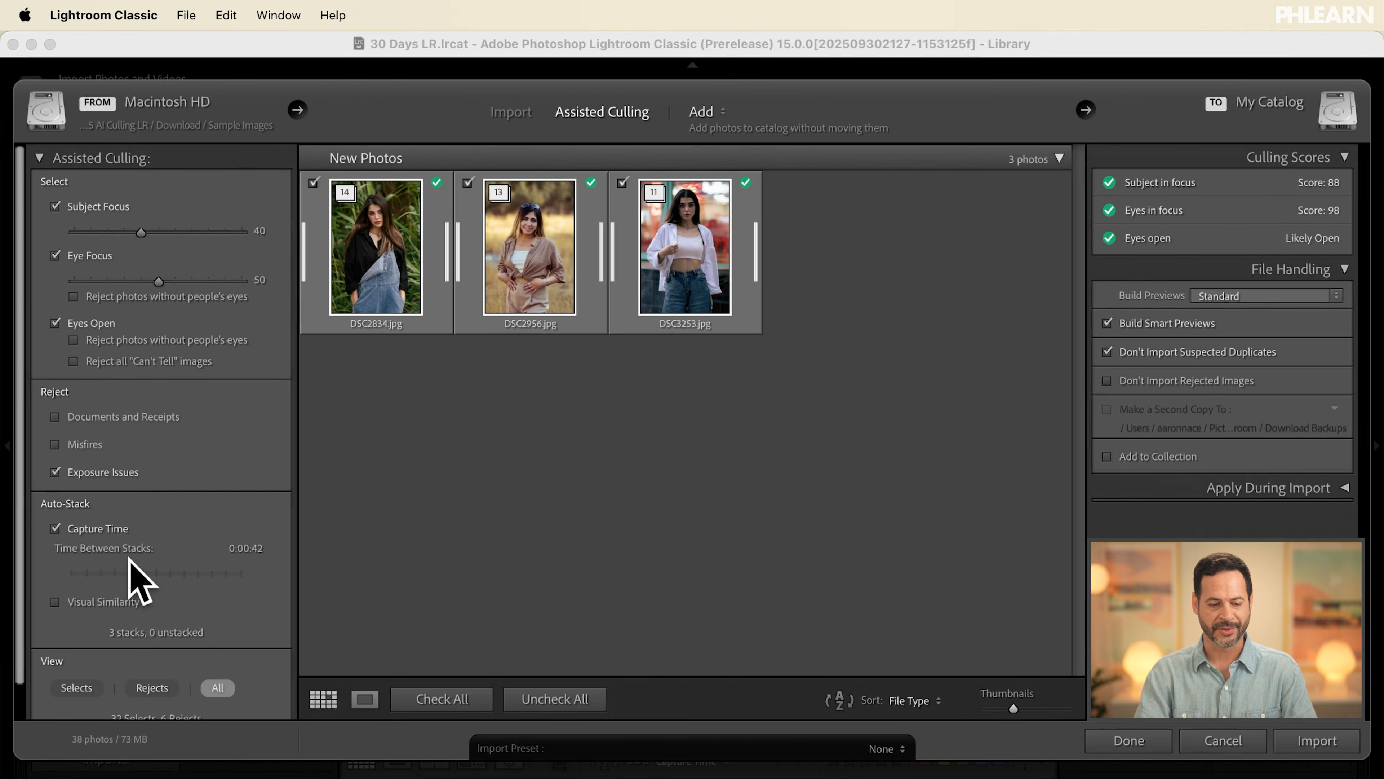
pyautogui.click(73, 602)
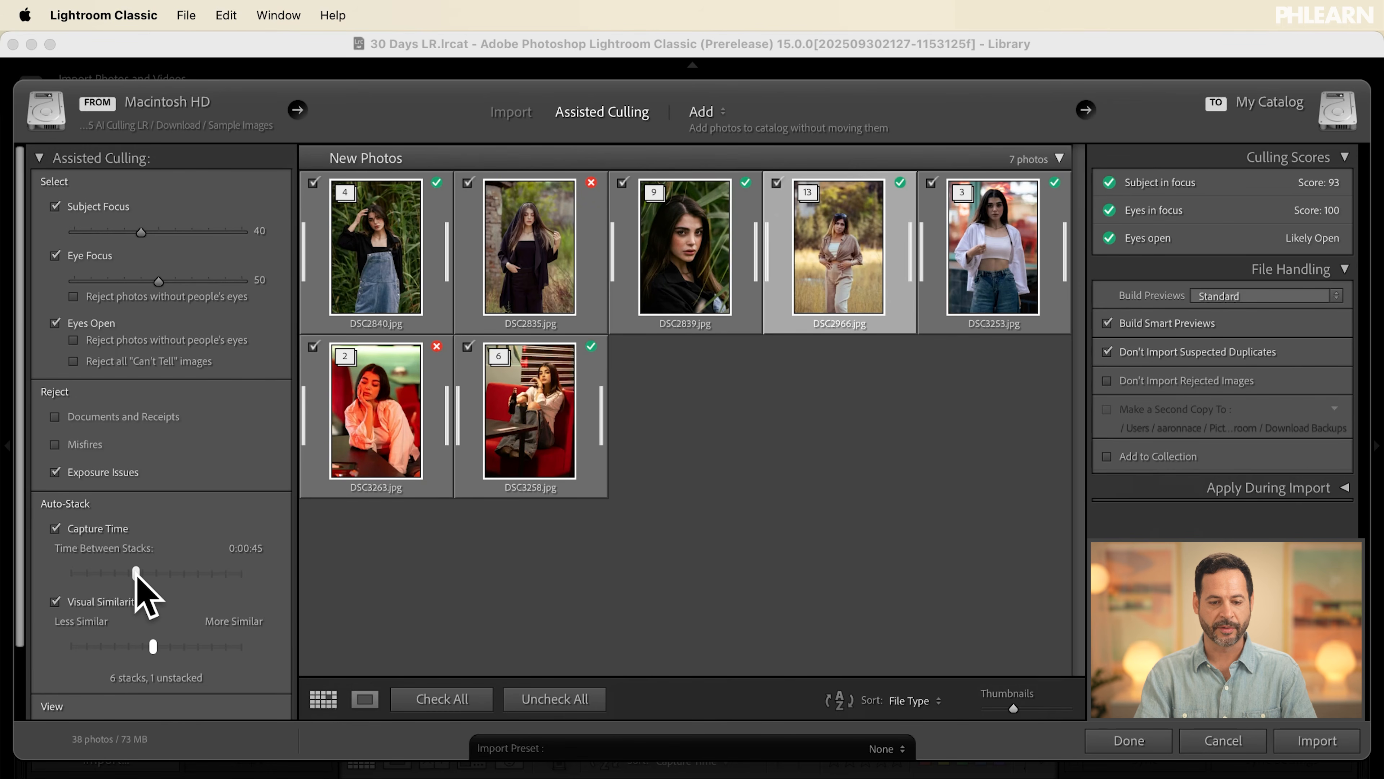
pyautogui.scroll(-2, 155, 660)
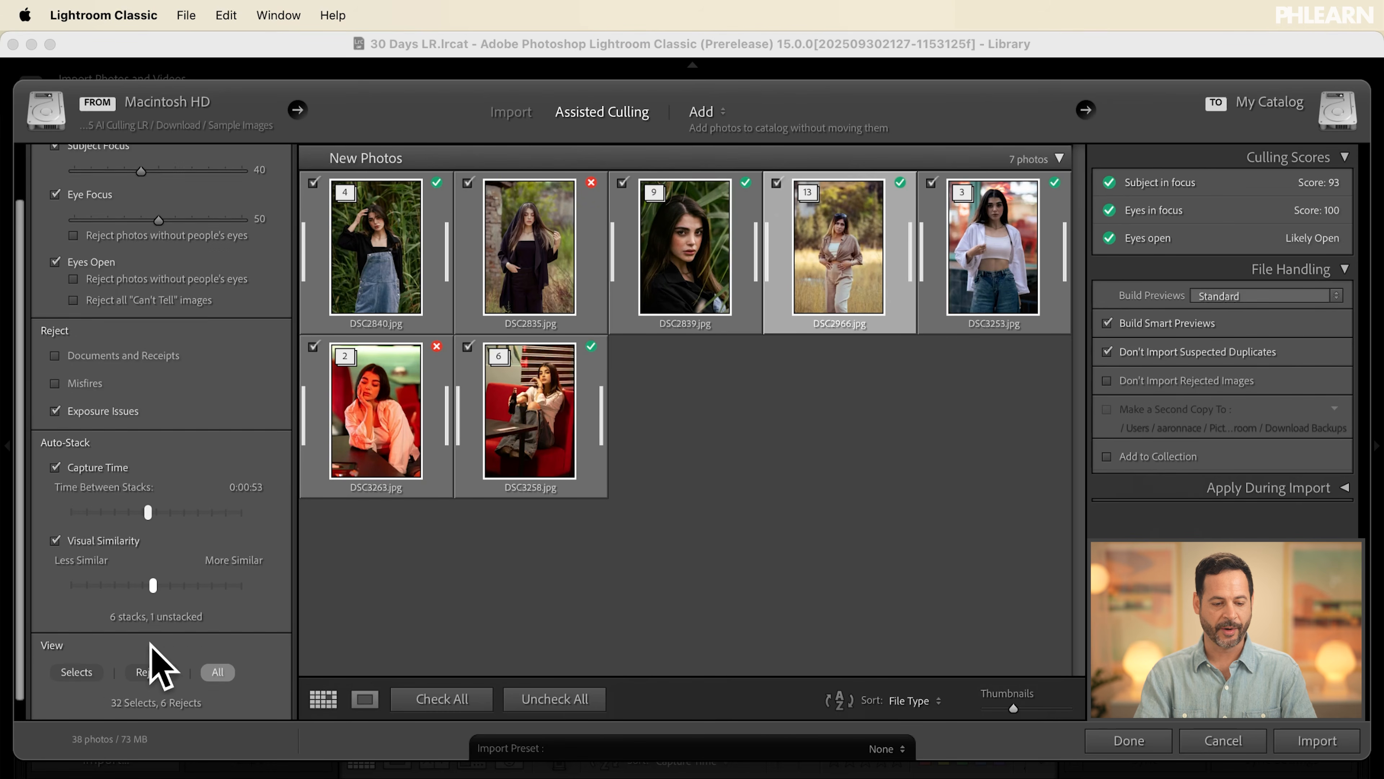
pyautogui.moveTo(153, 609)
pyautogui.mouseDown()
pyautogui.moveTo(185, 607)
pyautogui.moveTo(93, 602)
pyautogui.moveTo(164, 602)
pyautogui.moveTo(138, 602)
pyautogui.mouseUp()
pyautogui.click(55, 562)
pyautogui.click(55, 494)
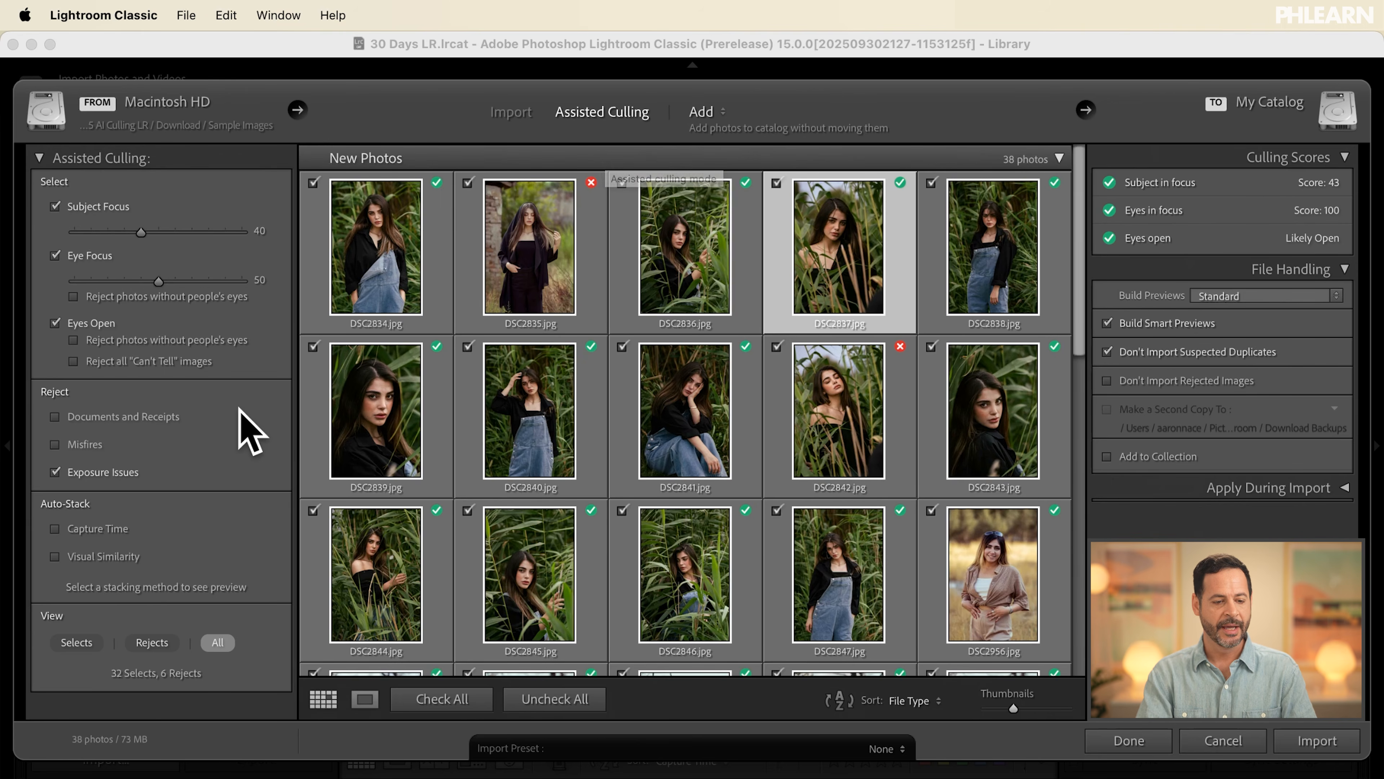
# Step: Turn off the Subject Focus, Eye Focus and Exposure Issues criteria, keeping only Eyes Open enabled
pyautogui.click(55, 206)
pyautogui.click(55, 234)
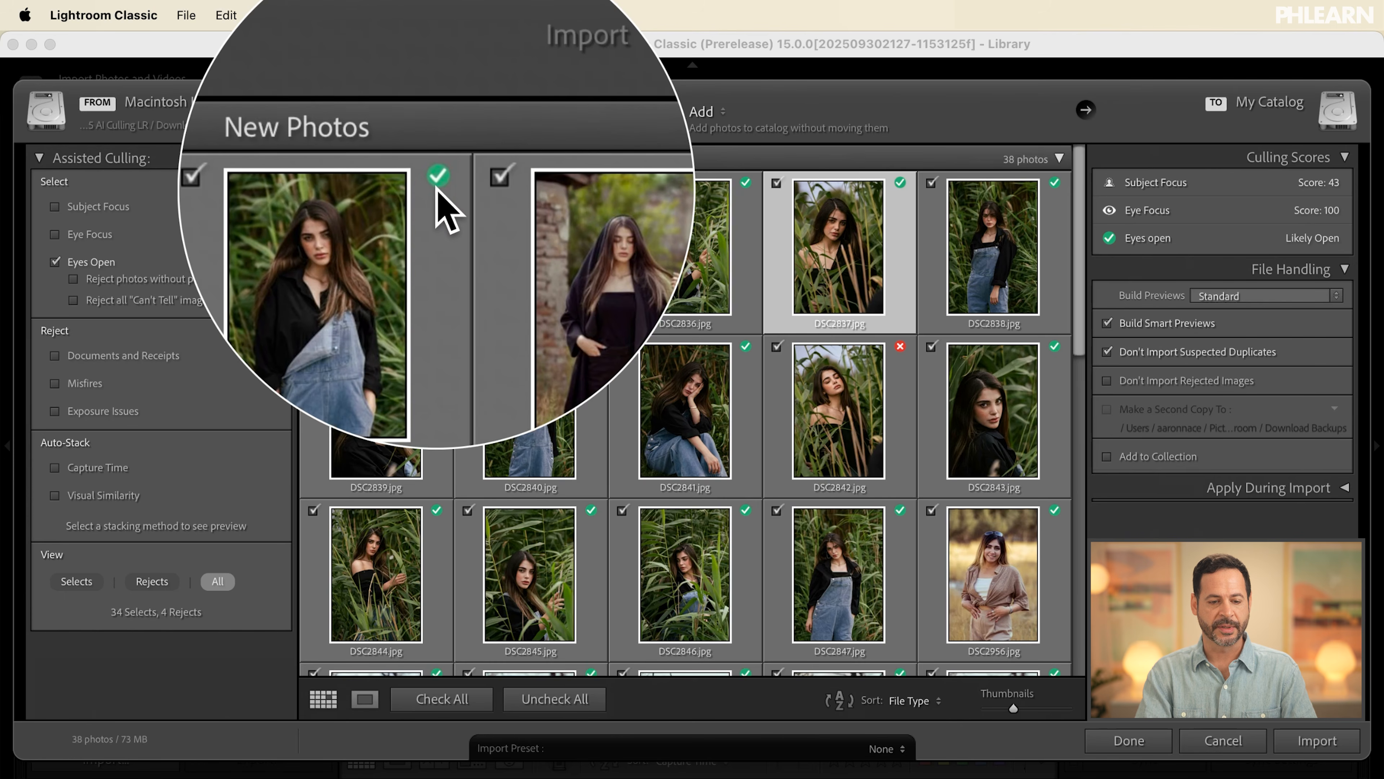
# Step: Review the Eyes Open results of DSC2834.jpg, DSC2835.jpg, DSC2842.jpg and DSC3263.jpg through their culling scores and badges
pyautogui.click(394, 243)
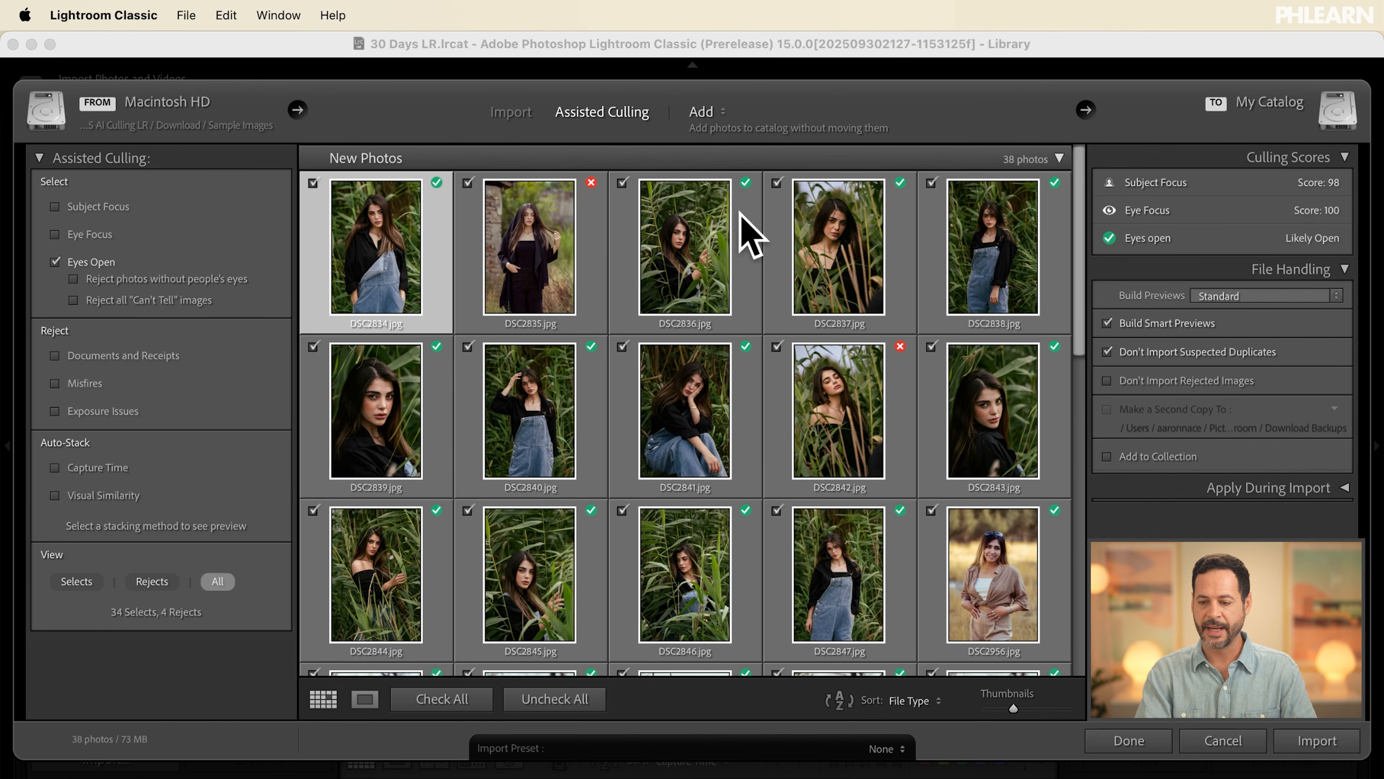
pyautogui.click(536, 254)
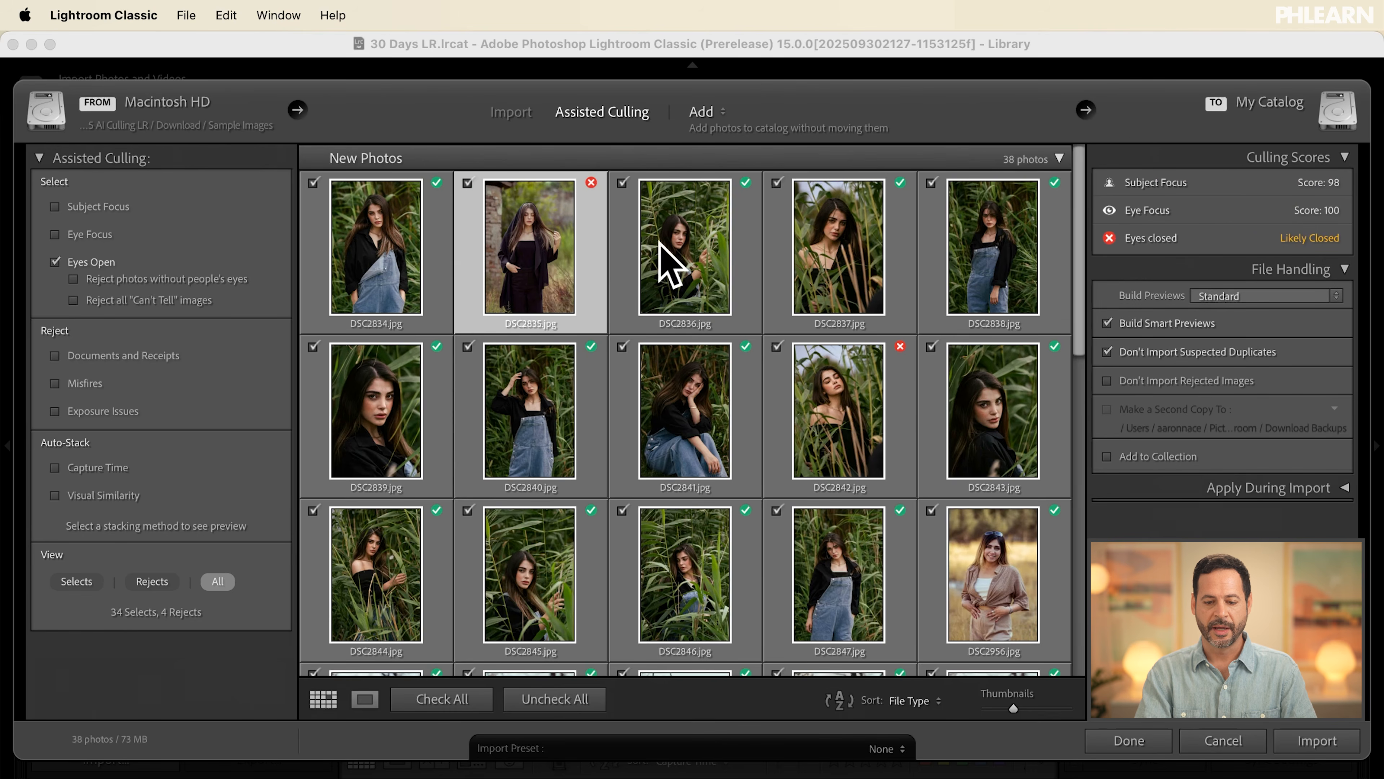
pyautogui.click(883, 406)
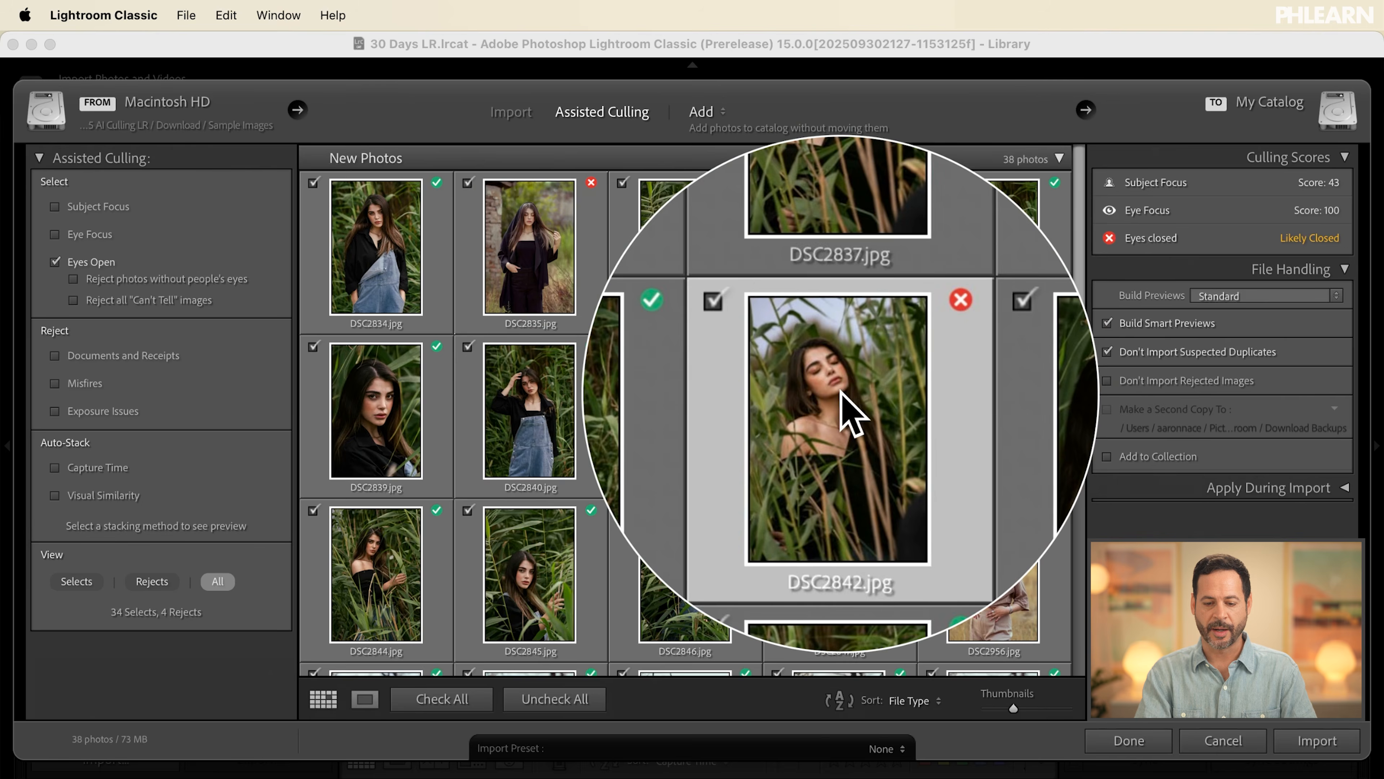
pyautogui.scroll(-15, 810, 377)
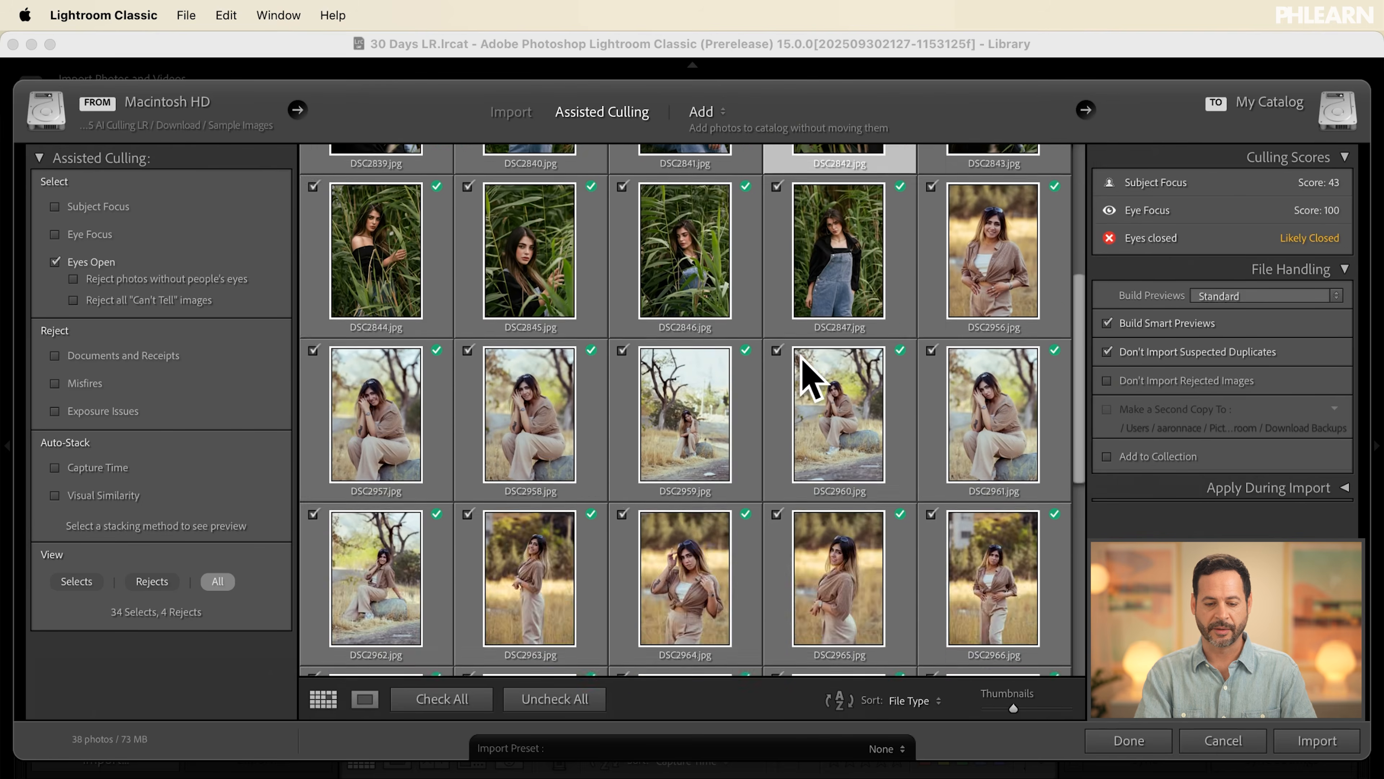
pyautogui.scroll(-3, 801, 360)
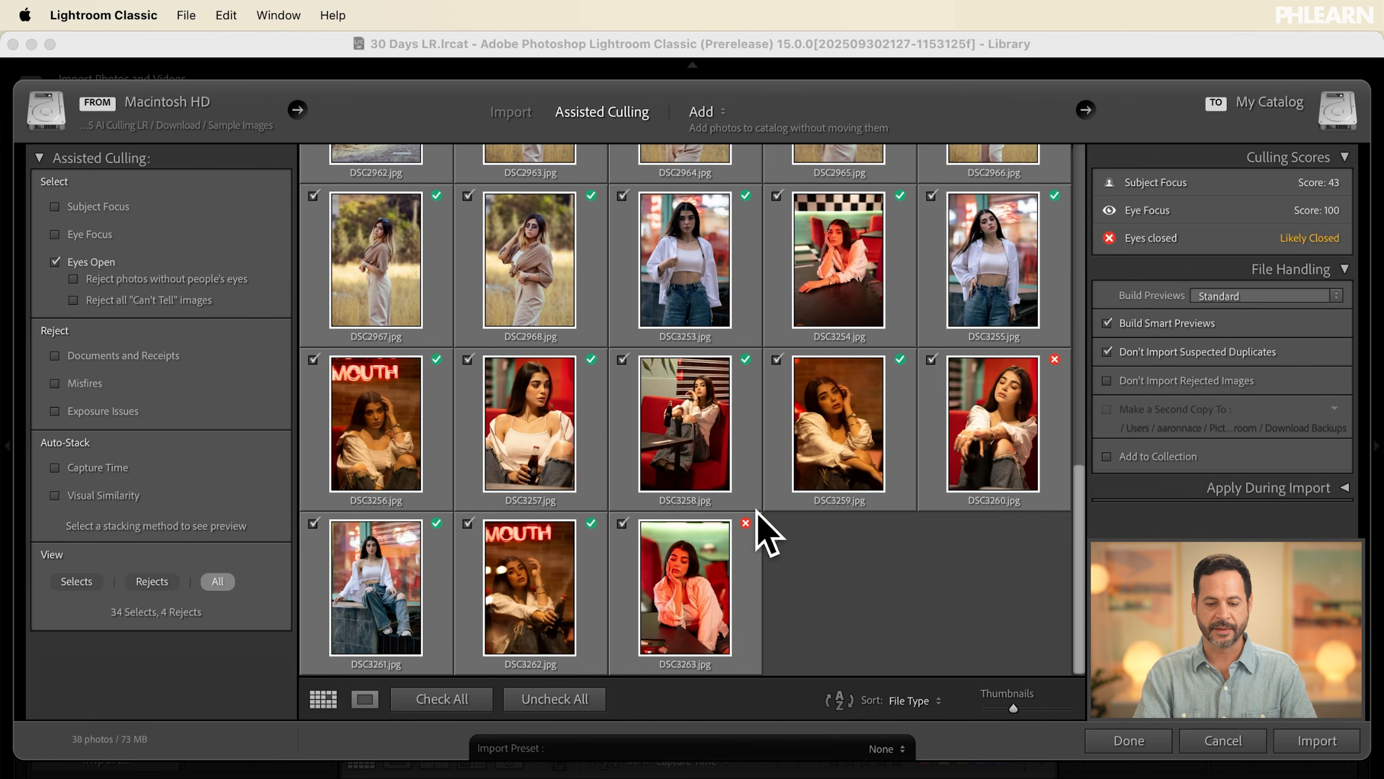
pyautogui.click(662, 609)
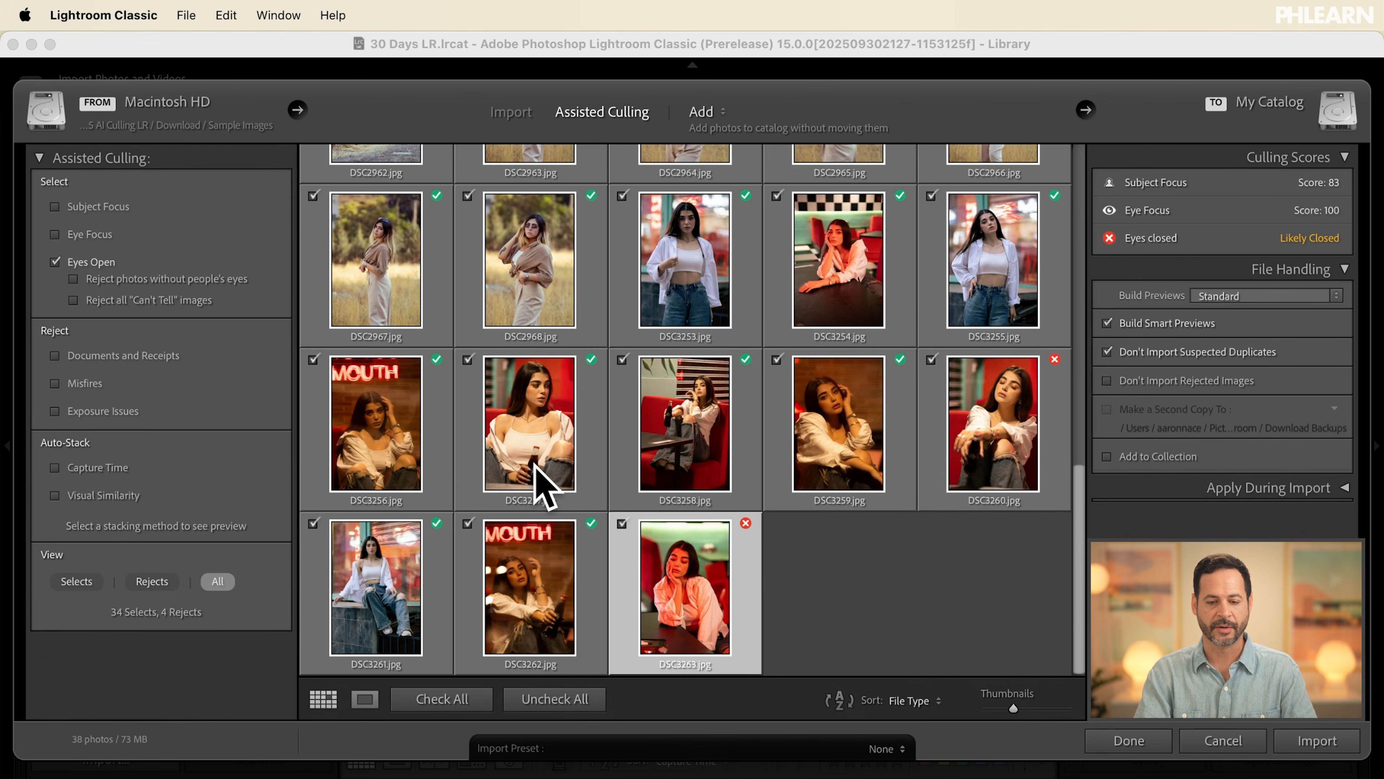
pyautogui.scroll(15, 535, 464)
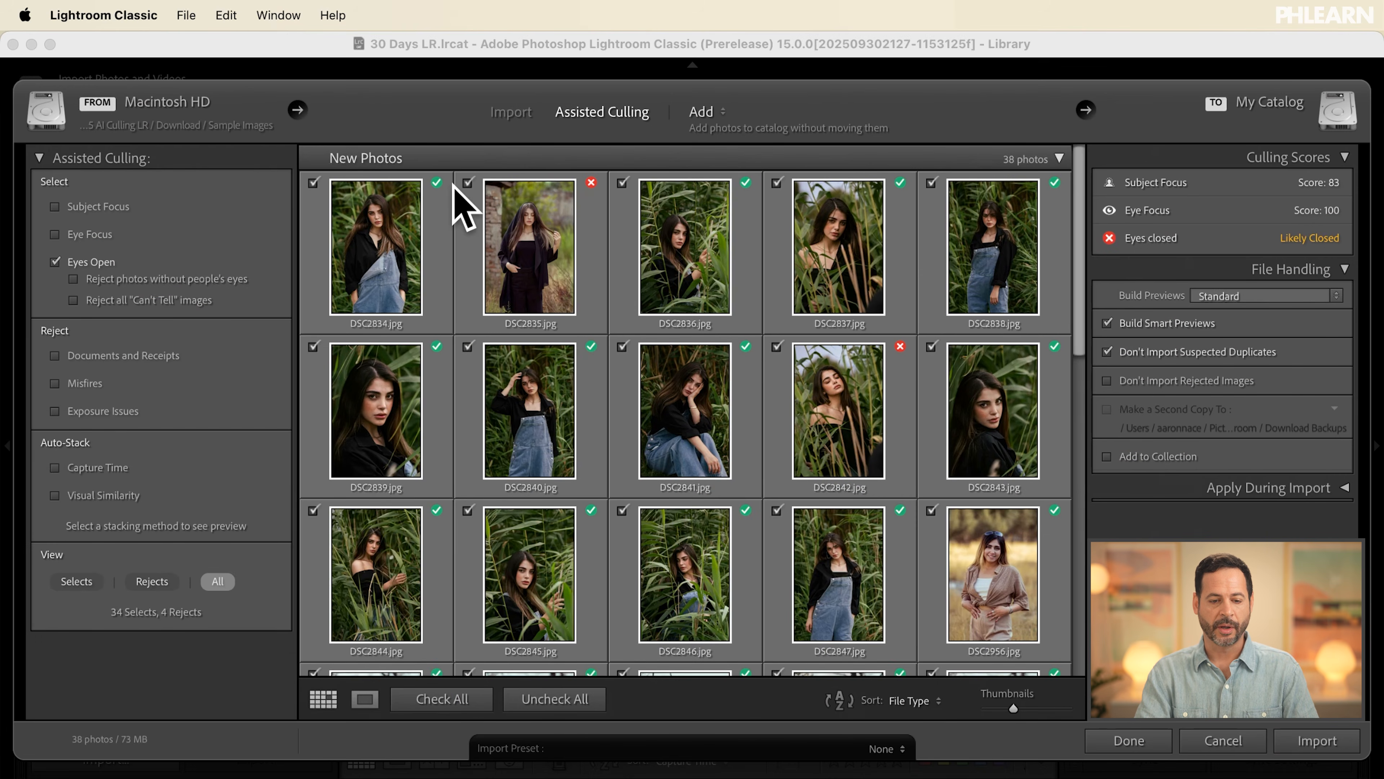
pyautogui.moveTo(437, 184)
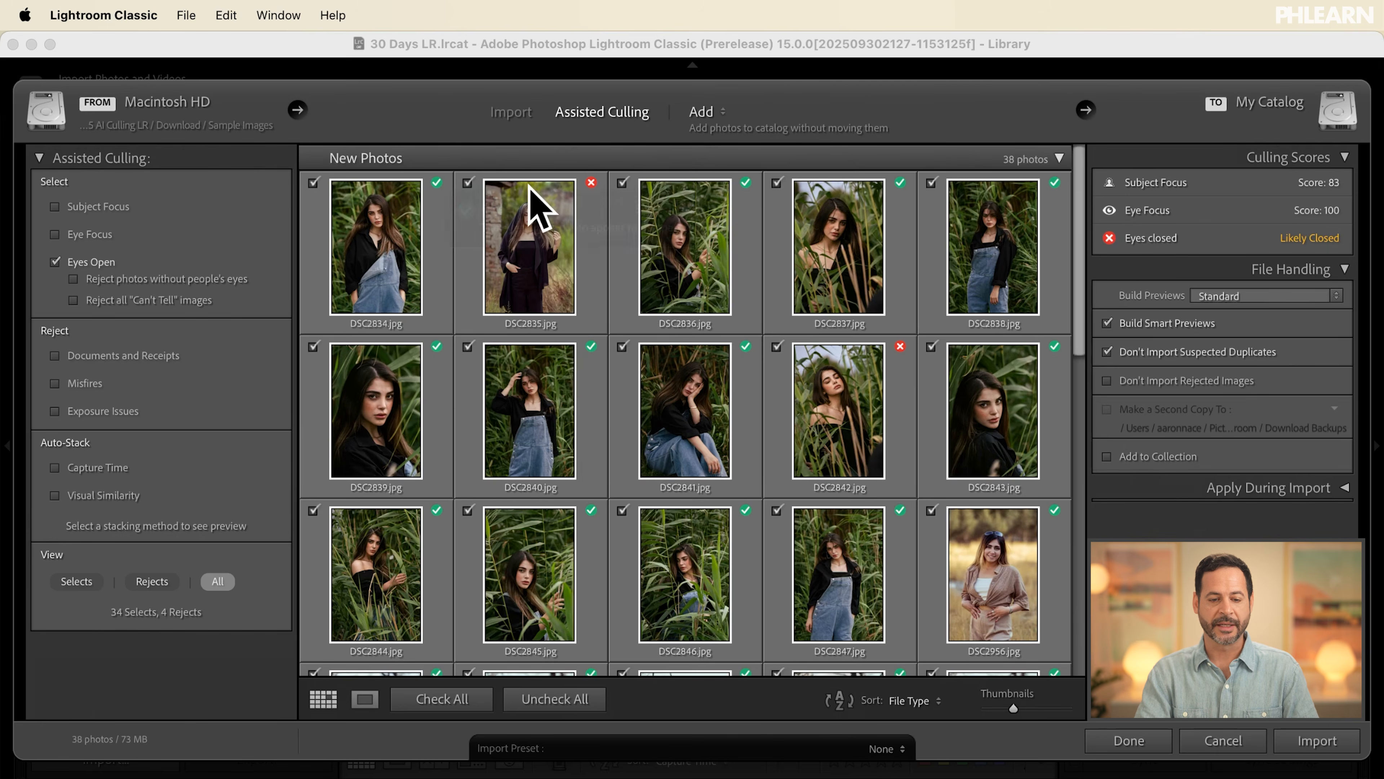
pyautogui.moveTo(595, 184)
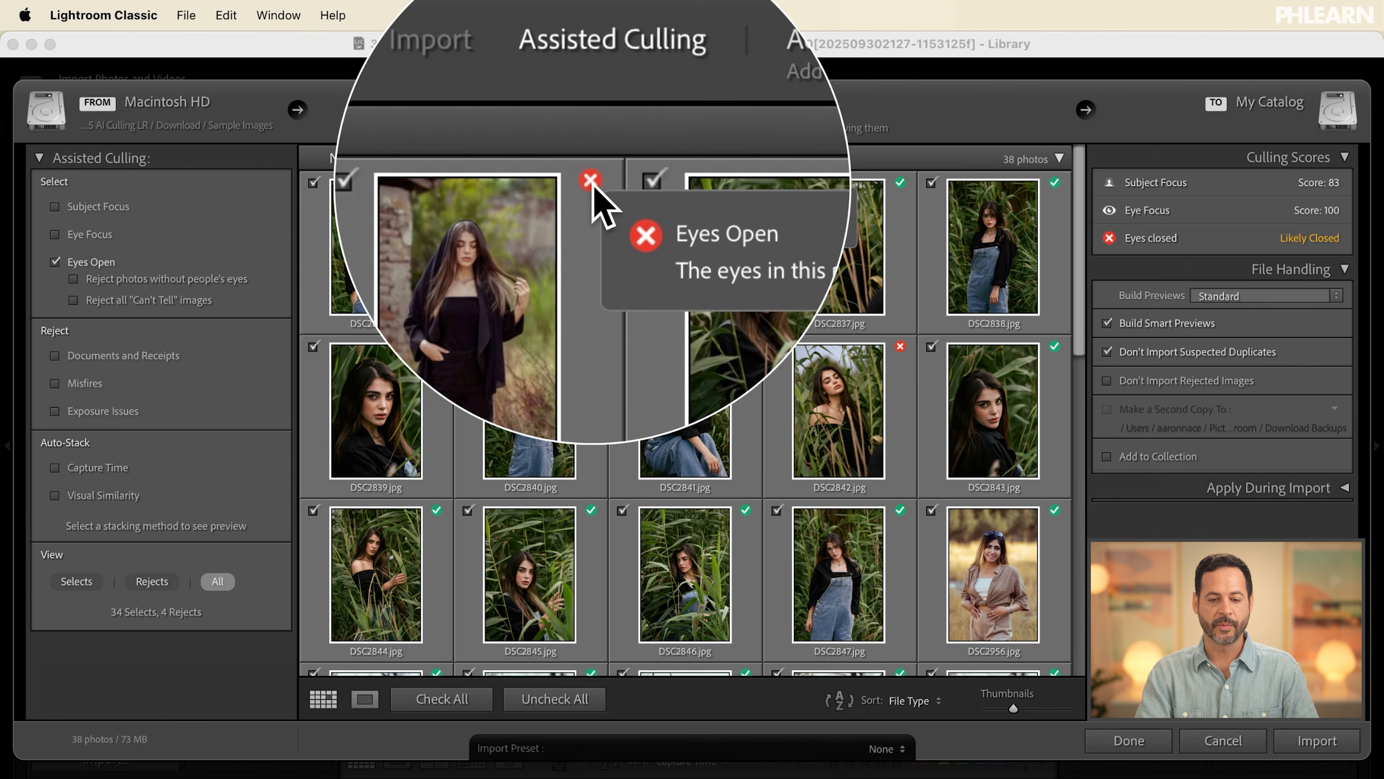
# Step: Show only the rejects with larger thumbnails and exclude all of them from the import except DSC2842.jpg
pyautogui.click(152, 581)
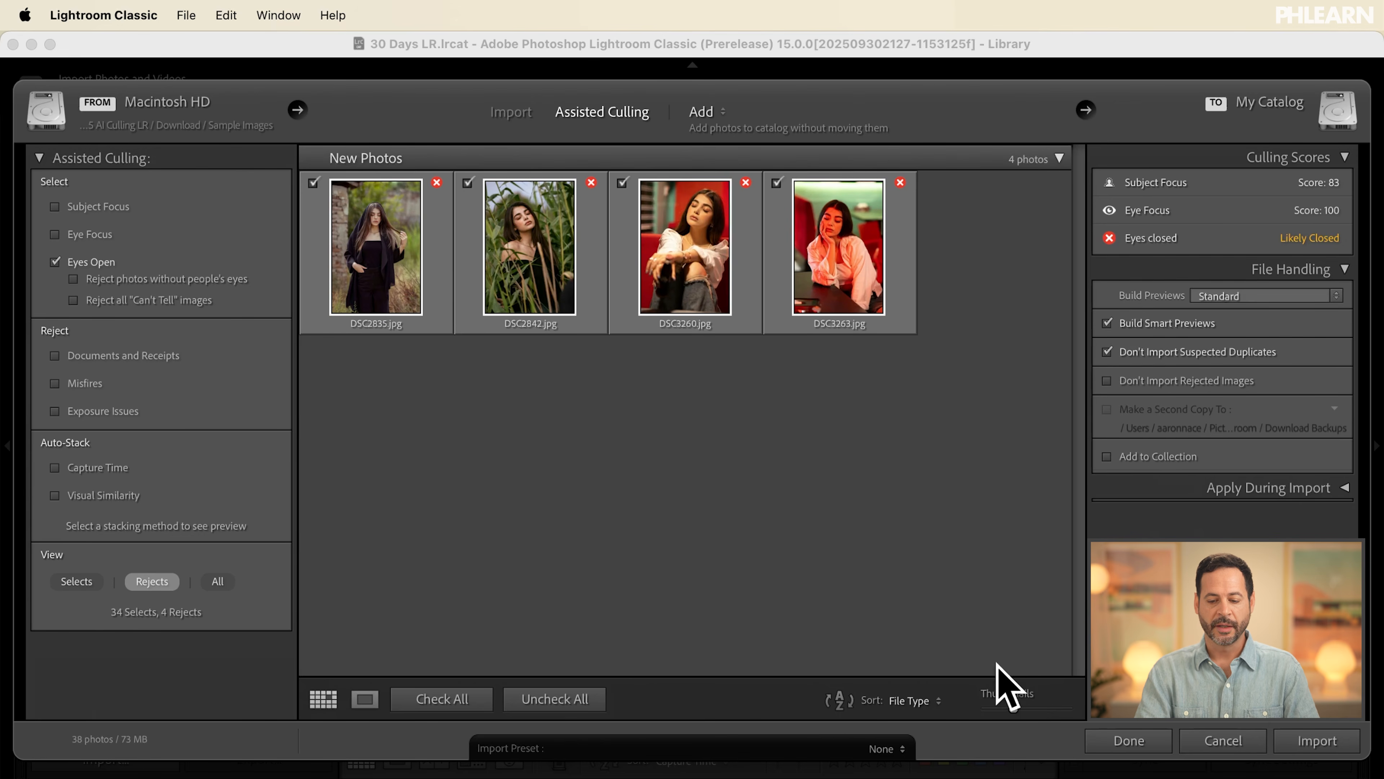
pyautogui.moveTo(1011, 704); pyautogui.dragTo(1032, 705)
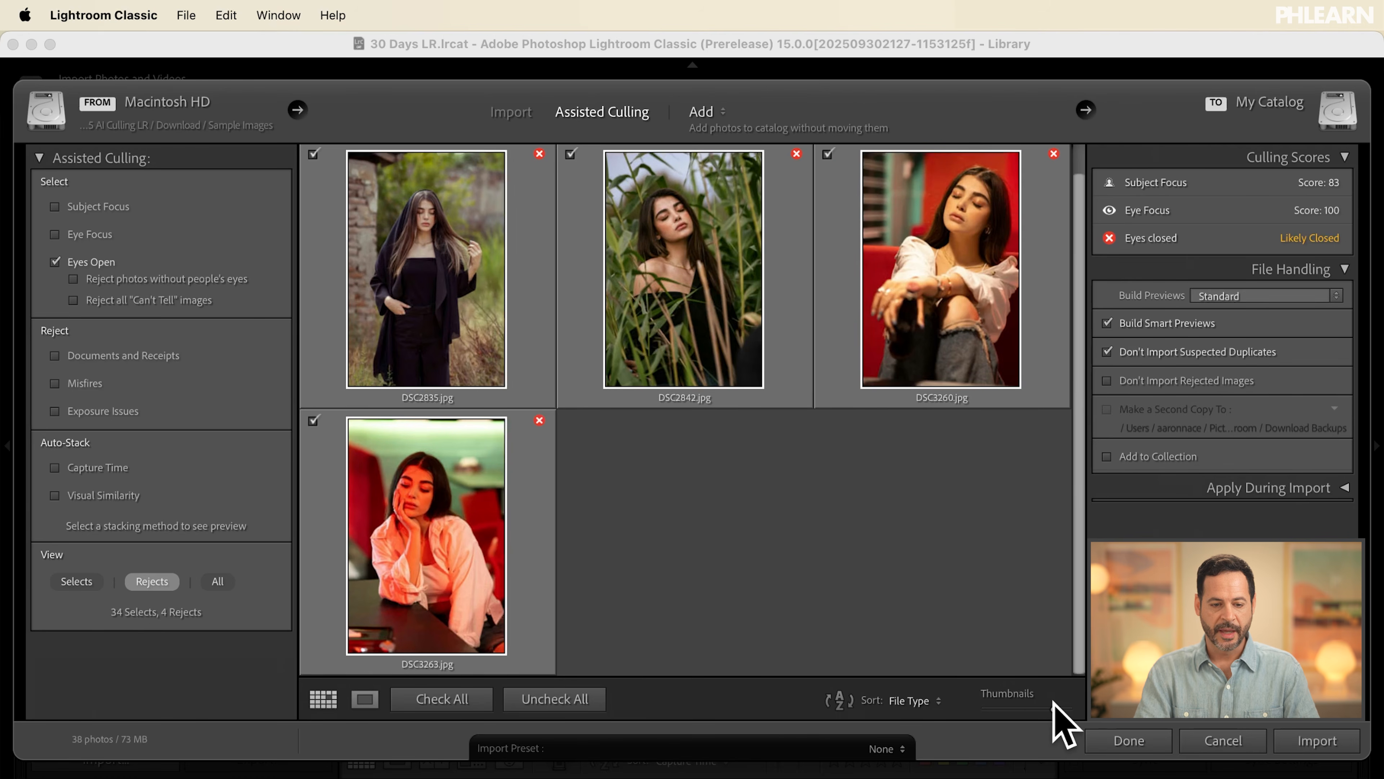
pyautogui.click(926, 275)
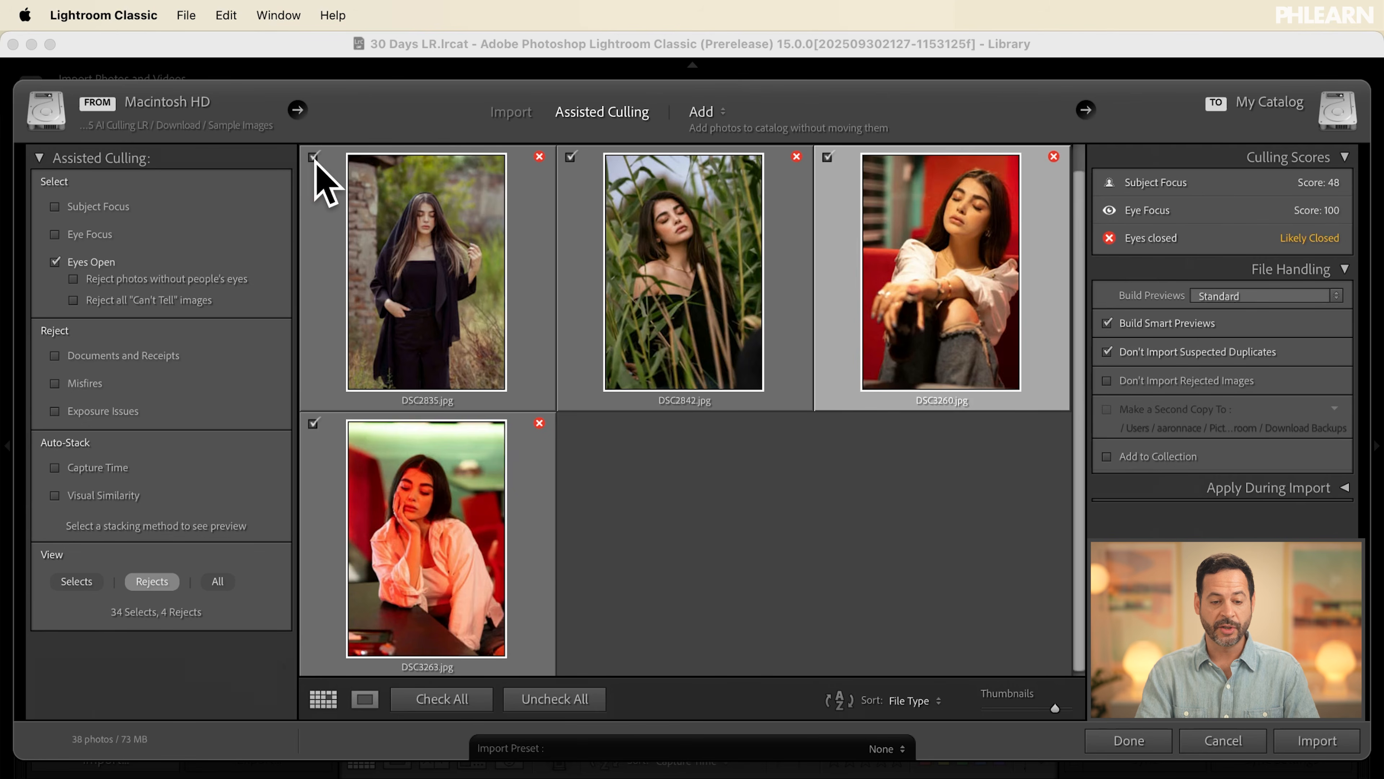
pyautogui.click(555, 699)
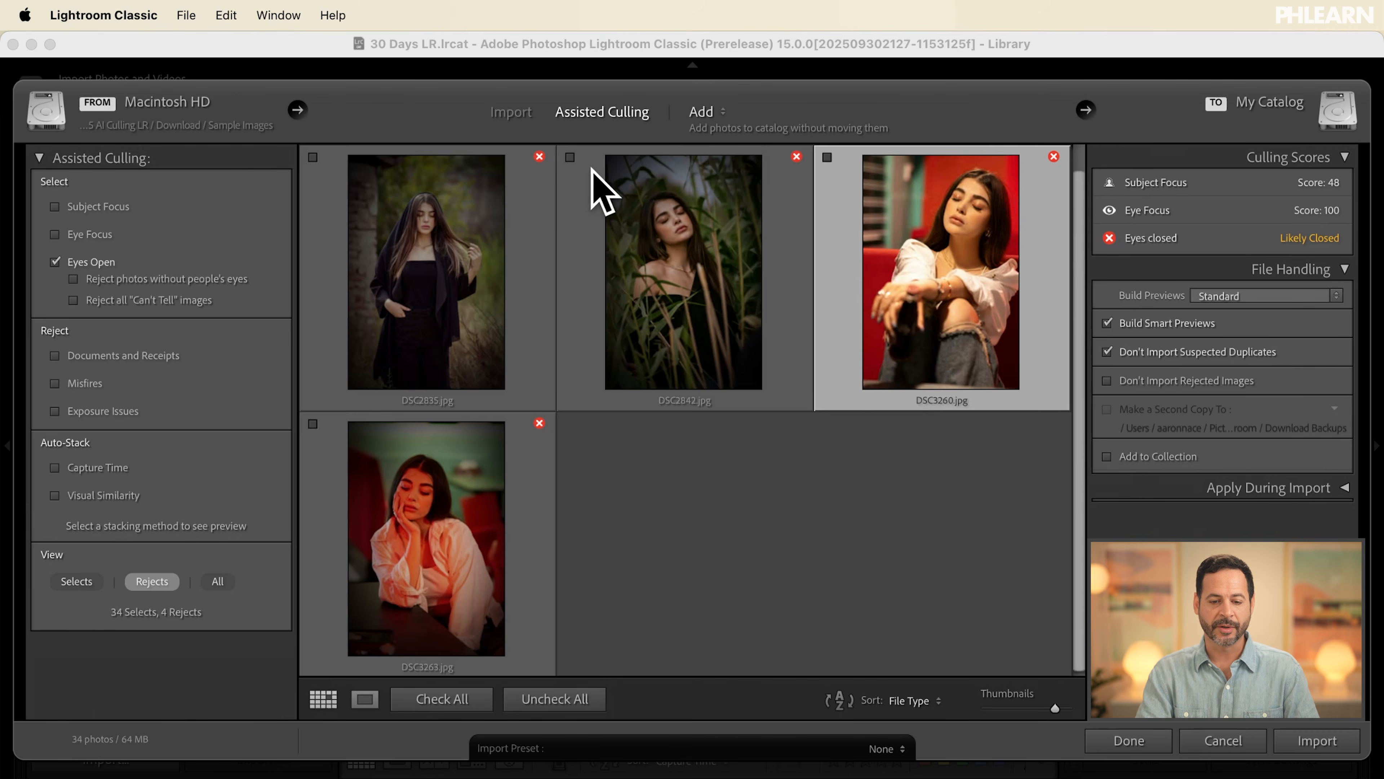
pyautogui.click(569, 158)
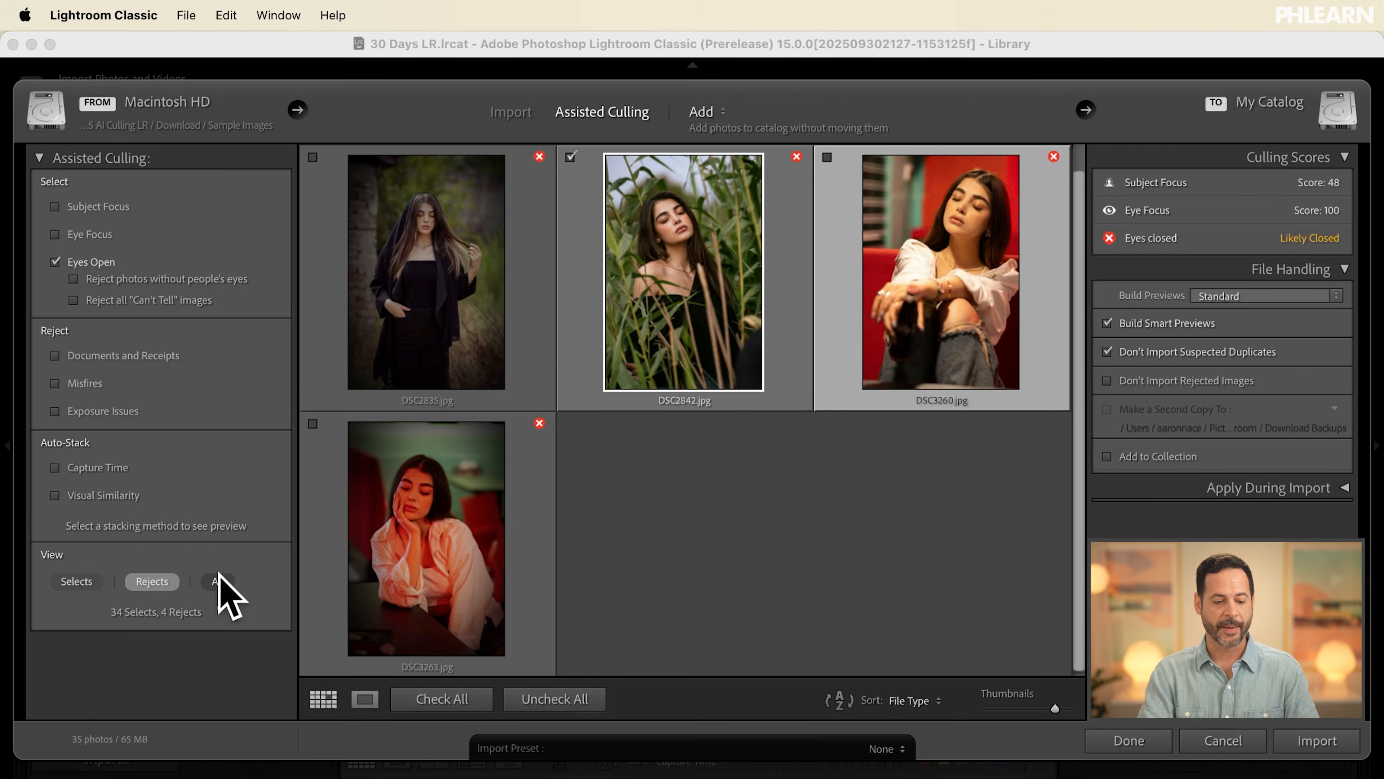
# Step: Show all photos again with smaller thumbnails, five per row, and select DSC2834.jpg
pyautogui.click(217, 581)
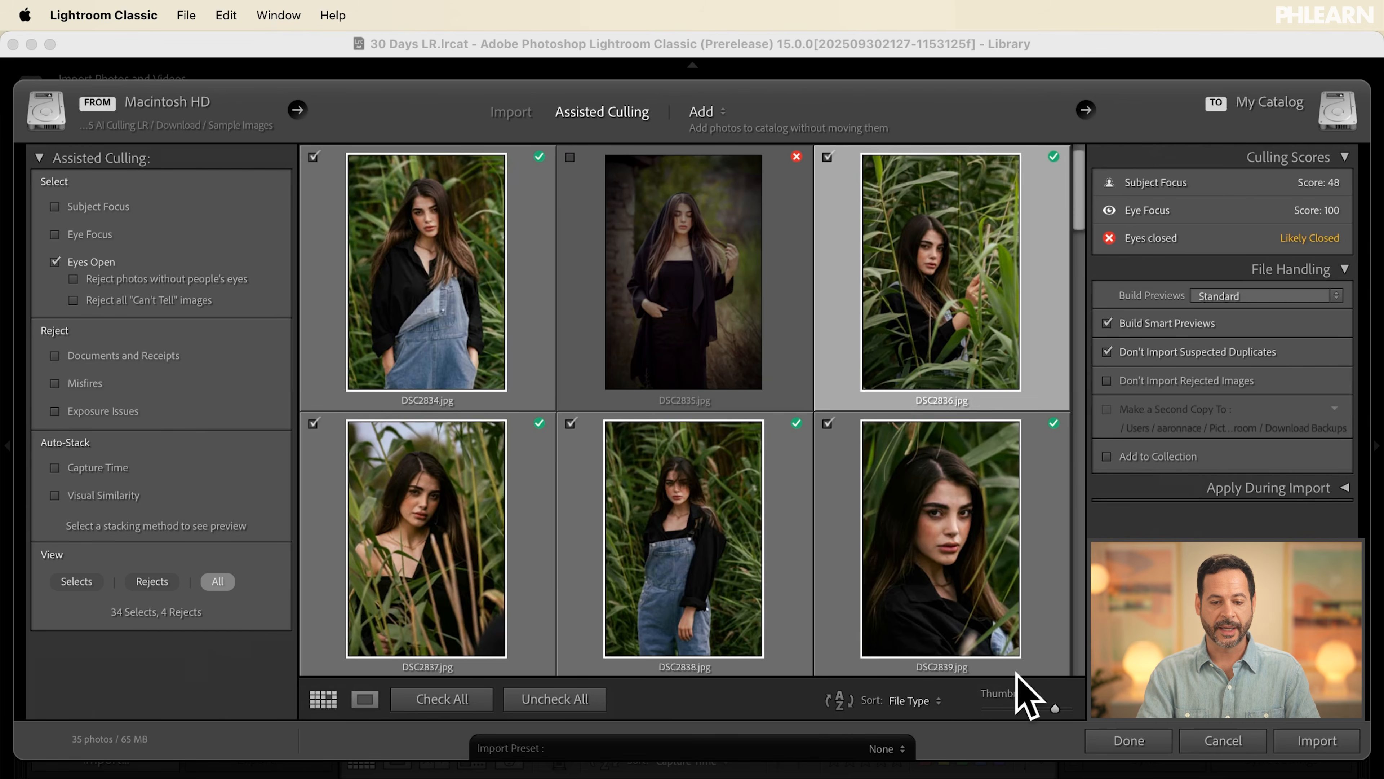
pyautogui.moveTo(1033, 707); pyautogui.dragTo(1011, 709)
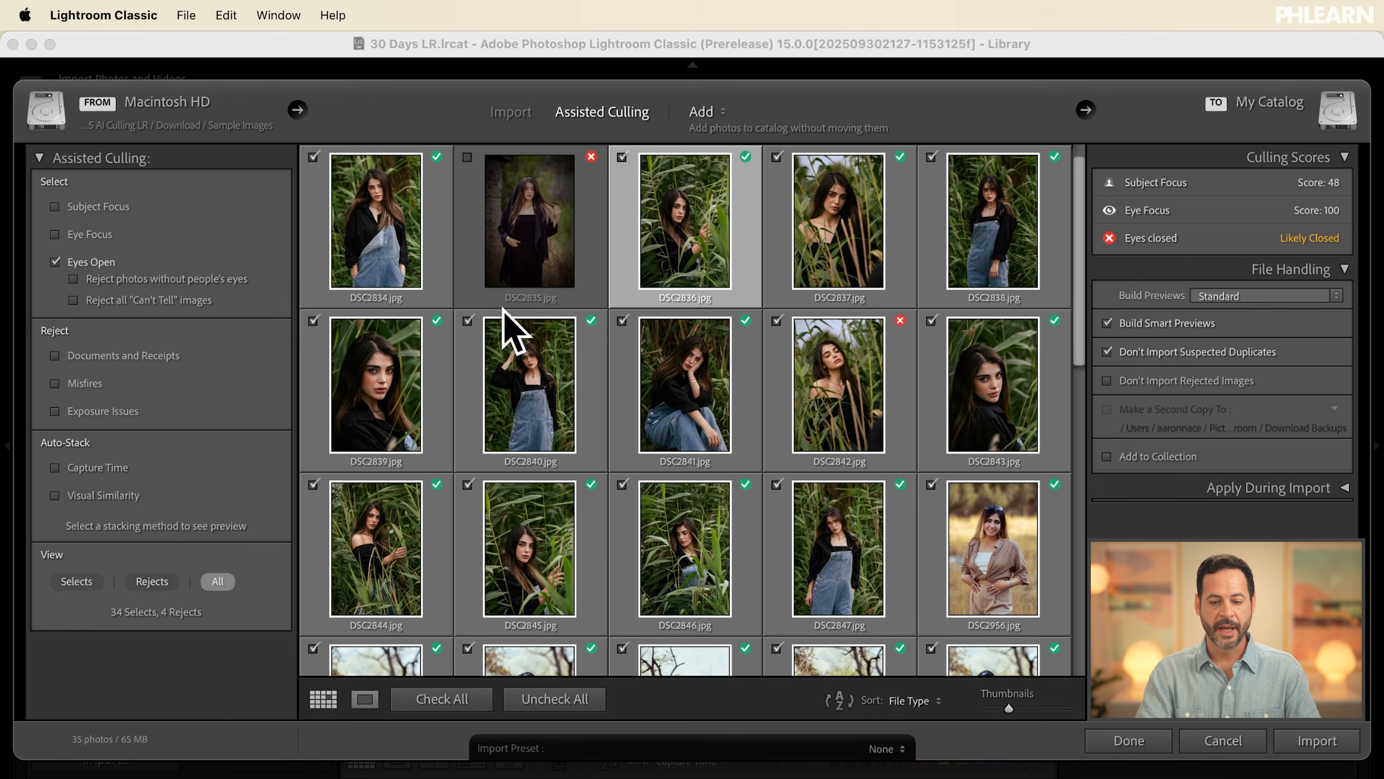
pyautogui.click(371, 241)
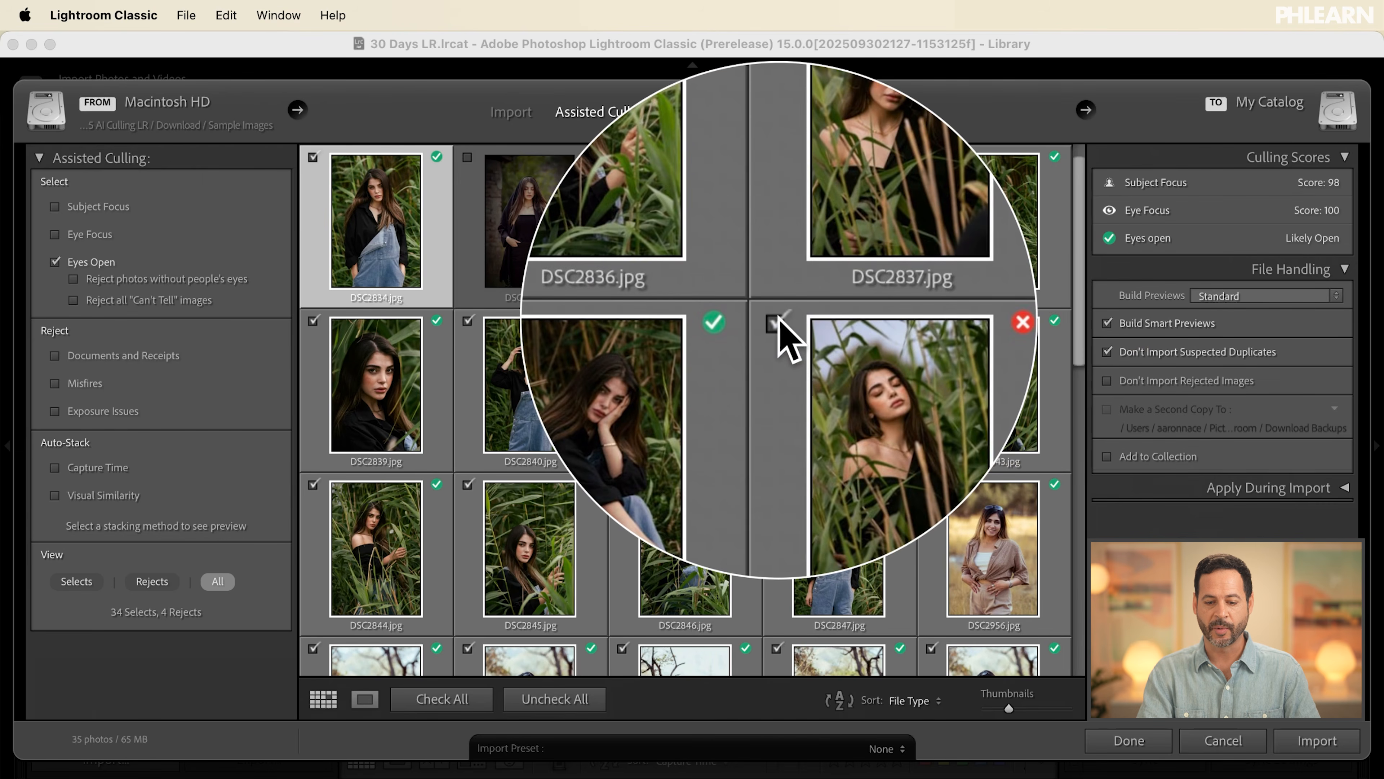
# Step: Include the rejected photo DSC3263.jpg in the import as well
pyautogui.scroll(-15, 779, 330)
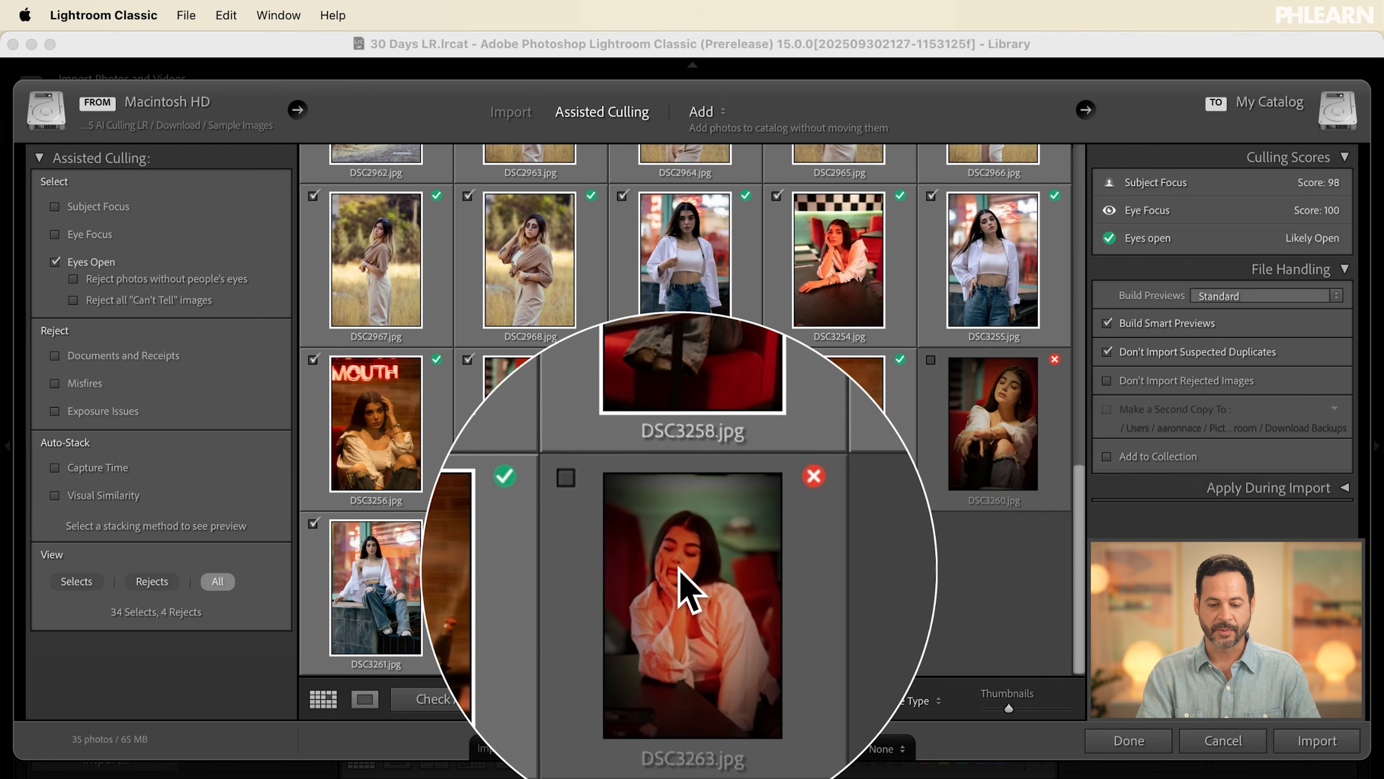
pyautogui.click(621, 521)
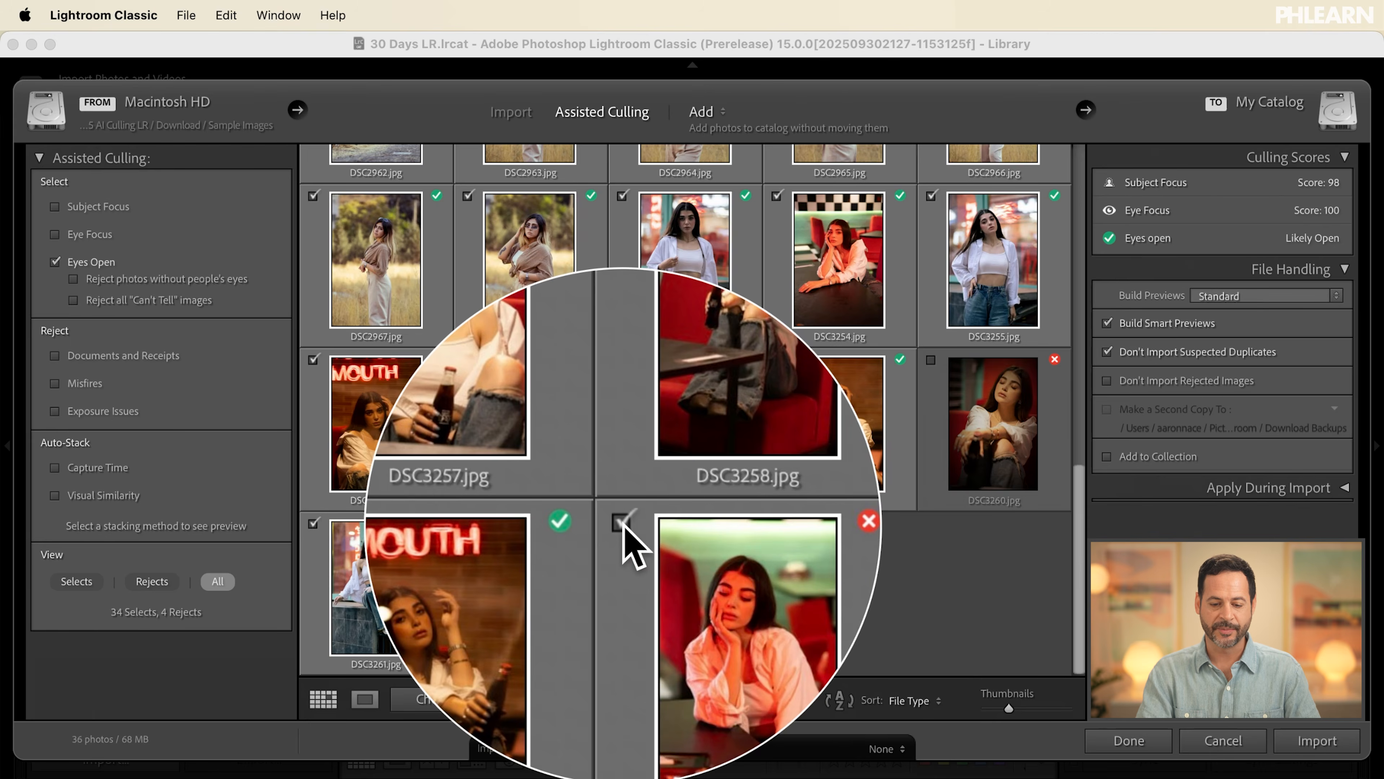
pyautogui.scroll(15, 634, 544)
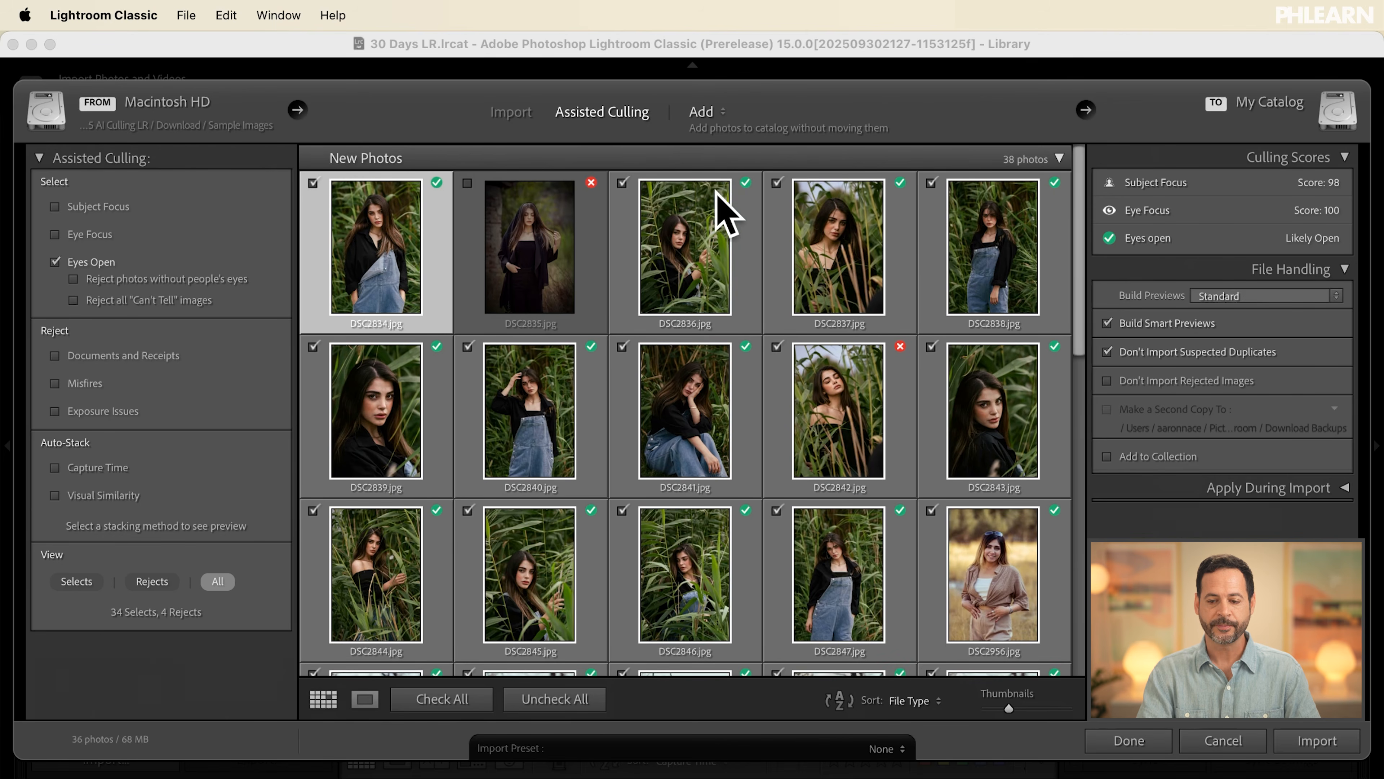
# Step: Keep Add as the import method and import the checked photos into the catalog
pyautogui.click(714, 112)
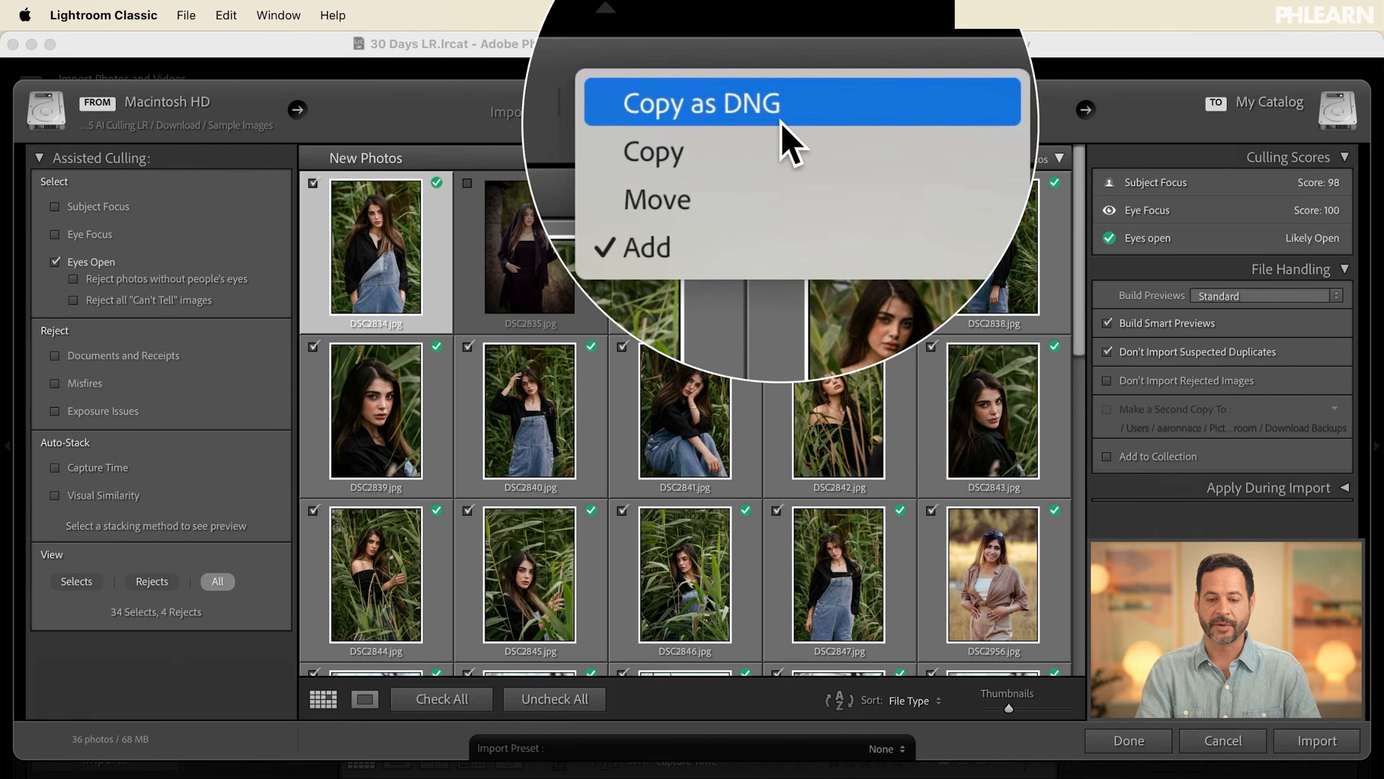
pyautogui.click(759, 175)
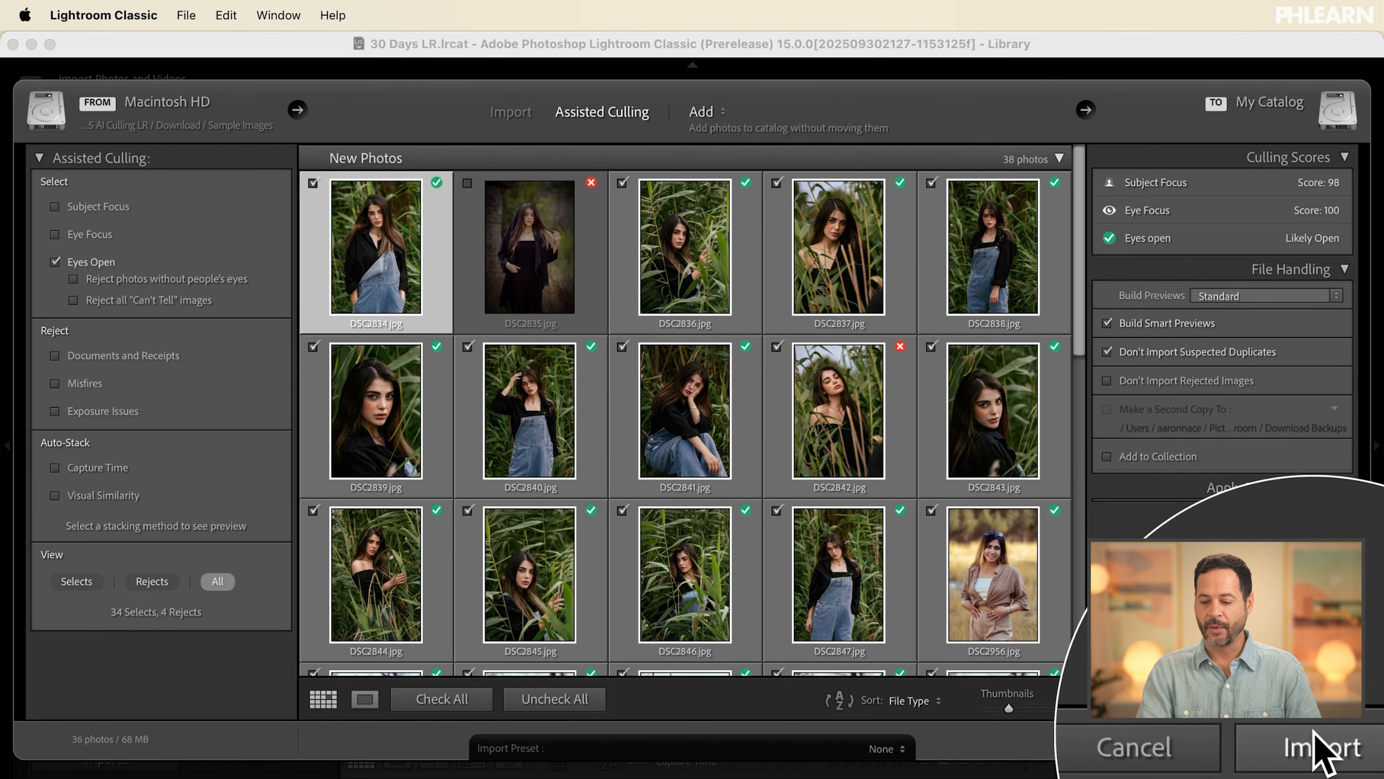
pyautogui.click(1319, 748)
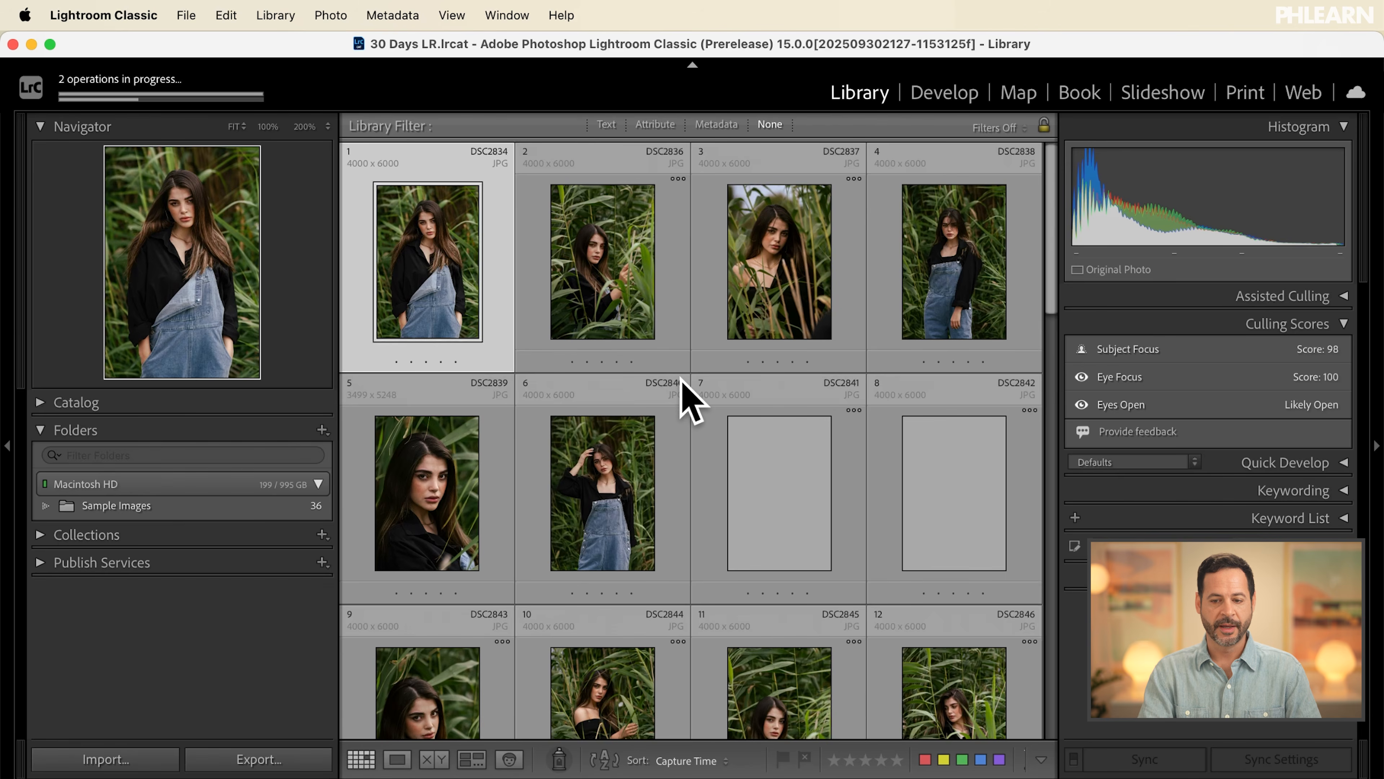
# Step: Expand the Assisted Culling settings in the Library and turn off Eyes Open, Eye Focus and Subject Focus
pyautogui.scroll(-2, 680, 378)
pyautogui.scroll(-15, 680, 377)
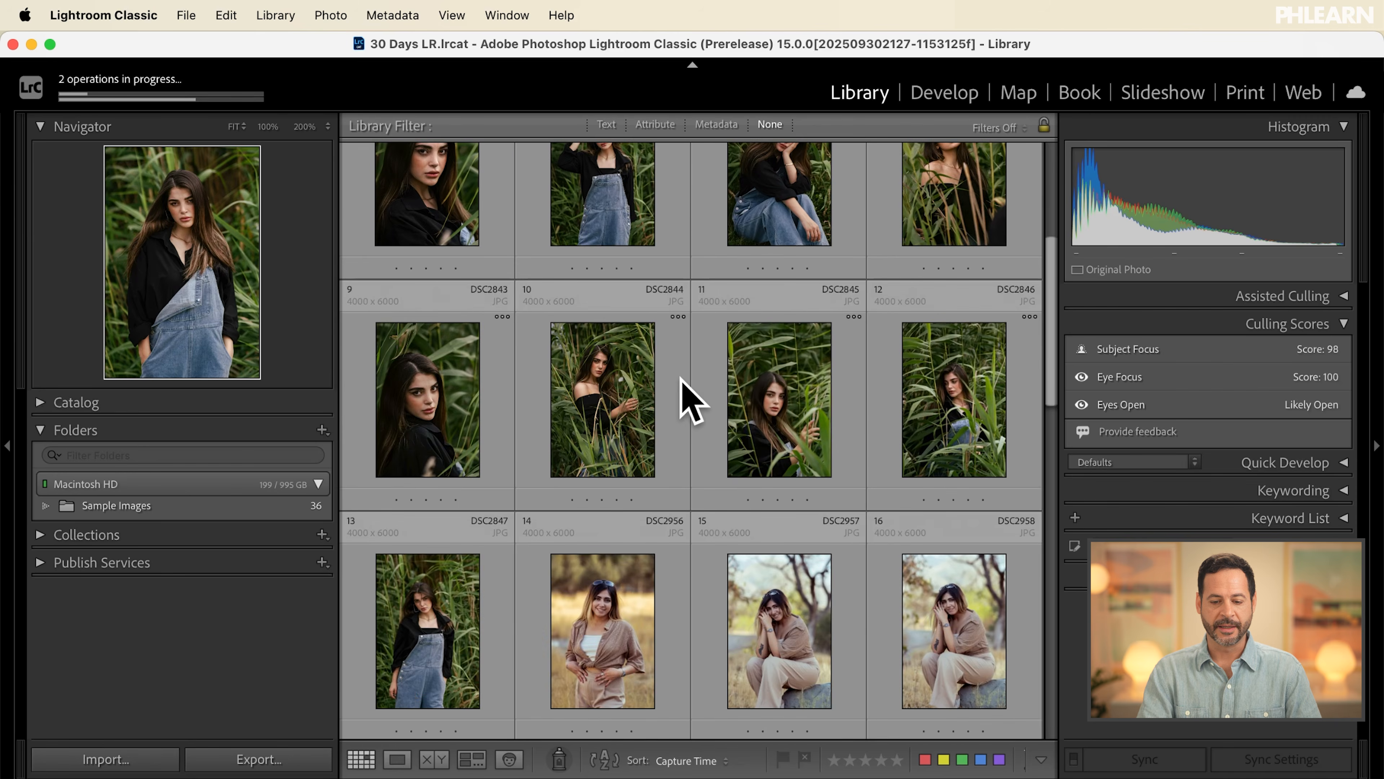
pyautogui.scroll(-12, 680, 378)
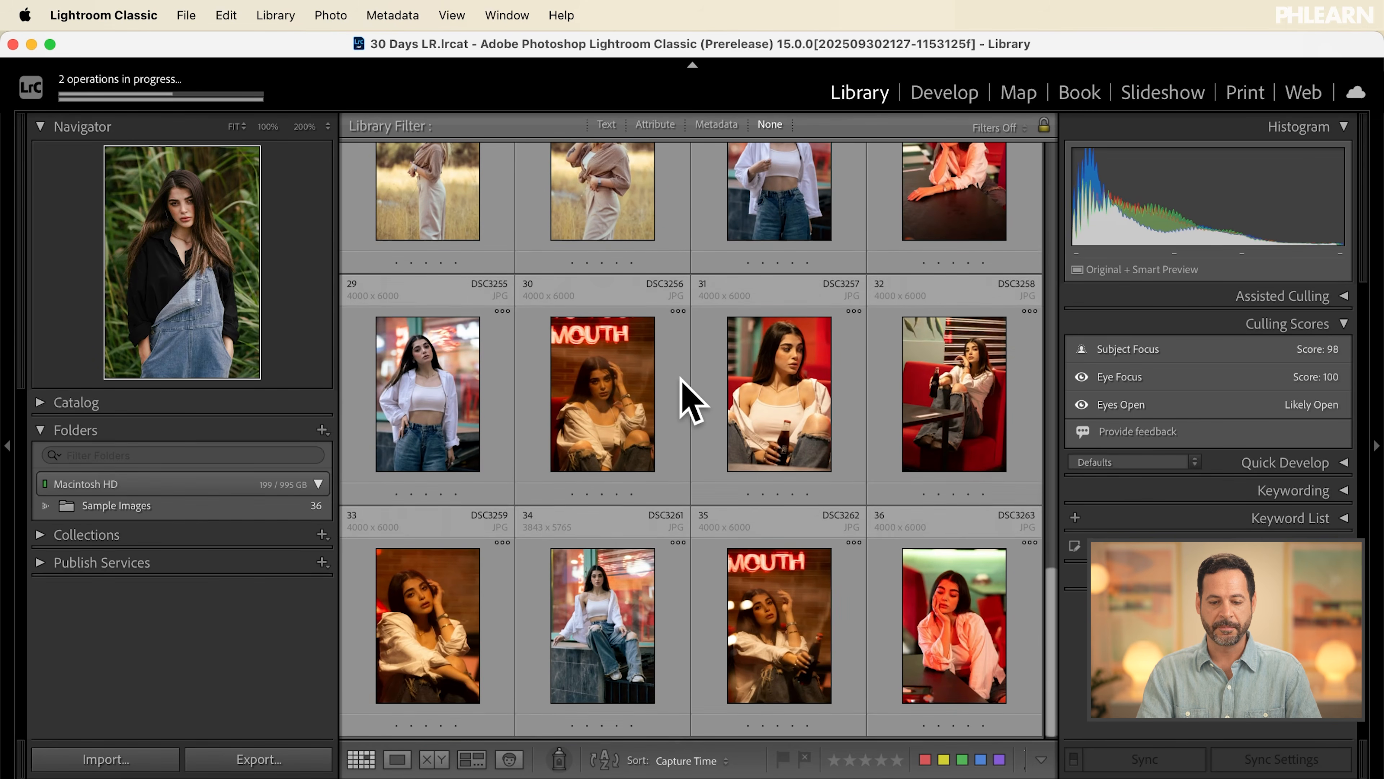
pyautogui.scroll(10, 691, 400)
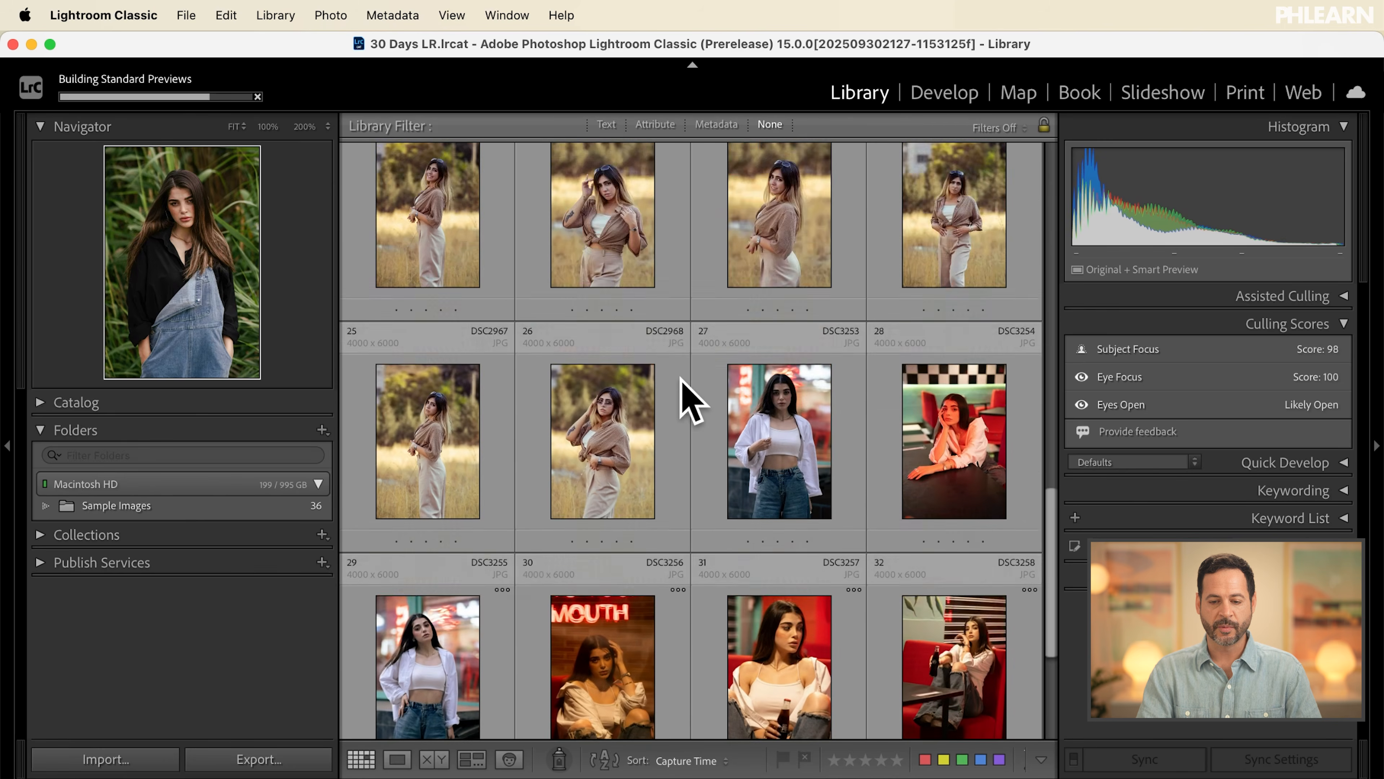
pyautogui.scroll(4, 691, 401)
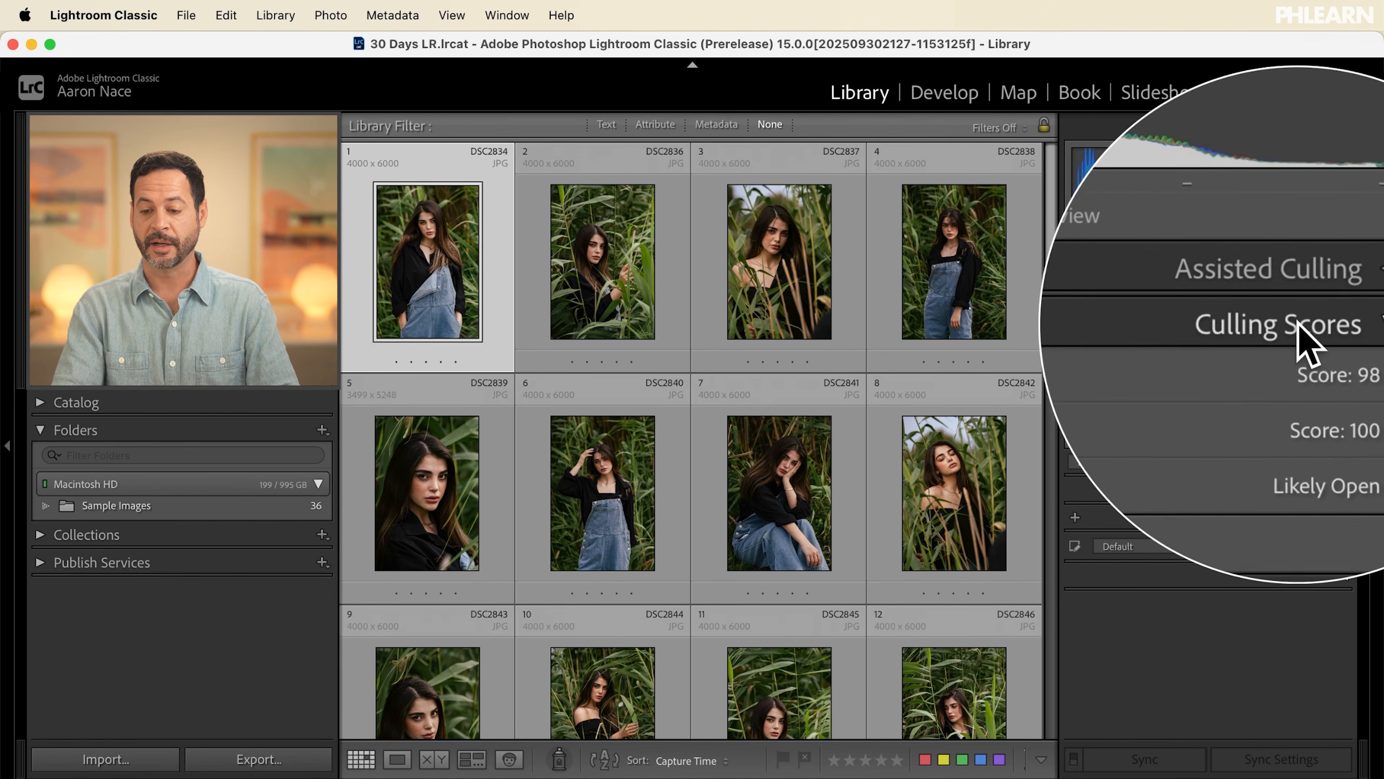
pyautogui.click(1307, 299)
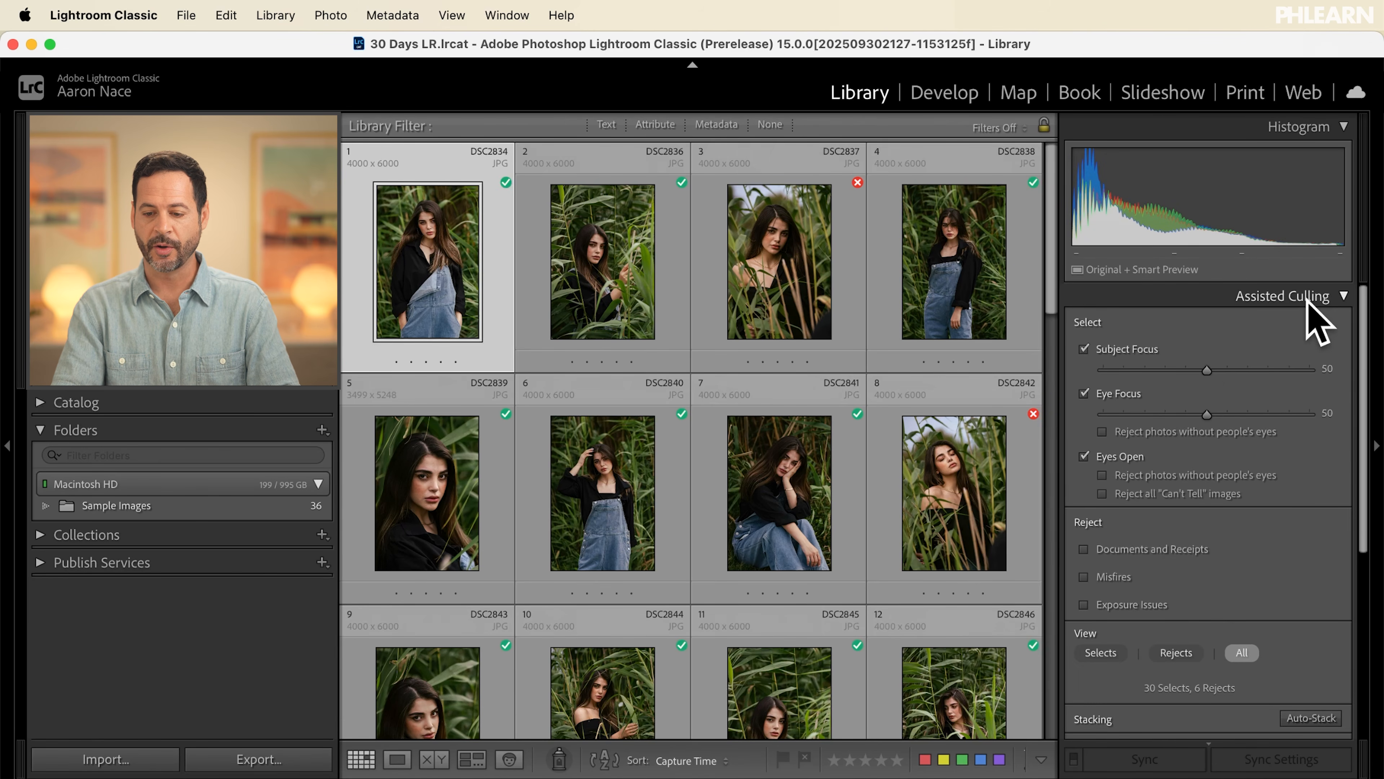
pyautogui.click(1084, 457)
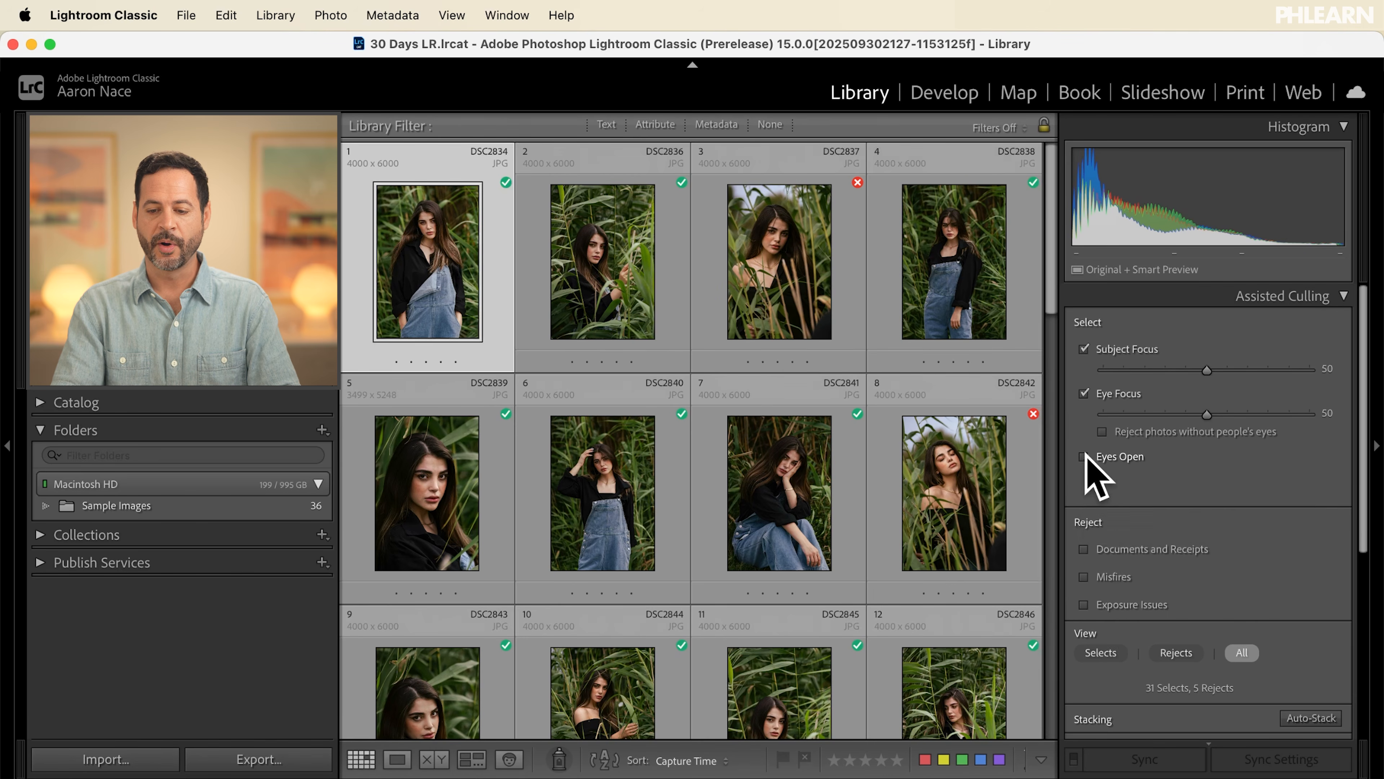
pyautogui.click(1083, 393)
pyautogui.click(1084, 348)
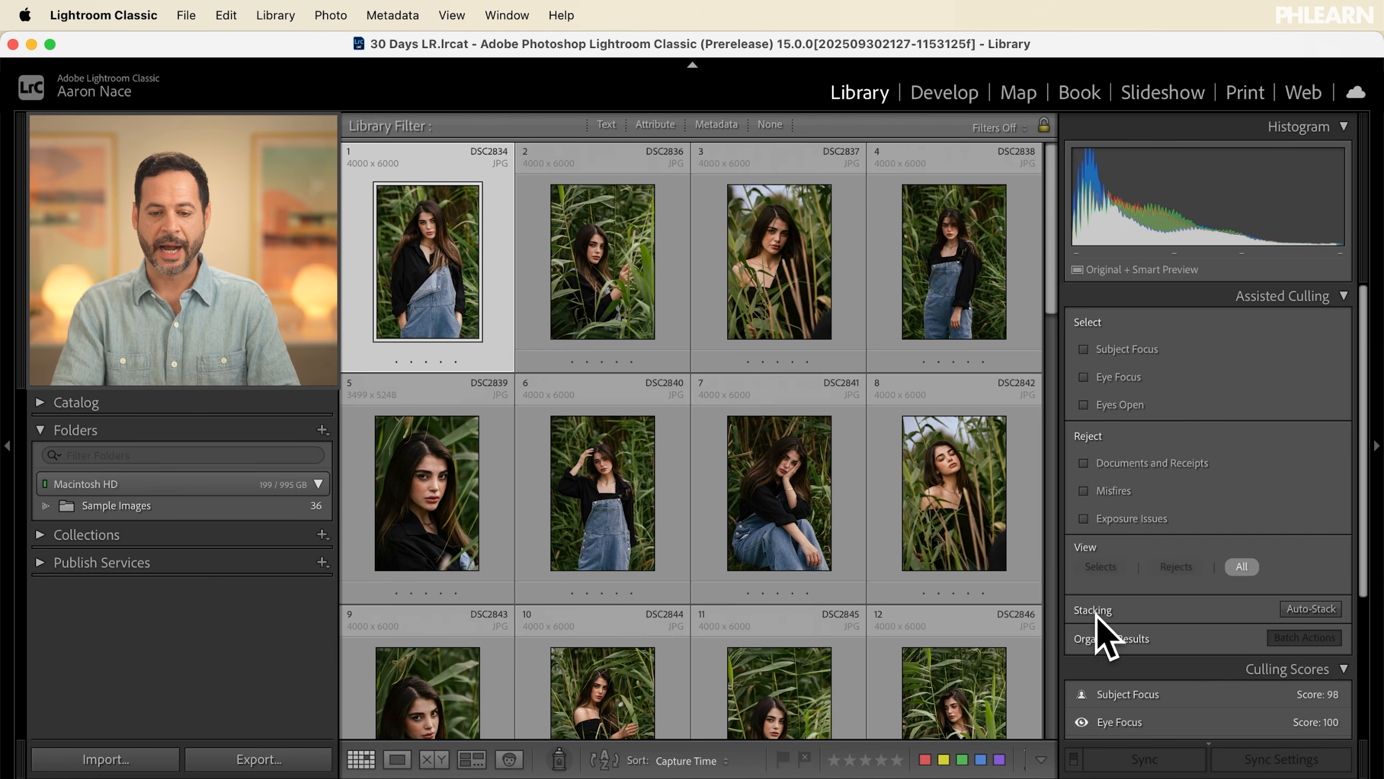
# Step: Auto-stack the imported photos by capture time
pyautogui.scroll(-10, 889, 426)
pyautogui.scroll(-3, 889, 431)
pyautogui.scroll(5, 889, 431)
pyautogui.scroll(-7, 889, 431)
pyautogui.scroll(6, 889, 431)
pyautogui.scroll(12, 887, 415)
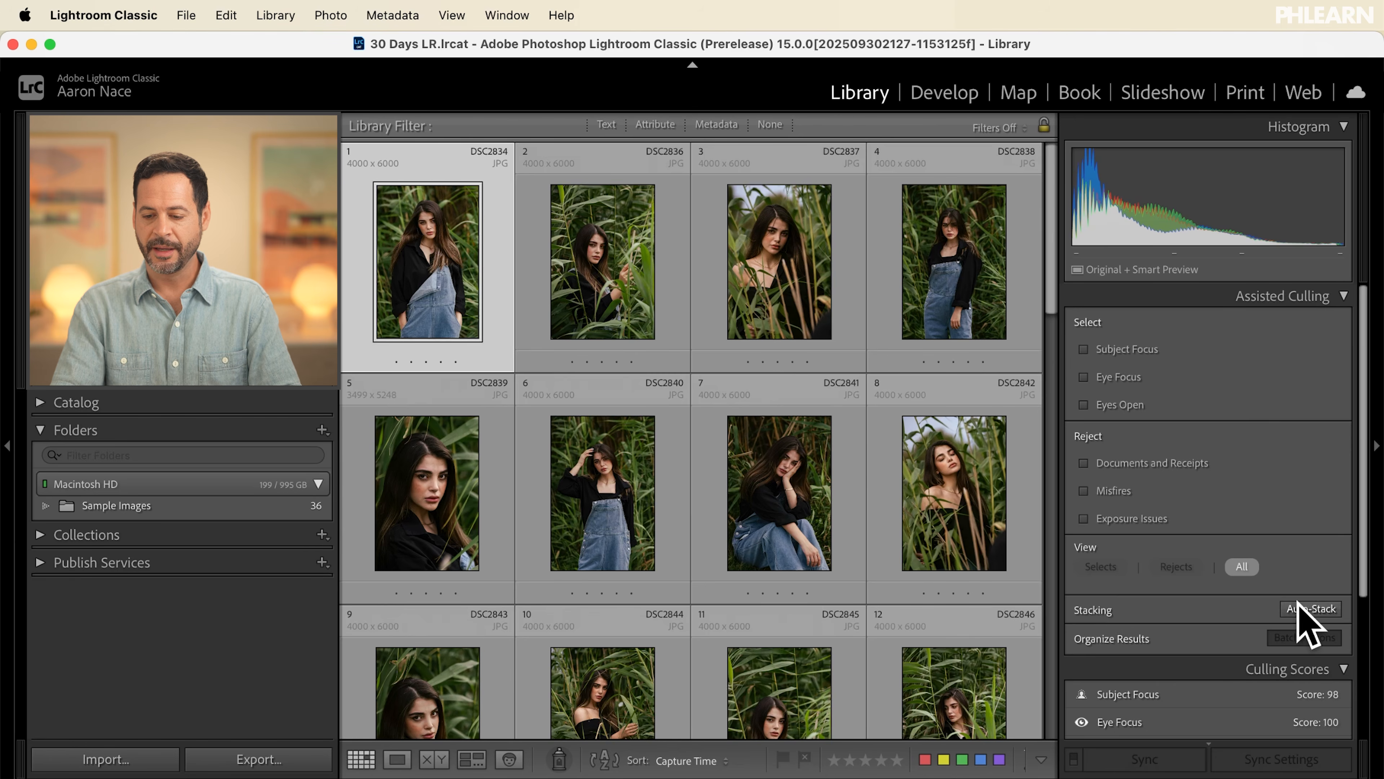
pyautogui.click(1308, 608)
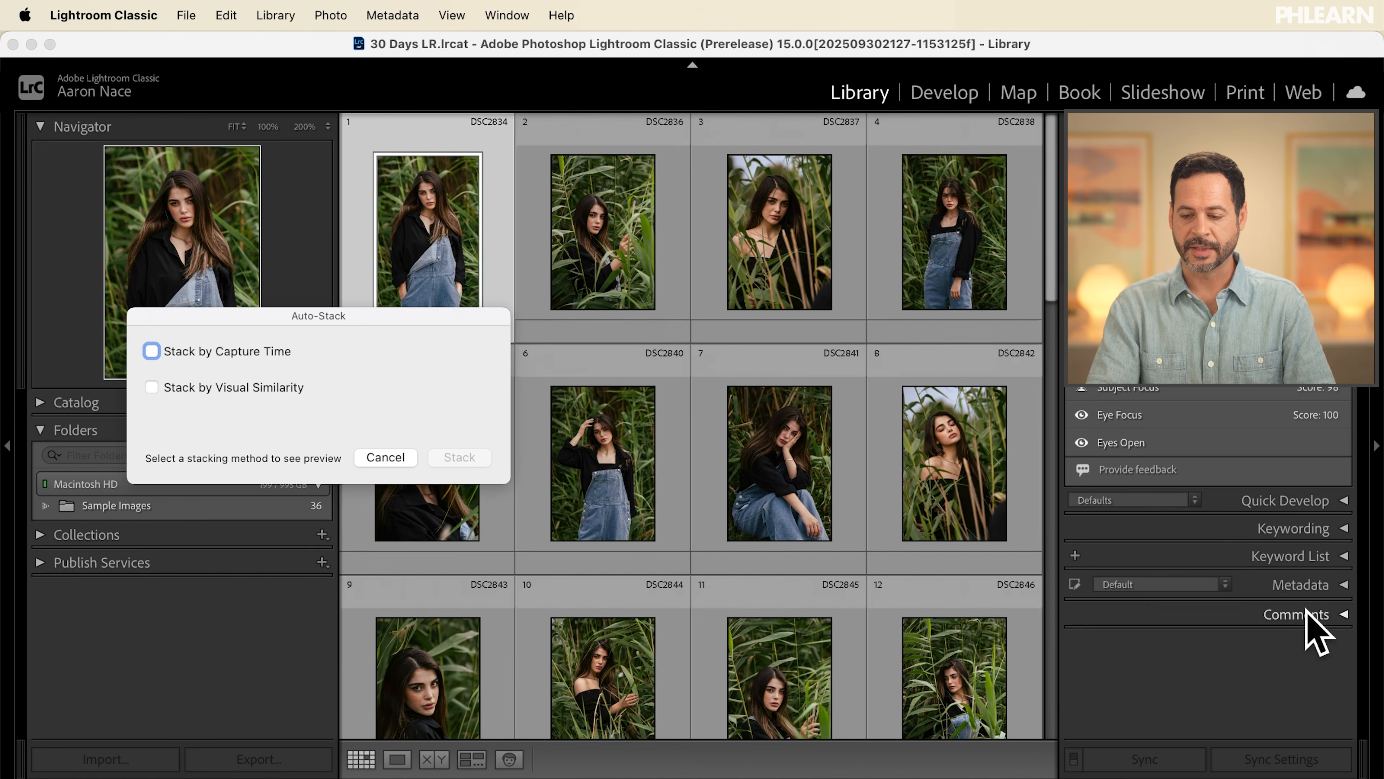
pyautogui.click(235, 355)
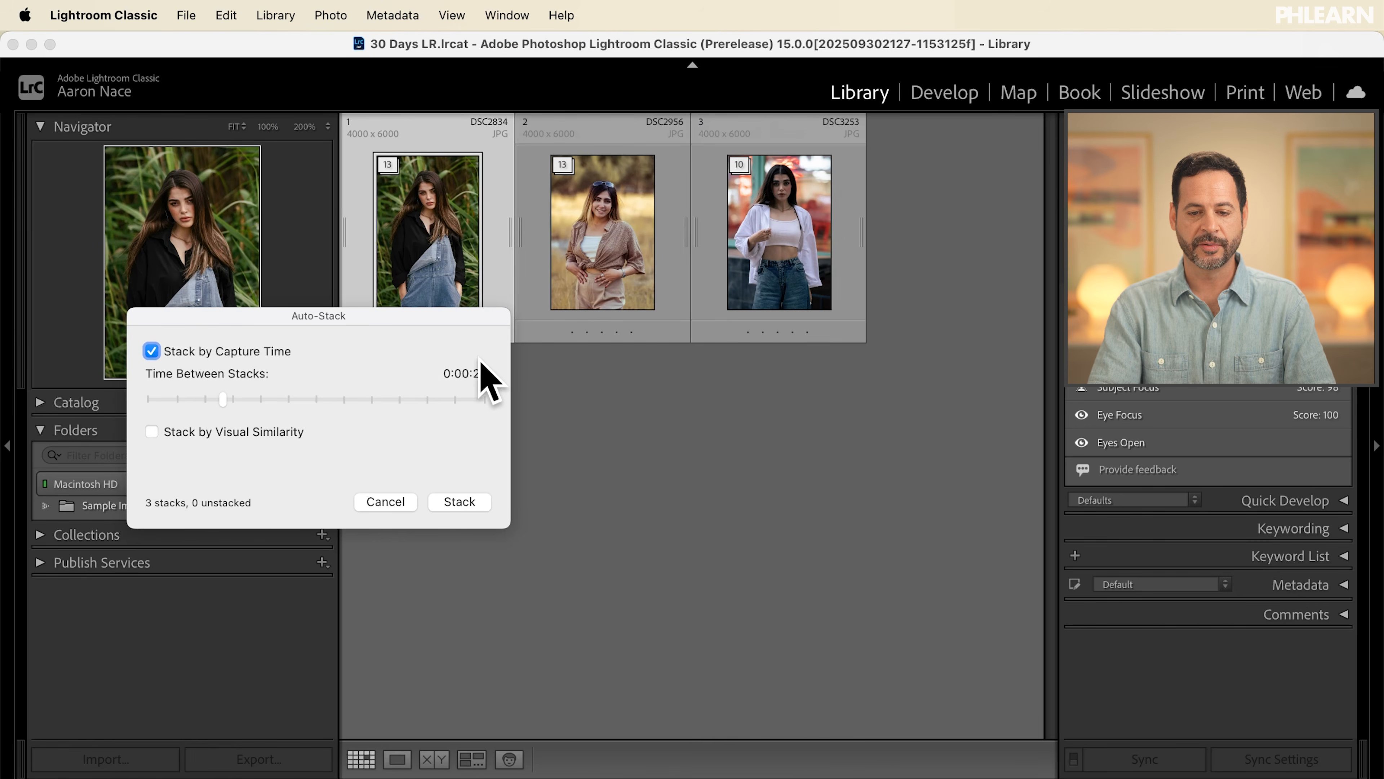
pyautogui.click(459, 504)
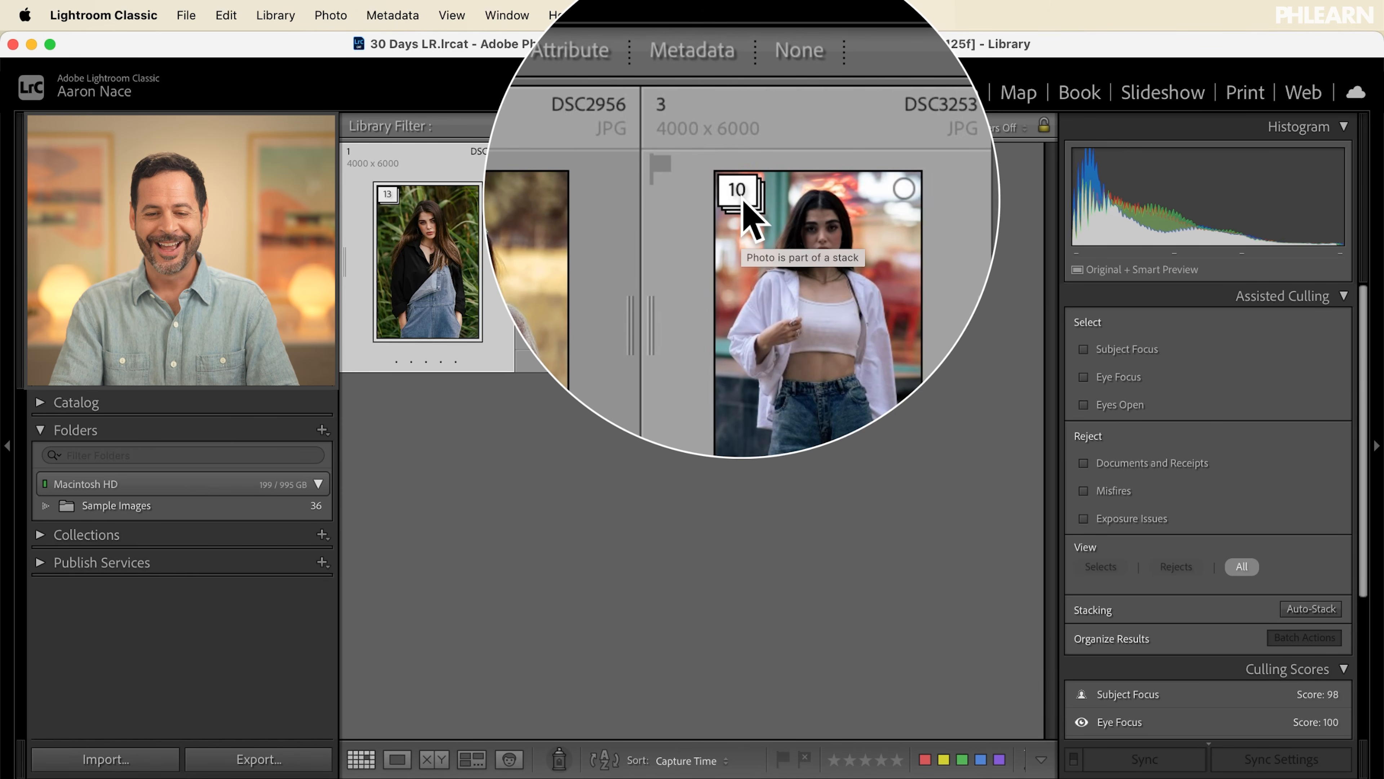
# Step: Expand the DSC3253 stack to view its photos and collapse it again
pyautogui.scroll(-2, 748, 321)
pyautogui.scroll(2, 747, 317)
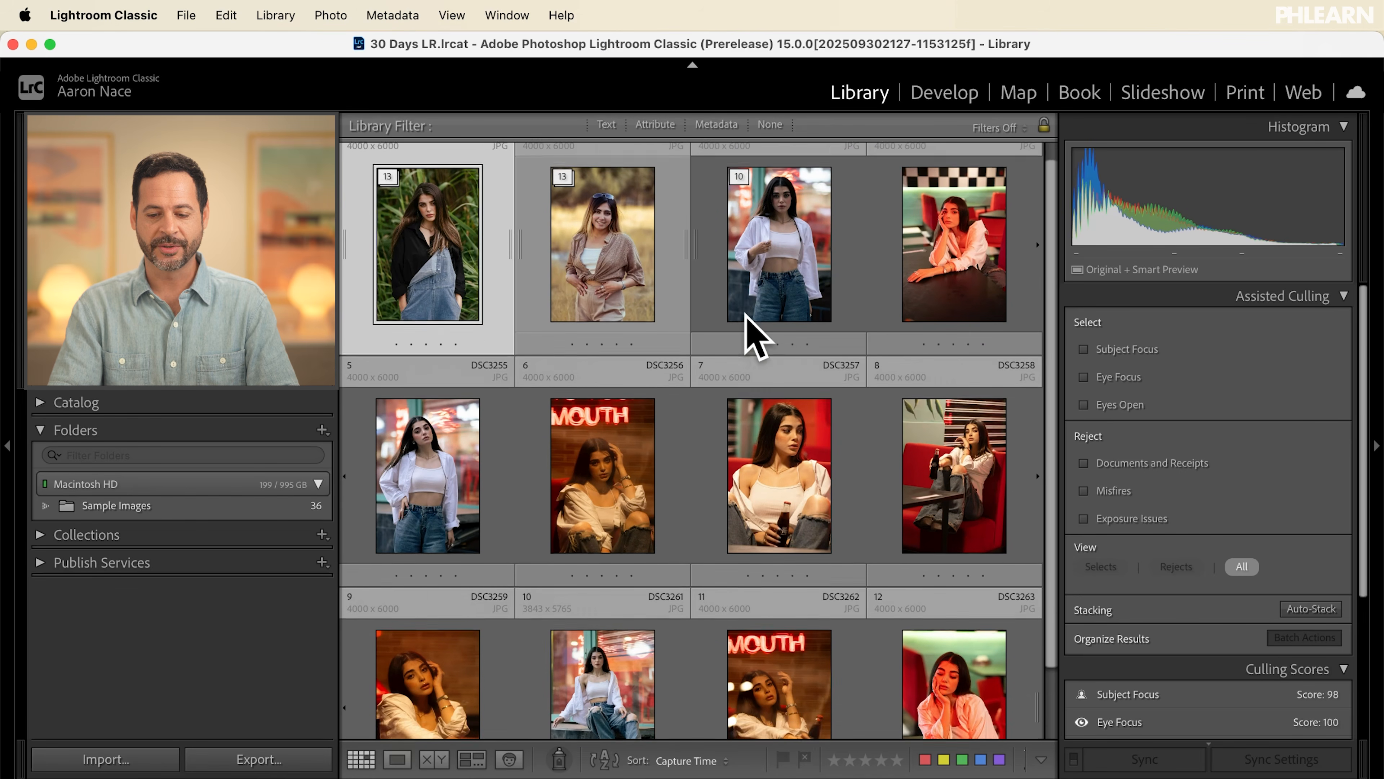
pyautogui.scroll(1, 746, 316)
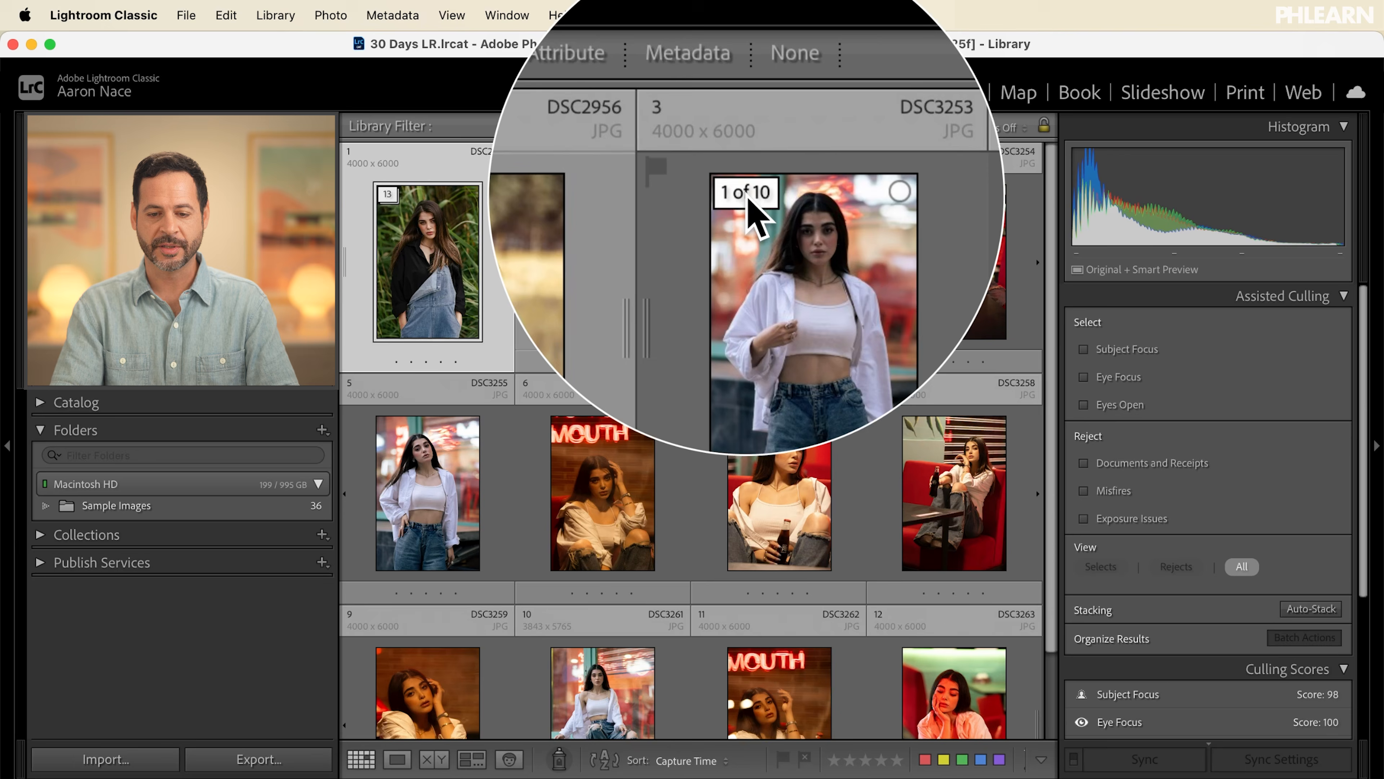
pyautogui.click(746, 196)
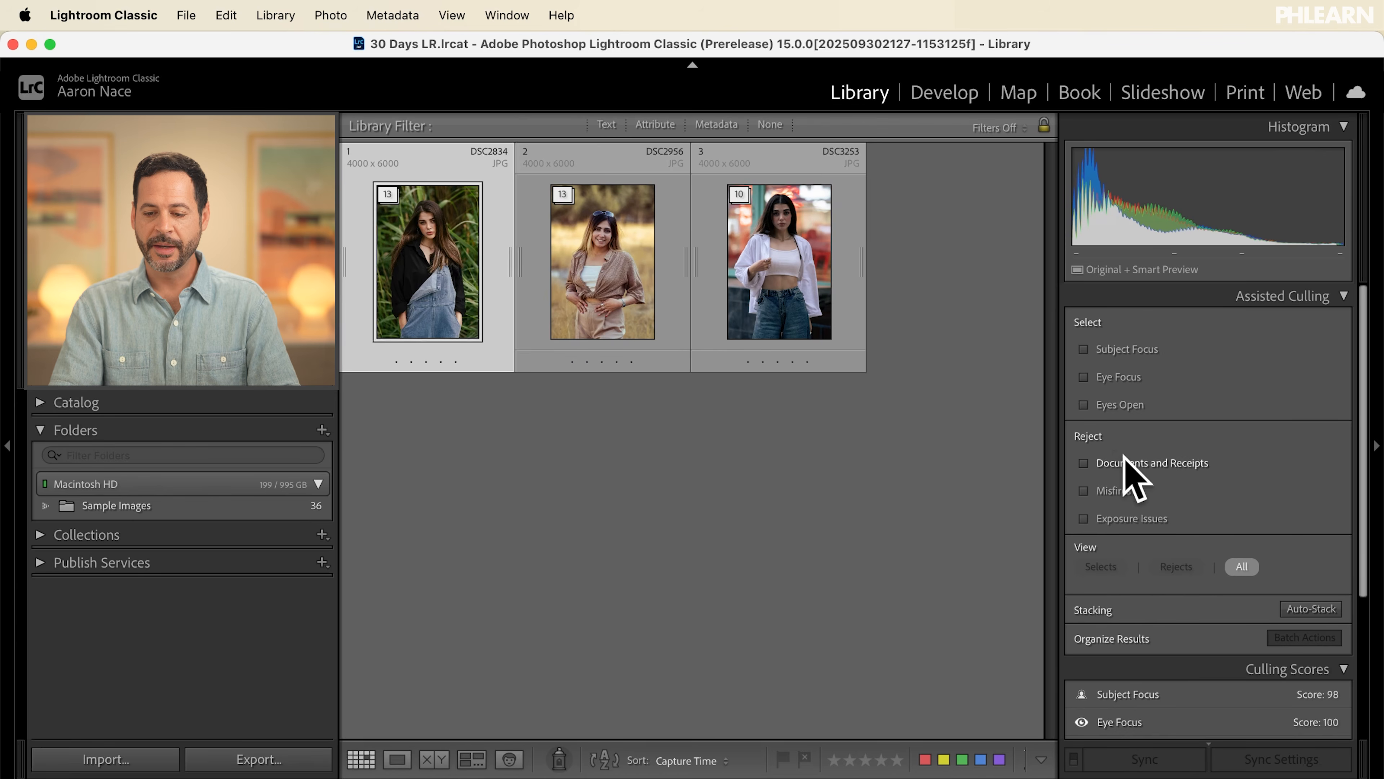
# Step: Enable the Subject Focus criterion with its threshold at 60 and expand the photo stacks
pyautogui.click(1108, 350)
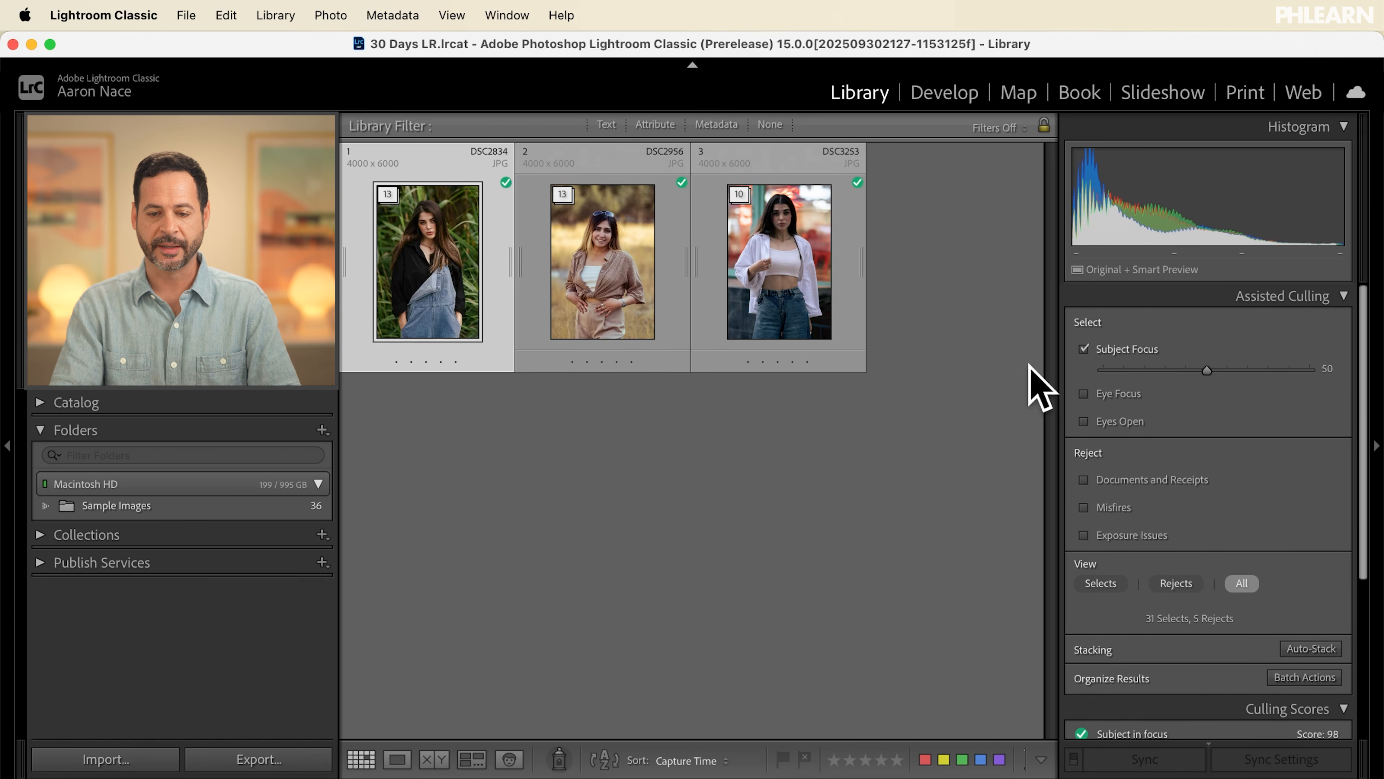
pyautogui.click(562, 194)
pyautogui.click(388, 195)
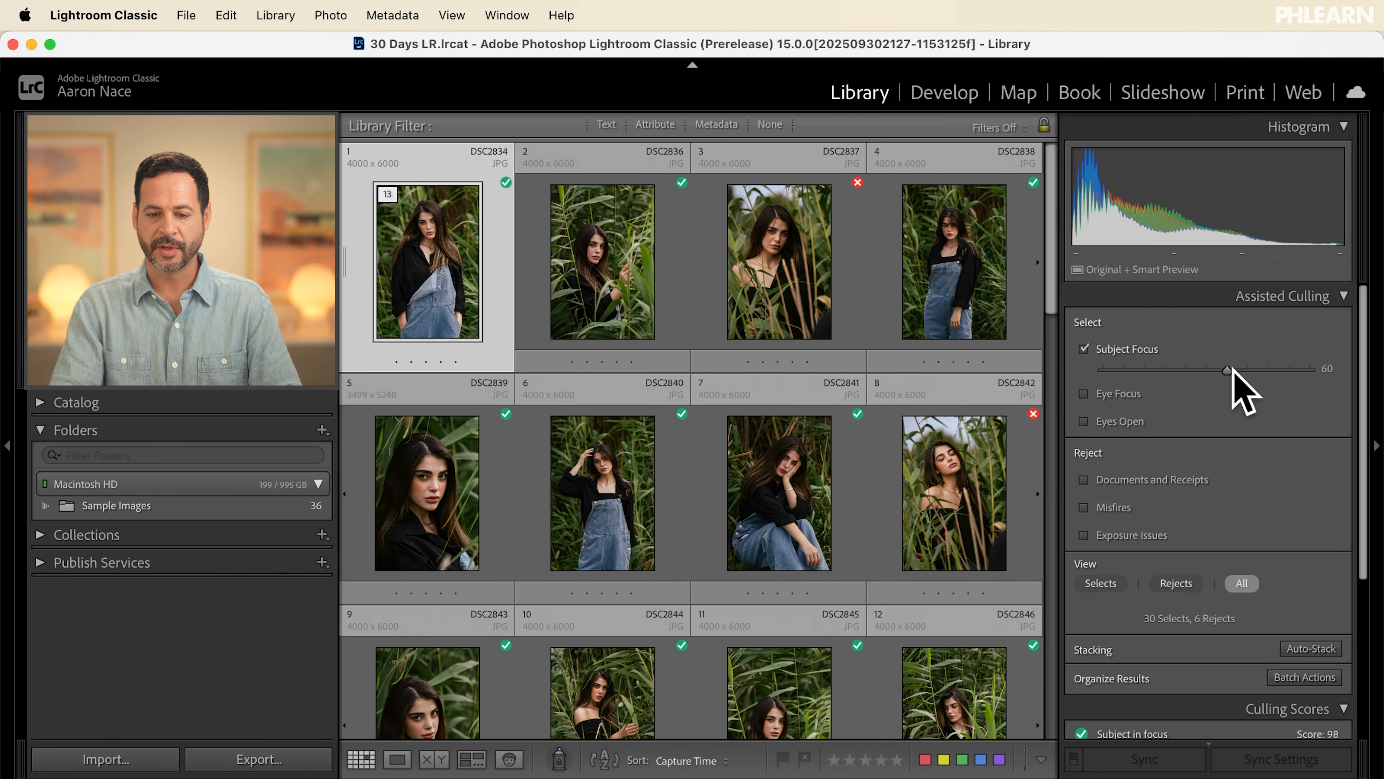
# Step: Inspect the face in the rejected photo DSC3257.jpg at high magnification to judge its focus, and return to the grid
pyautogui.scroll(-15, 878, 338)
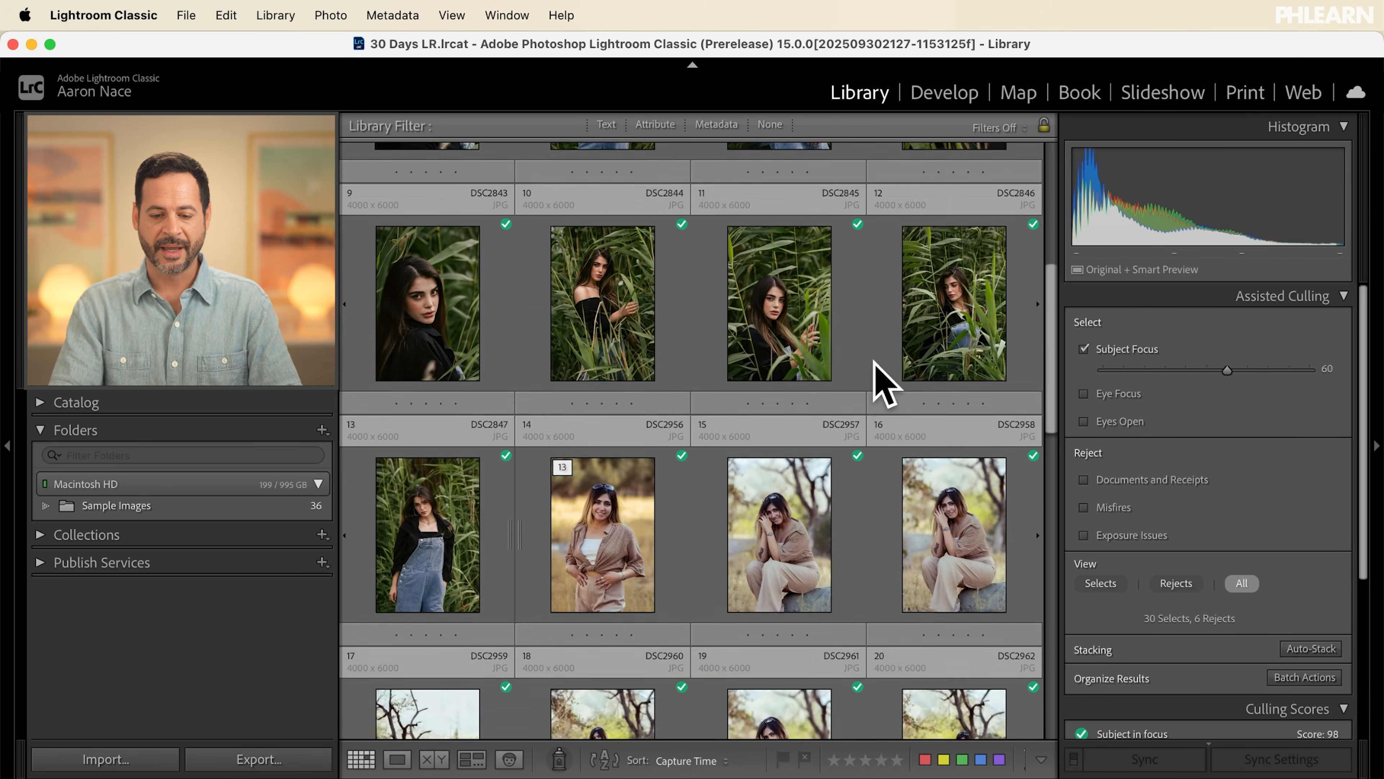
pyautogui.scroll(-5, 879, 382)
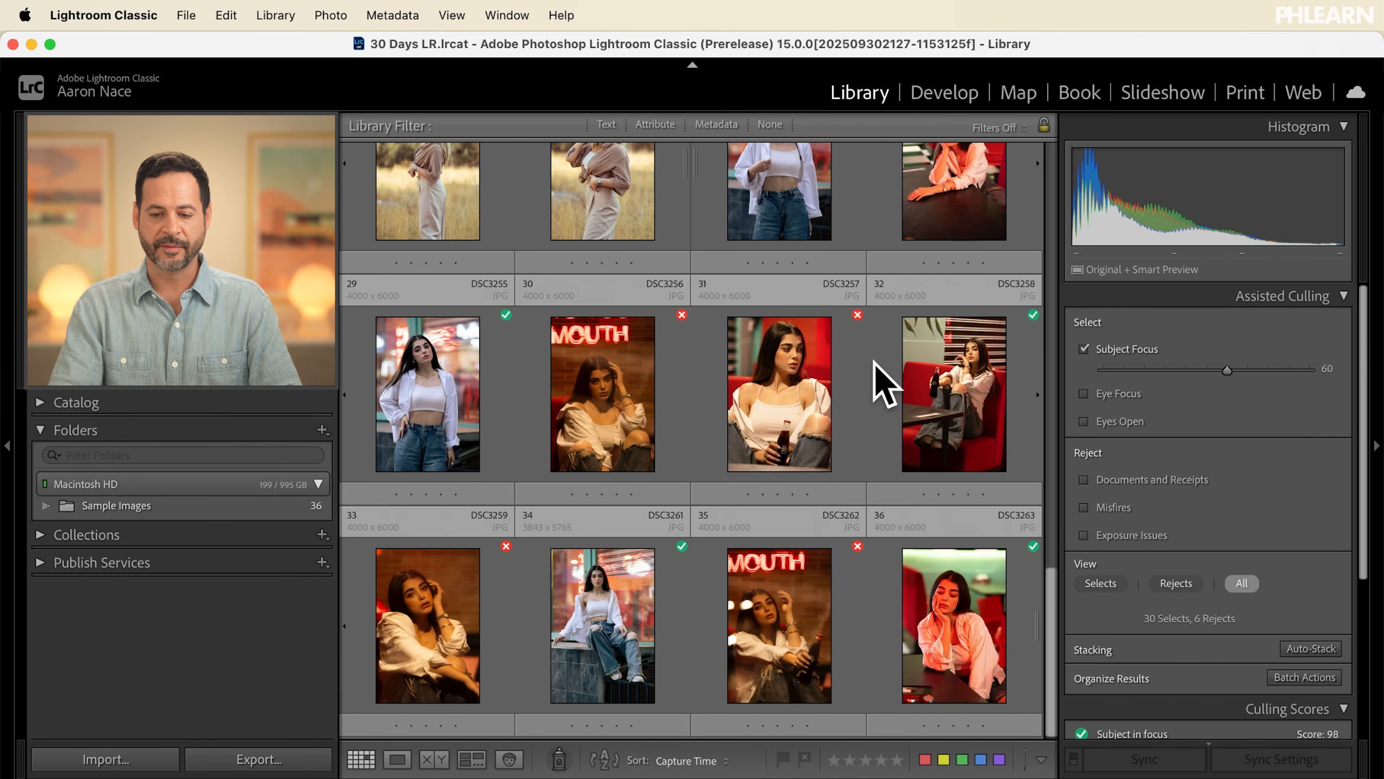
pyautogui.doubleClick(796, 391)
pyautogui.click(718, 278)
pyautogui.moveTo(773, 253); pyautogui.dragTo(734, 357)
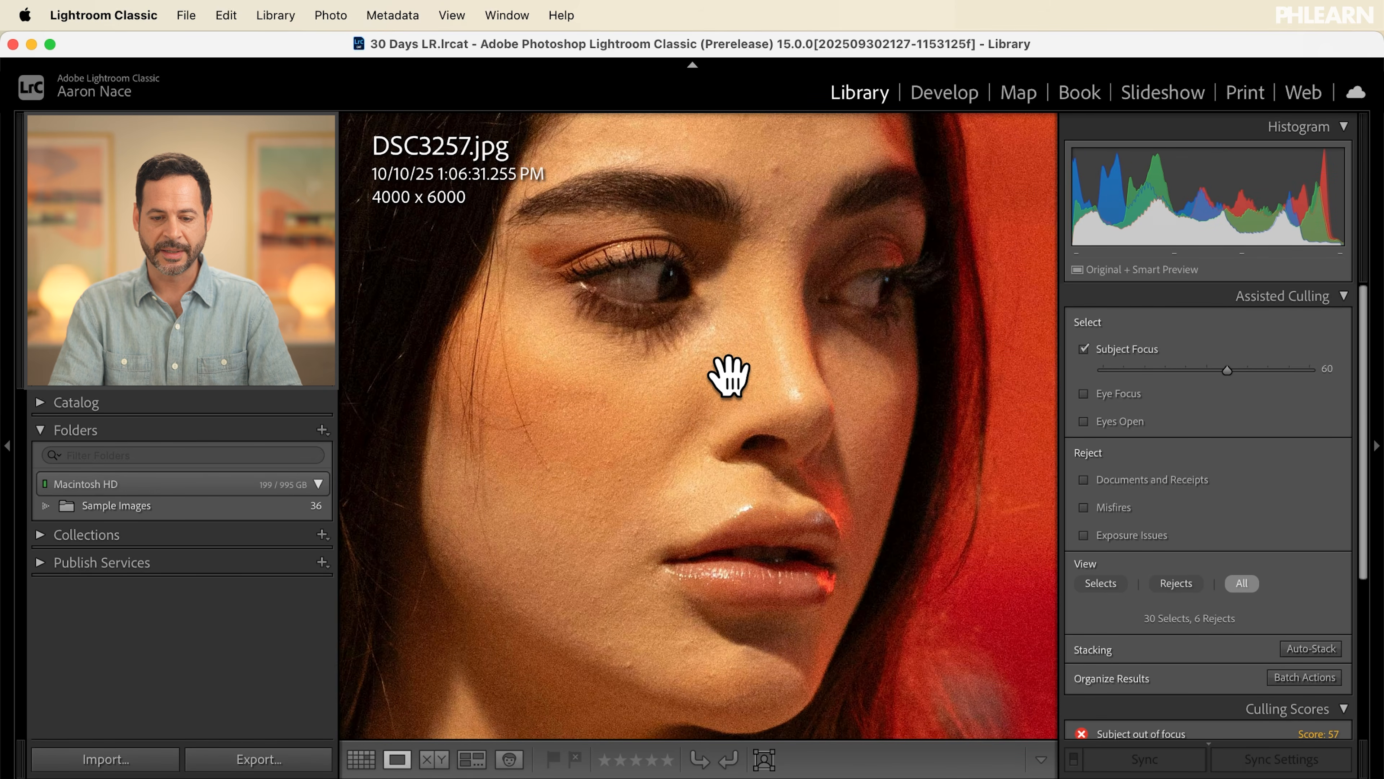
pyautogui.click(790, 376)
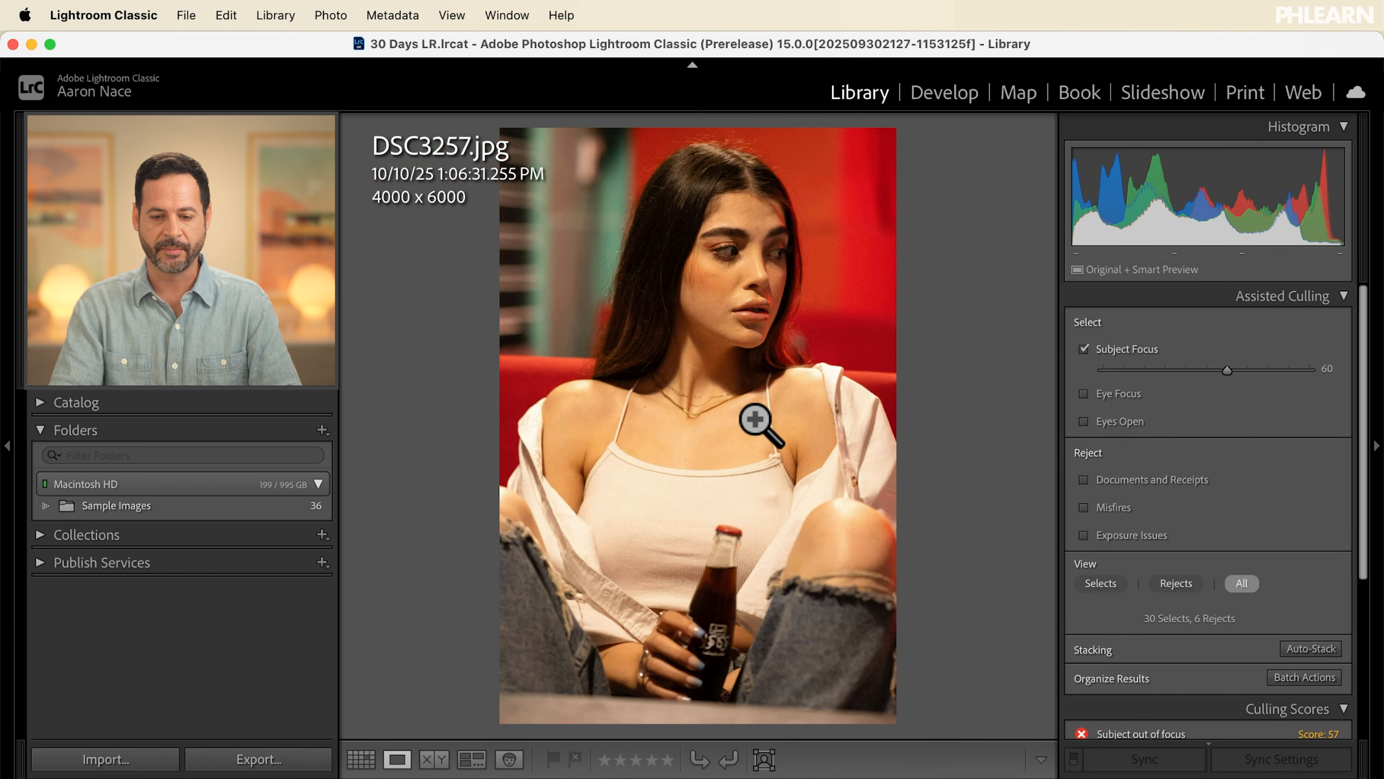
pyautogui.press('g')
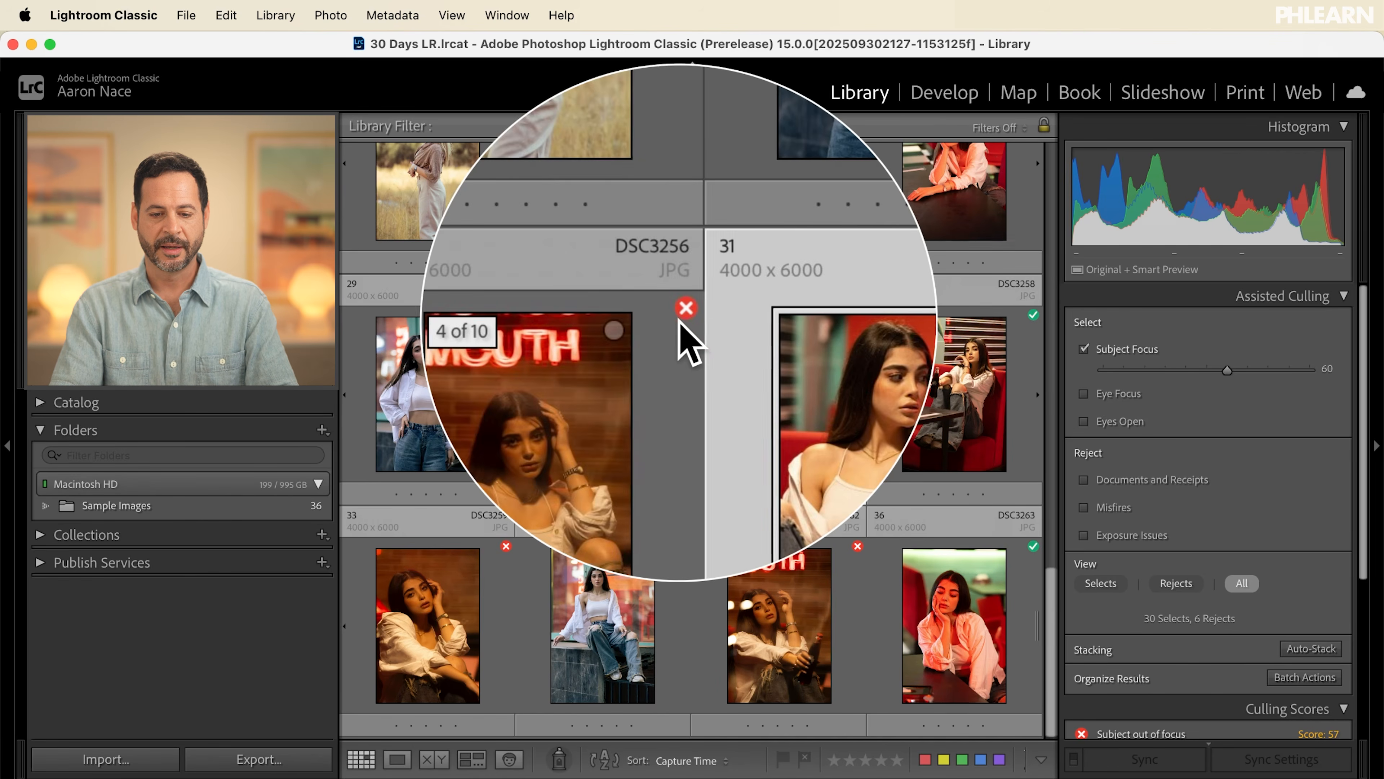
# Step: Check the Subject Focus badge details of DSC2836 and DSC2837 in the grid
pyautogui.scroll(15, 634, 426)
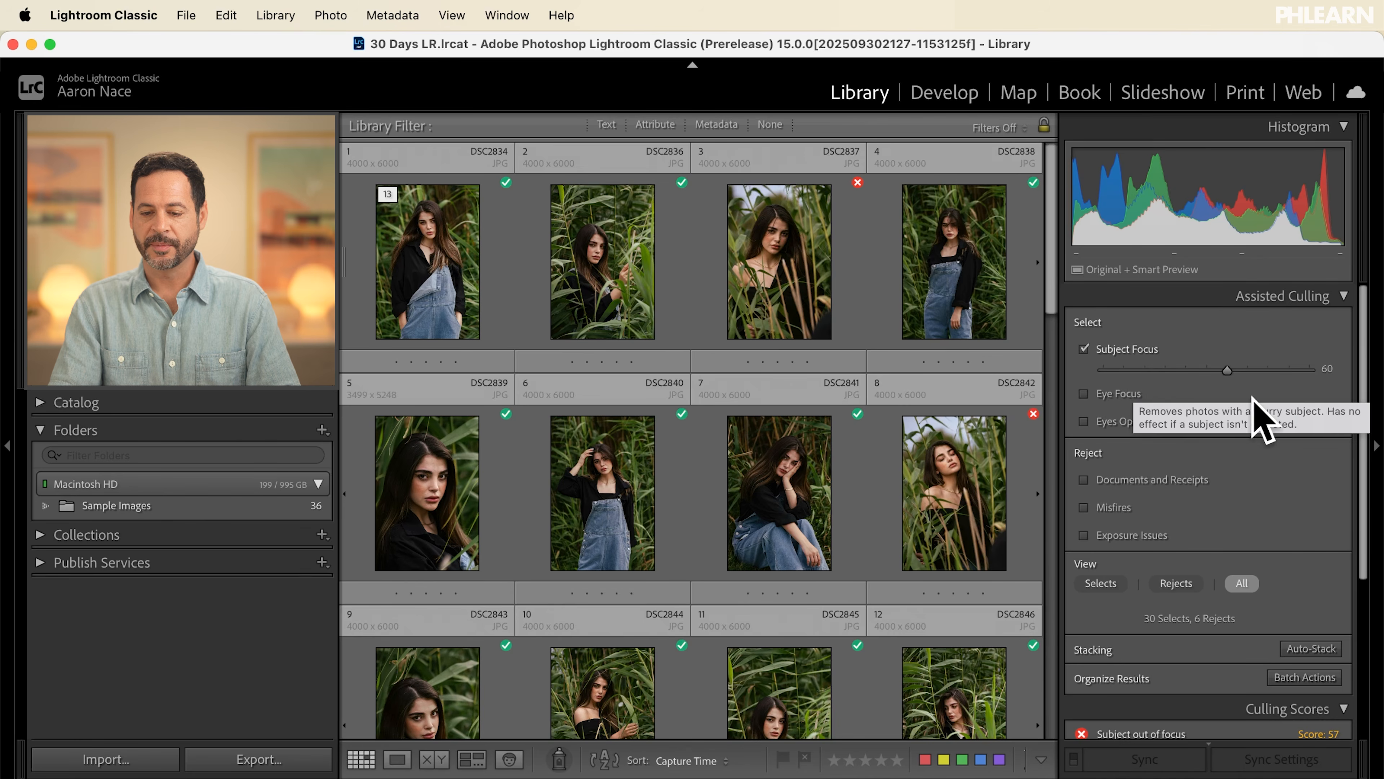
pyautogui.moveTo(682, 184)
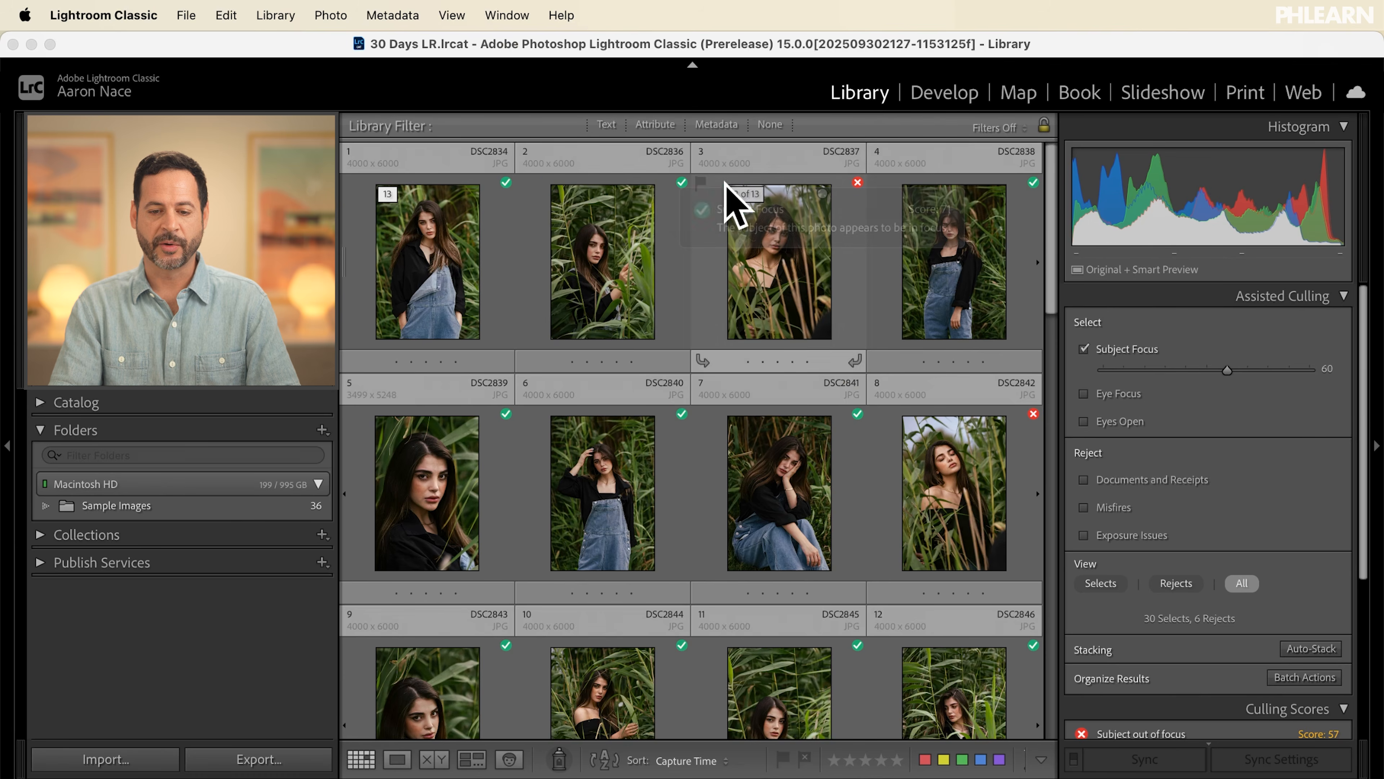
pyautogui.moveTo(855, 186)
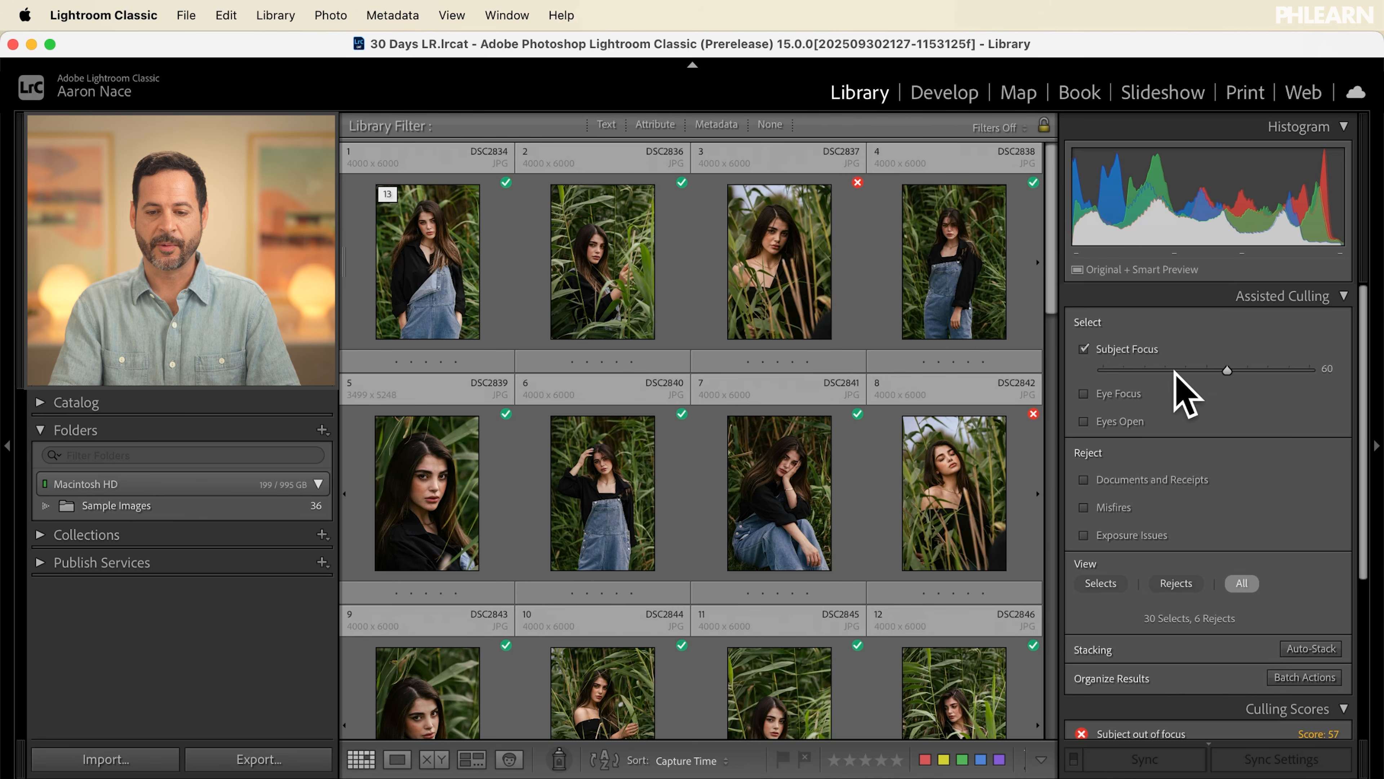
pyautogui.scroll(-2, 1172, 382)
pyautogui.scroll(2, 1172, 382)
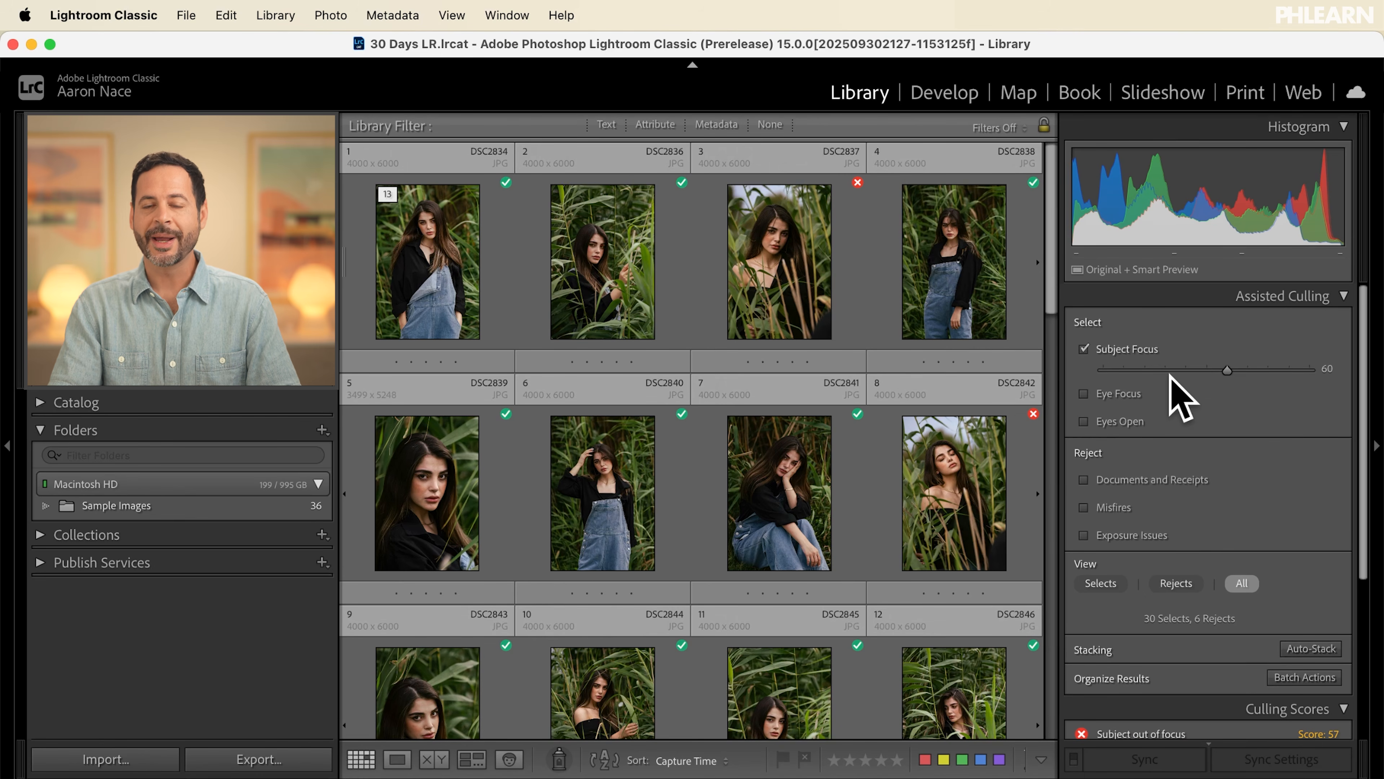
# Step: Run the culling batch actions to apply the pick flag to selected photos and the reject flag to rejected ones
pyautogui.scroll(-2, 1178, 397)
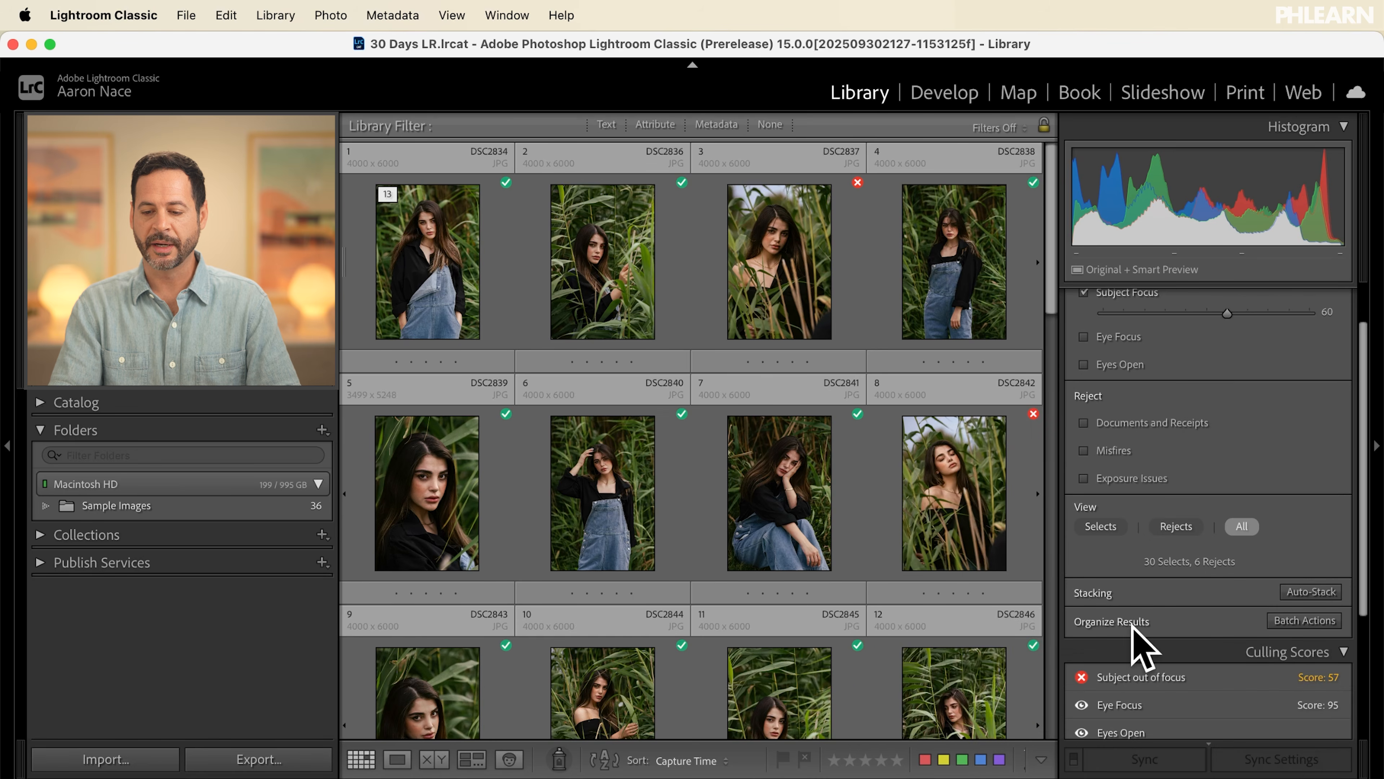
pyautogui.click(1300, 621)
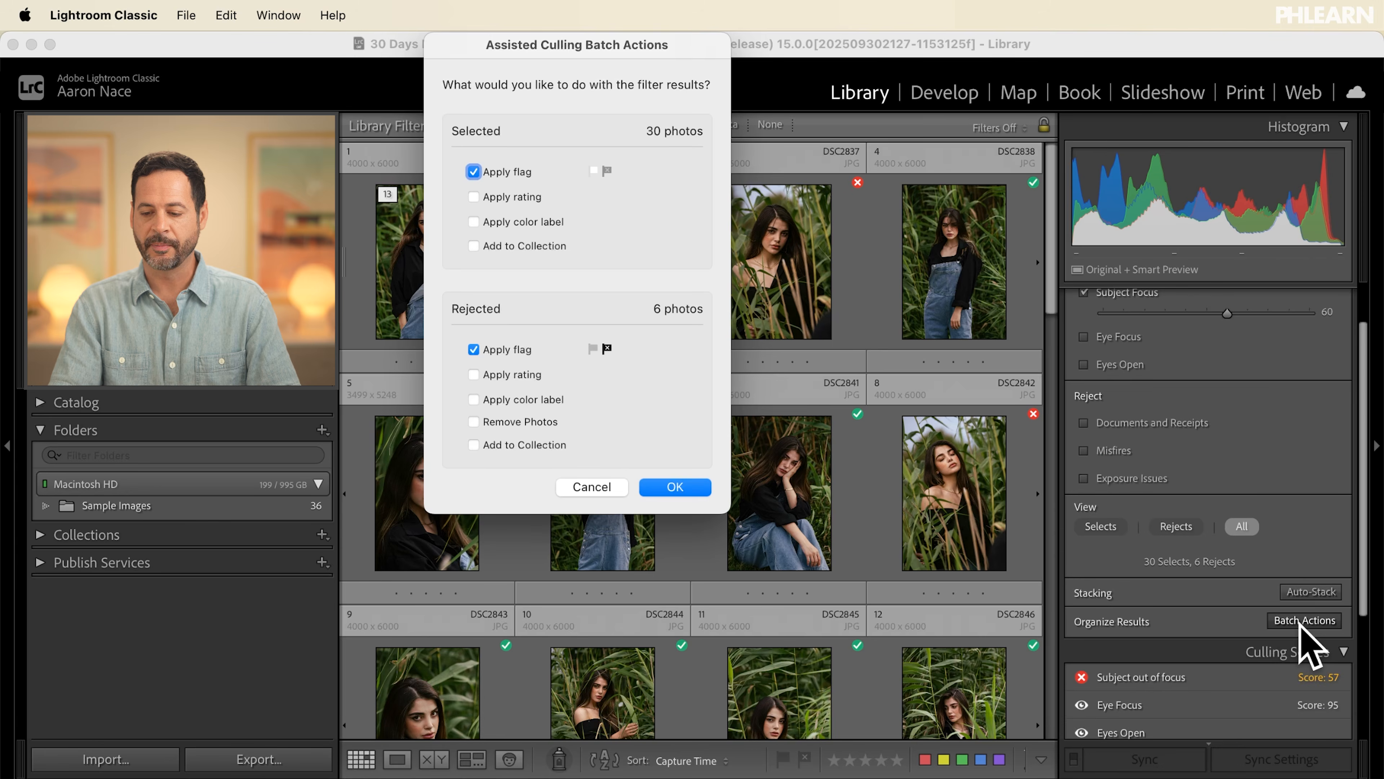
pyautogui.moveTo(644, 54); pyautogui.dragTo(245, 198)
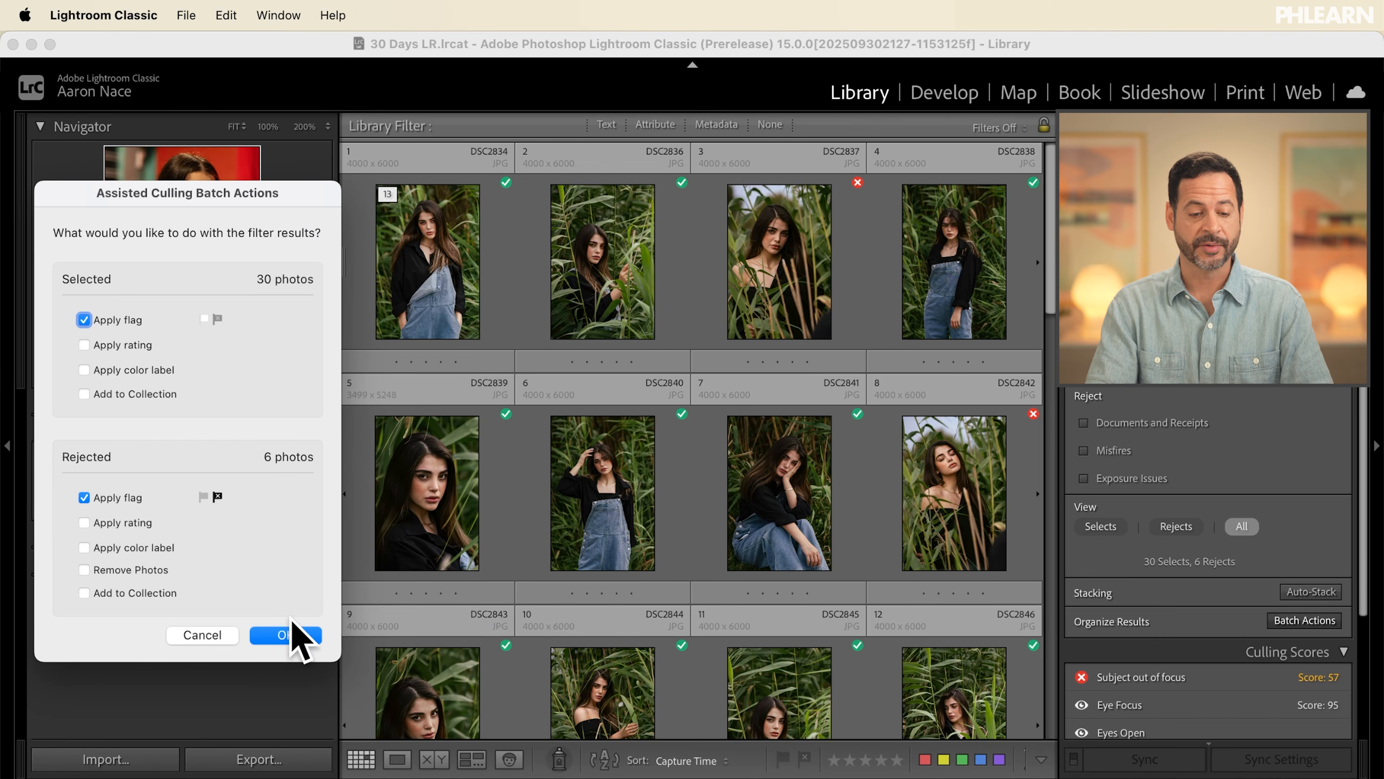
pyautogui.click(285, 636)
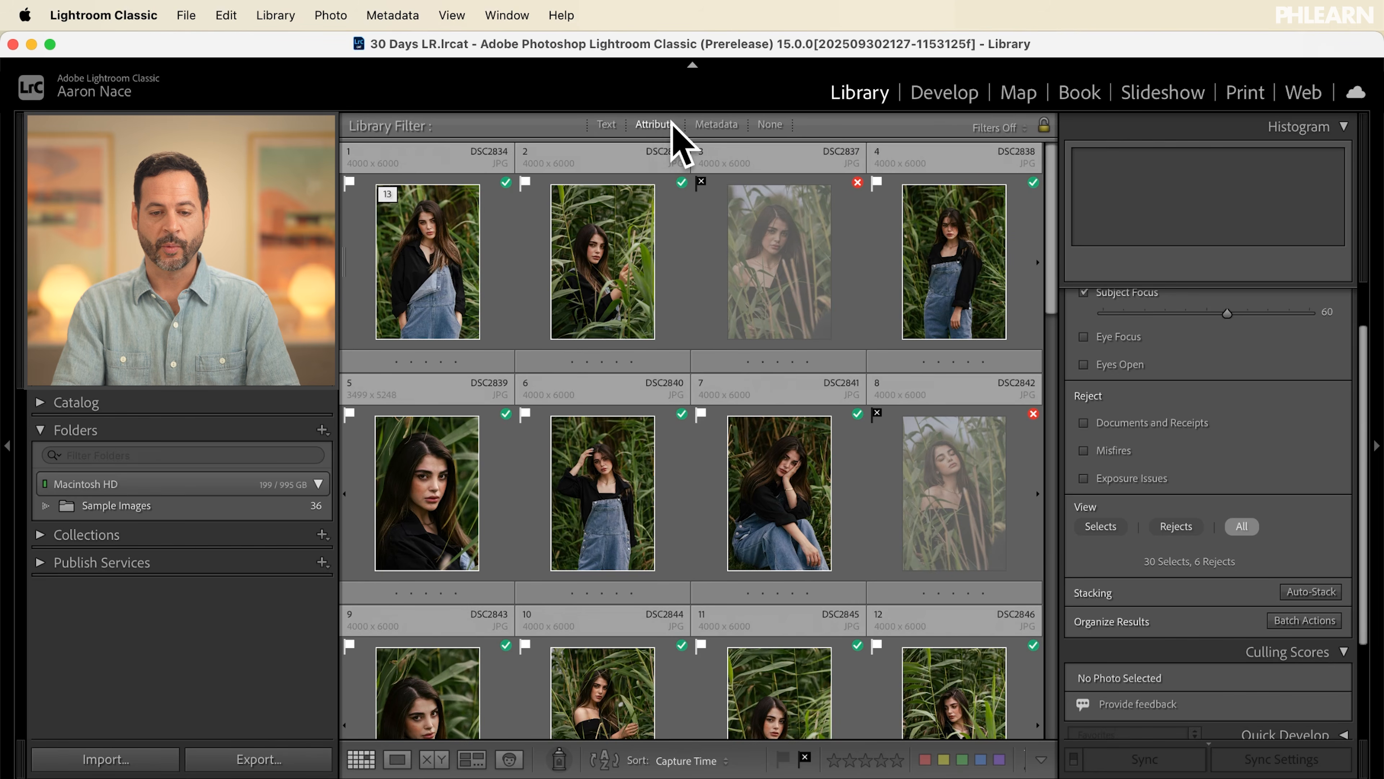
# Step: Filter the grid by flag to review the picked photos and the rejected photos in turn, and remove the flag filter
pyautogui.click(656, 125)
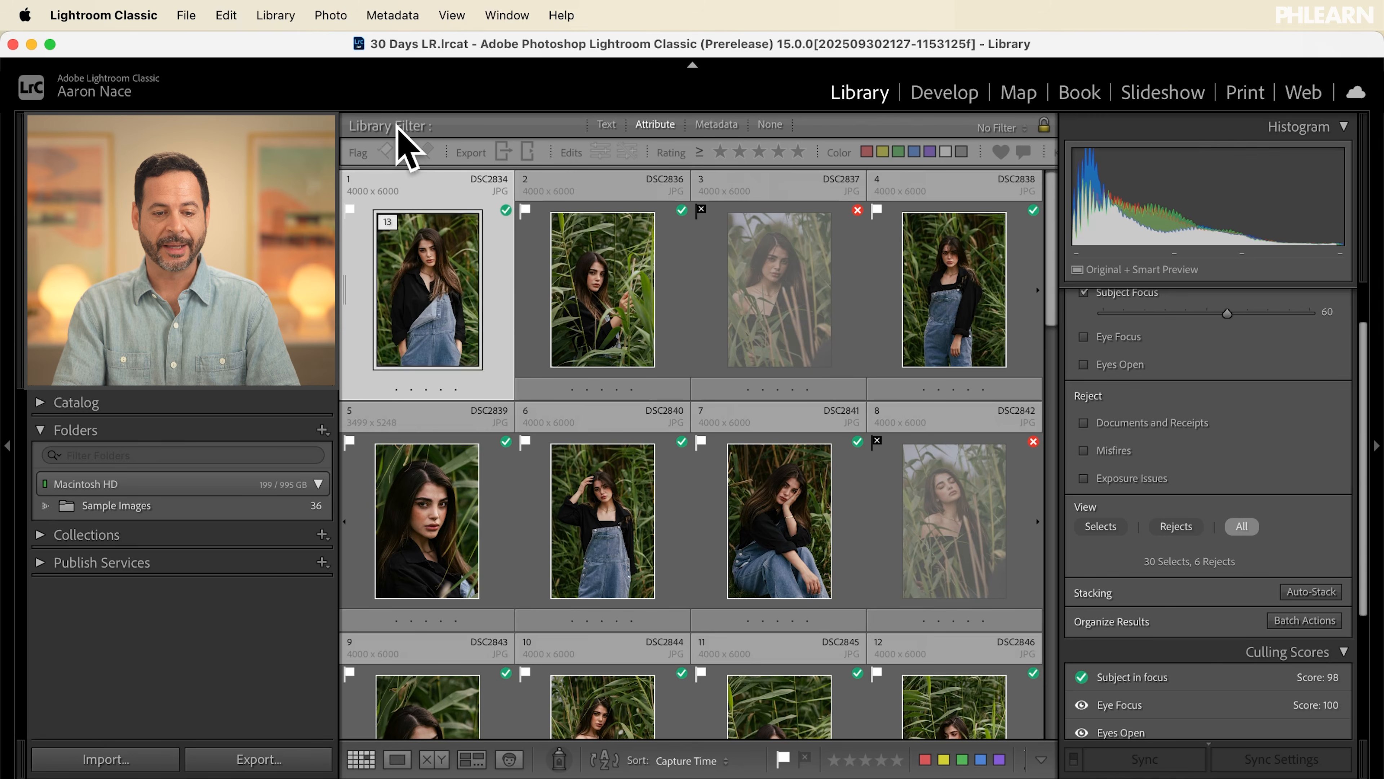
pyautogui.click(385, 151)
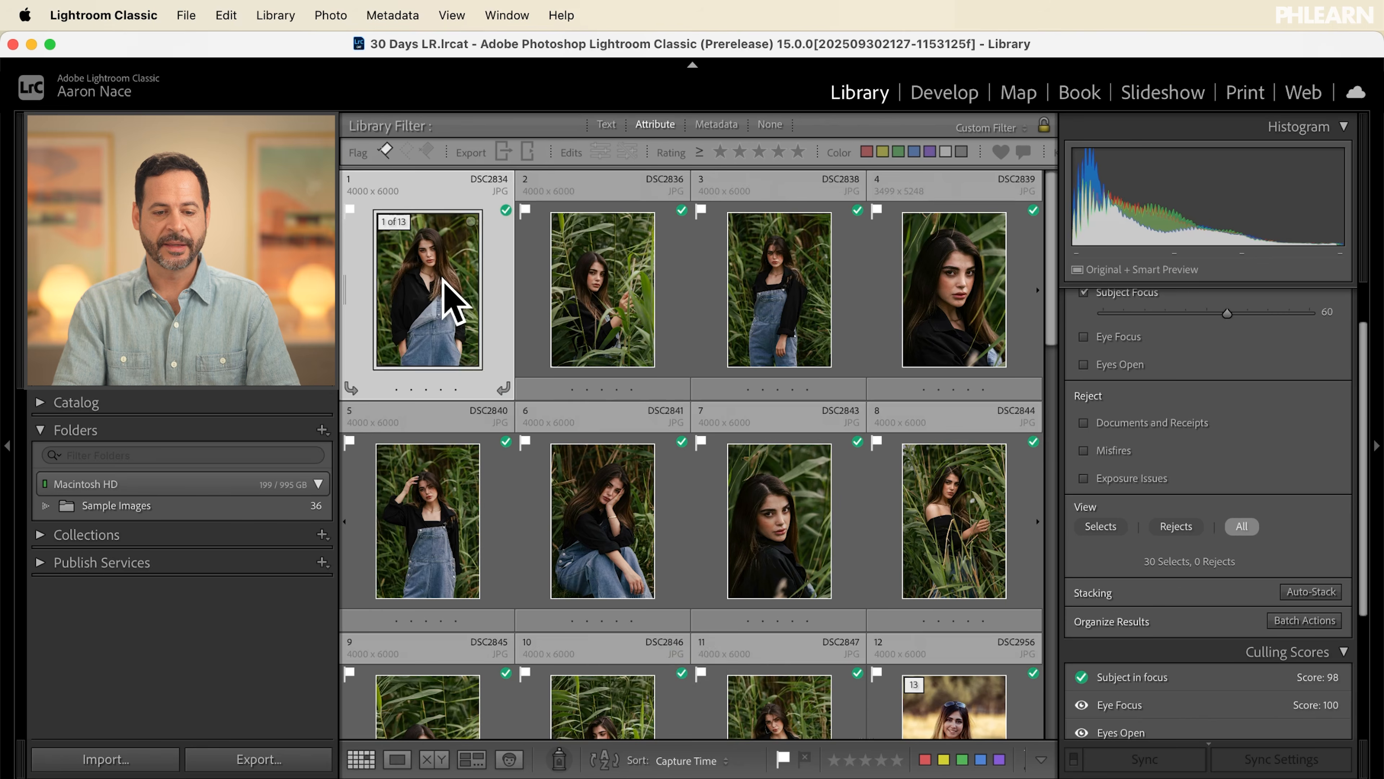
pyautogui.scroll(-10, 448, 300)
pyautogui.scroll(-4, 448, 300)
pyautogui.scroll(14, 448, 299)
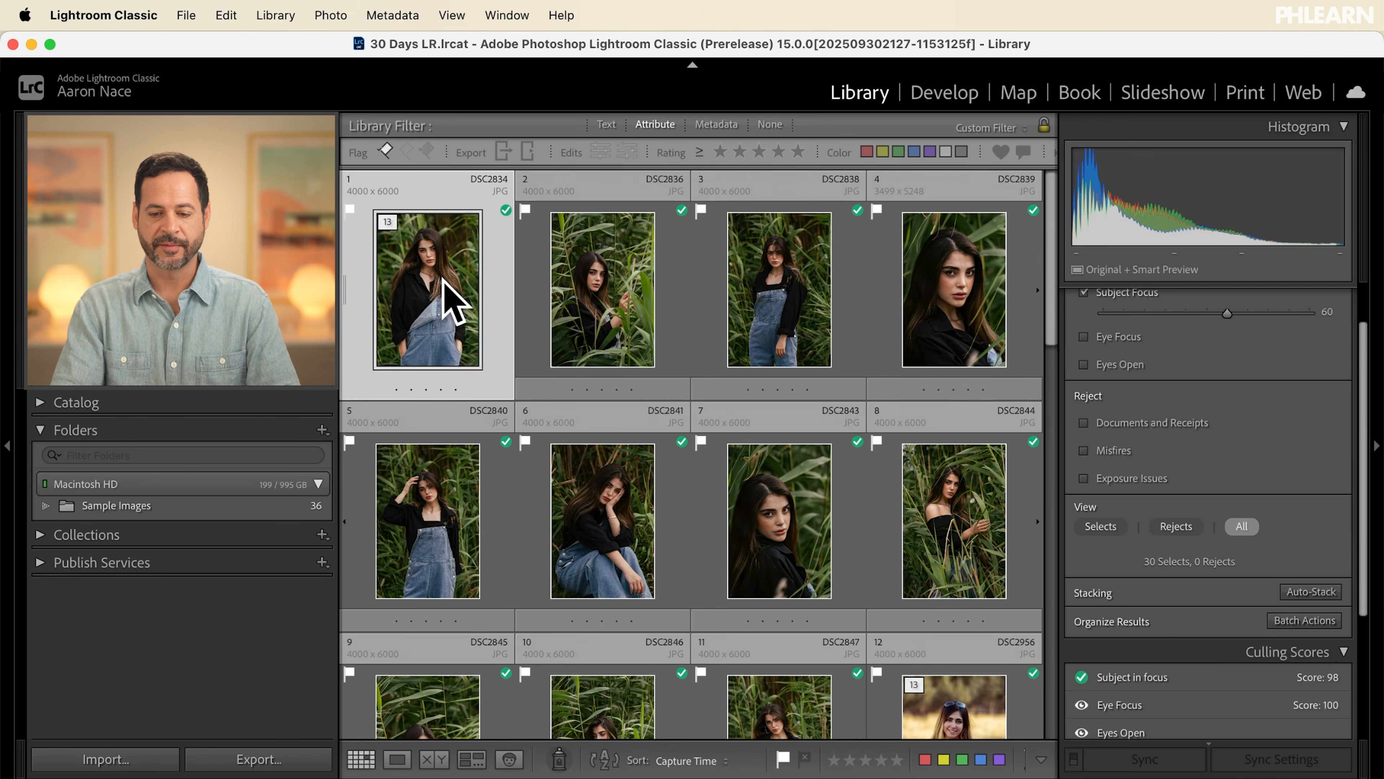
pyautogui.click(427, 151)
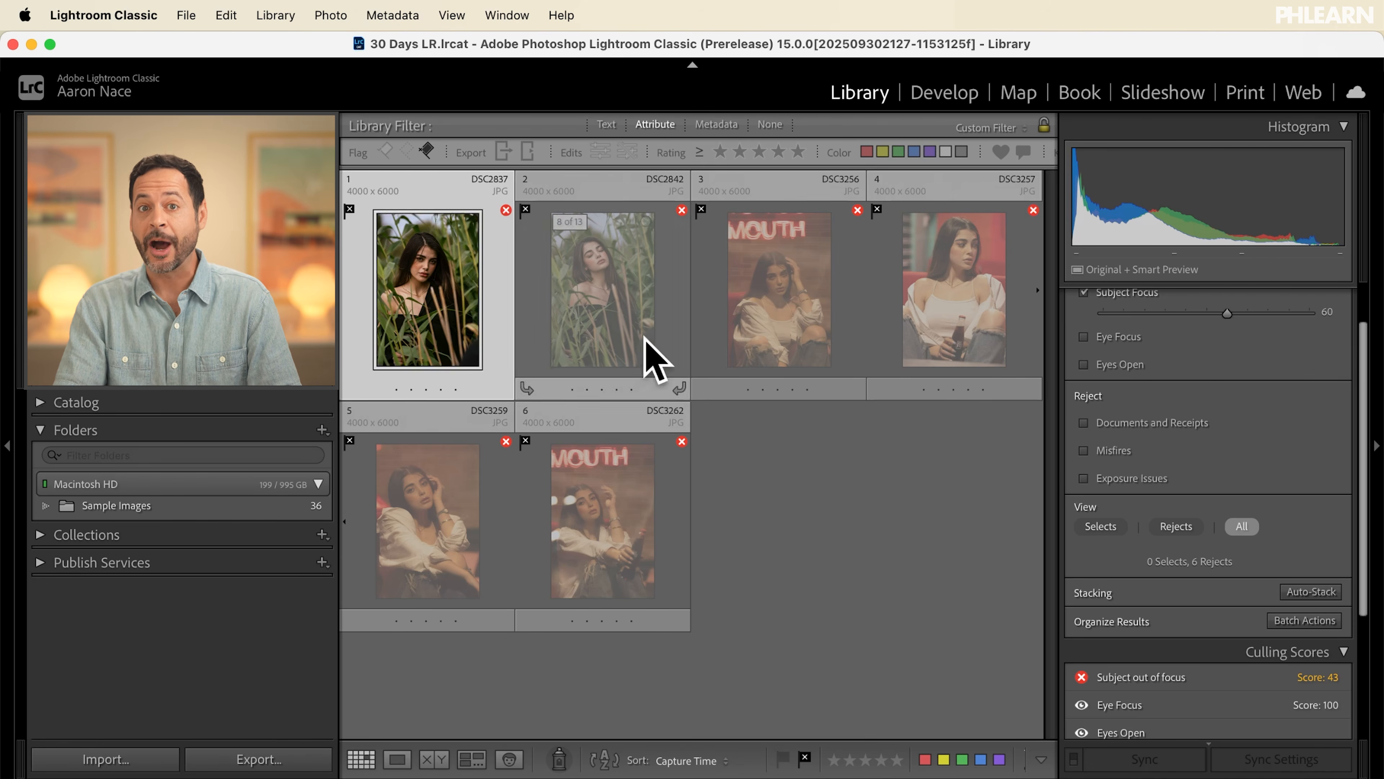
pyautogui.click(427, 151)
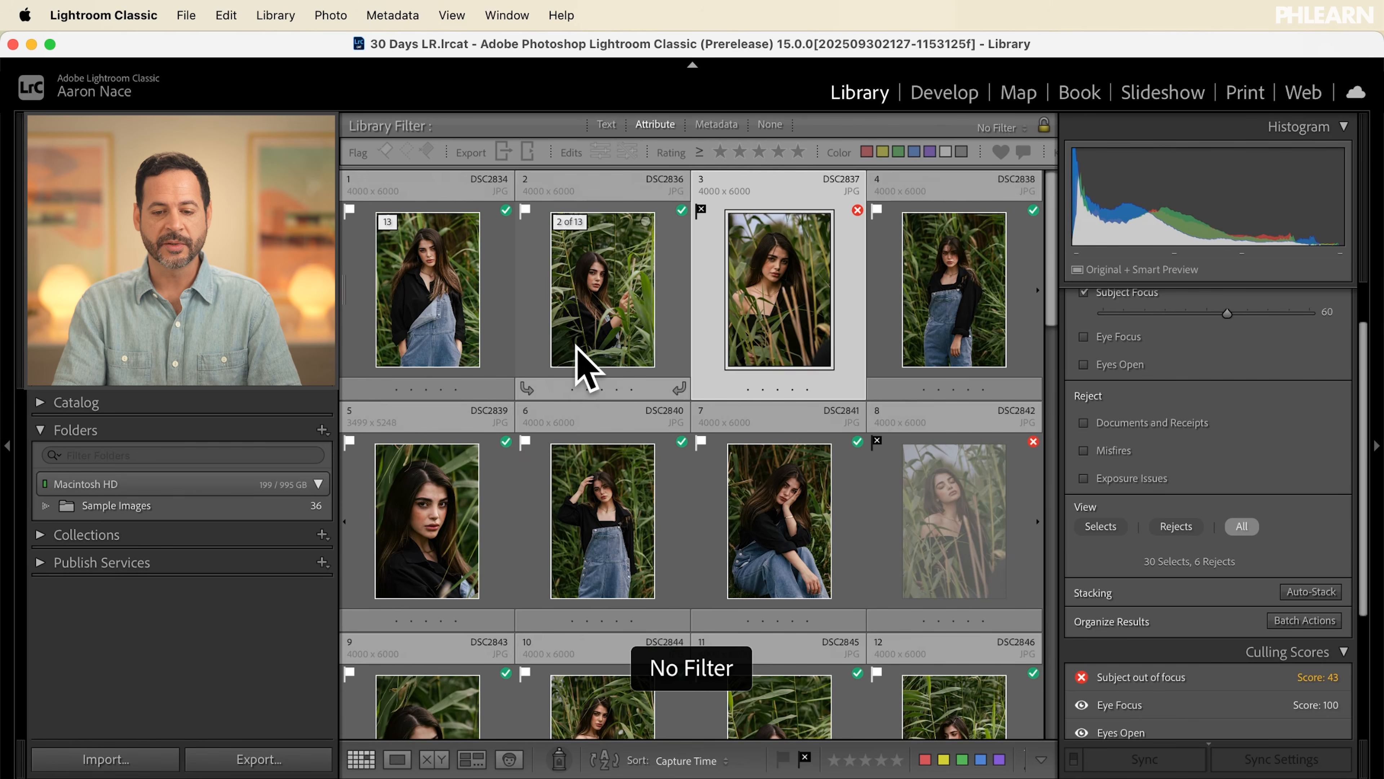
# Step: Enable the Eye Focus and Eyes Open selection criteria and the Misfires and Exposure Issues rejection criteria
pyautogui.scroll(2, 1184, 546)
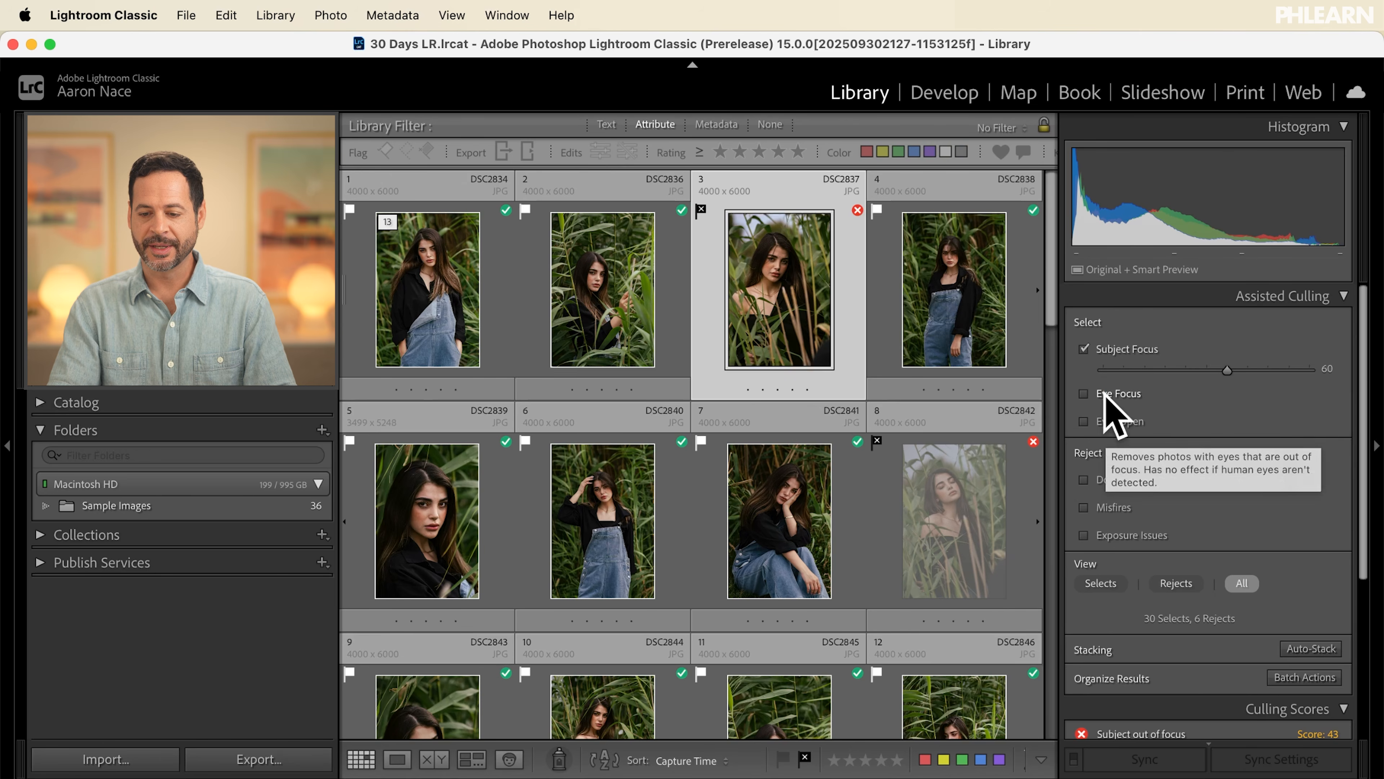
pyautogui.click(1083, 393)
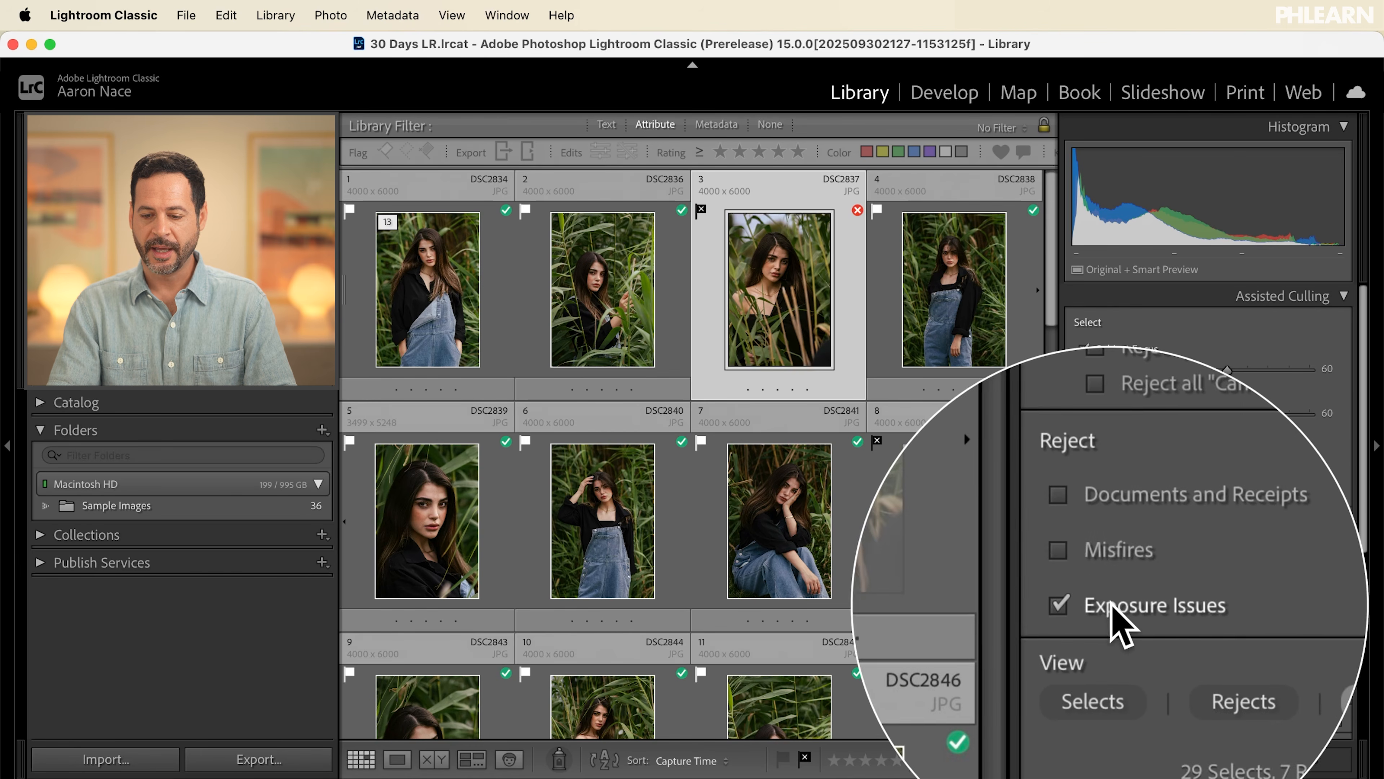
pyautogui.click(1110, 577)
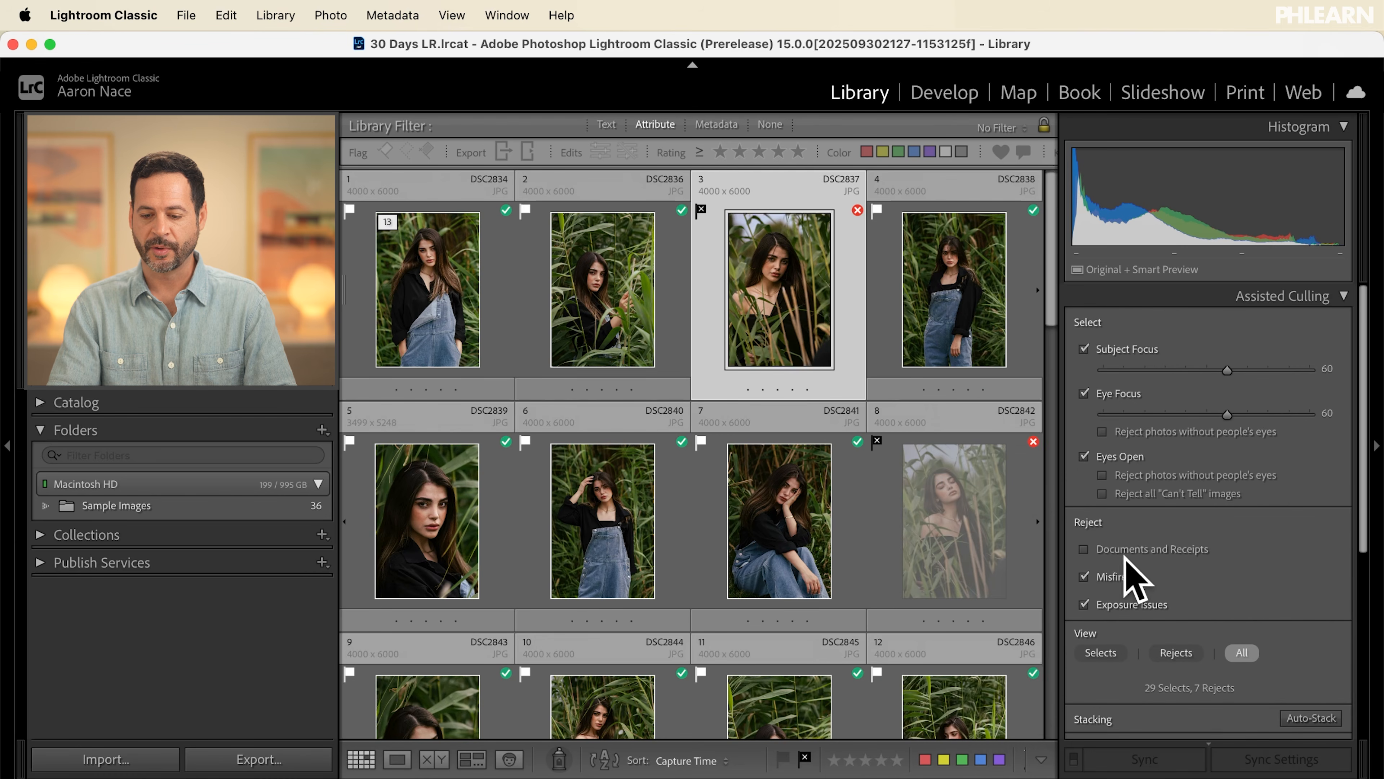
pyautogui.scroll(-3, 1145, 551)
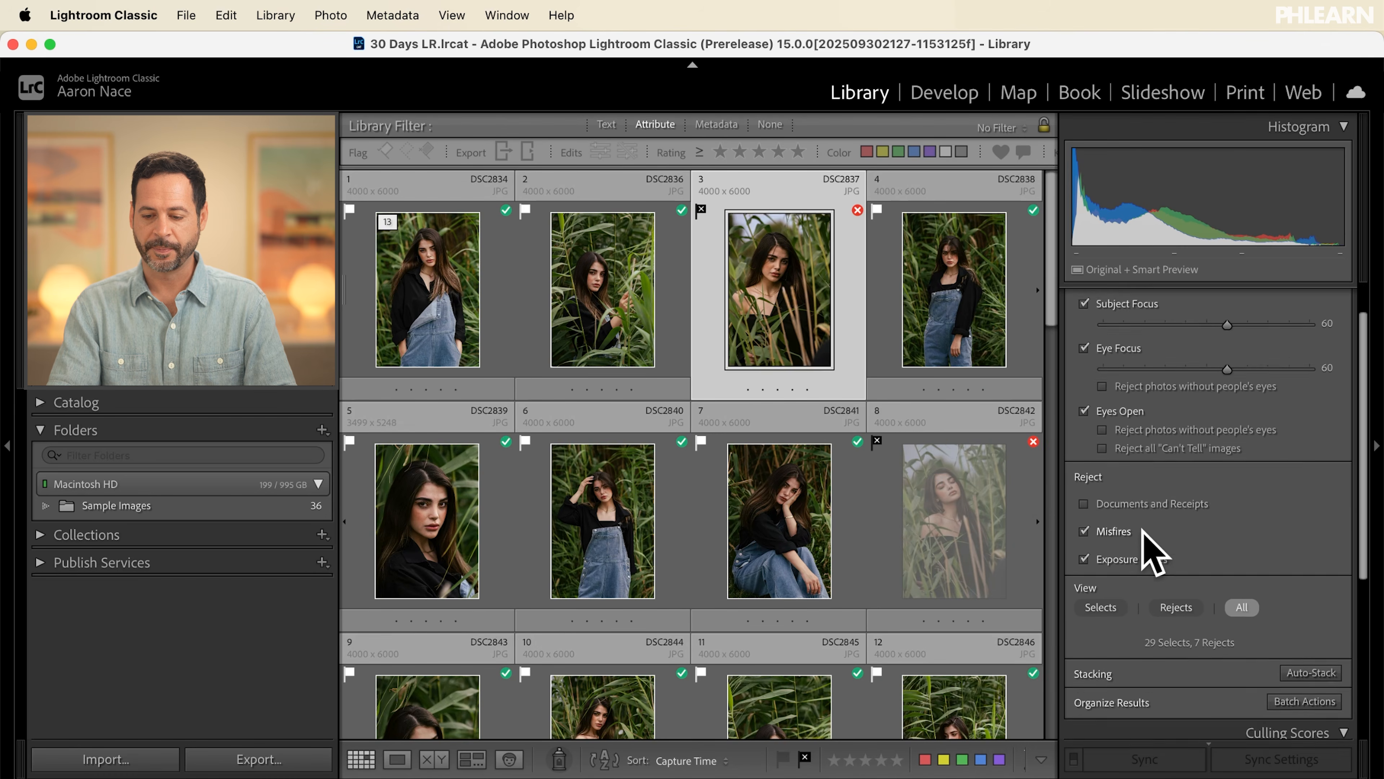
# Step: Set the Subject Focus and Eye Focus thresholds to 70 and check the culling badges across the grid
pyautogui.scroll(3, 1327, 396)
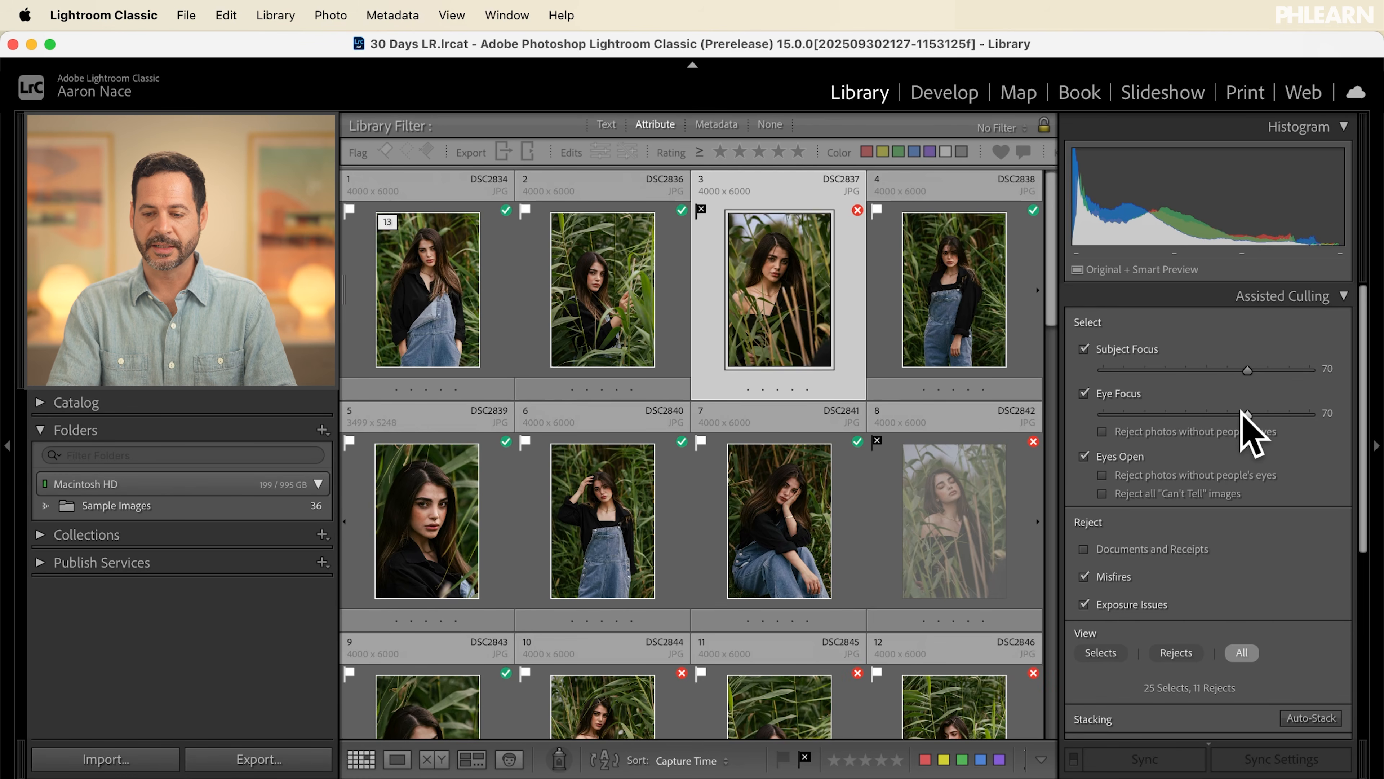
pyautogui.scroll(-10, 834, 355)
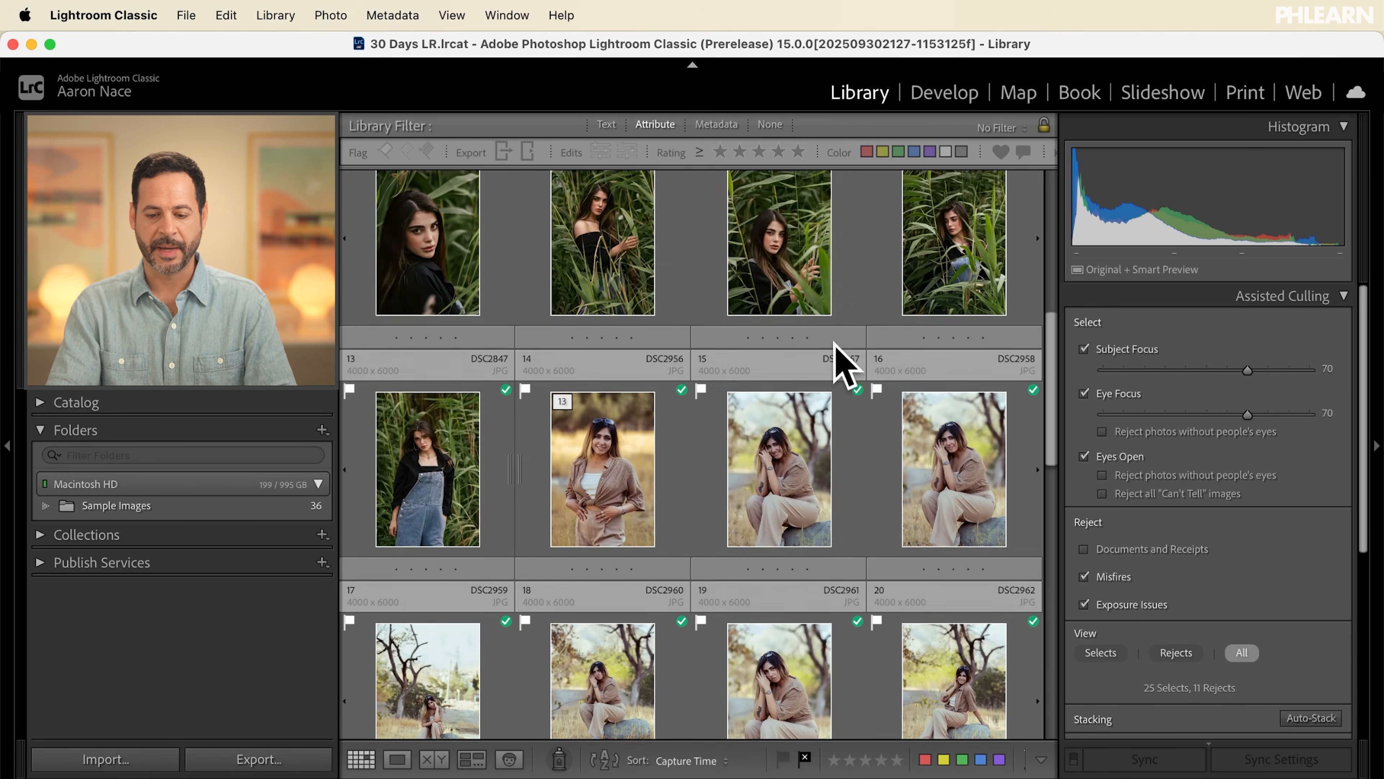
pyautogui.scroll(-10, 836, 349)
pyautogui.scroll(20, 835, 349)
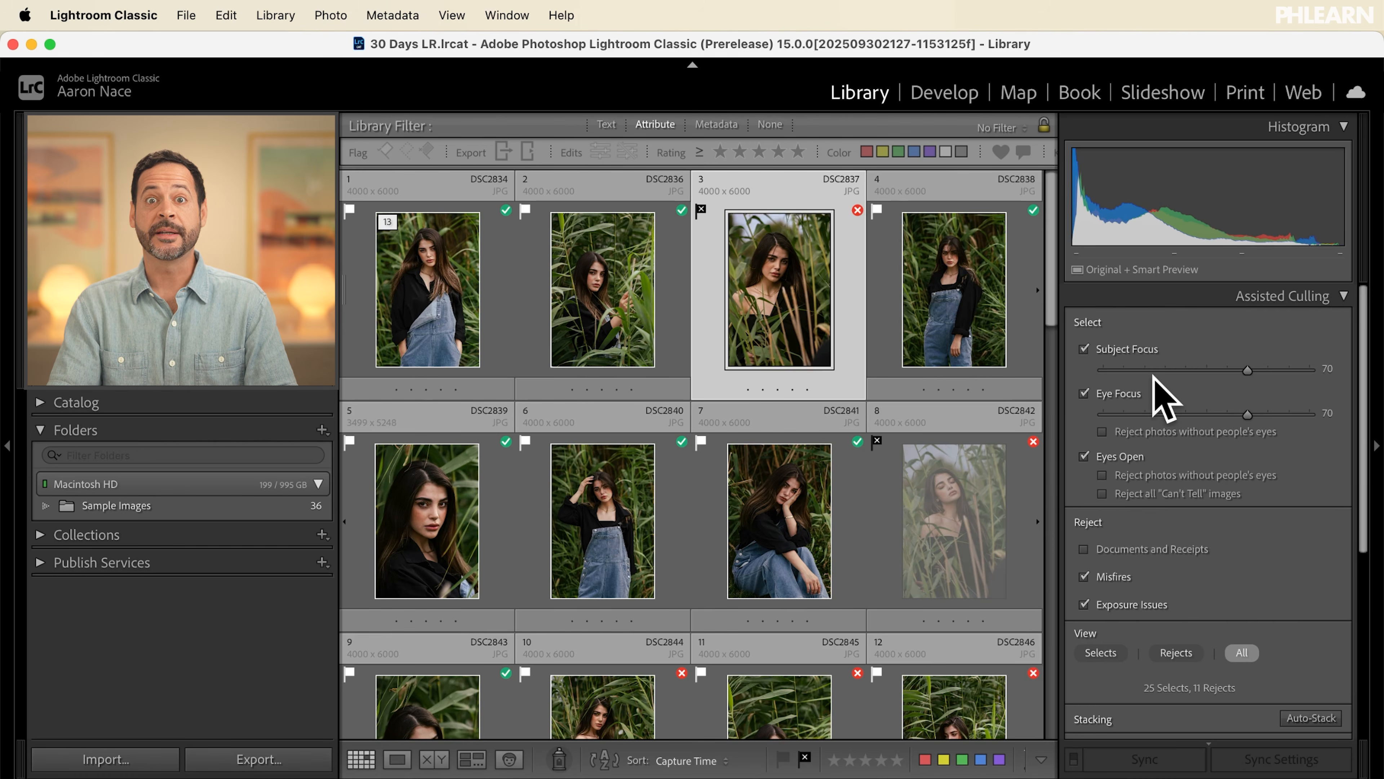
# Step: Run the culling batch actions again to apply the pick flag to selected photos and the reject flag to rejected ones
pyautogui.scroll(-5, 1160, 397)
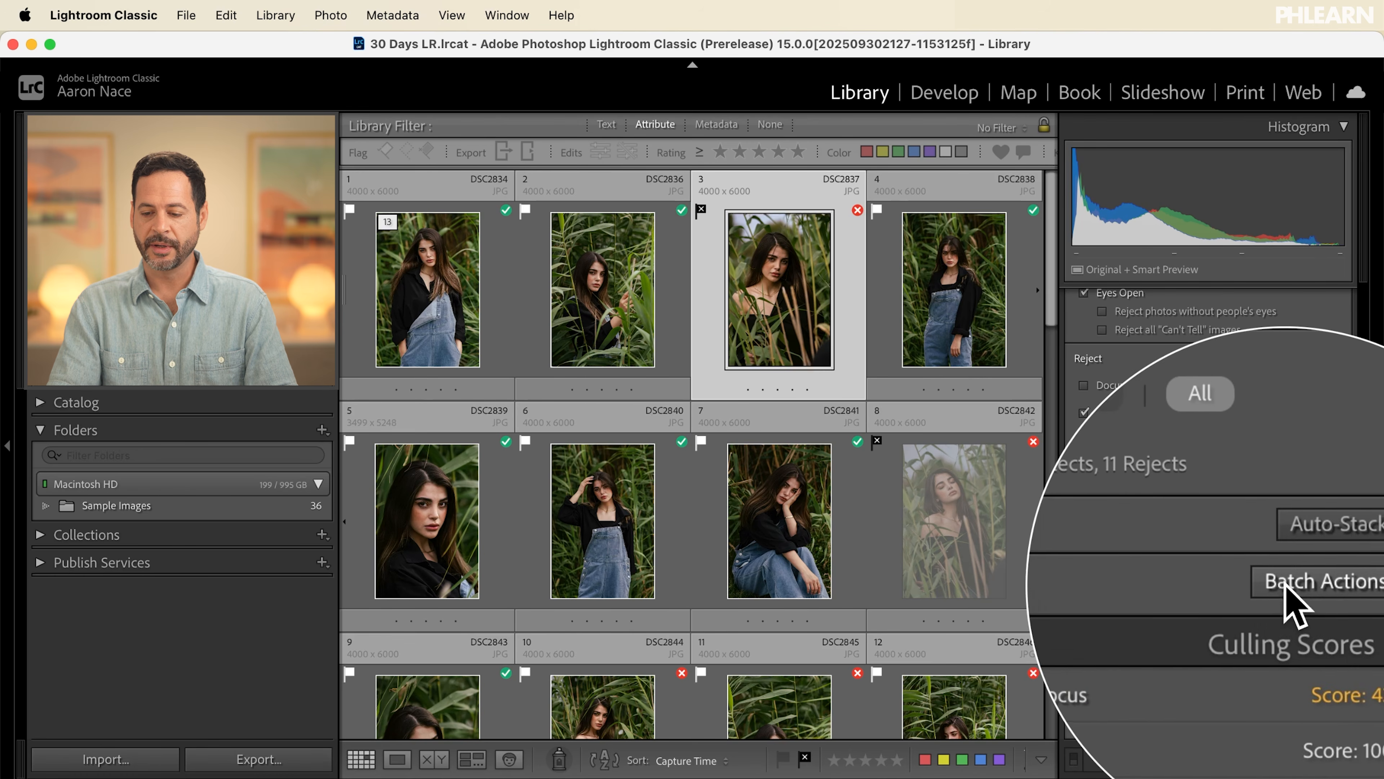
pyautogui.click(1304, 583)
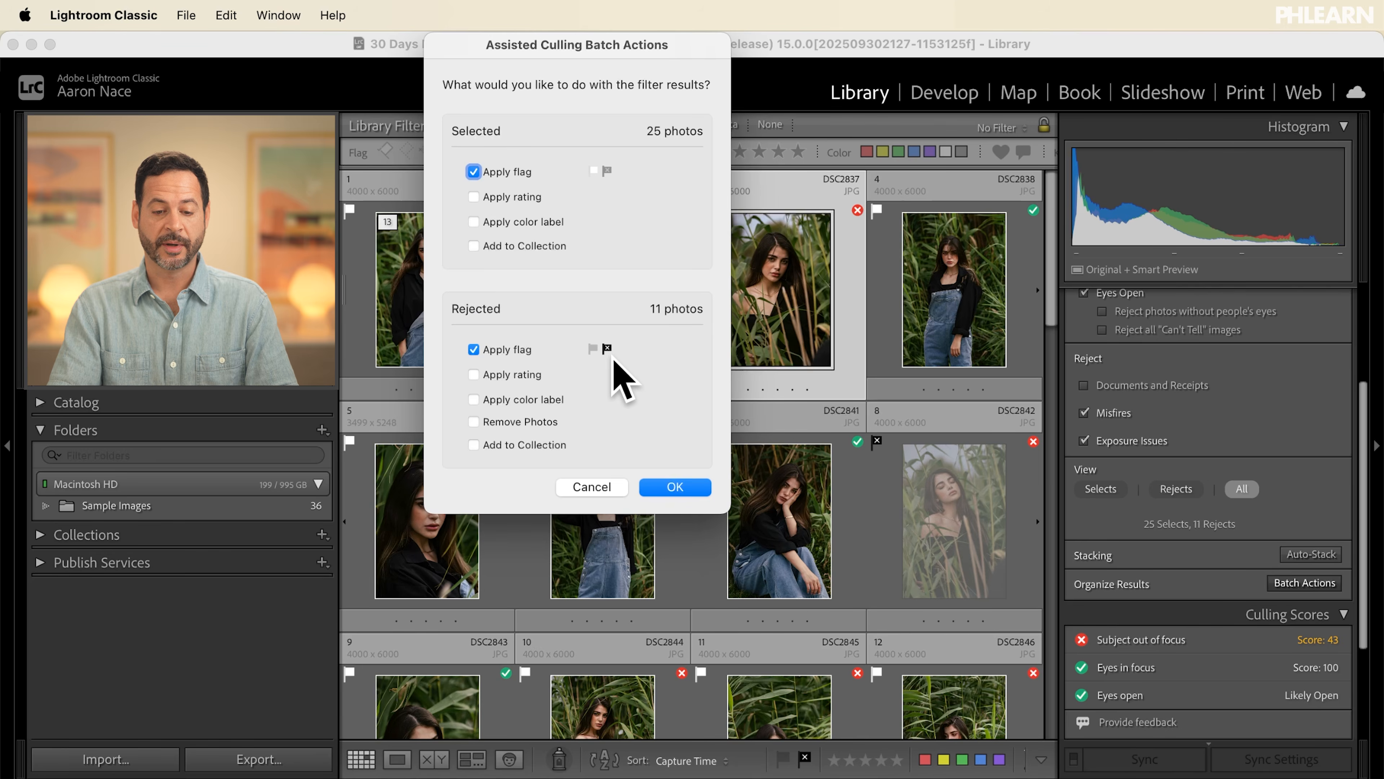
pyautogui.click(678, 485)
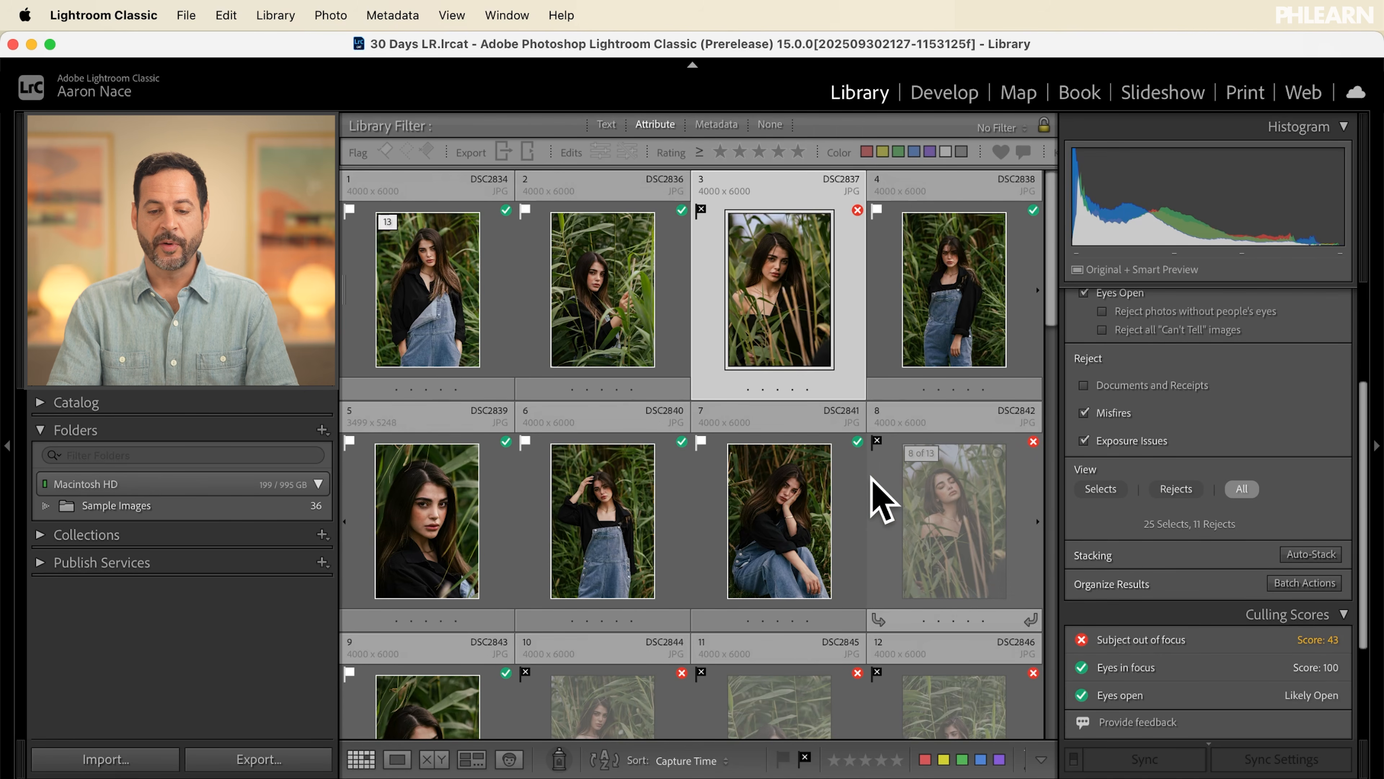
# Step: Filter the grid to show only picked photos and look through them against the culling criteria
pyautogui.click(386, 151)
pyautogui.scroll(-6, 758, 388)
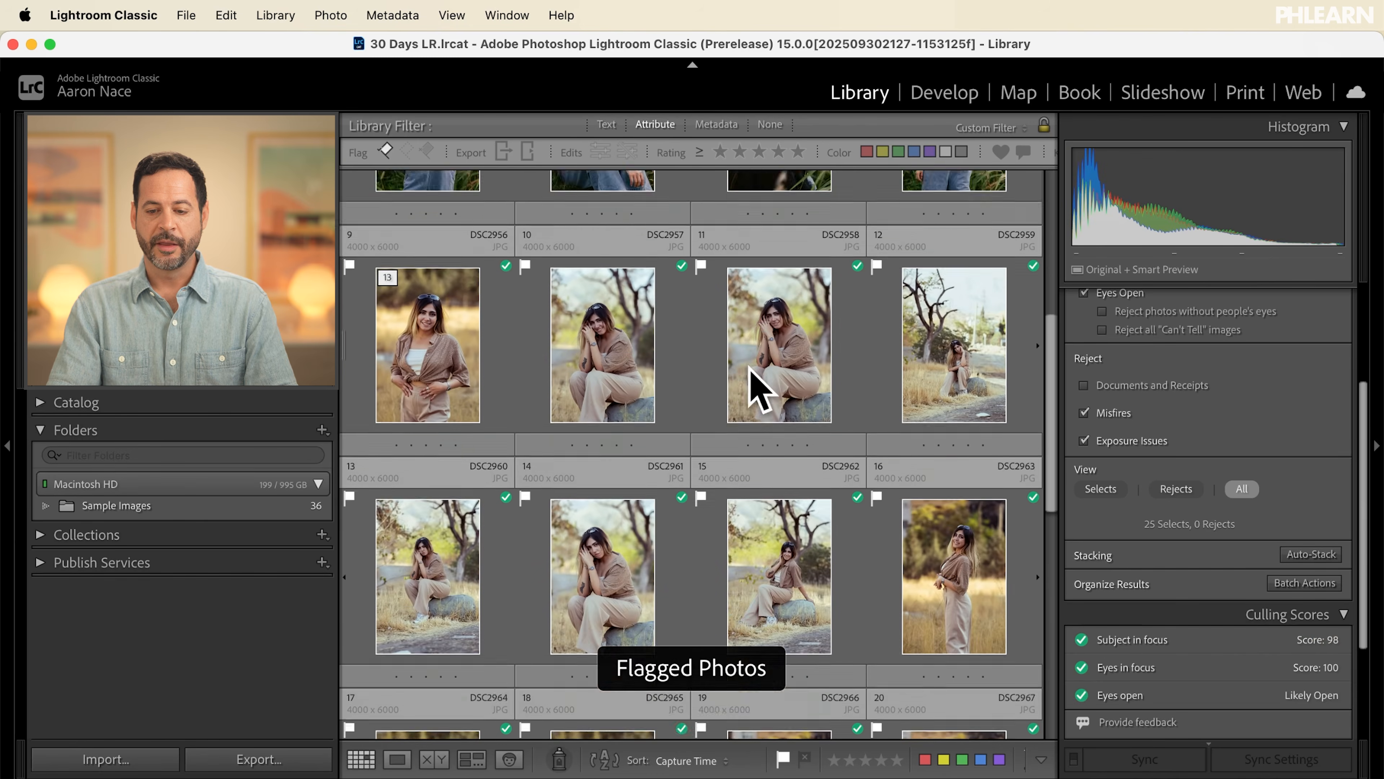
pyautogui.scroll(-5, 758, 388)
pyautogui.scroll(10, 751, 386)
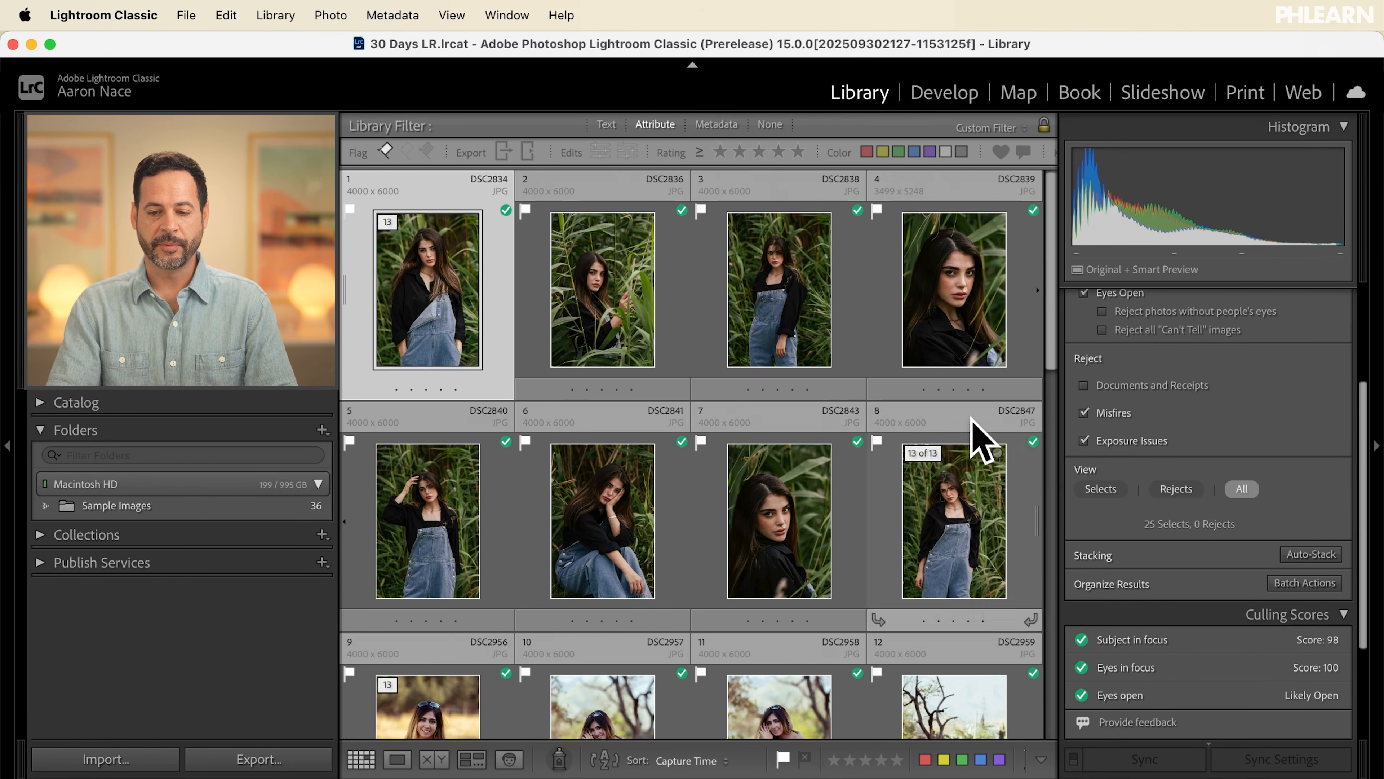
pyautogui.scroll(5, 1184, 448)
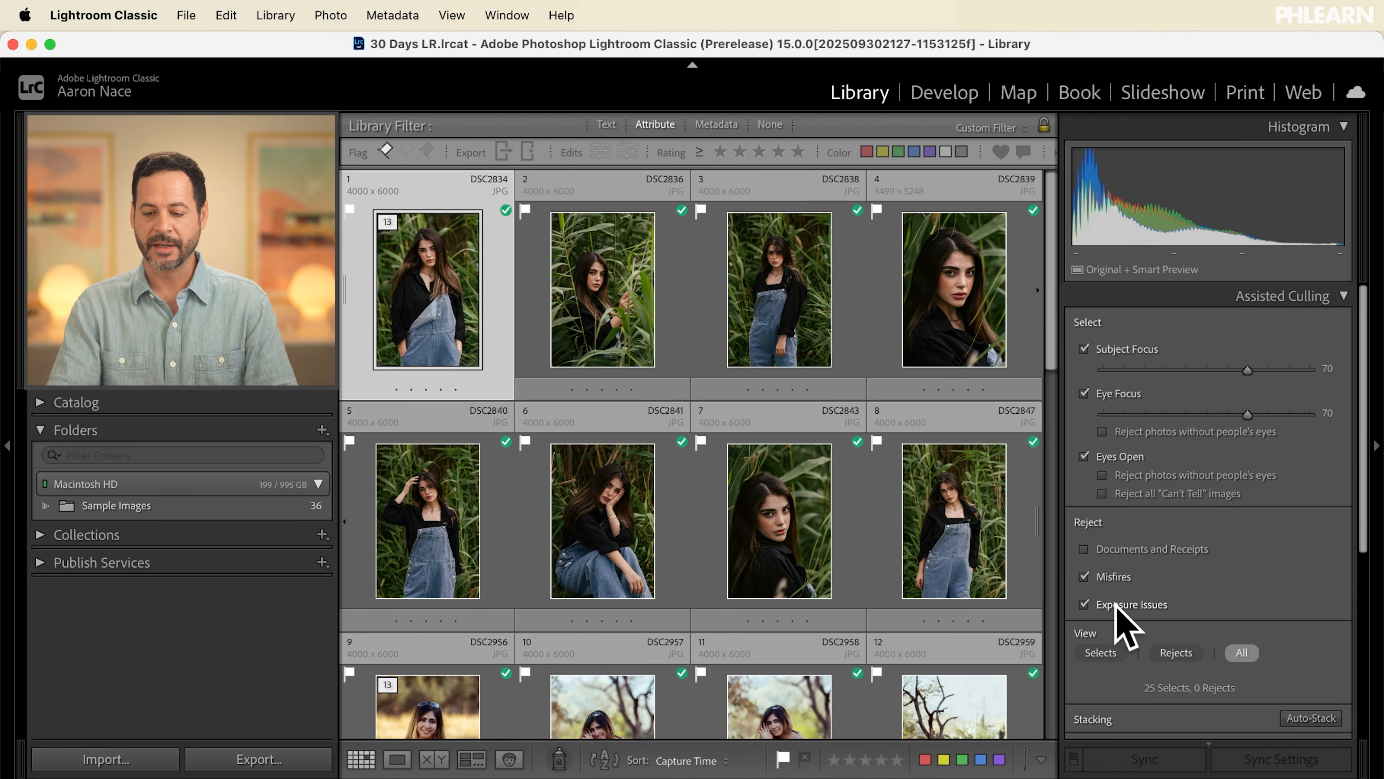
pyautogui.scroll(-1, 744, 390)
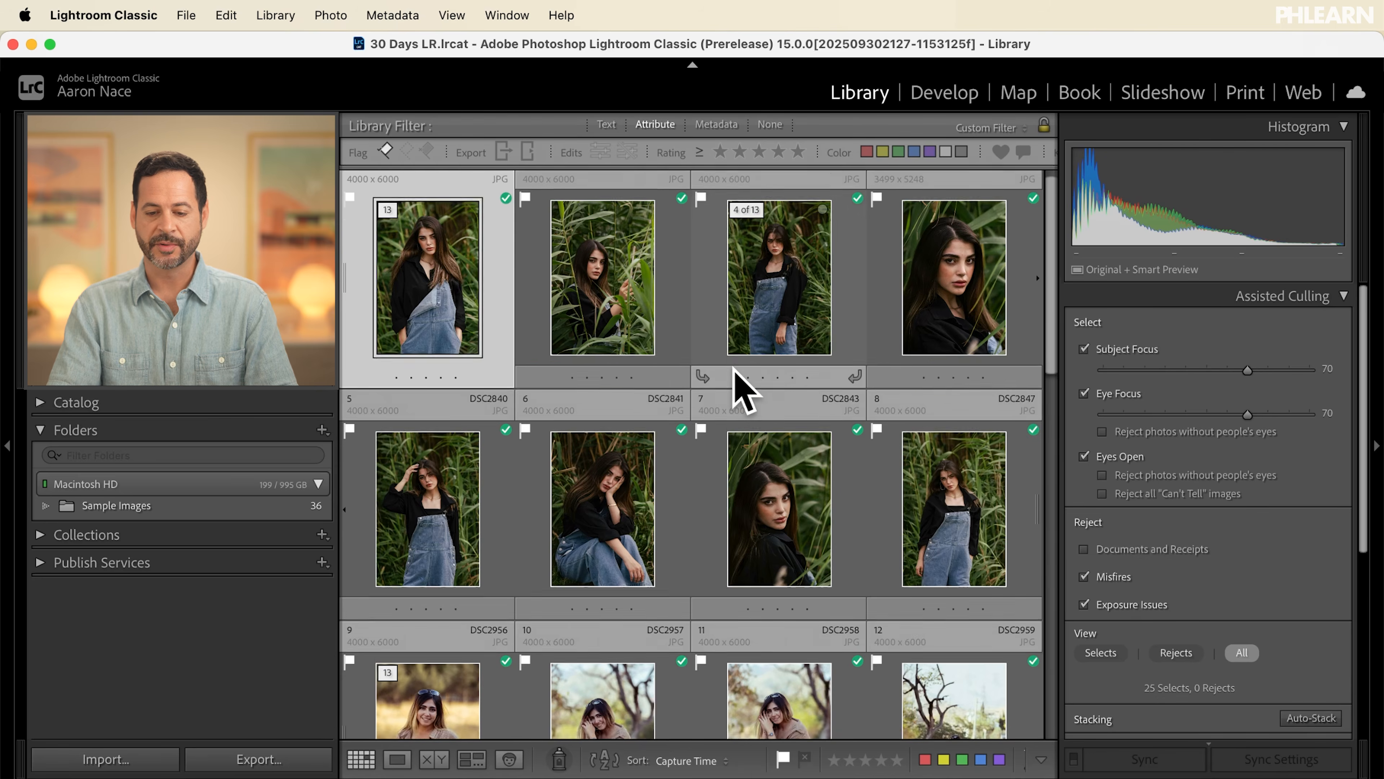
pyautogui.scroll(-5, 744, 390)
pyautogui.scroll(6, 744, 390)
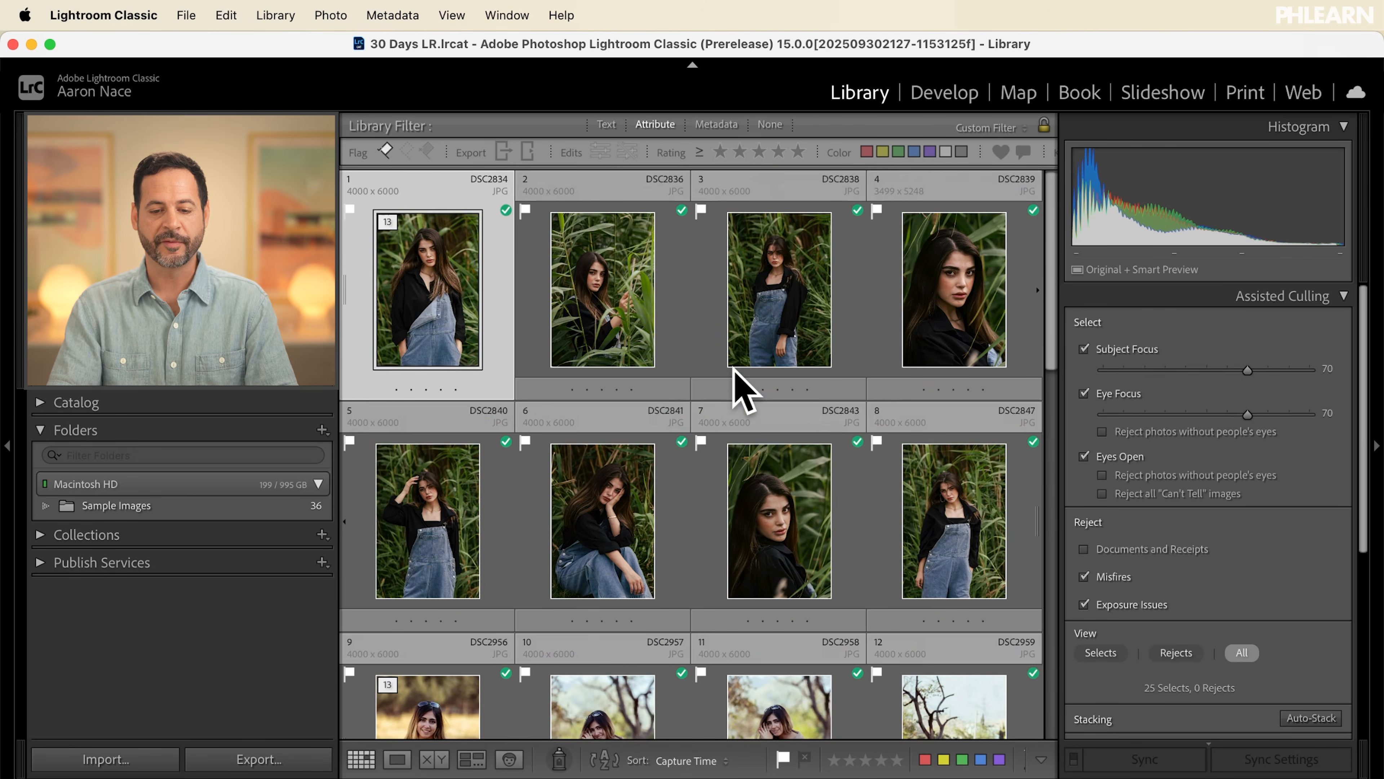
# Step: Switch the flag filter from picked to rejected photos and look through the rejects
pyautogui.click(385, 152)
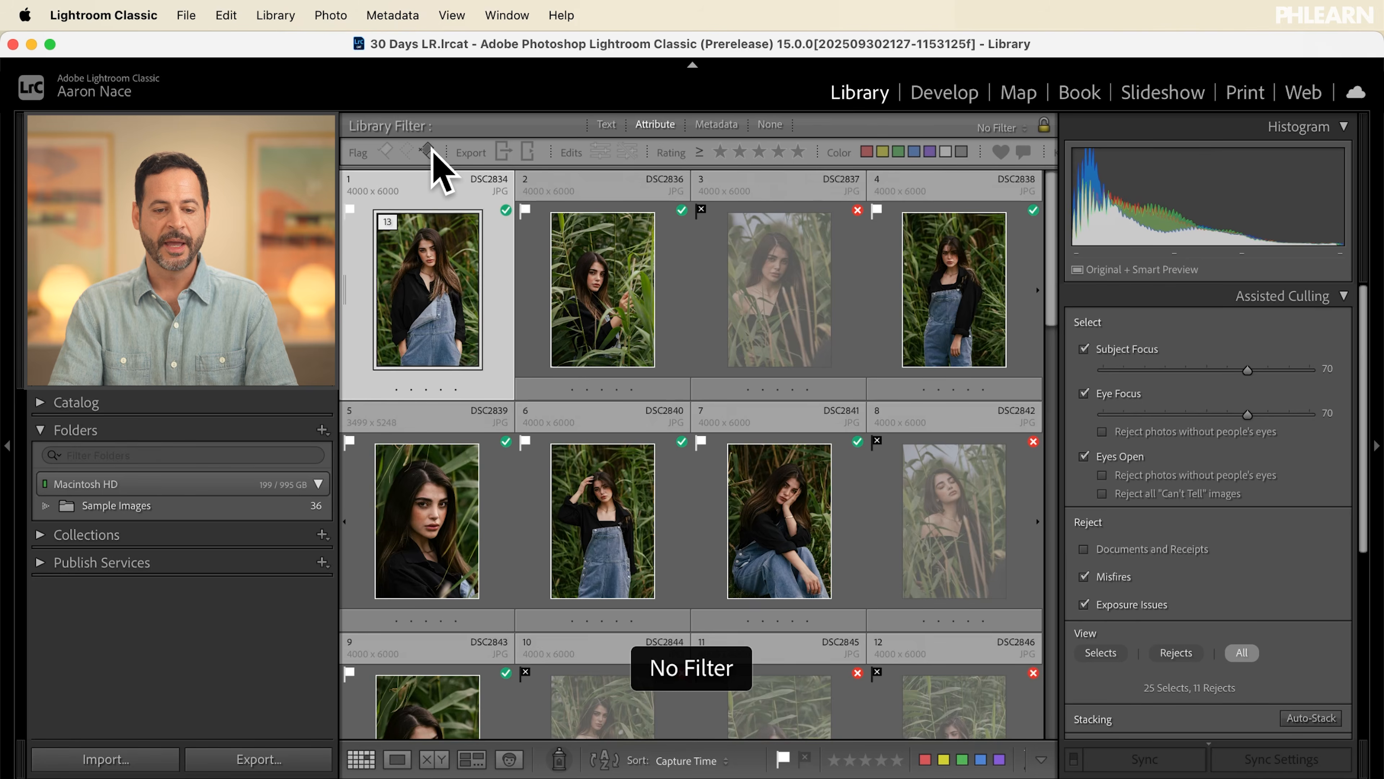
pyautogui.click(426, 151)
pyautogui.scroll(-3, 617, 318)
pyautogui.scroll(3, 618, 319)
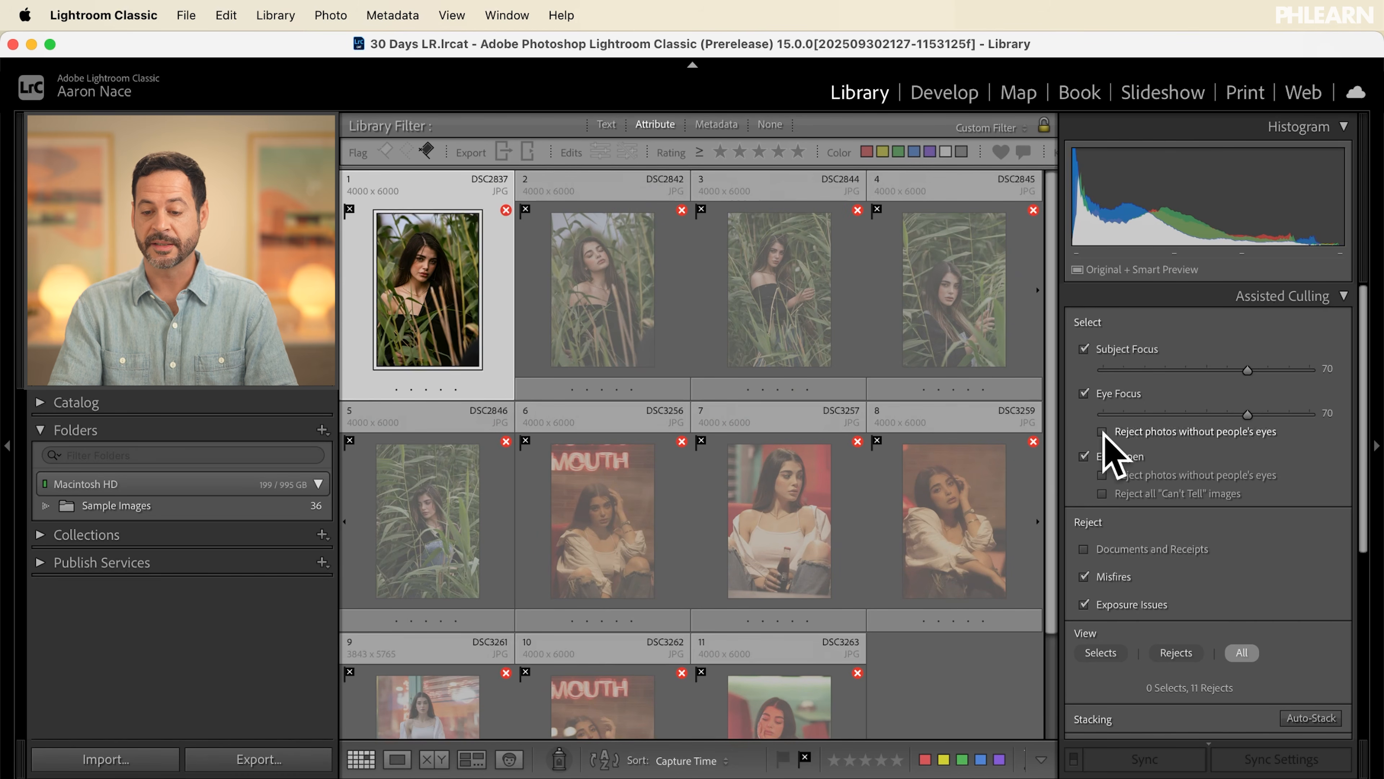
# Step: Check the culling scores of the rejected photos DSC2844 and DSC3263 to see why each was rejected
pyautogui.click(797, 291)
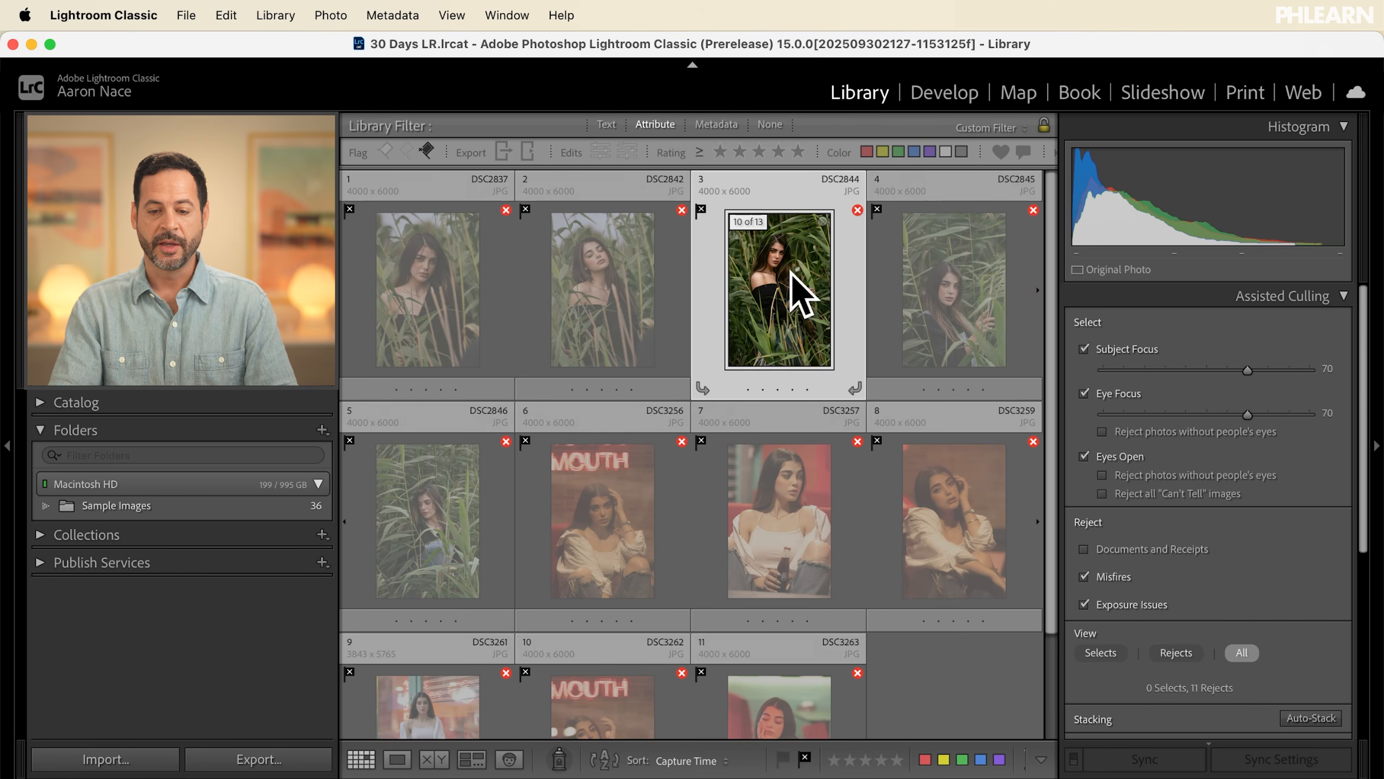
pyautogui.scroll(-6, 1150, 425)
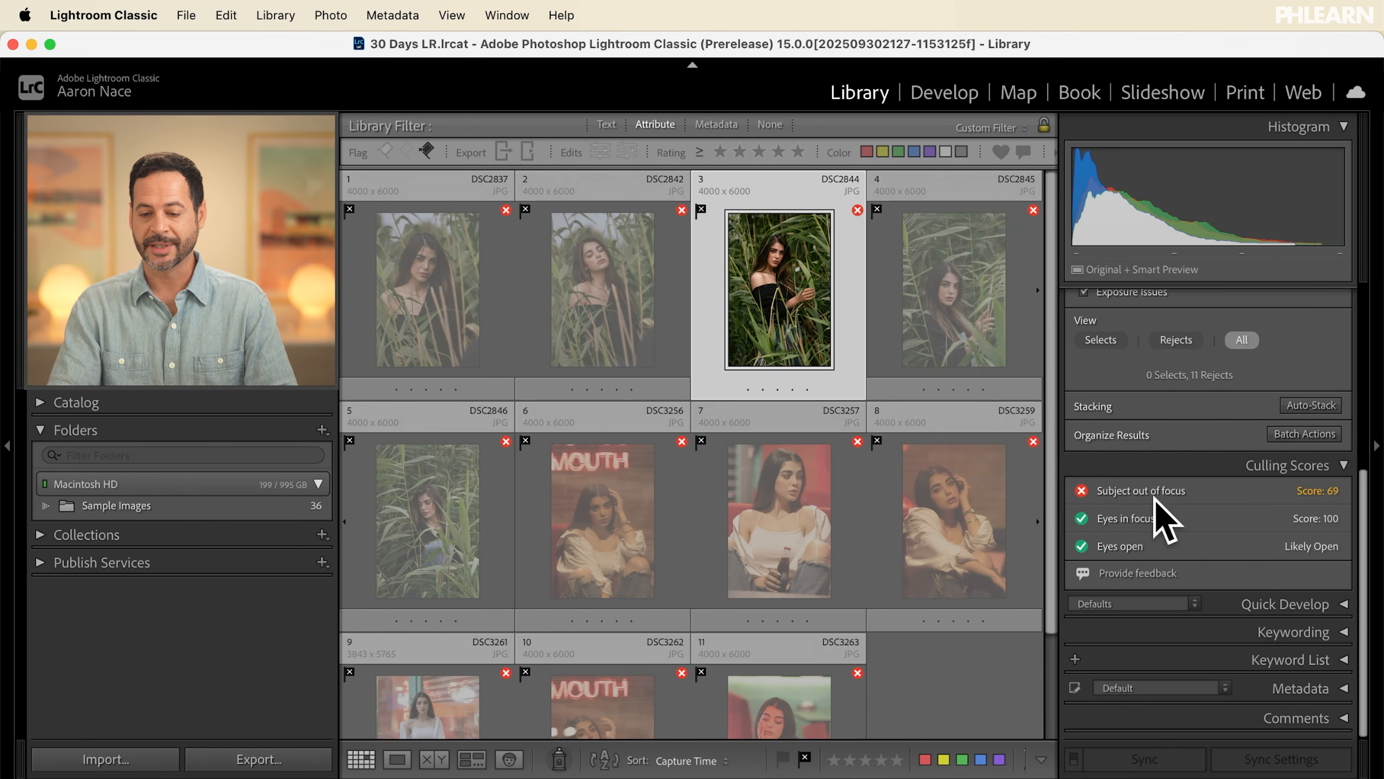
pyautogui.scroll(-3, 849, 531)
pyautogui.click(812, 633)
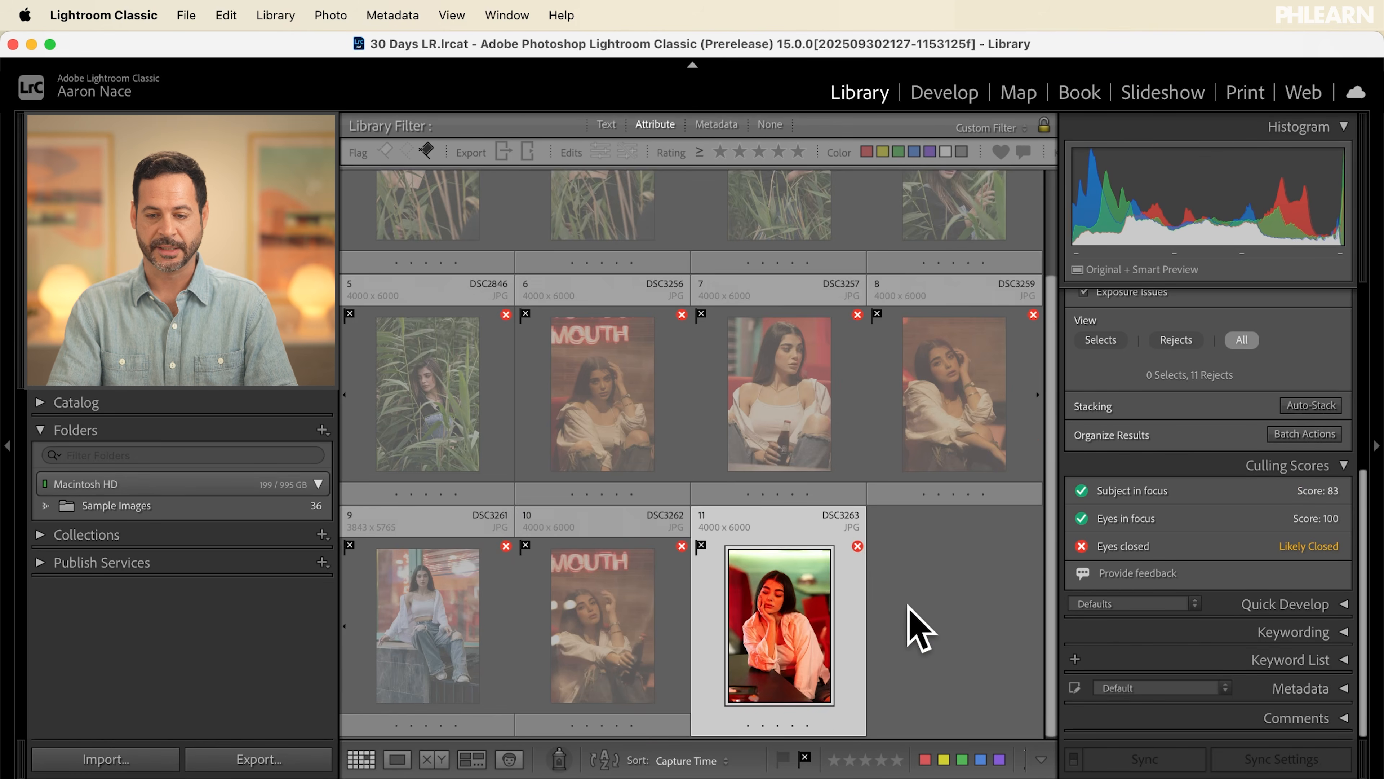
# Step: Remove the rejected-flag filter and close the attribute filter options so the grid shows all photos
pyautogui.scroll(3, 920, 630)
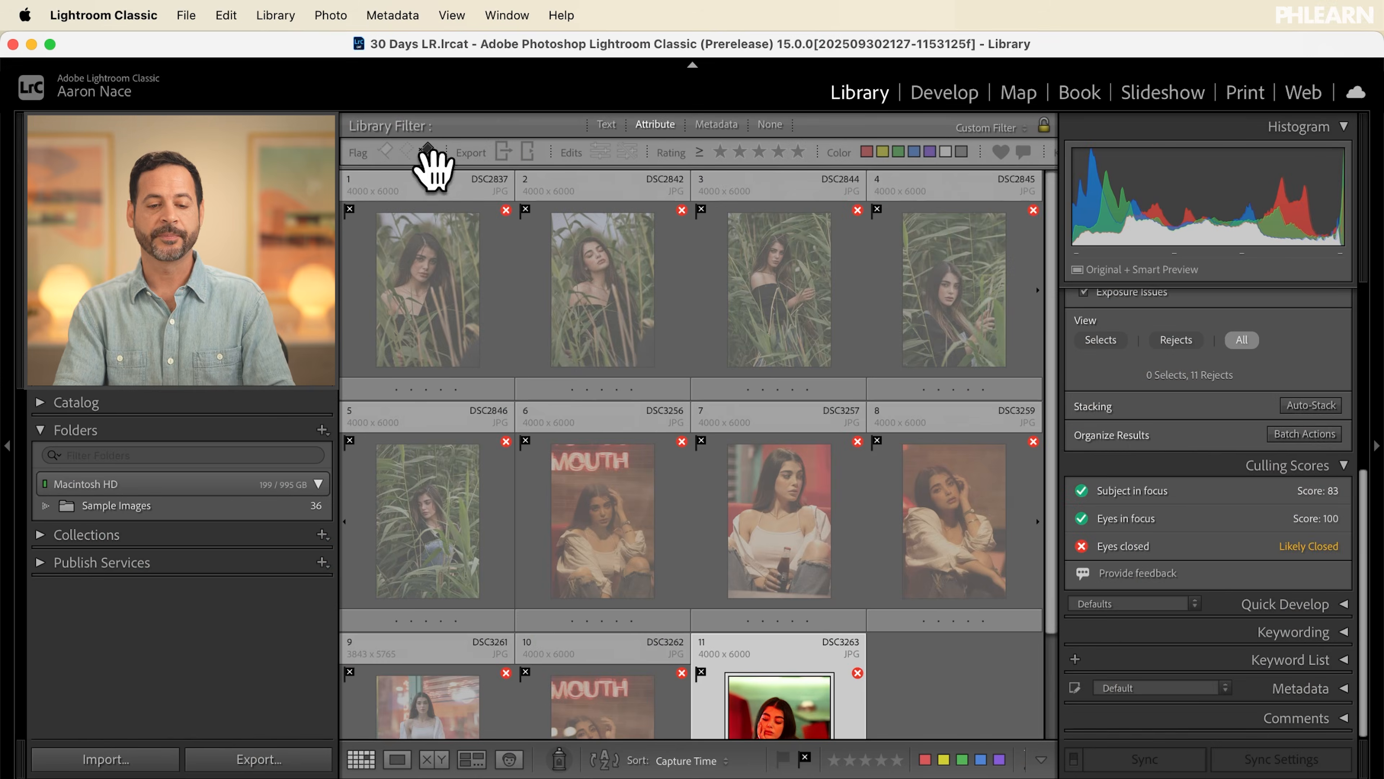
pyautogui.click(427, 150)
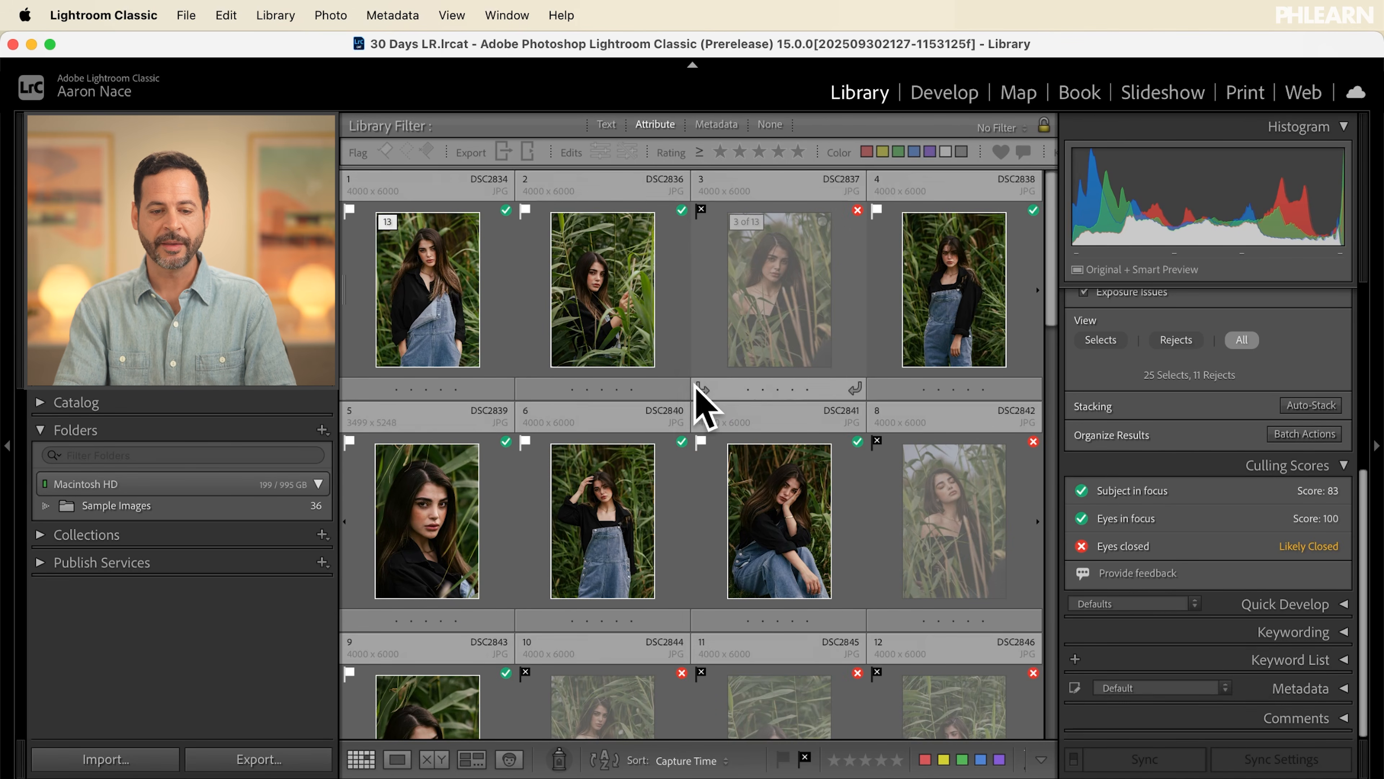
pyautogui.click(654, 127)
pyautogui.scroll(-5, 655, 139)
pyautogui.scroll(5, 596, 356)
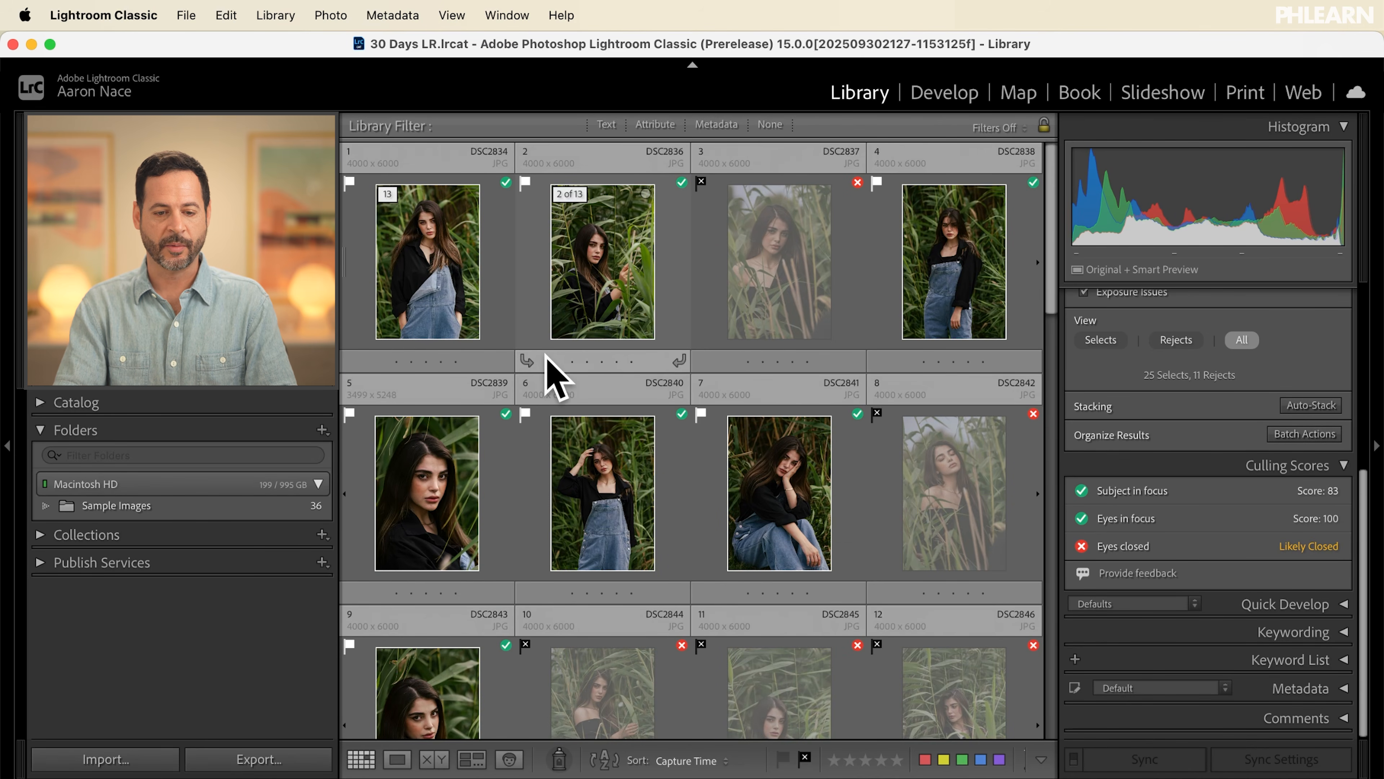
# Step: Select all photos in the grid, look through them, and clear the selection
pyautogui.press('super+a')
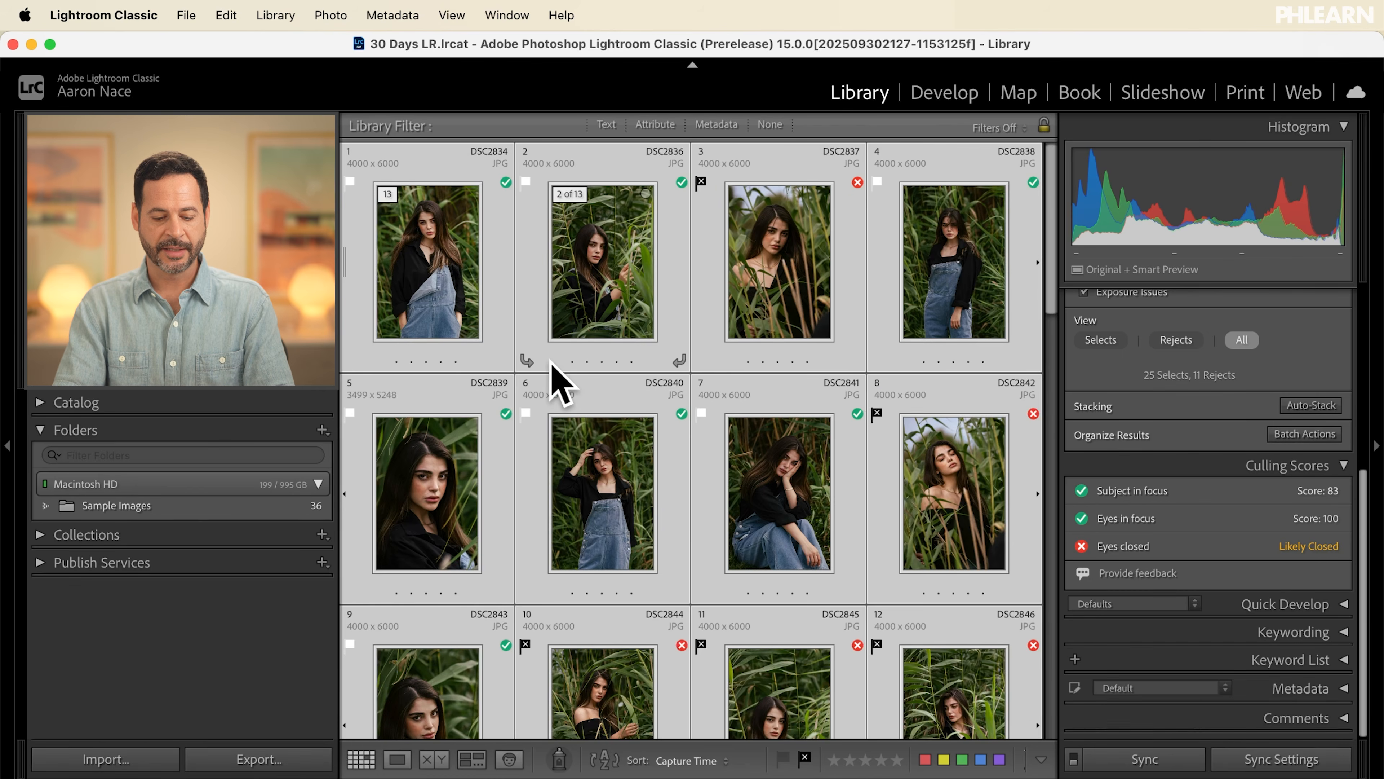
pyautogui.scroll(-2, 557, 382)
pyautogui.scroll(-5, 557, 419)
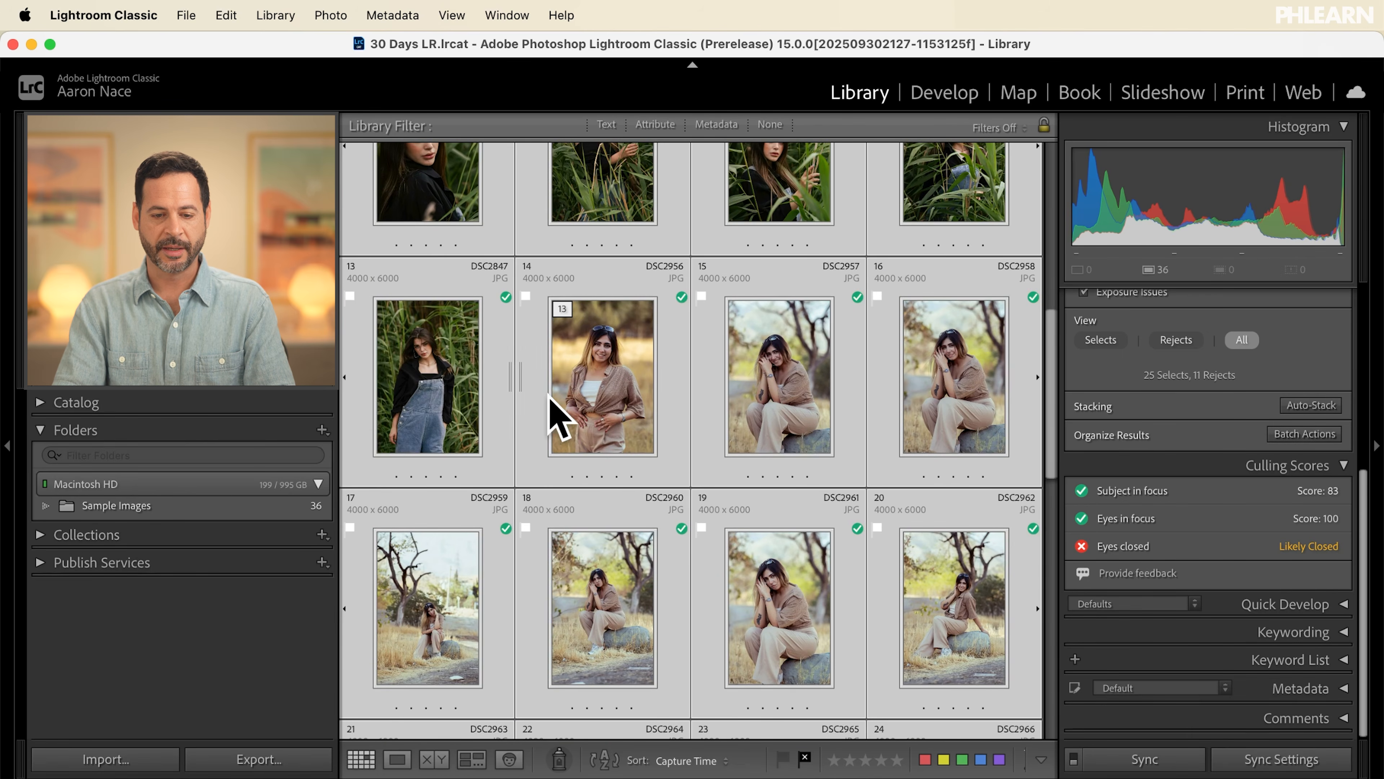
pyautogui.scroll(7, 550, 398)
pyautogui.press('super+d')
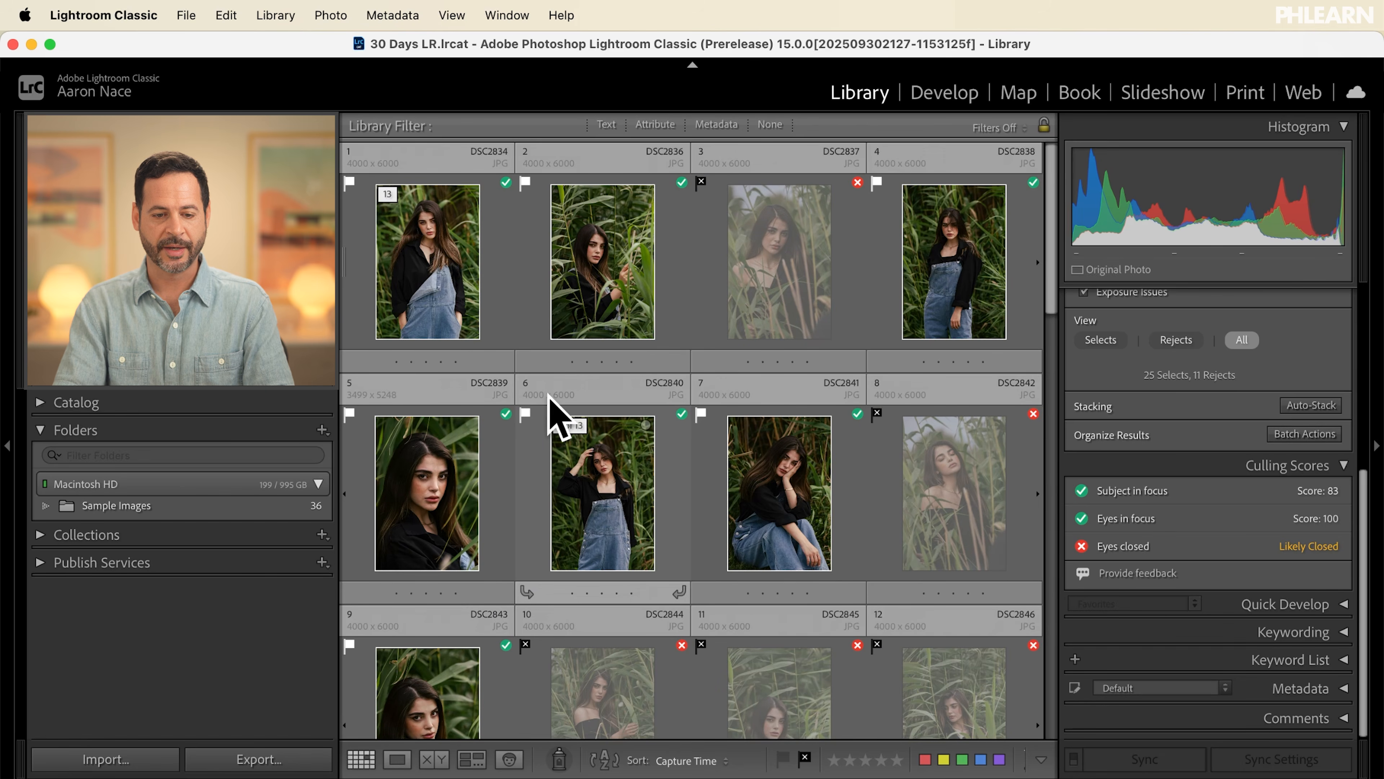
# Step: Collapse all photo stacks in the library grid
pyautogui.scroll(-1, 557, 409)
pyautogui.scroll(1, 557, 408)
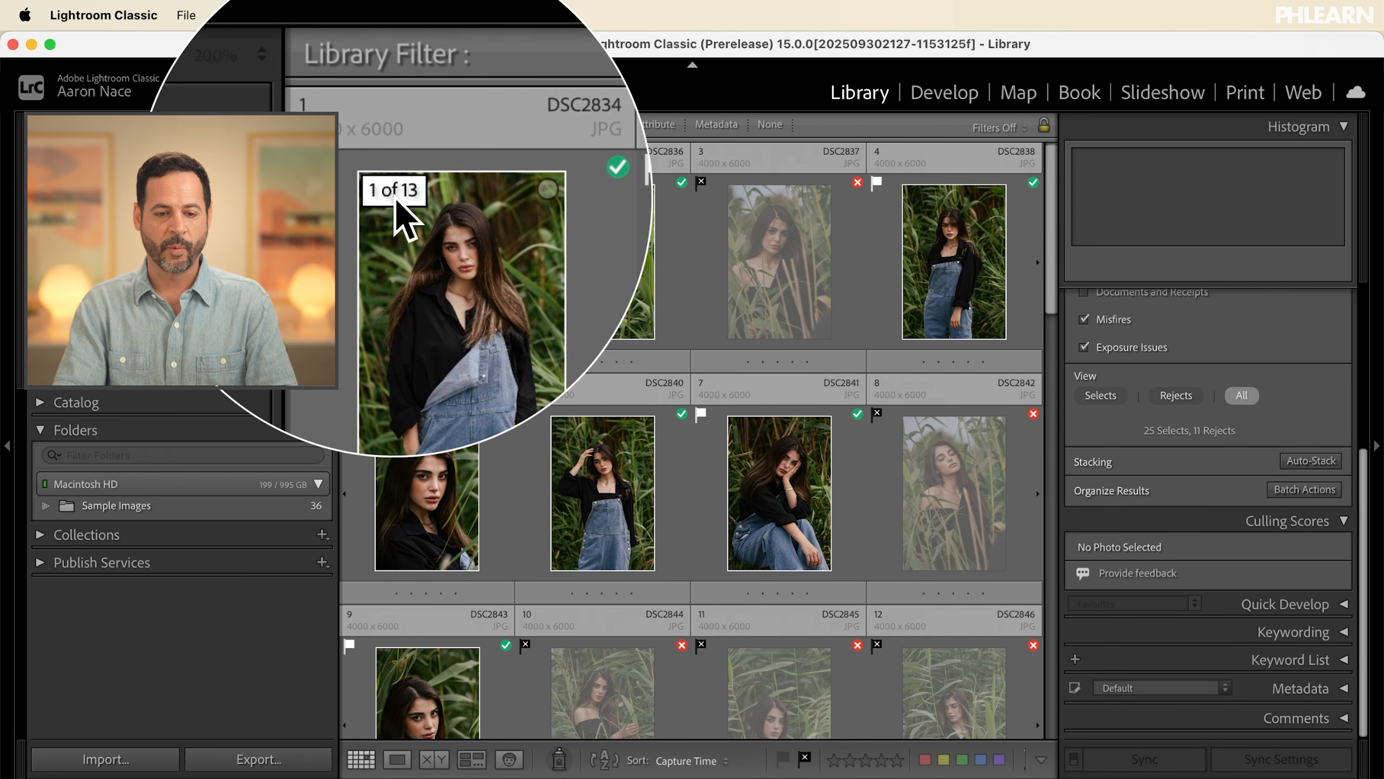
pyautogui.scroll(-10, 551, 290)
pyautogui.scroll(10, 545, 289)
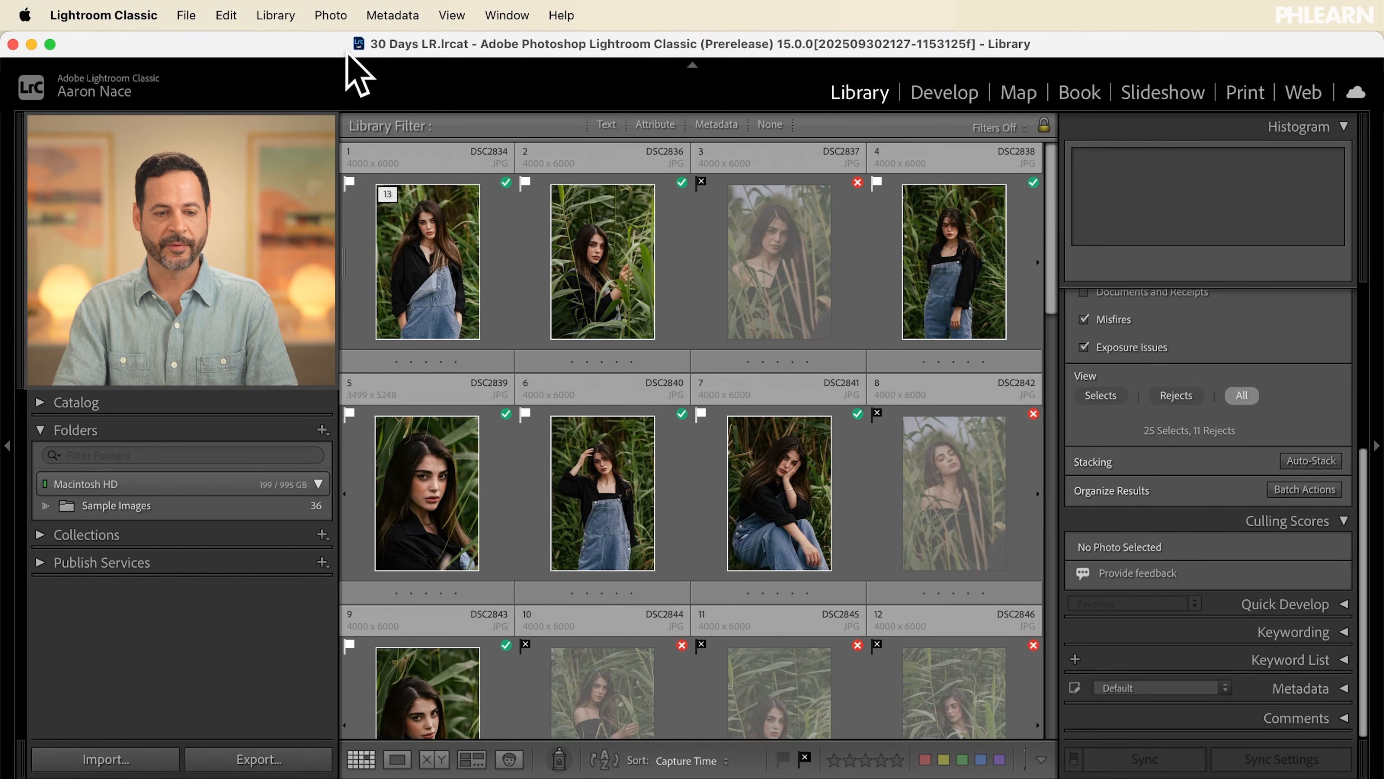
pyautogui.click(330, 15)
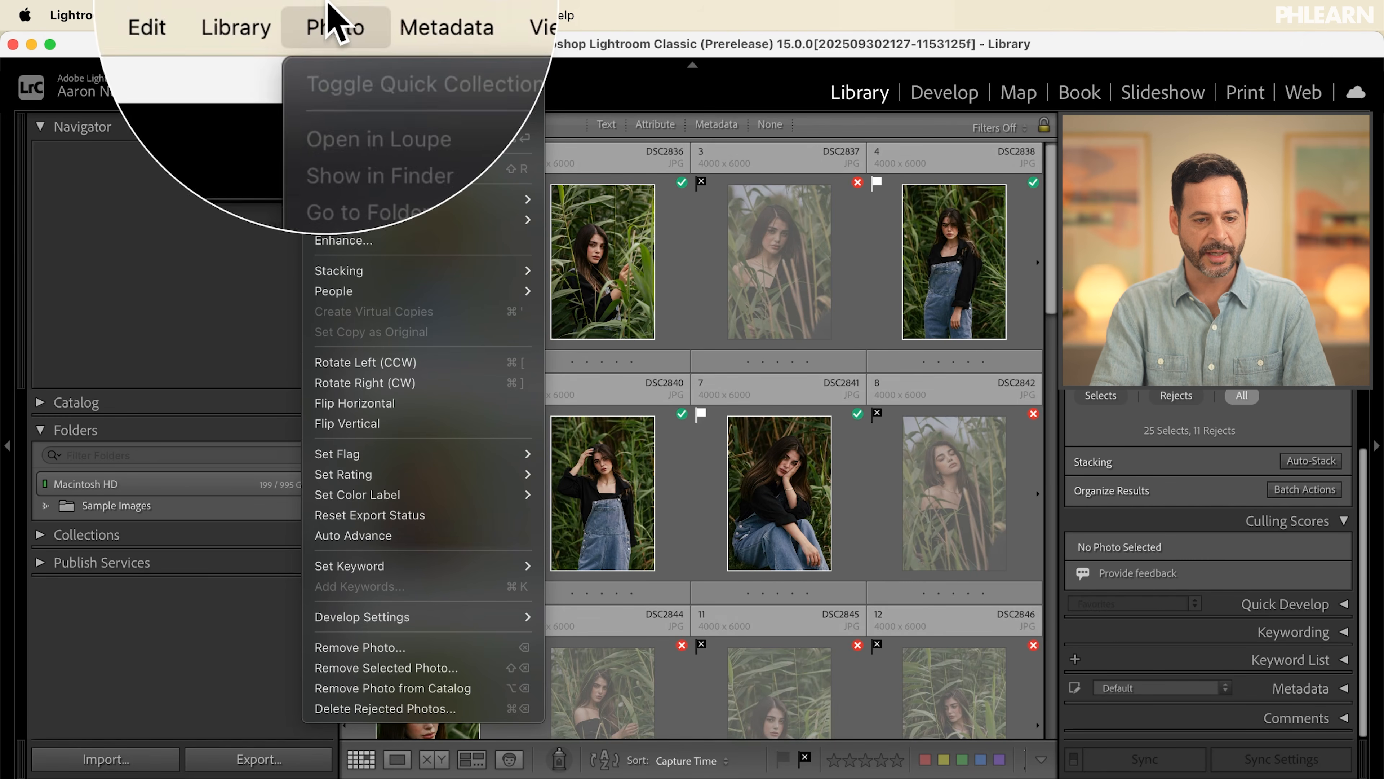
pyautogui.moveTo(394, 271)
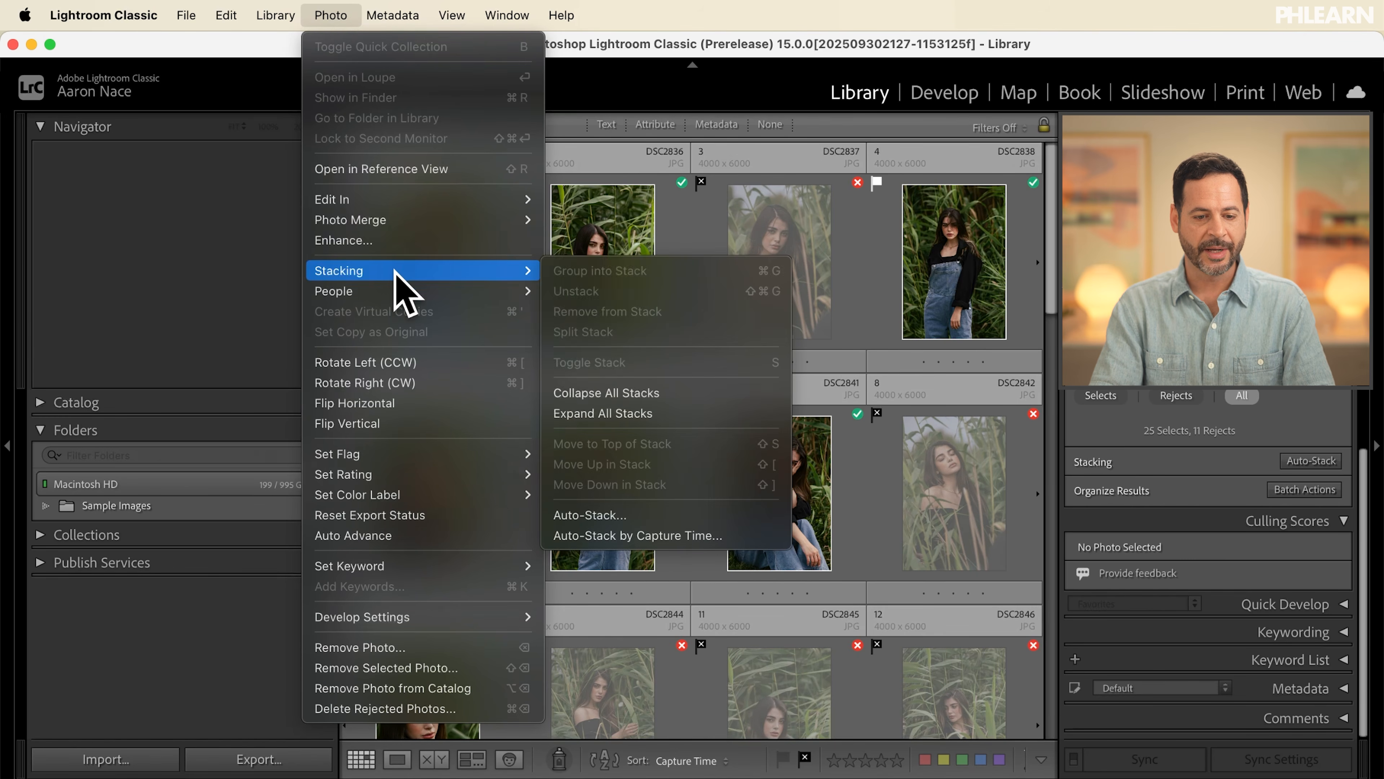
pyautogui.click(670, 393)
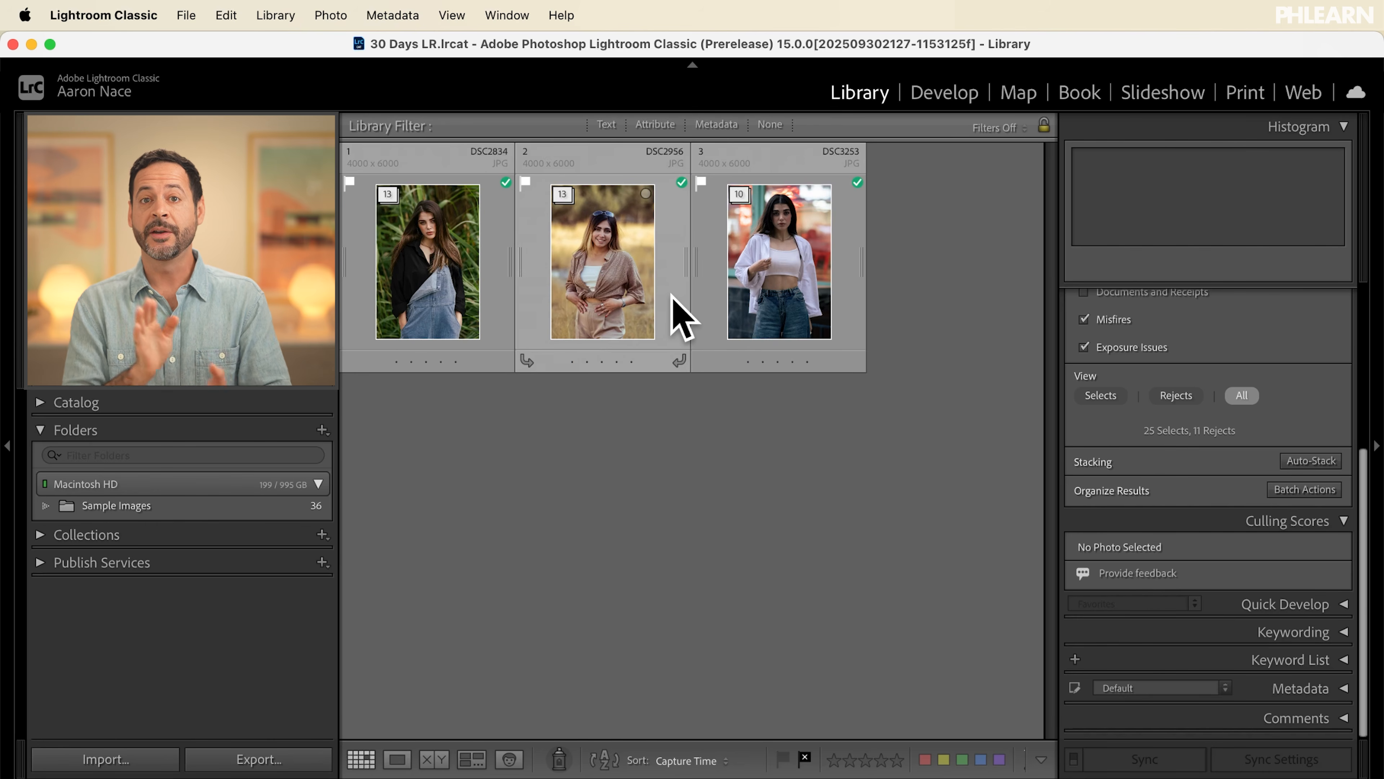
# Step: Reveal the Sample Images folder in Finder, look through its image files, and put the Finder window away
pyautogui.click(121, 507)
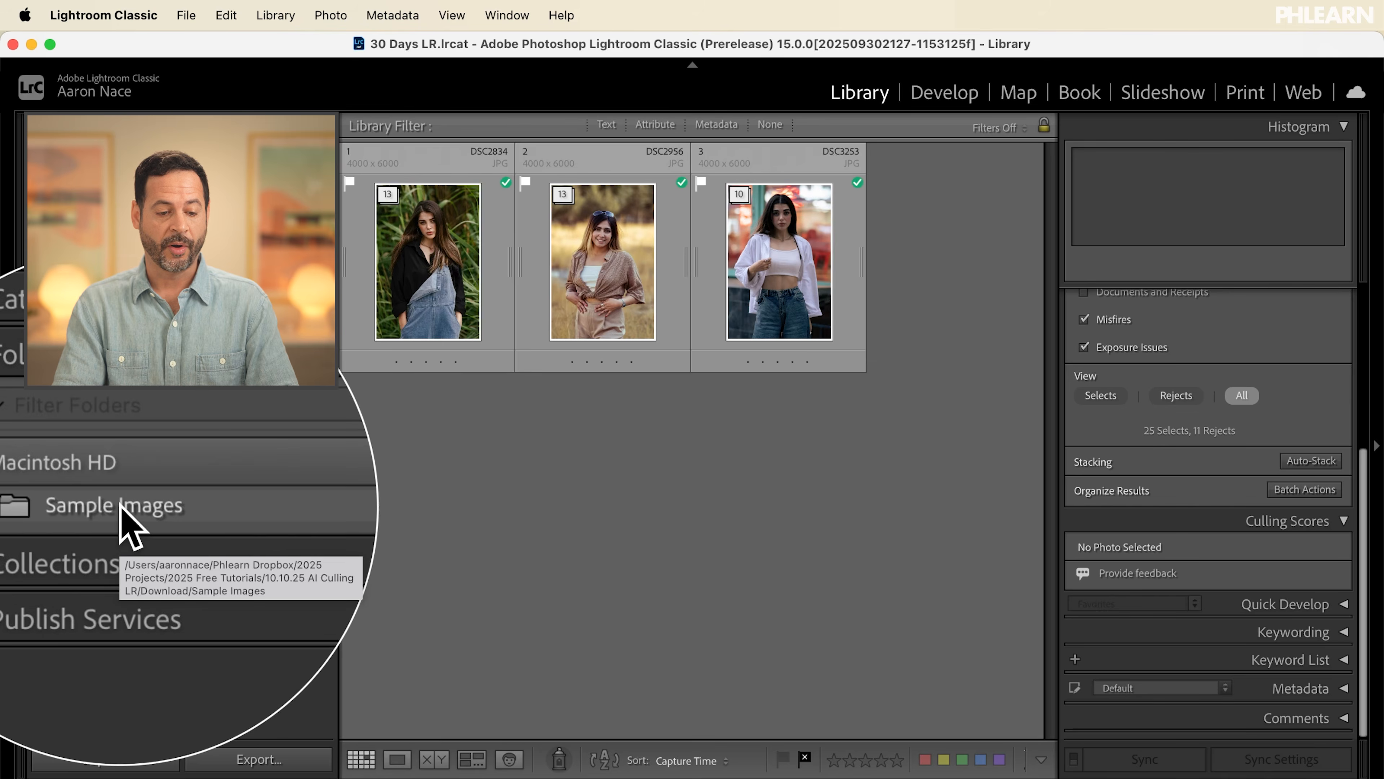
pyautogui.click(120, 506)
pyautogui.rightClick(121, 507)
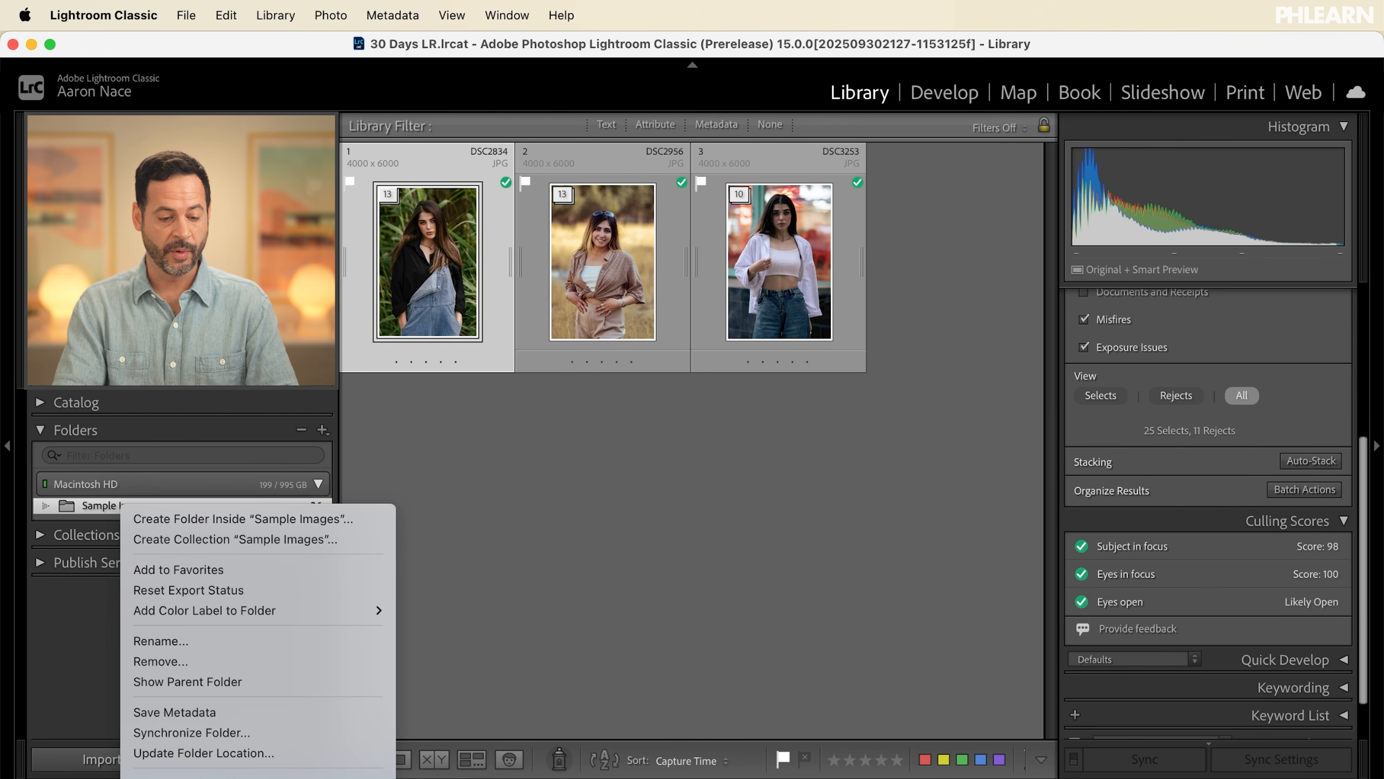
pyautogui.click(217, 769)
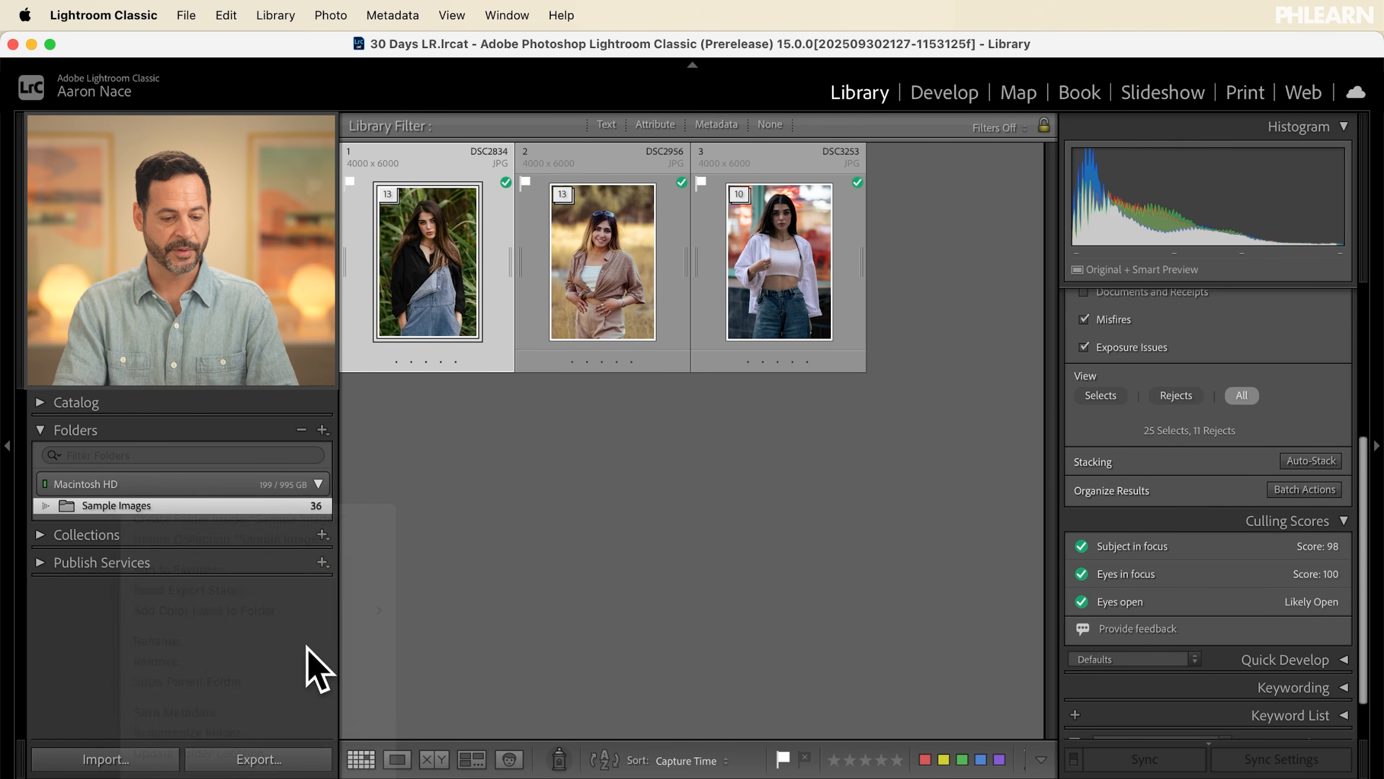
pyautogui.scroll(-10, 1030, 316)
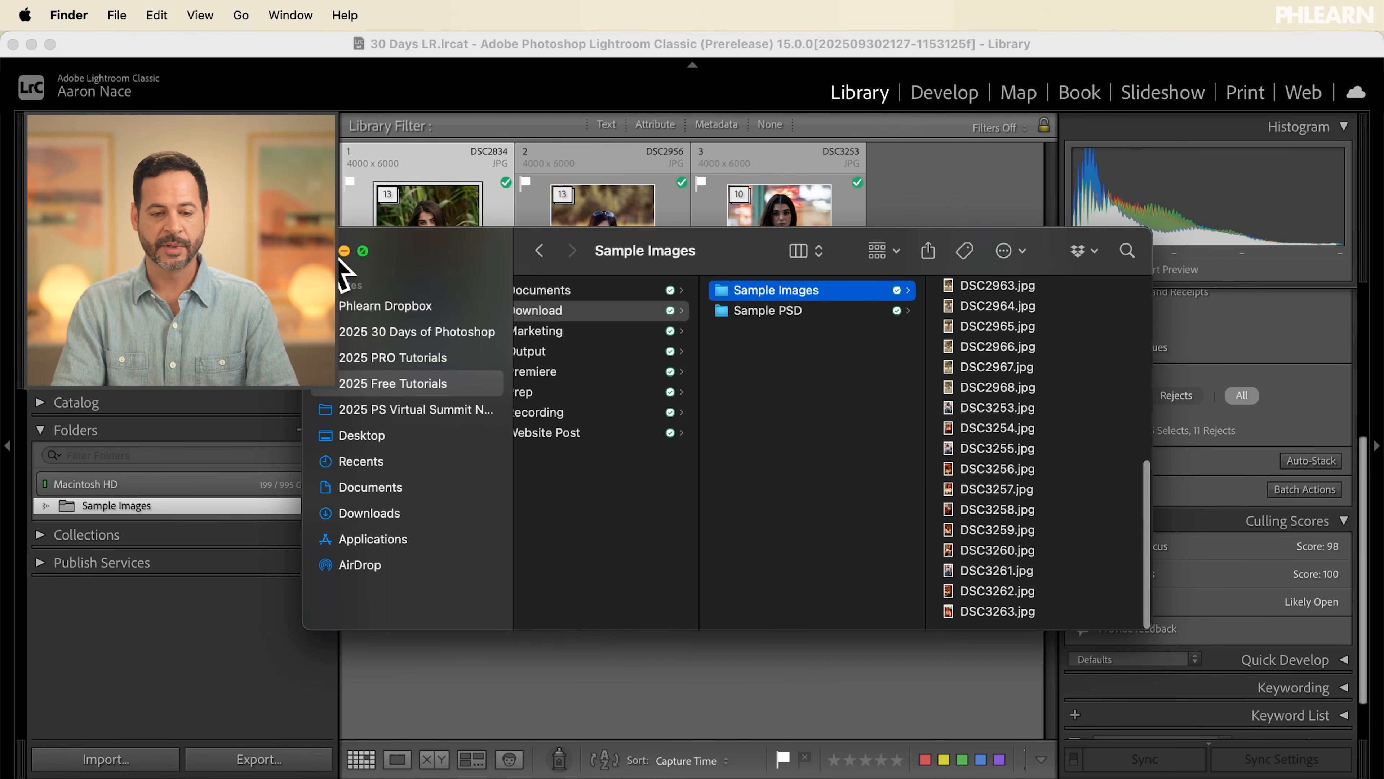
pyautogui.click(344, 251)
pyautogui.click(301, 223)
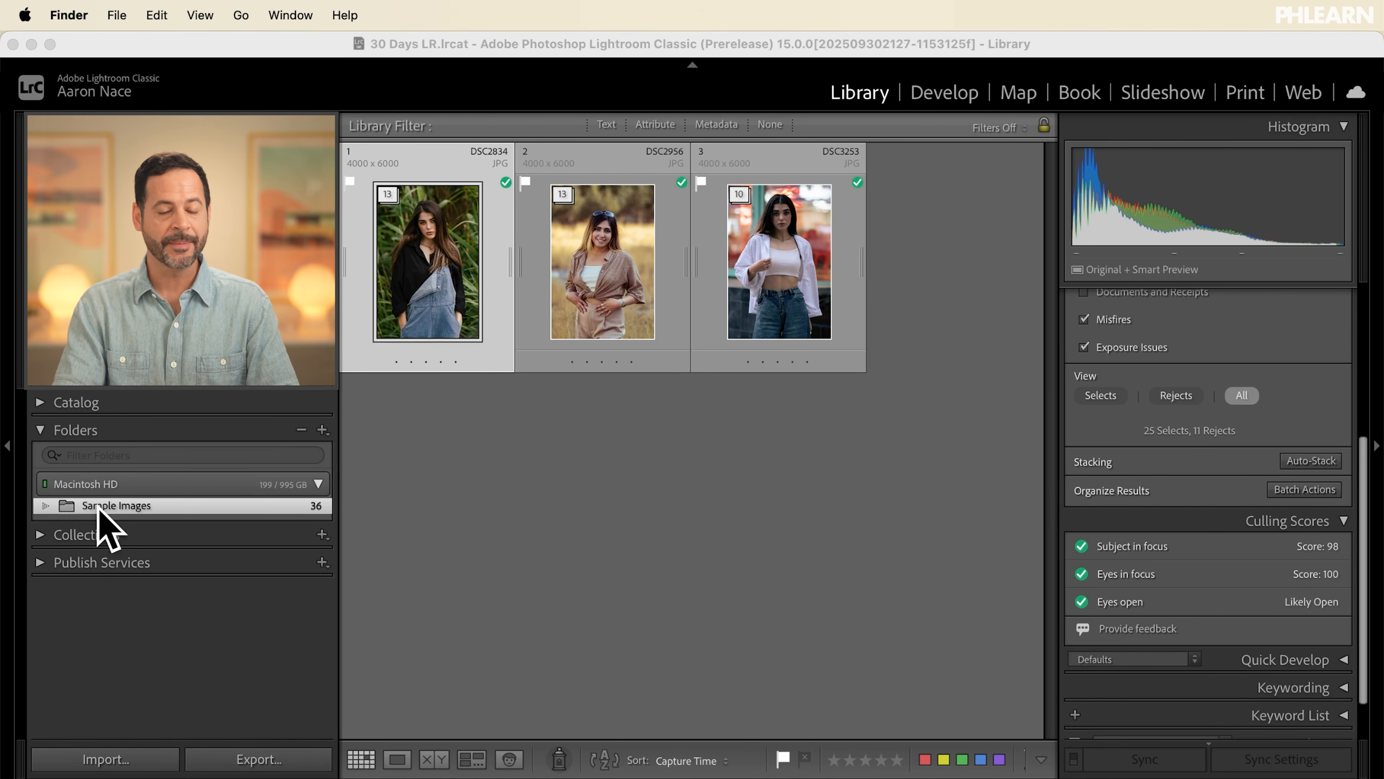
# Step: Create a subfolder named 01 inside Sample Images and expand the parent folder to show it
pyautogui.click(47, 505)
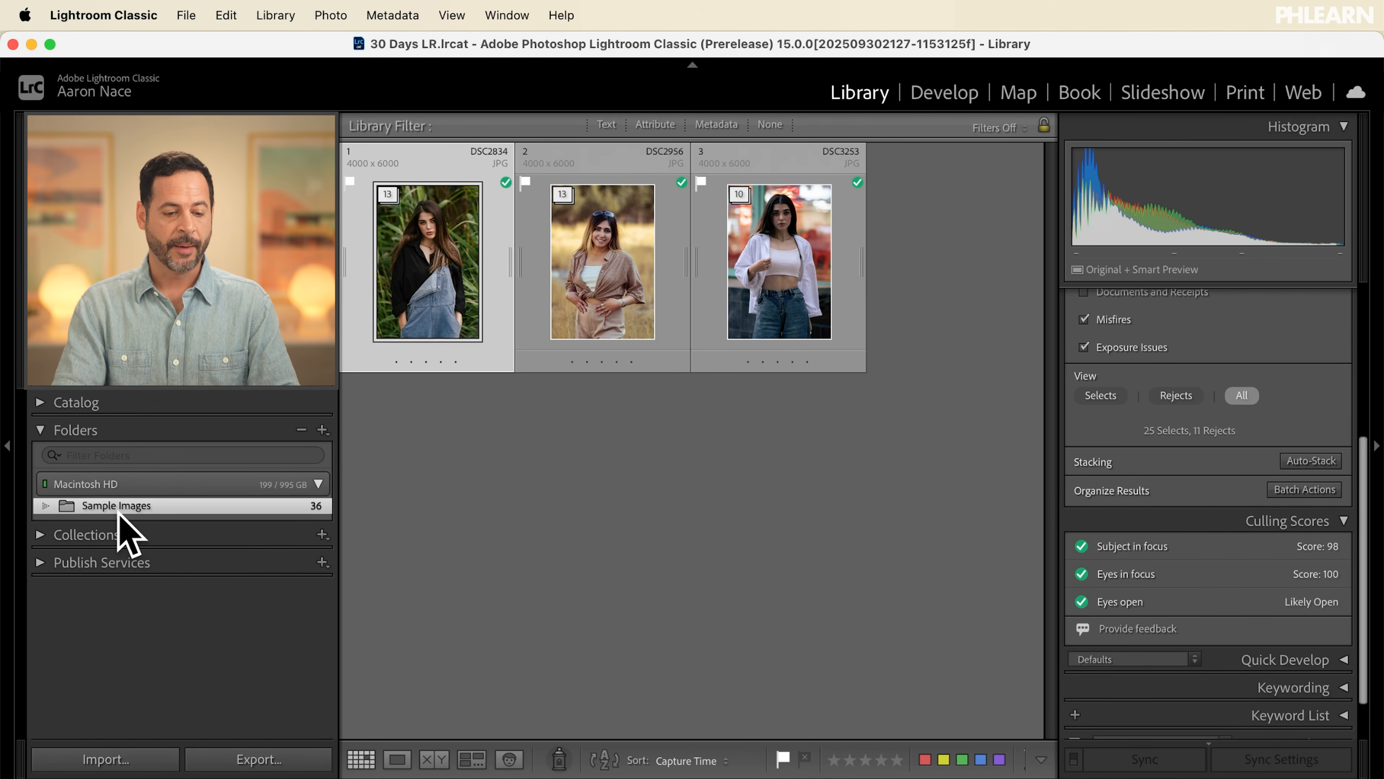
pyautogui.rightClick(133, 513)
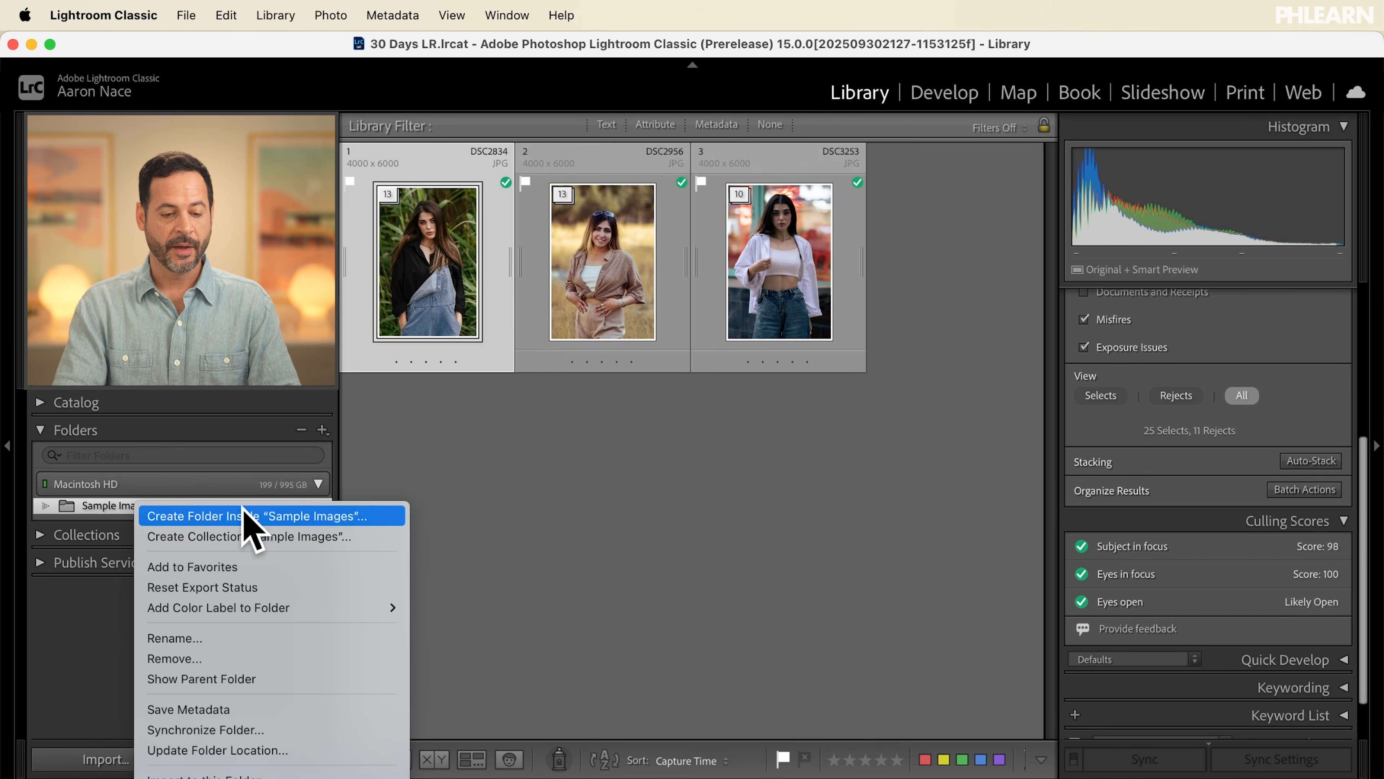
pyautogui.click(240, 521)
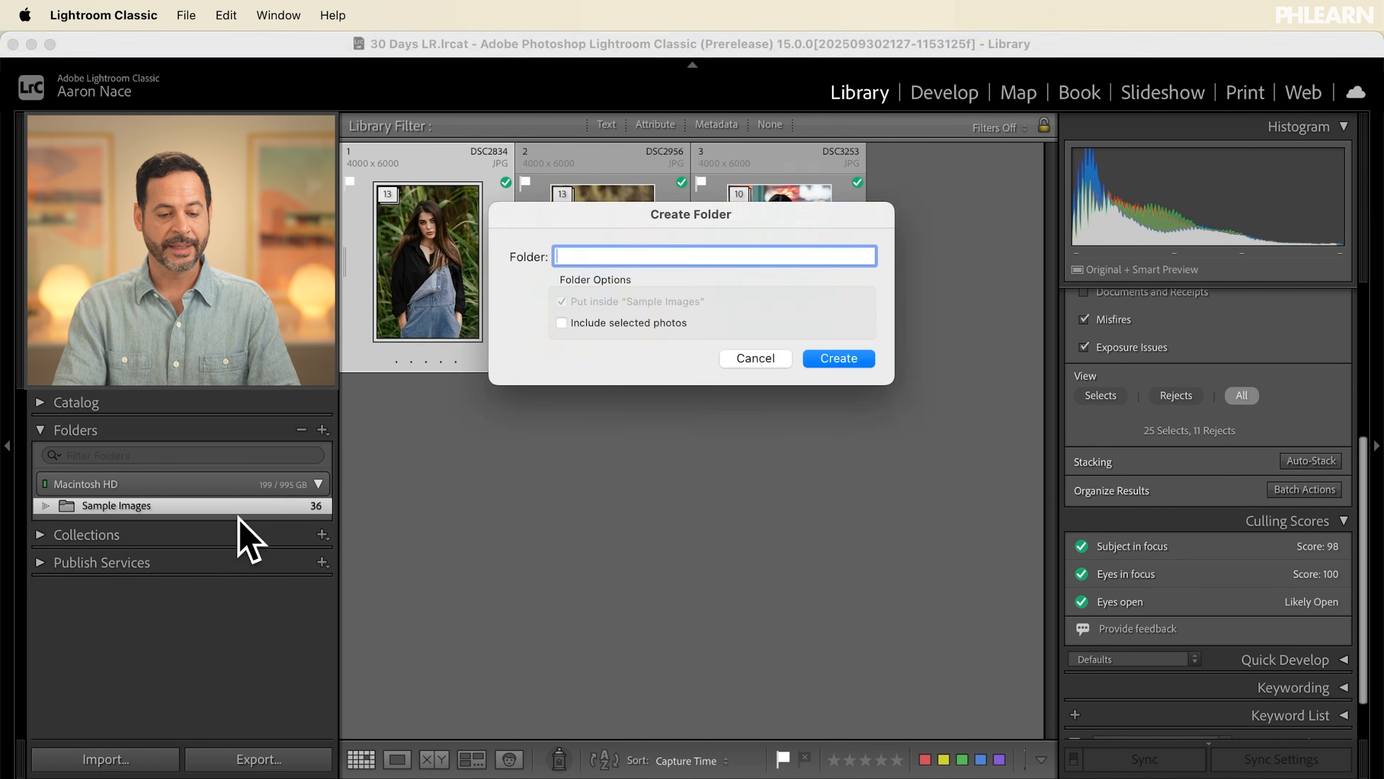
pyautogui.press('Return')
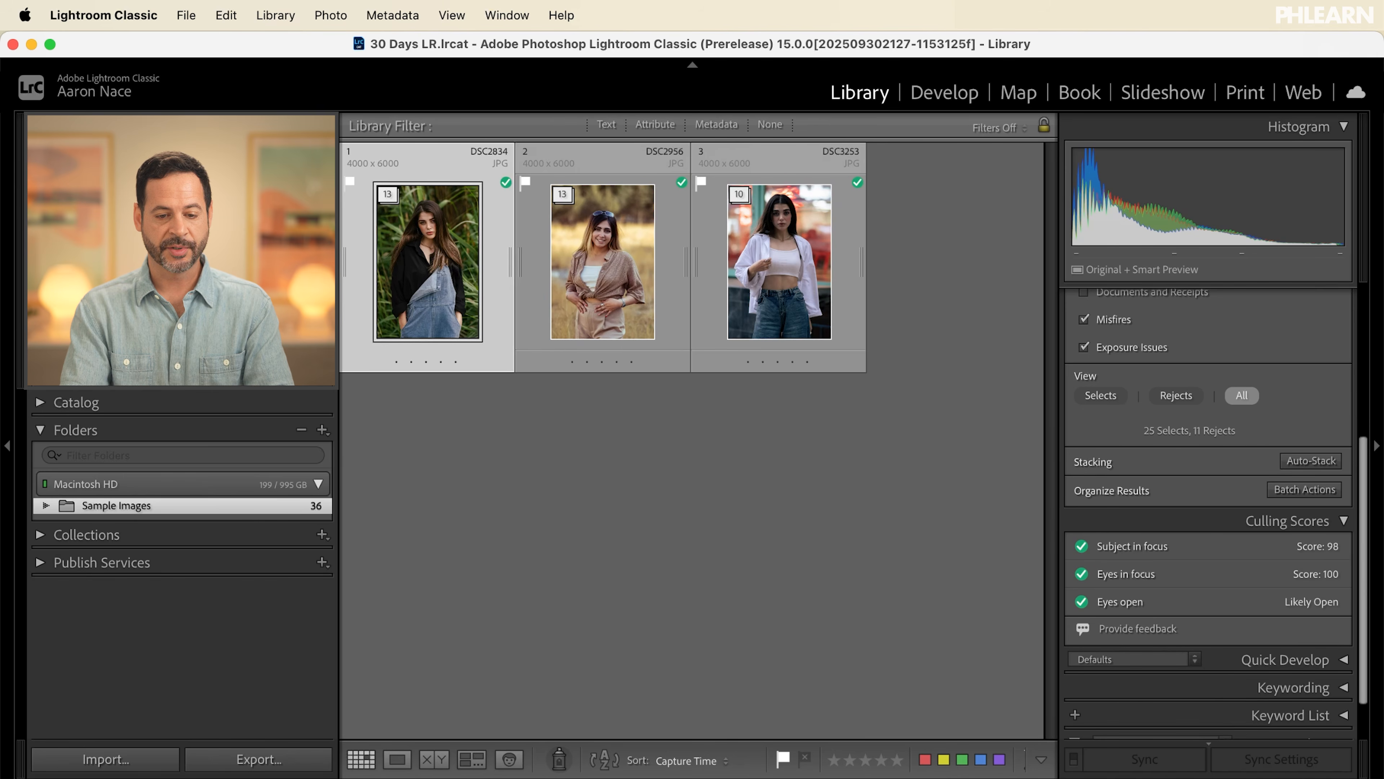
pyautogui.click(47, 506)
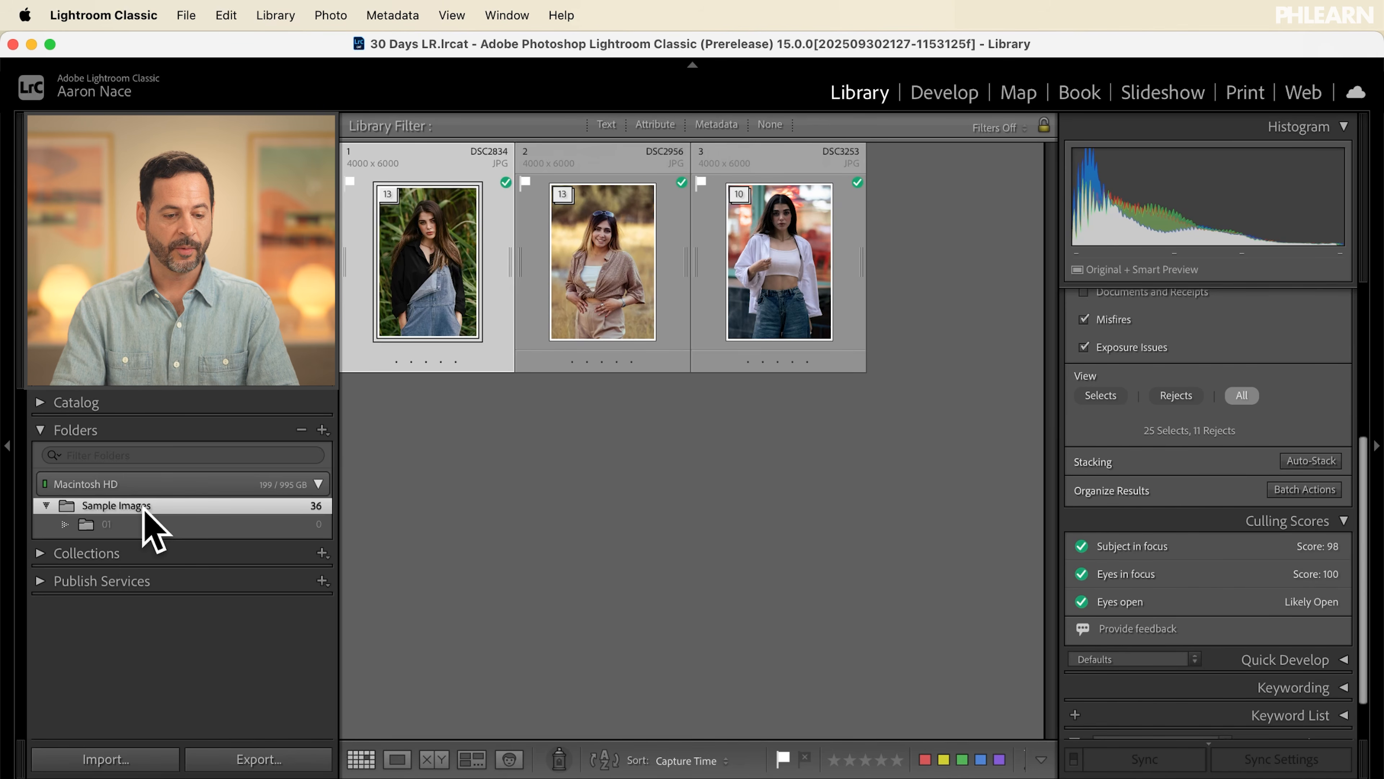
# Step: Create two more subfolders named 02 and 03 inside the Sample Images folder
pyautogui.rightClick(143, 509)
pyautogui.click(228, 495)
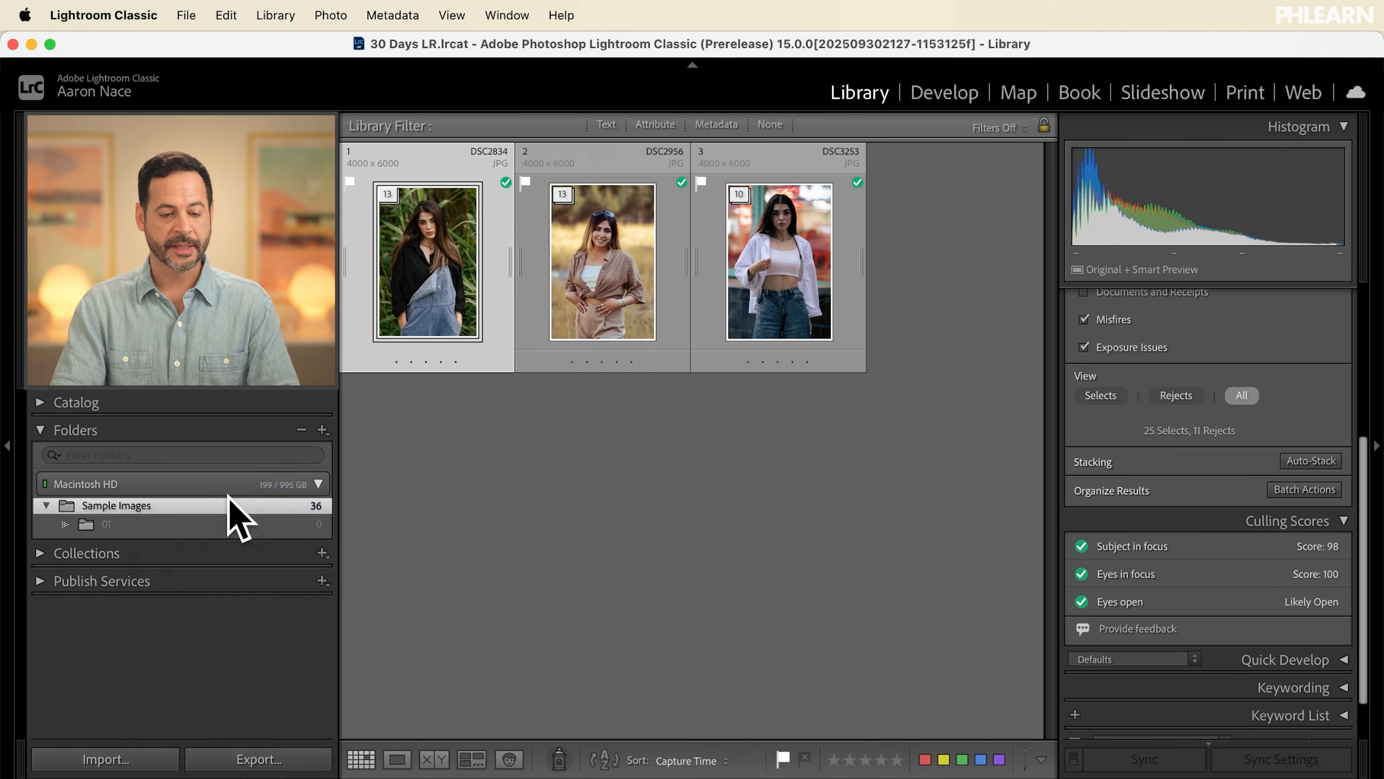
pyautogui.write('02')
pyautogui.press('Return')
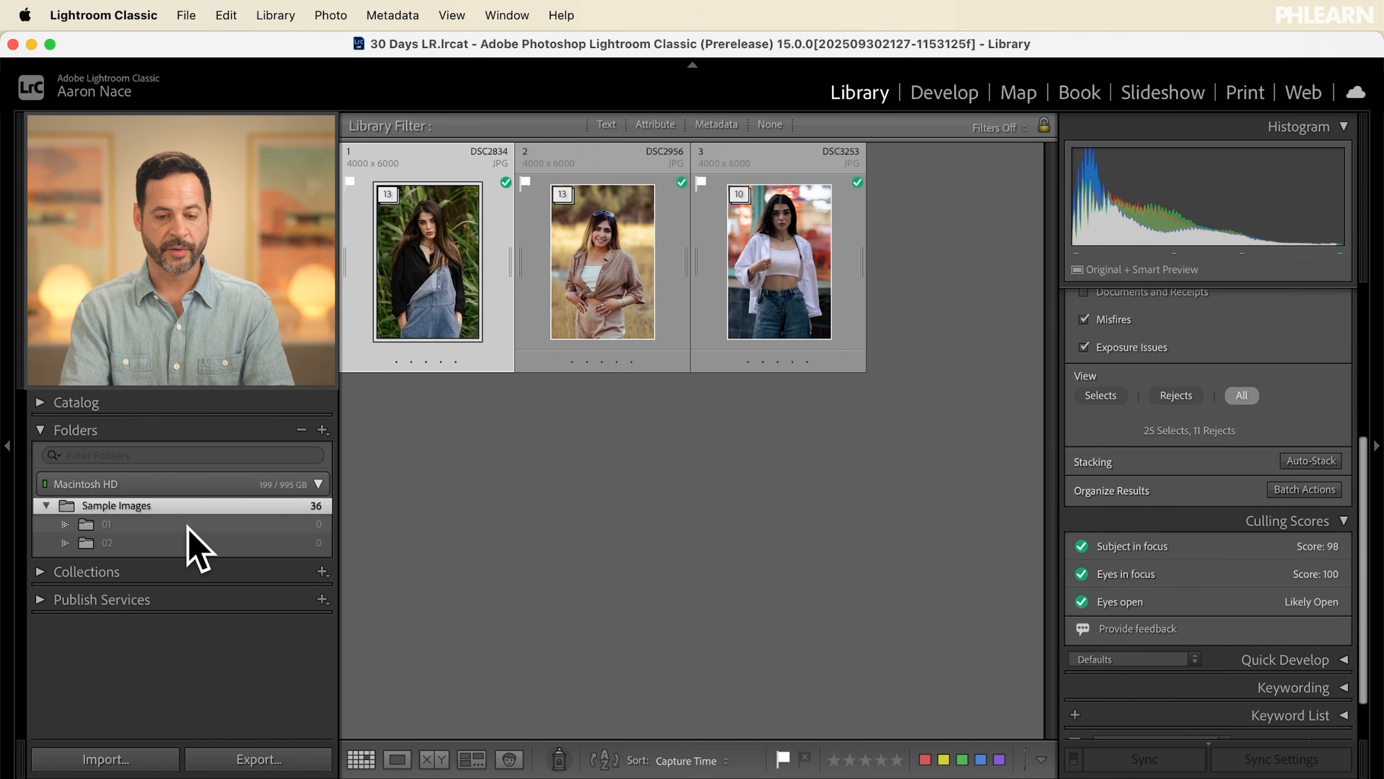
pyautogui.rightClick(145, 507)
pyautogui.click(218, 496)
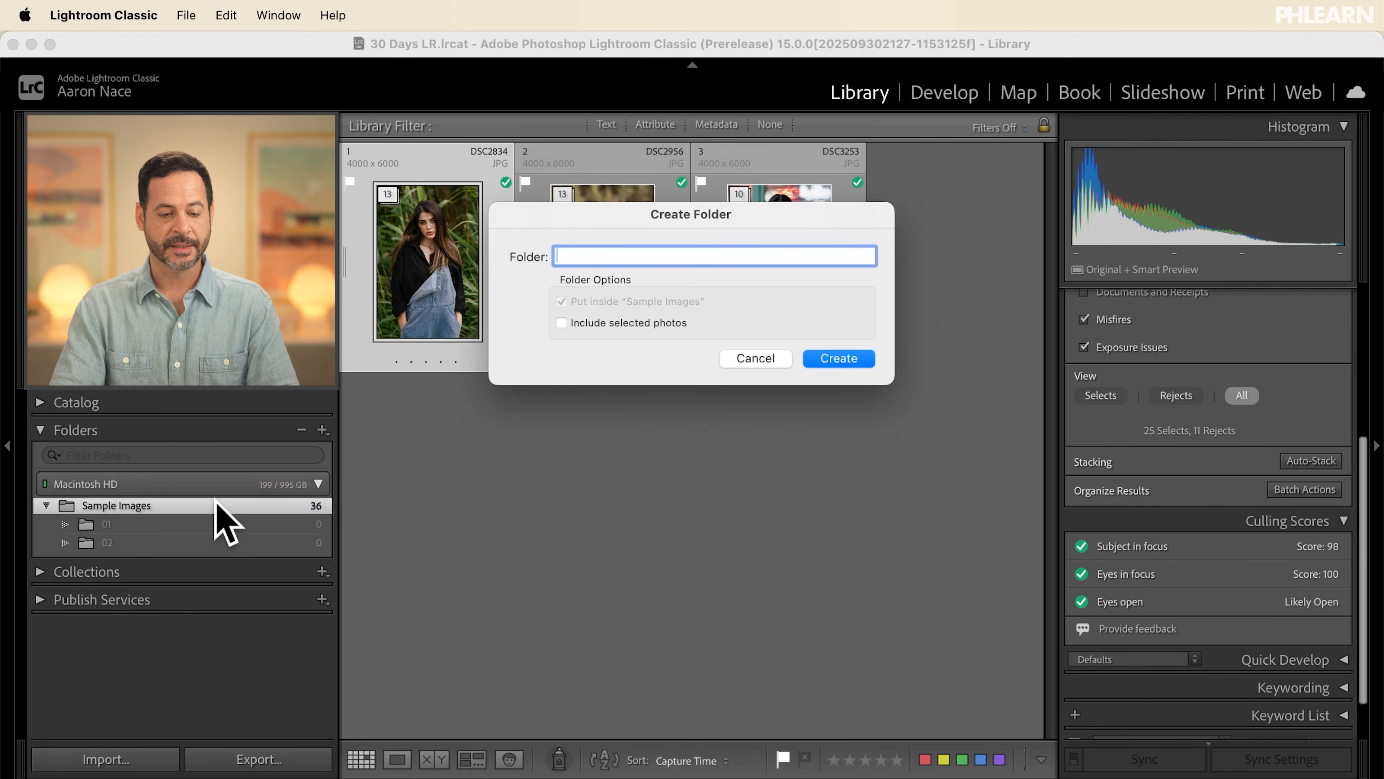
pyautogui.write('03')
pyautogui.press('Return')
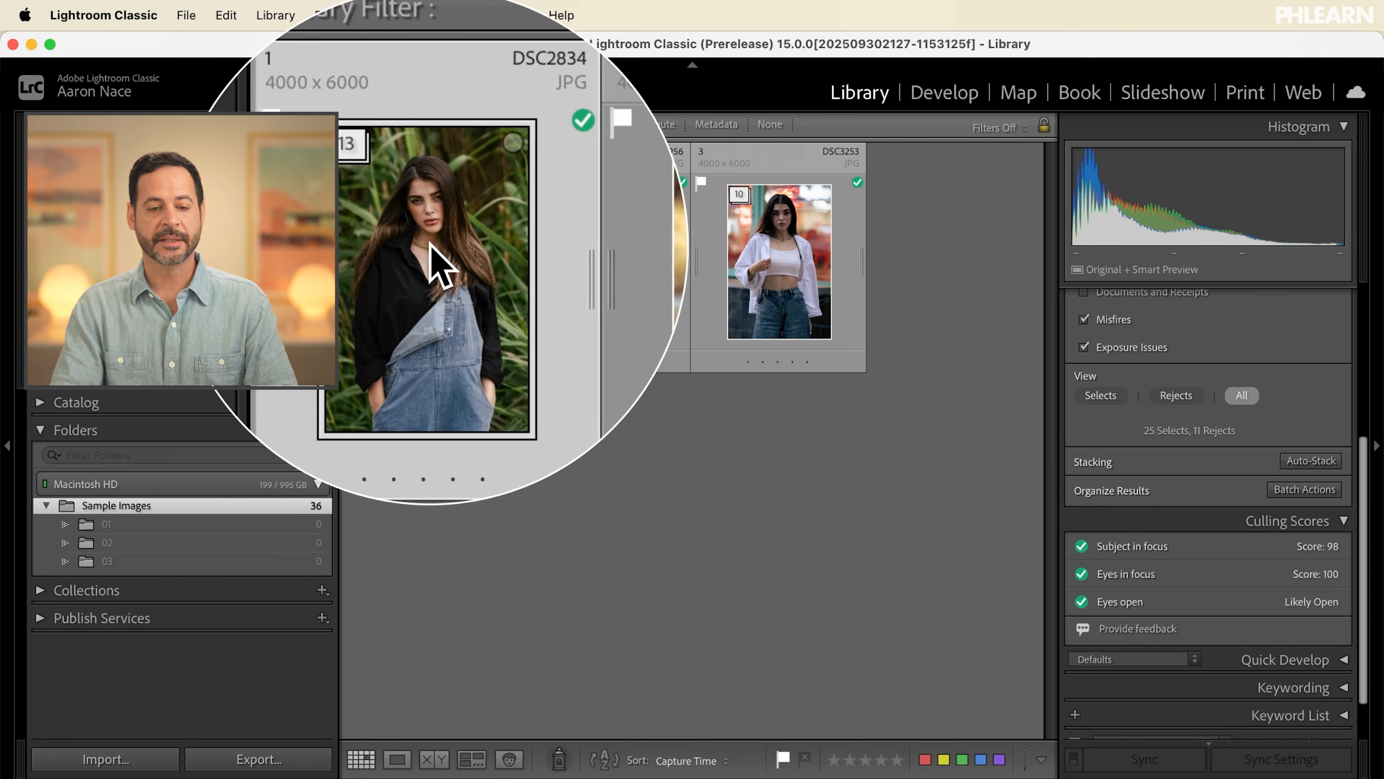
# Step: Move the DSC2834 stack into folder 01, the DSC2956 stack into 02, and the DSC3253 stack into 03
pyautogui.moveTo(441, 267); pyautogui.dragTo(117, 524)
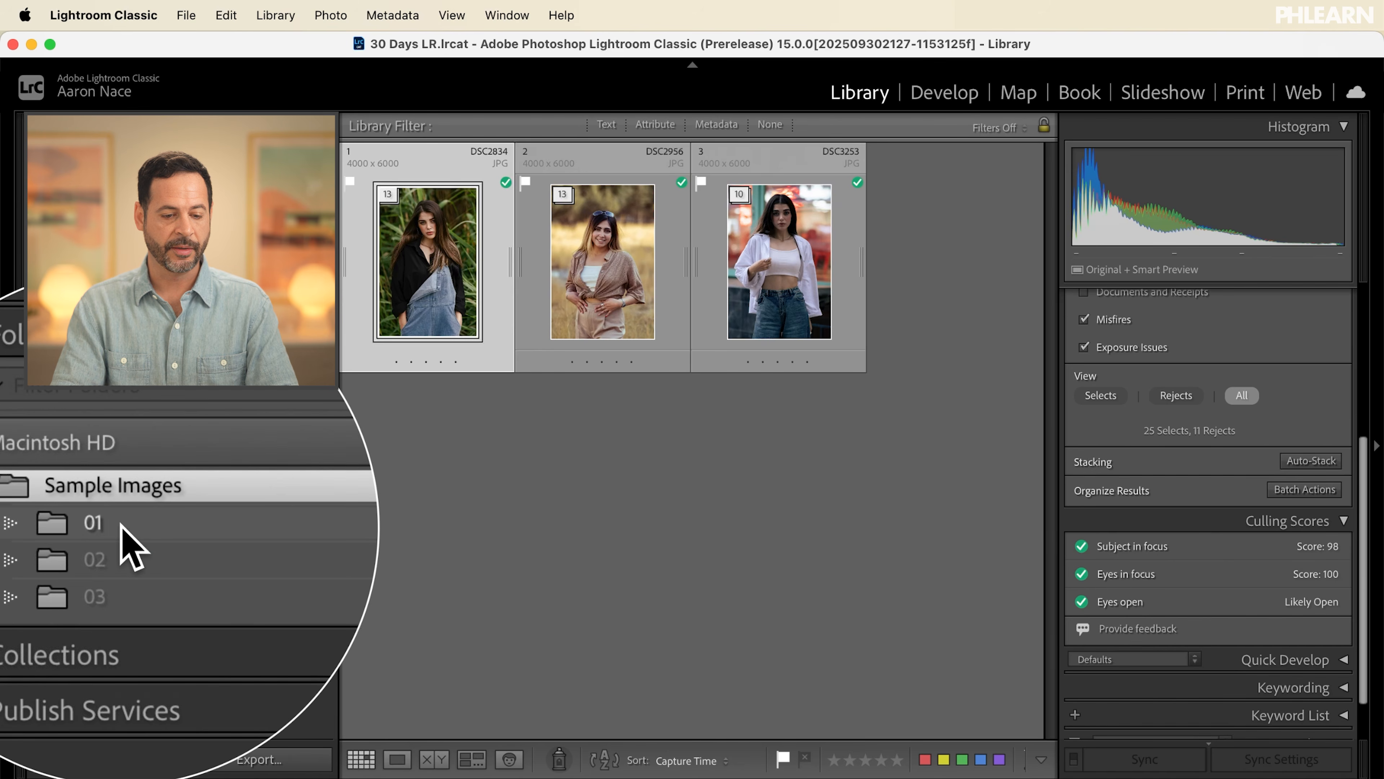
pyautogui.moveTo(596, 265); pyautogui.dragTo(150, 543)
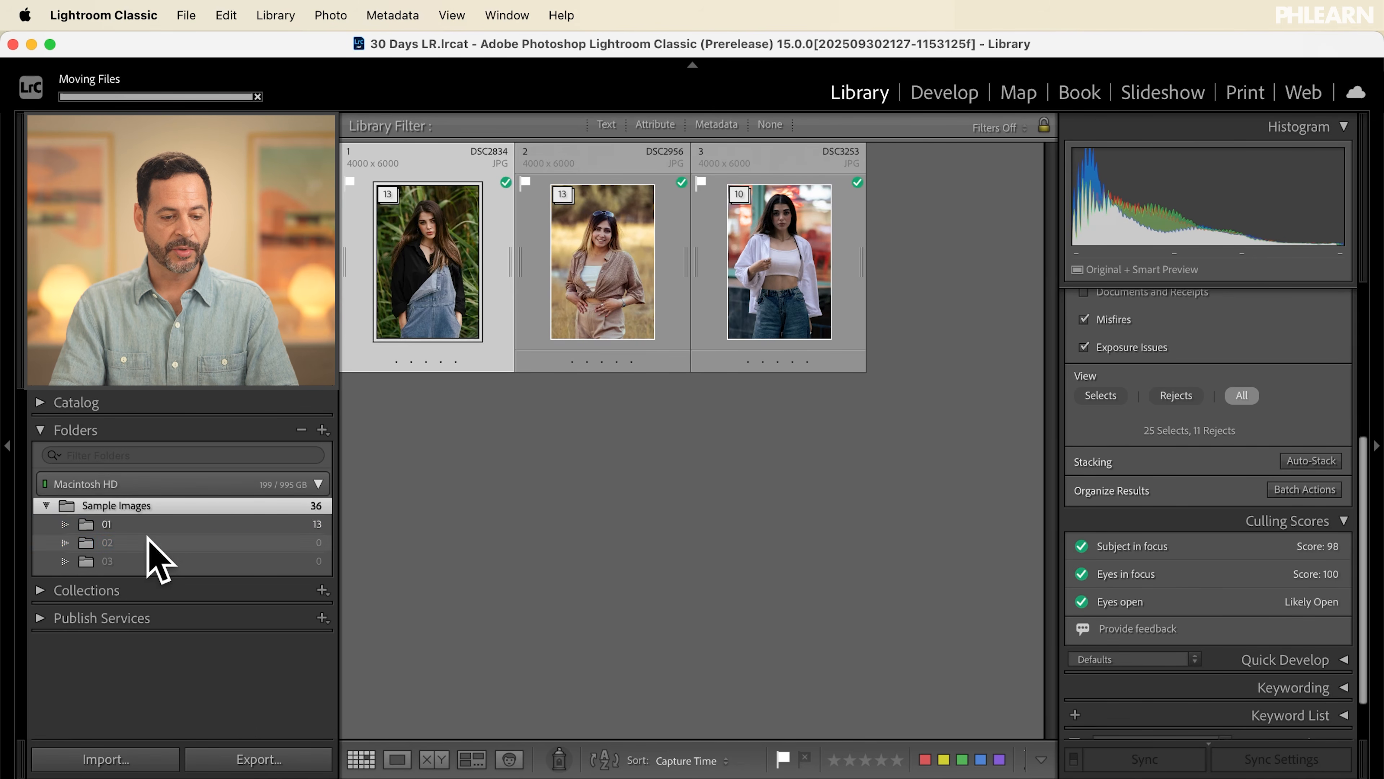
pyautogui.moveTo(760, 262); pyautogui.dragTo(143, 567)
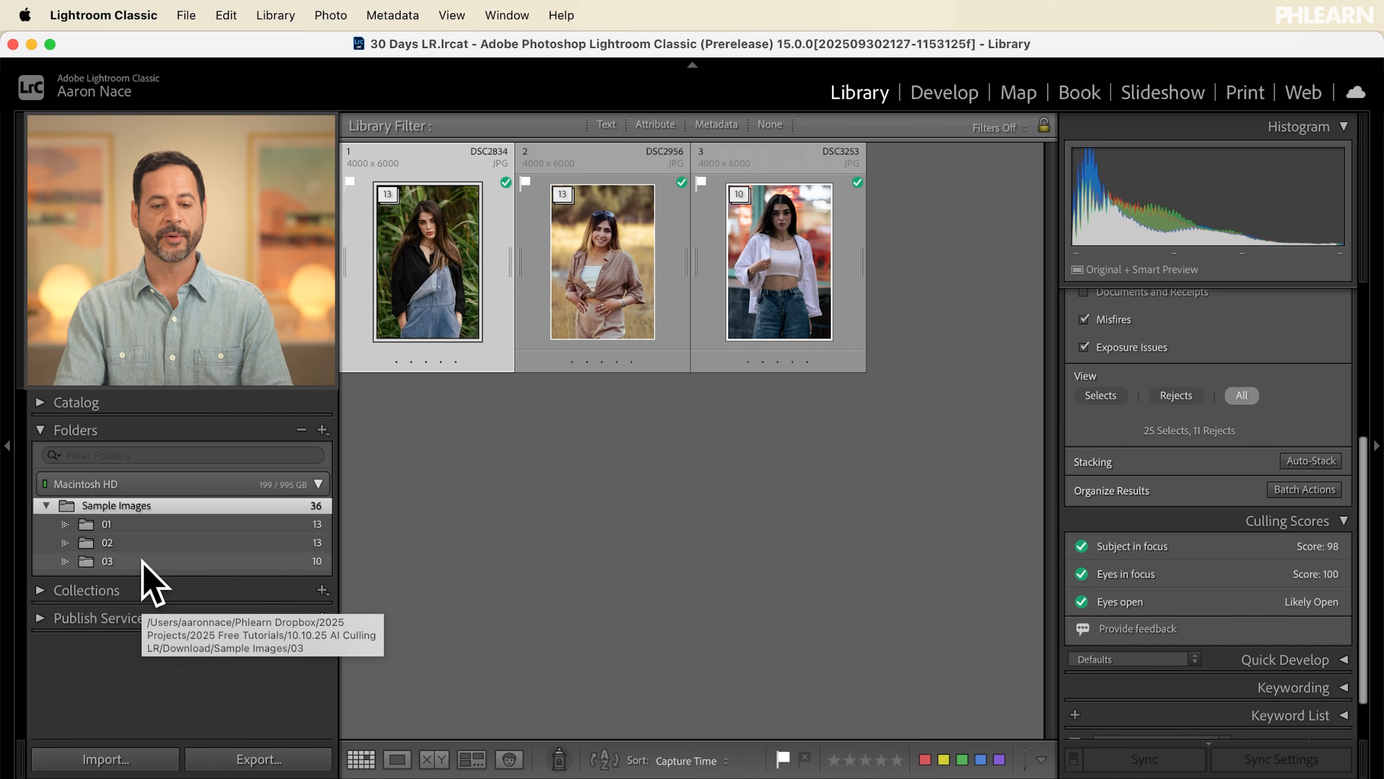
# Step: Show the Sample Images folder in Finder and reposition the Finder window to check the new subfolders
pyautogui.press('super+Tab')
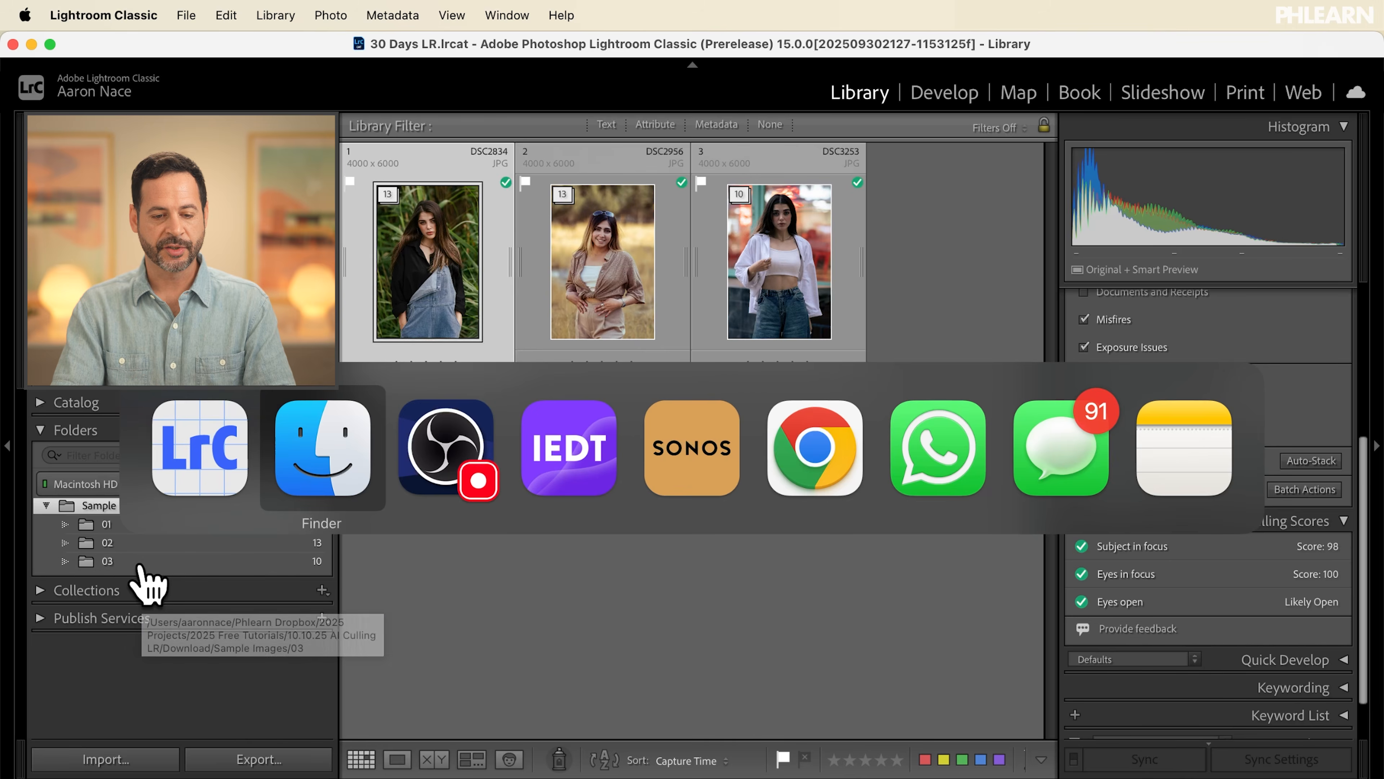
pyautogui.rightClick(151, 510)
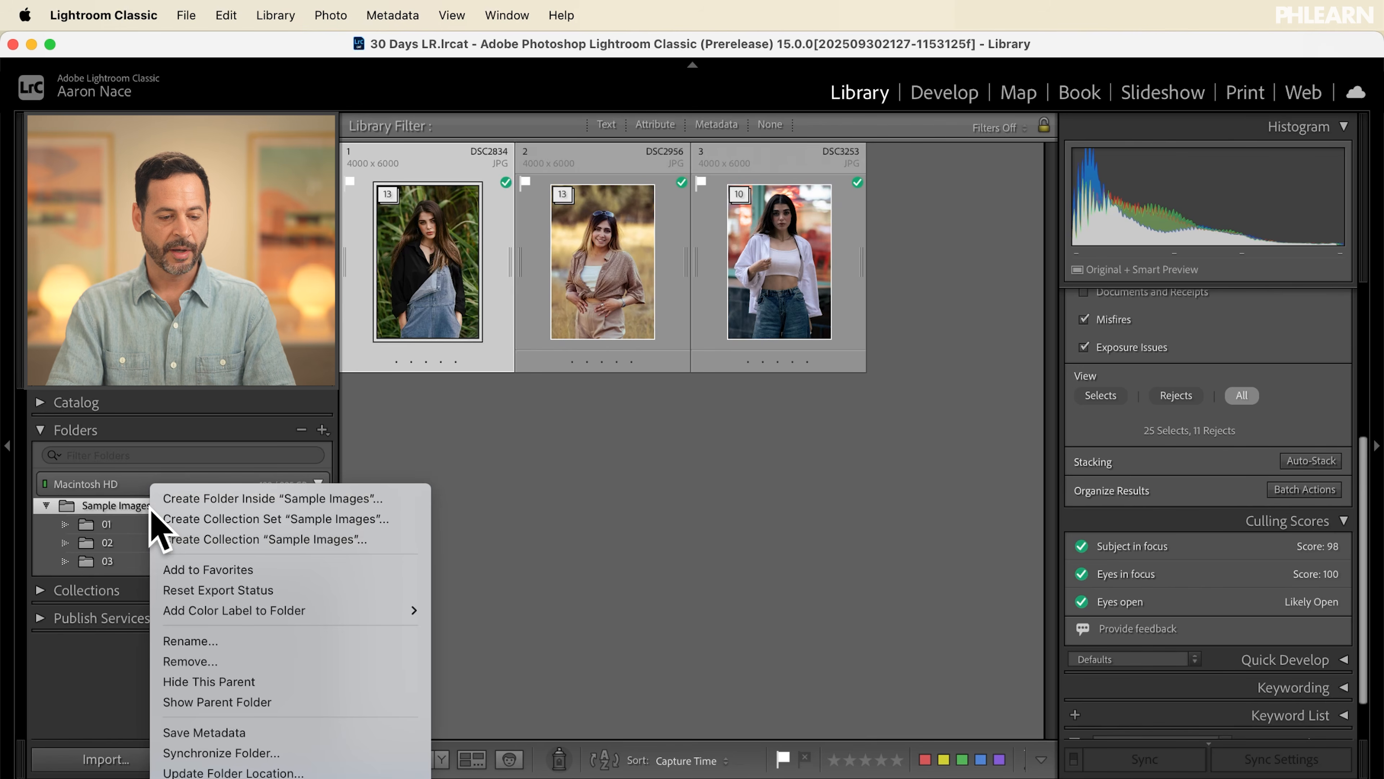
pyautogui.click(198, 640)
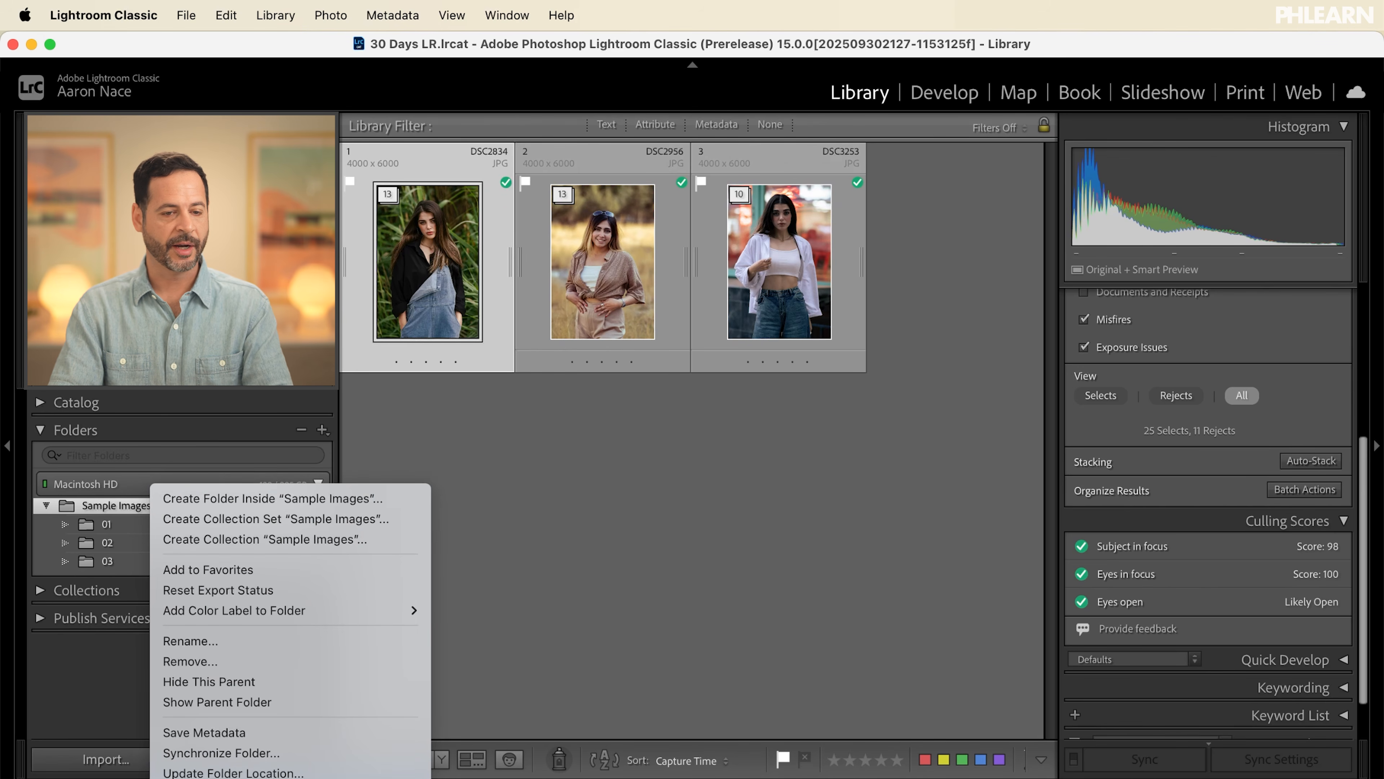
pyautogui.click(229, 774)
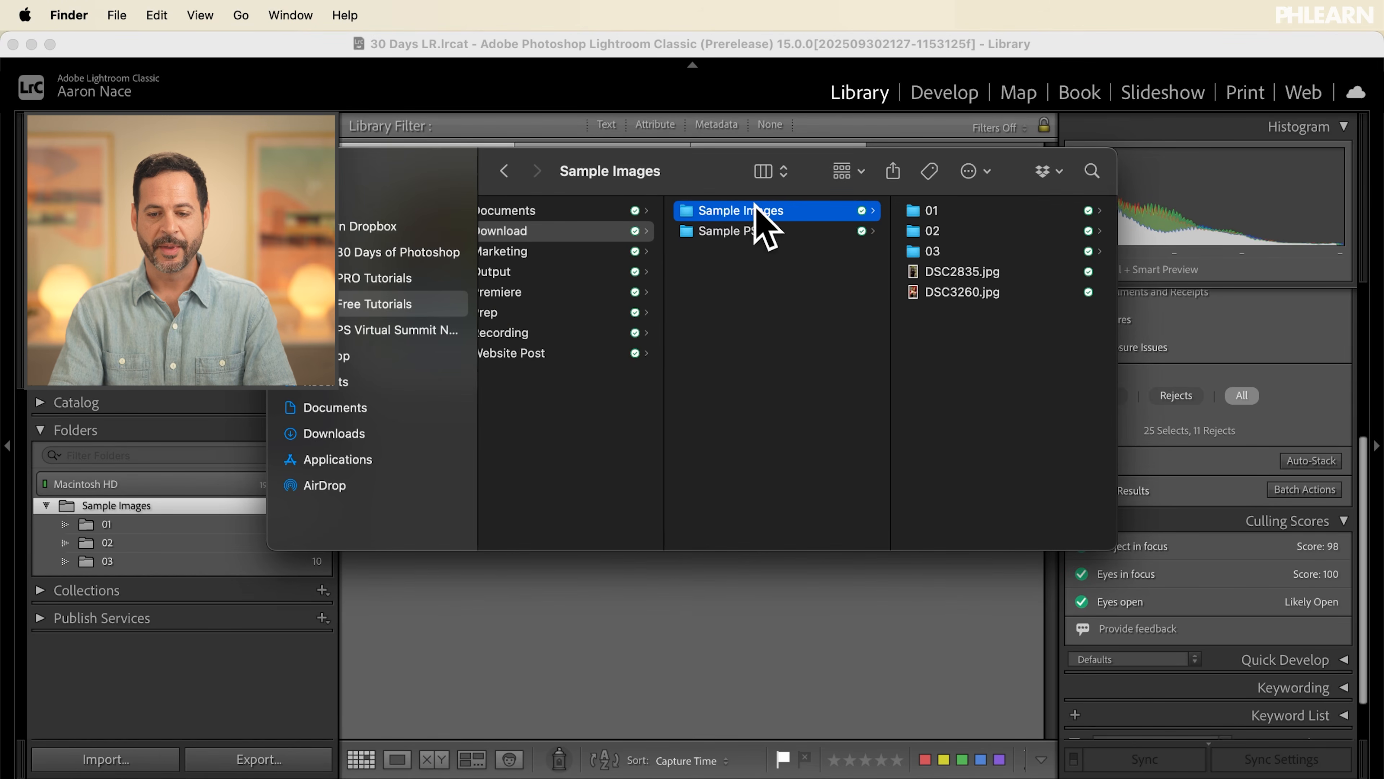
pyautogui.moveTo(686, 180); pyautogui.dragTo(611, 222)
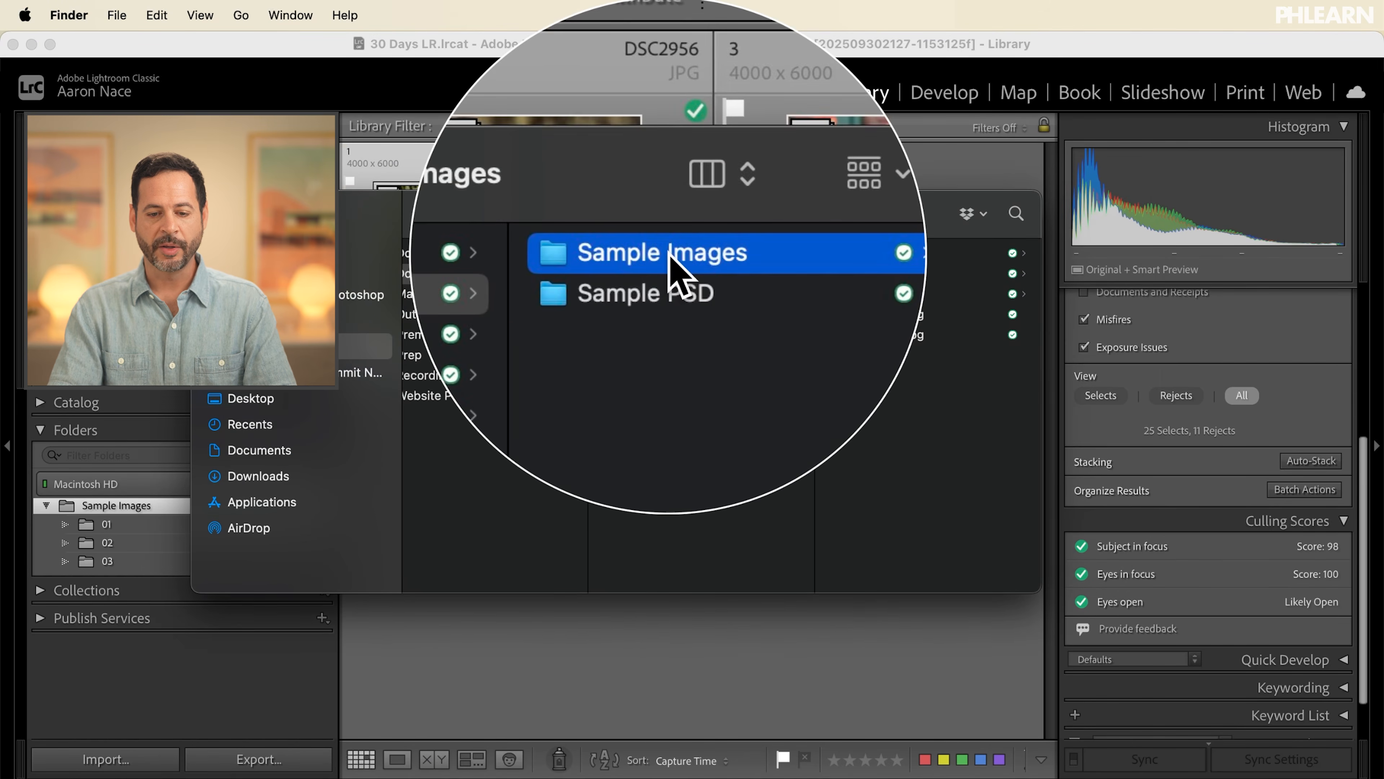
# Step: Open folder 01 and preview its photos one after another, starting with DSC2834.jpg
pyautogui.click(864, 253)
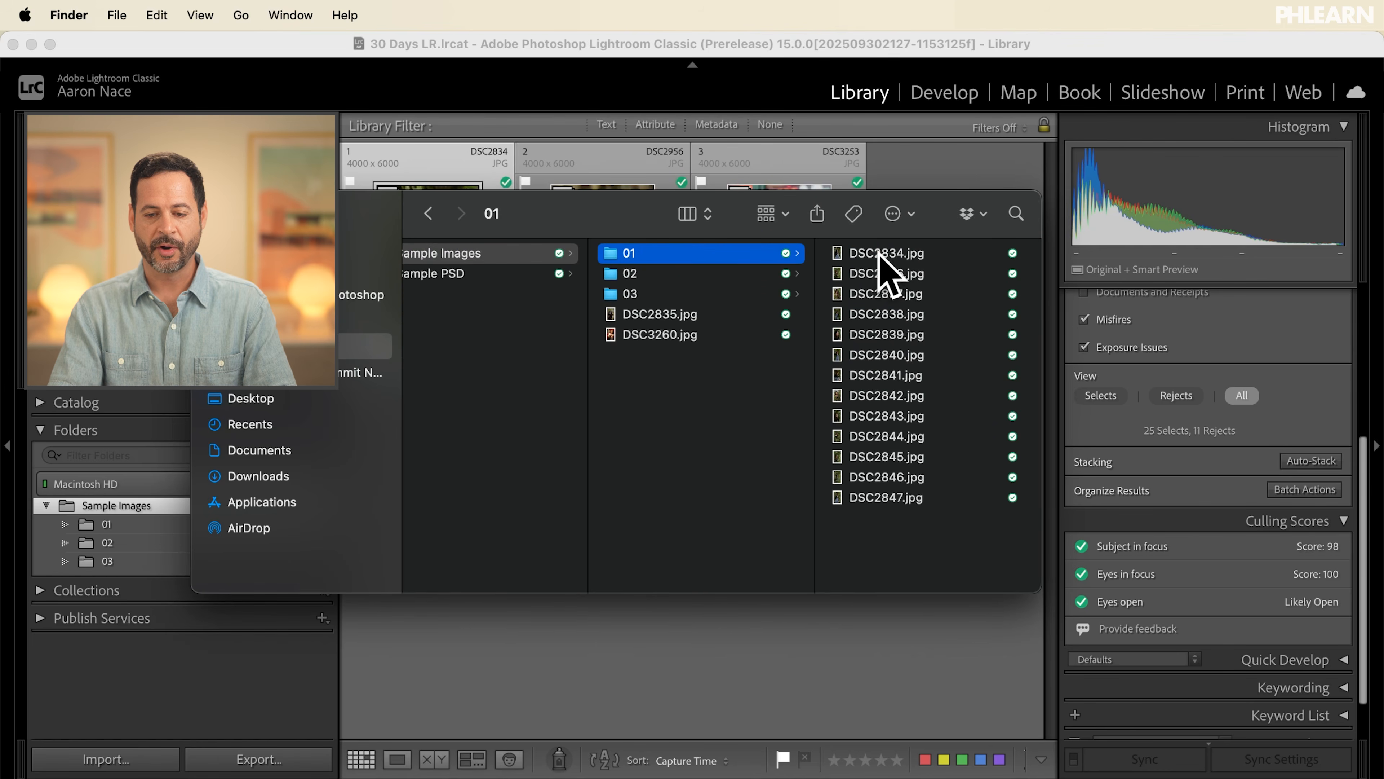
pyautogui.click(880, 255)
pyautogui.press('Down')
pyautogui.press('Down')
pyautogui.press('Down')
pyautogui.press('Down')
pyautogui.press('Down')
pyautogui.press('Down')
pyautogui.press('Down')
pyautogui.press('Down')
pyautogui.press('Down')
pyautogui.press('Down')
pyautogui.press('Down')
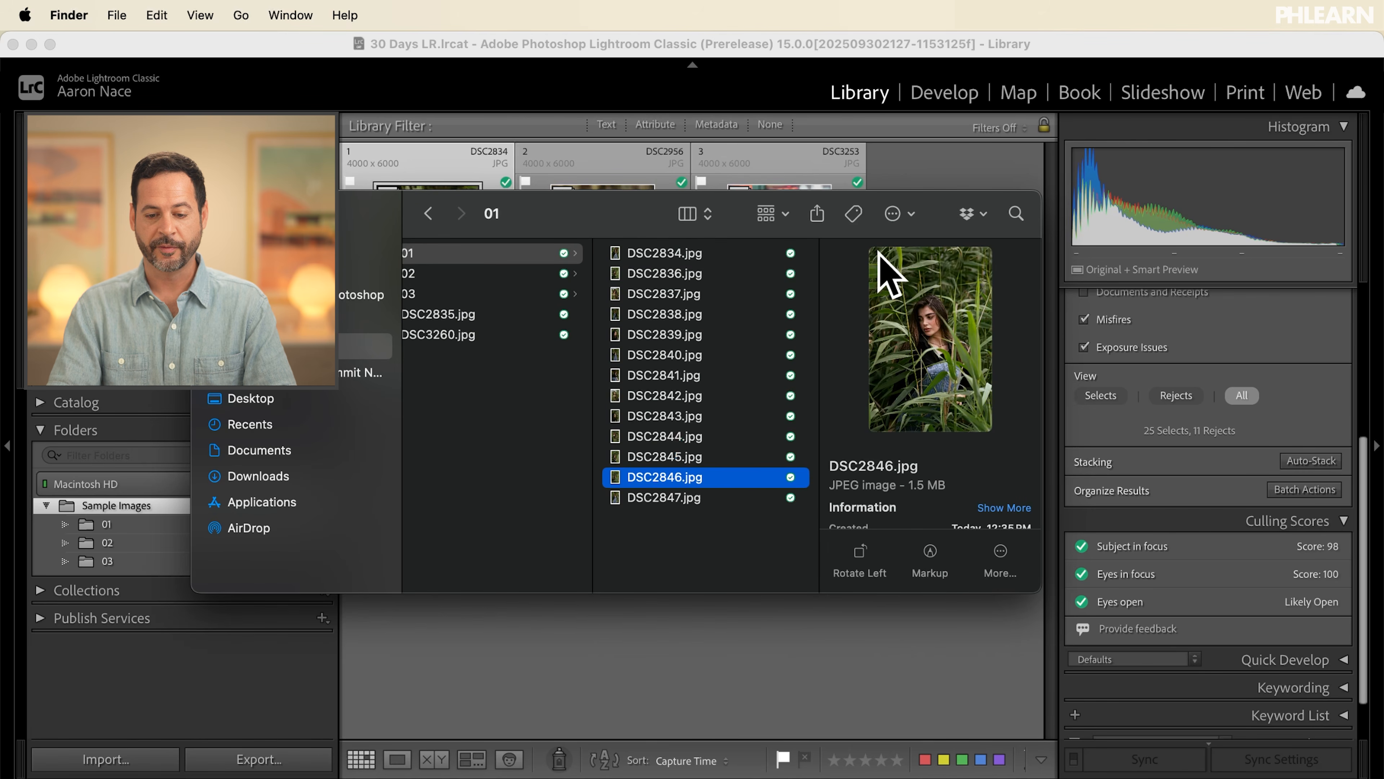
# Step: Open folder 02 and preview its photos one after another, starting with DSC2956.jpg
pyautogui.hscroll(-3, 711, 321)
pyautogui.click(566, 275)
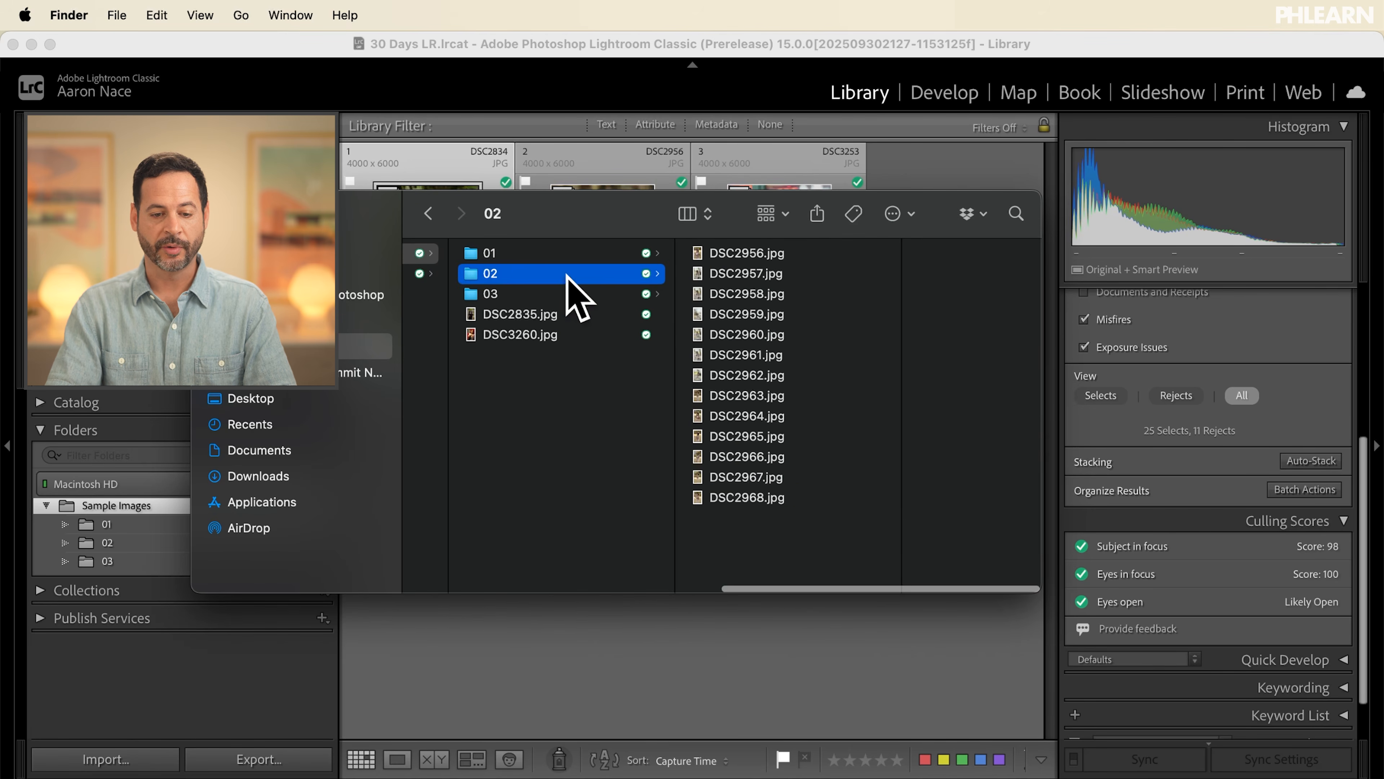
pyautogui.press('Right')
pyautogui.press('Down')
pyautogui.press('Down')
pyautogui.press('Down')
pyautogui.press('Down')
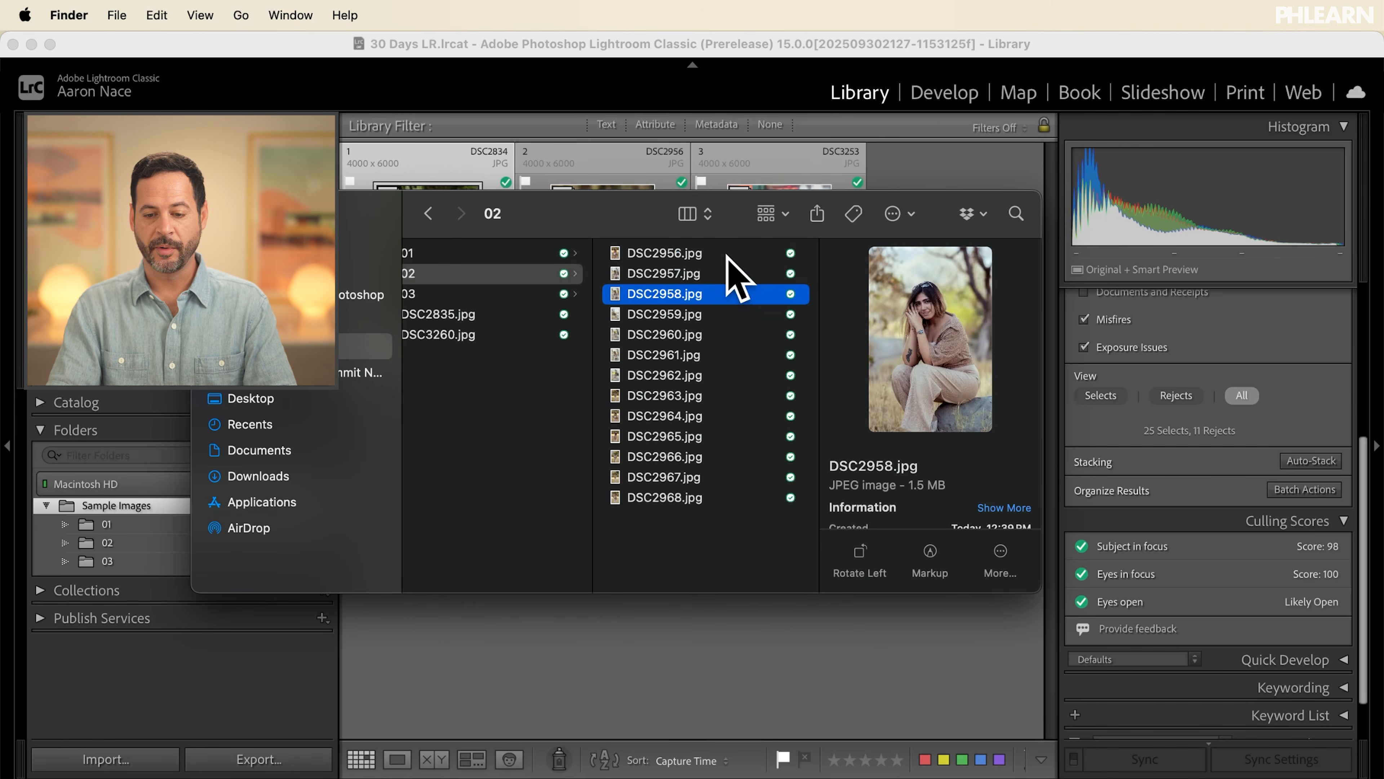
pyautogui.press('Down')
pyautogui.press('Down')
pyautogui.press('Down')
pyautogui.press('Down')
pyautogui.press('Down')
pyautogui.press('Down')
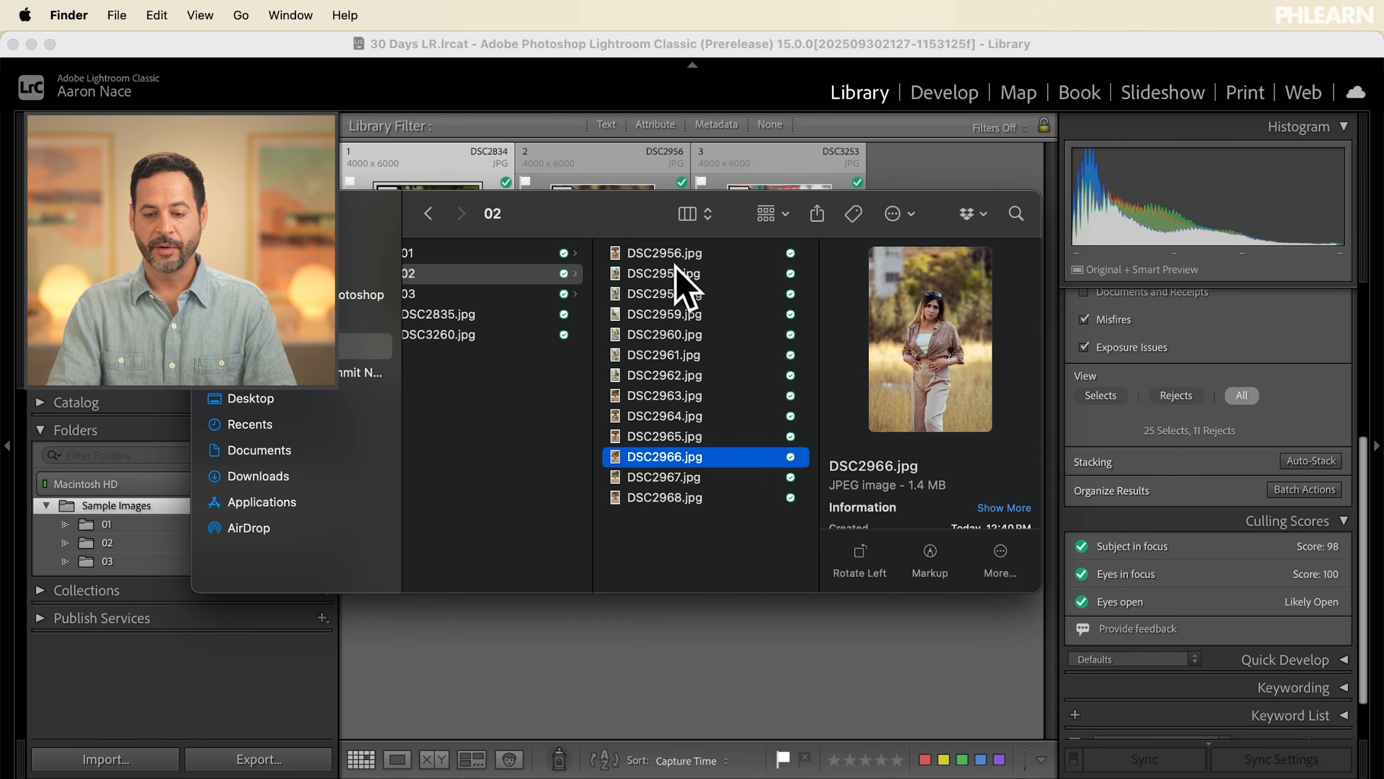
# Step: Open folder 03 and preview its photos from DSC3253.jpg through DSC3263.jpg
pyautogui.click(566, 293)
pyautogui.click(686, 253)
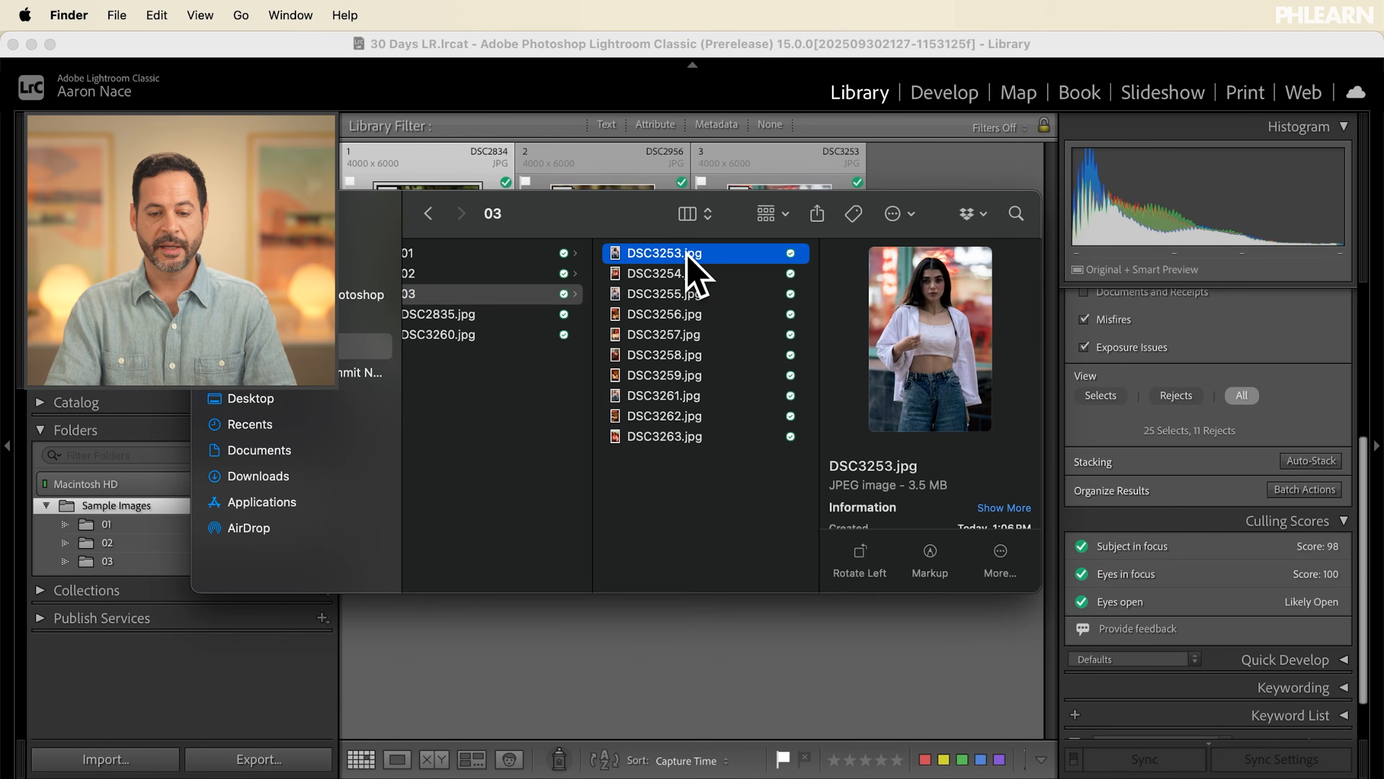
pyautogui.press('Down')
pyautogui.press('Down')
pyautogui.press('Down')
pyautogui.press('Down')
pyautogui.press('Down')
pyautogui.press('Down')
pyautogui.press('Down')
pyautogui.press('Down')
pyautogui.press('Down')
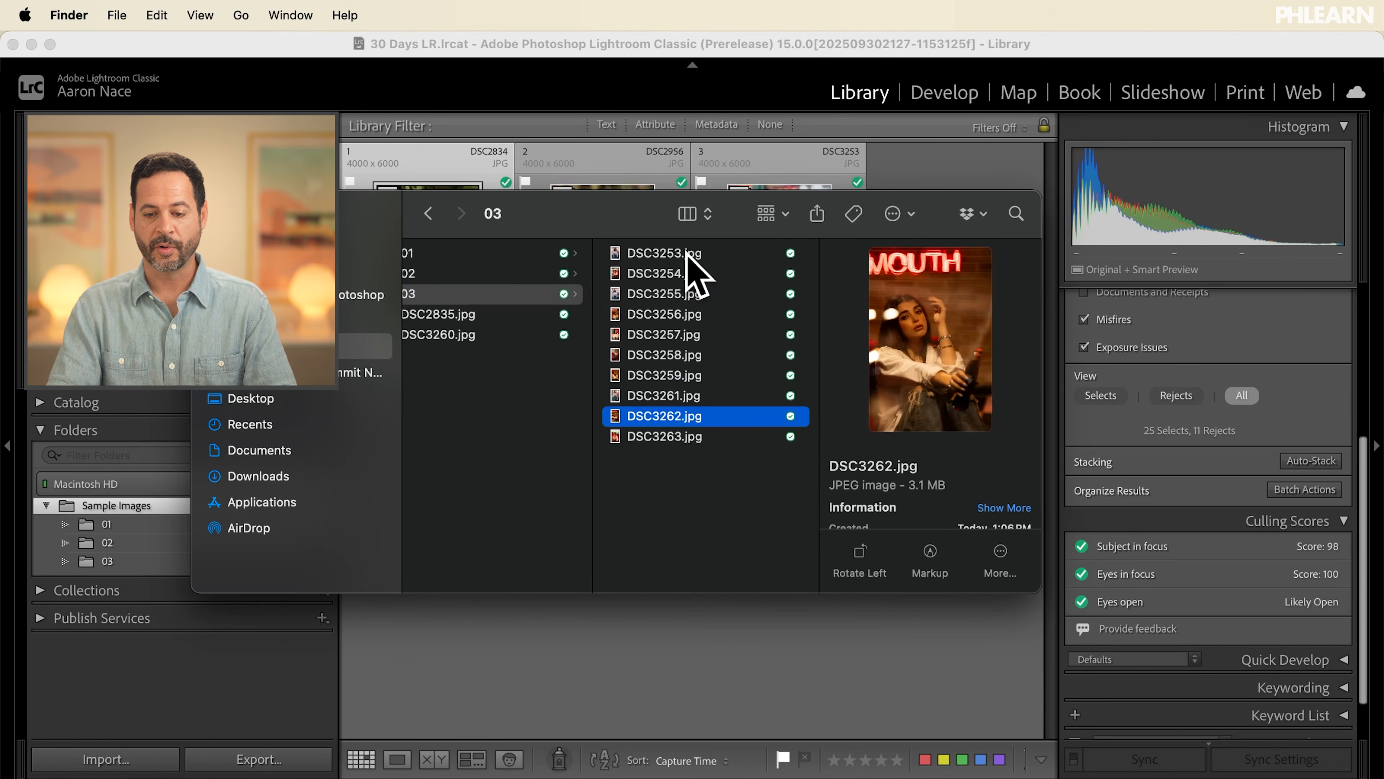
# Step: Preview the two loose photos in the Sample Images folder, DSC2835.jpg and DSC3260.jpg
pyautogui.hscroll(-3, 570, 404)
pyautogui.click(579, 315)
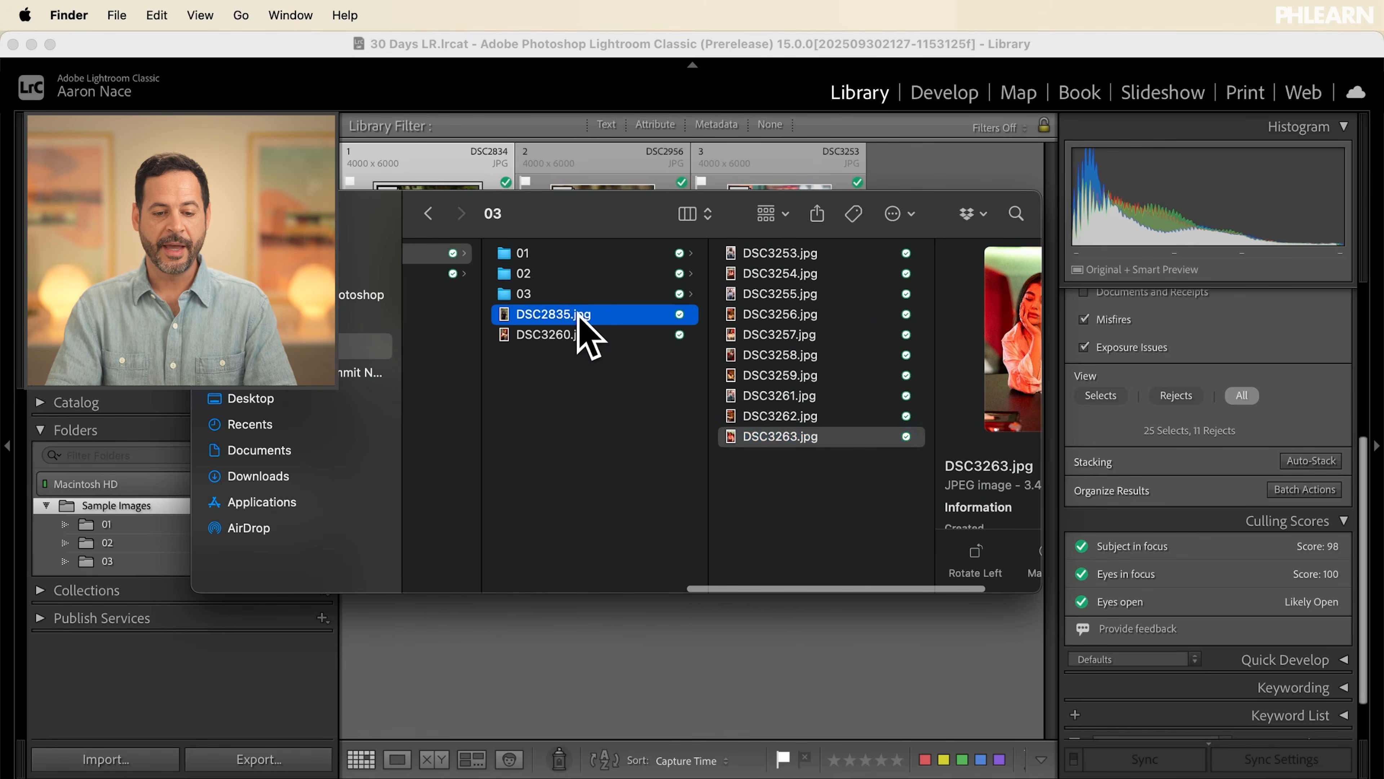
pyautogui.click(545, 331)
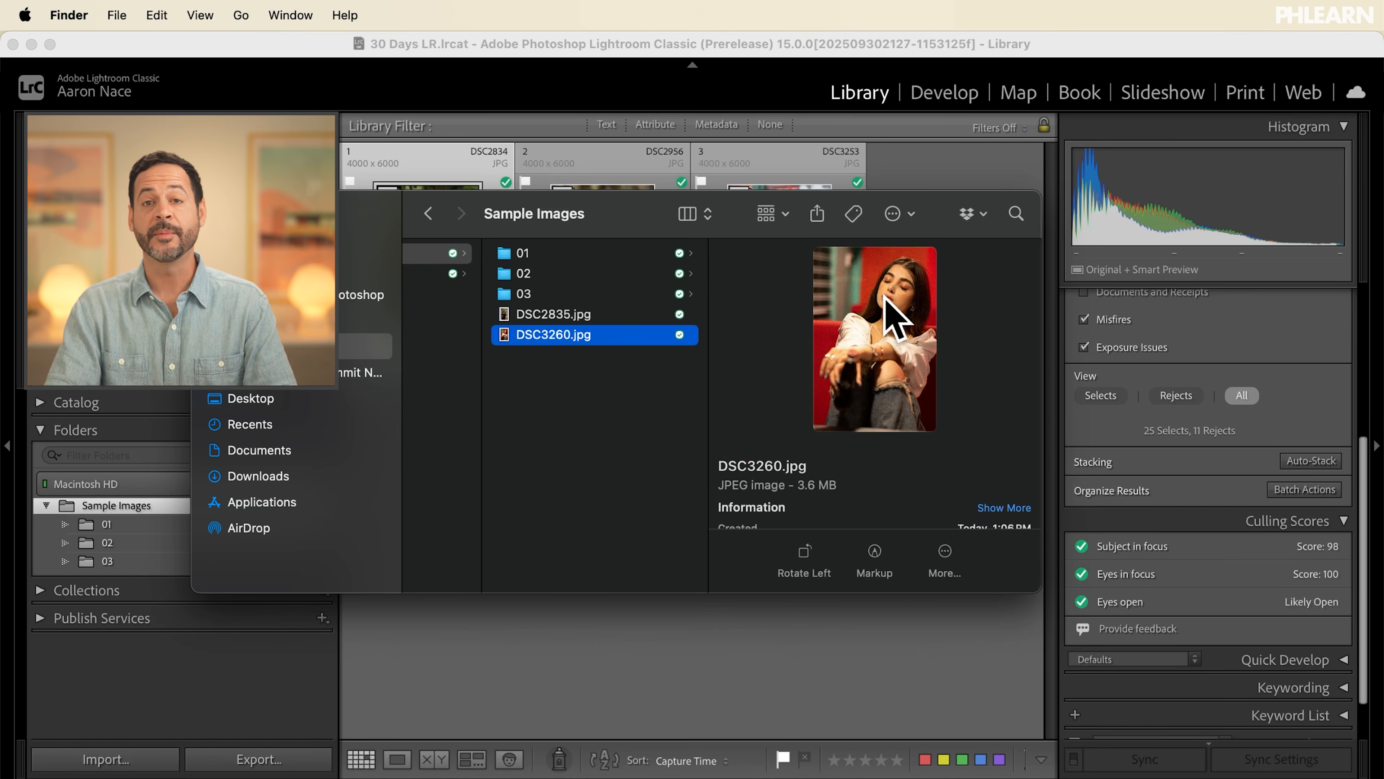
pyautogui.click(571, 314)
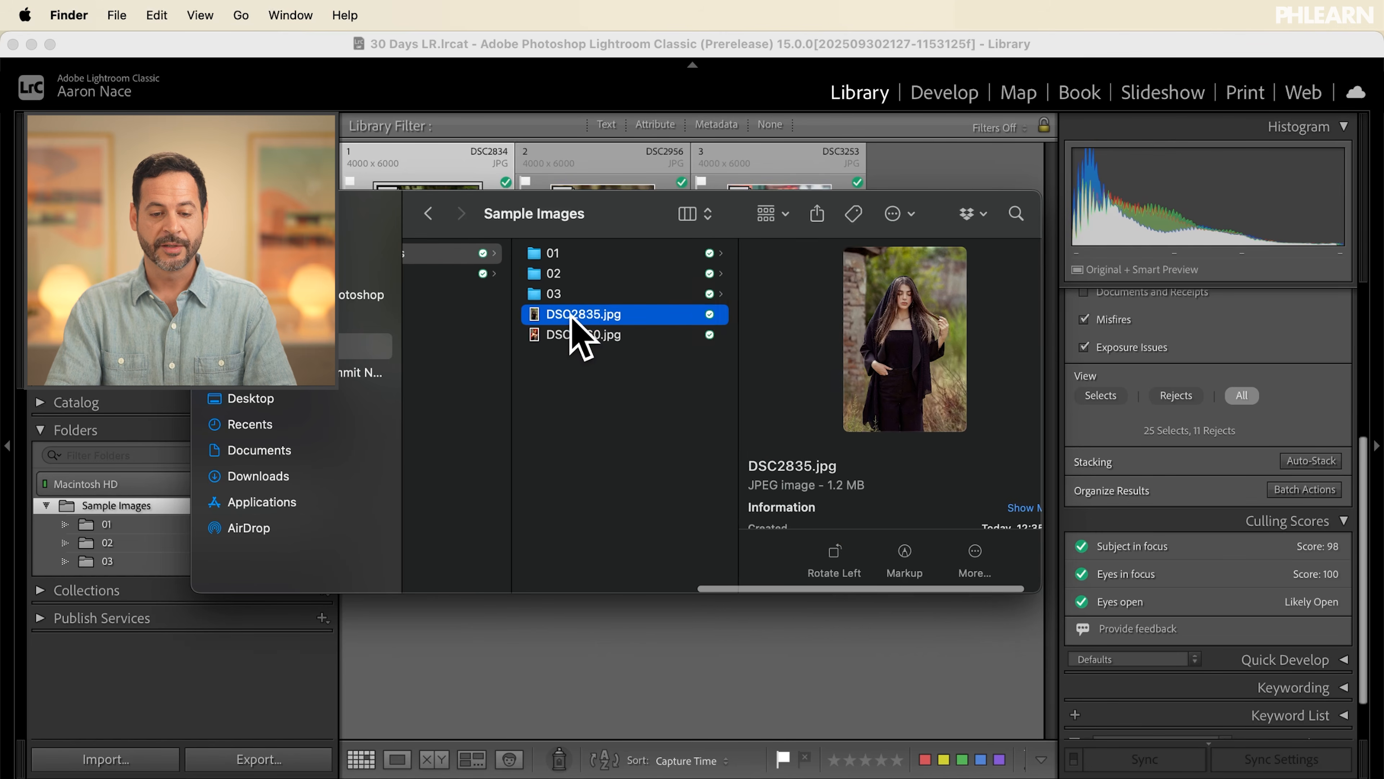
# Step: Move the loose photos DSC2835.jpg and DSC3260.jpg out of Sample Images into its parent folder
pyautogui.hscroll(-3, 575, 334)
pyautogui.keyDown('shift'); pyautogui.click(676, 334); pyautogui.keyUp('shift')
pyautogui.moveTo(676, 335); pyautogui.dragTo(519, 348)
# Step: Preview the first photos in folder 01, from DSC2834.jpg to DSC2837.jpg, and move on to folder 02
pyautogui.click(656, 255)
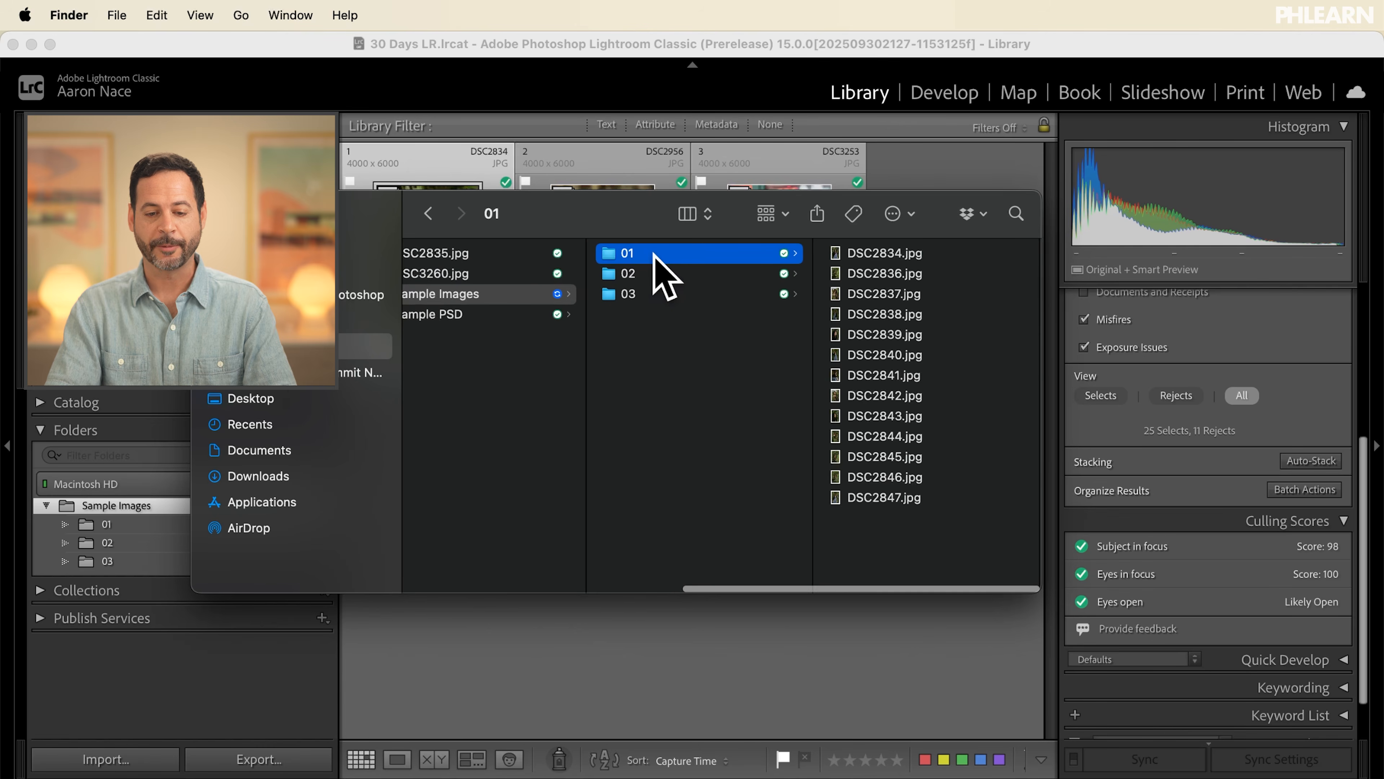
pyautogui.press('Right')
pyautogui.press('Down')
pyautogui.press('Down')
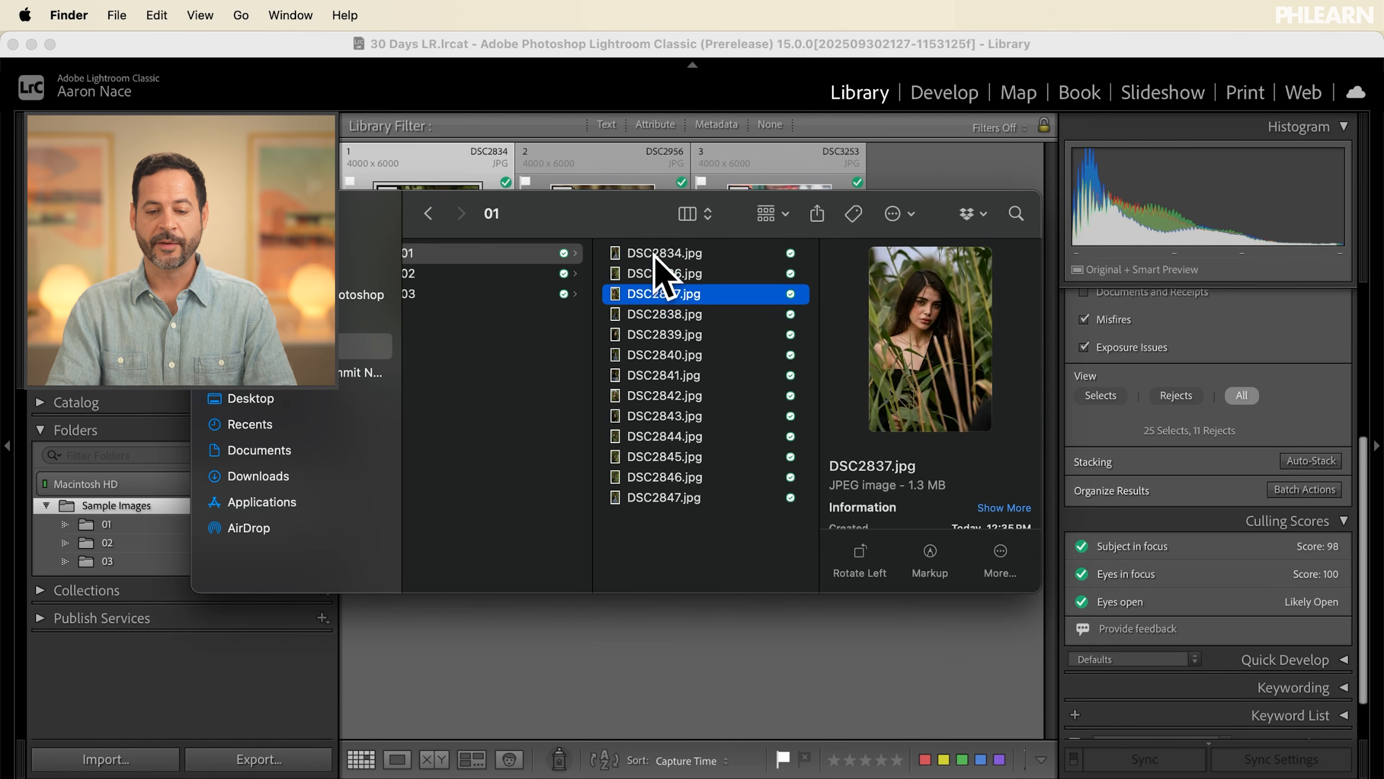
pyautogui.press('Left')
pyautogui.press('Down')
# Step: Switch to Lightroom Classic, look through the photos in folder 01 and filter them by attribute to flagged picks only
pyautogui.click(646, 73)
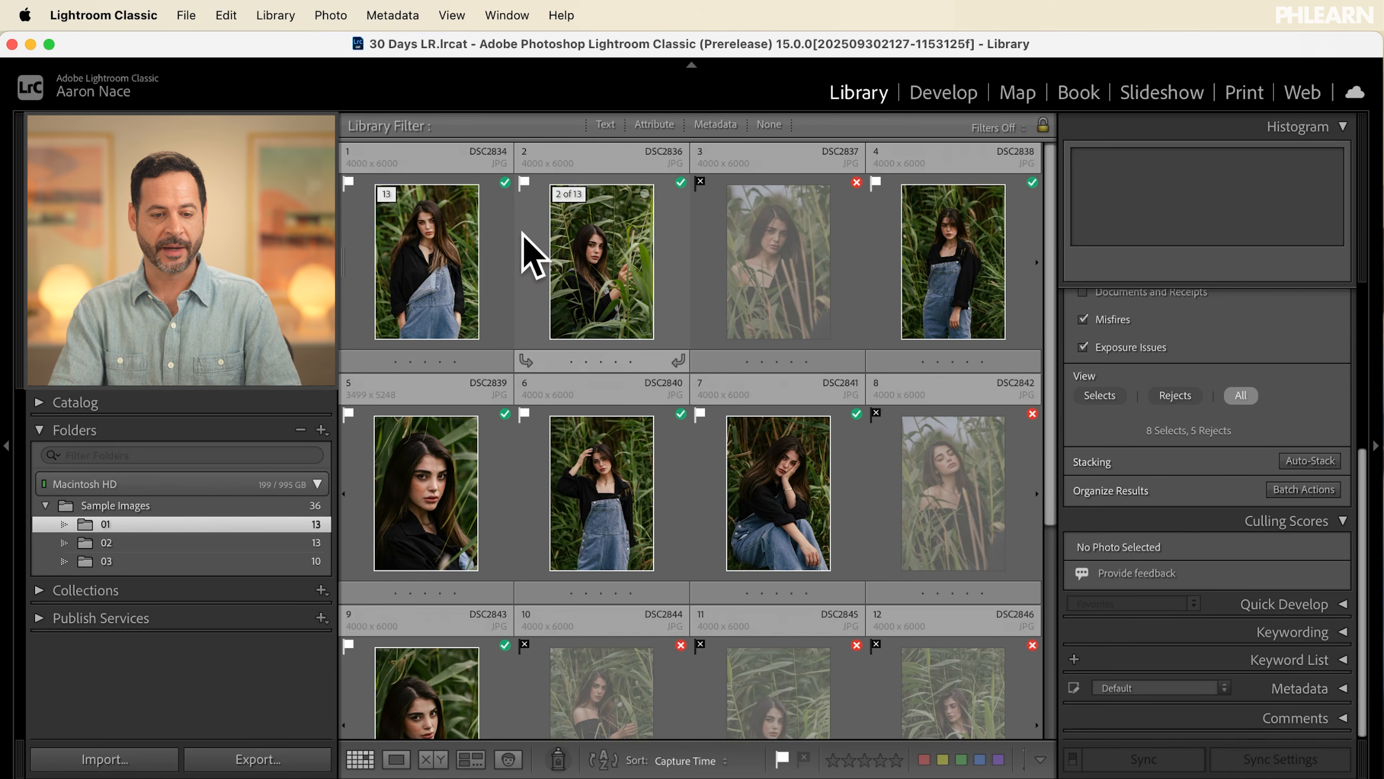
pyautogui.scroll(-5, 537, 267)
pyautogui.scroll(5, 536, 268)
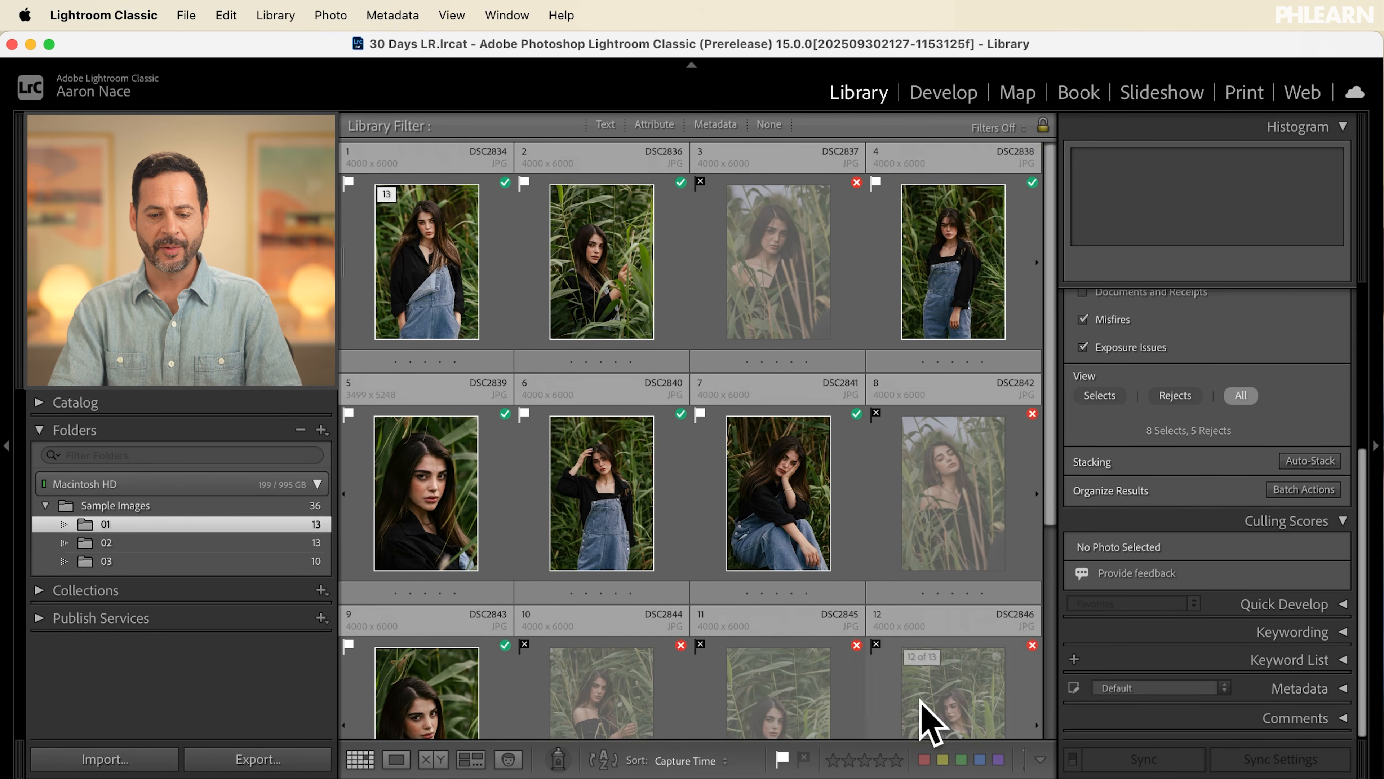
pyautogui.click(653, 125)
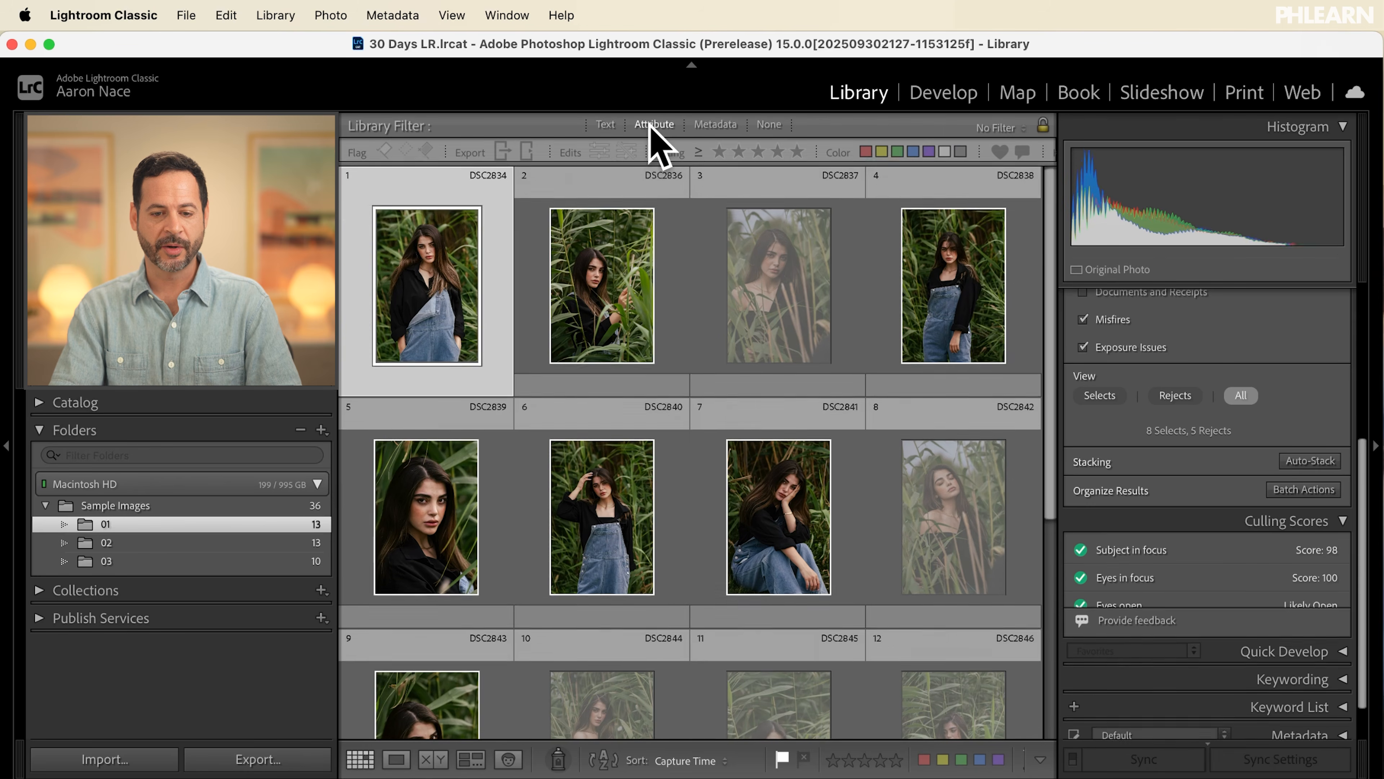
pyautogui.click(384, 150)
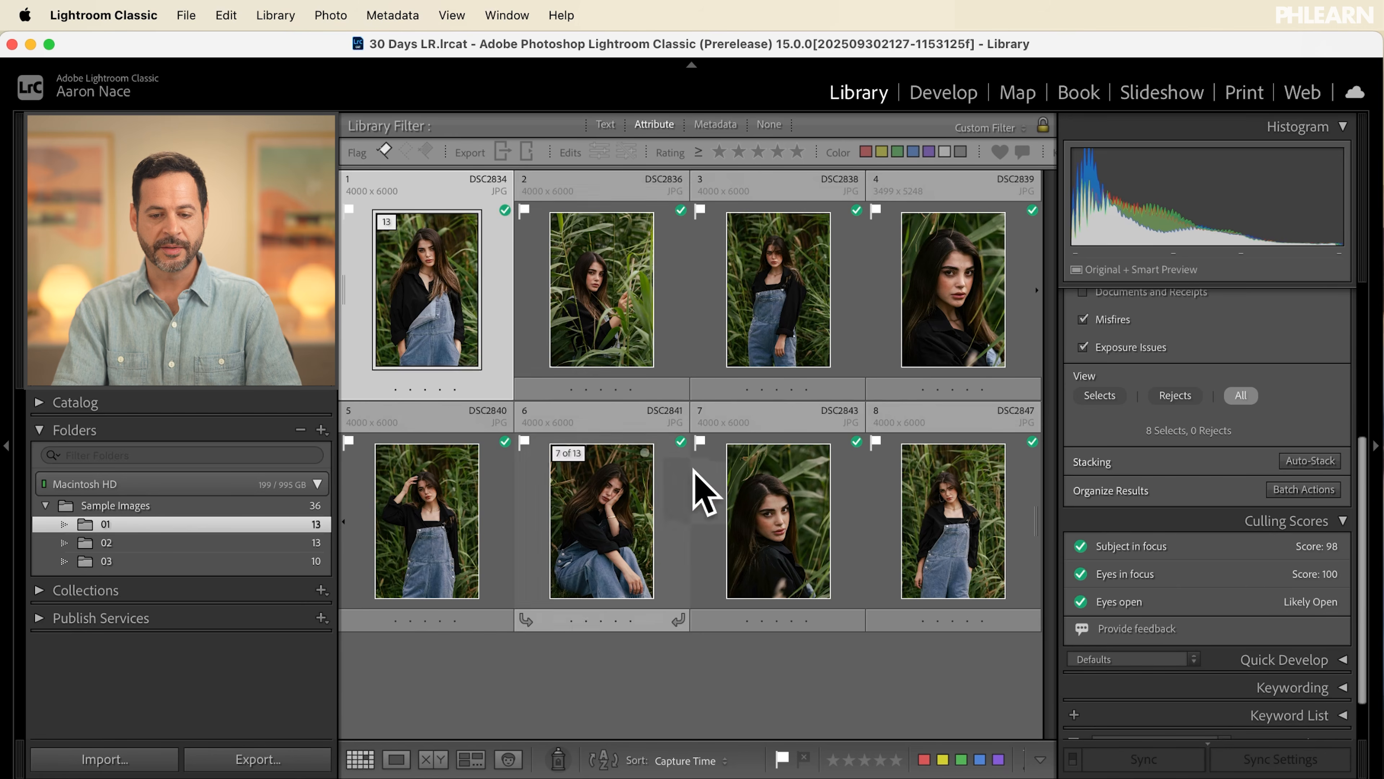
# Step: Try a five-star rating and a red color label on DSC2834, clearing each one again
pyautogui.moveTo(679, 441)
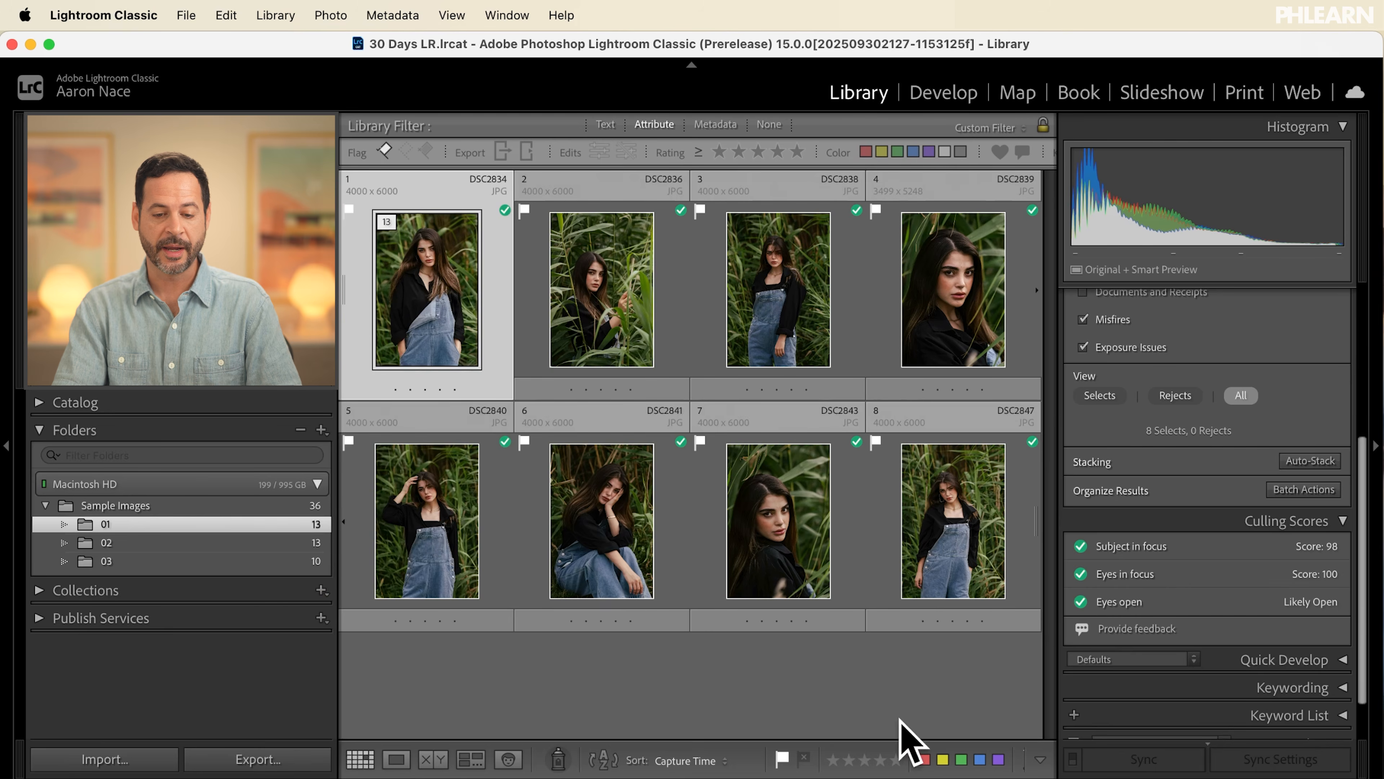
pyautogui.moveTo(929, 771)
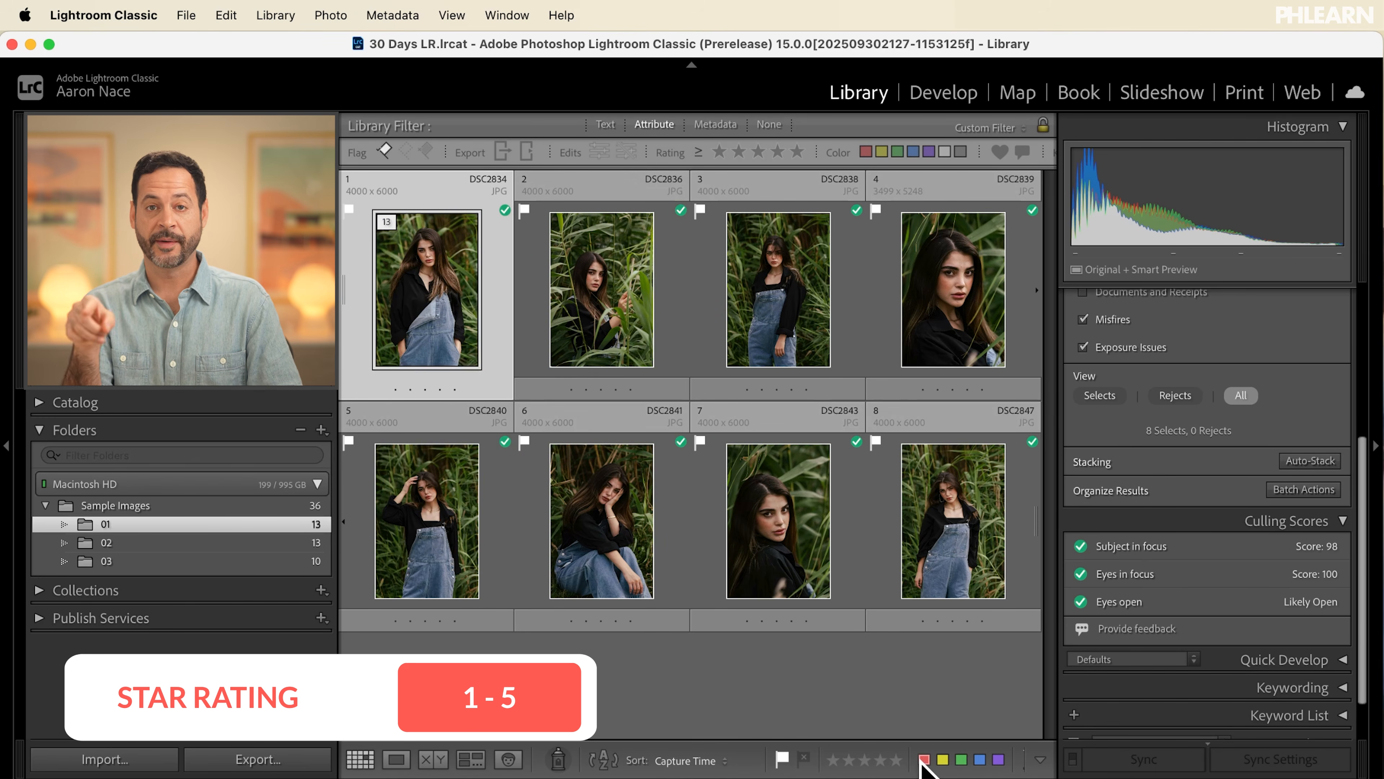
pyautogui.press('5')
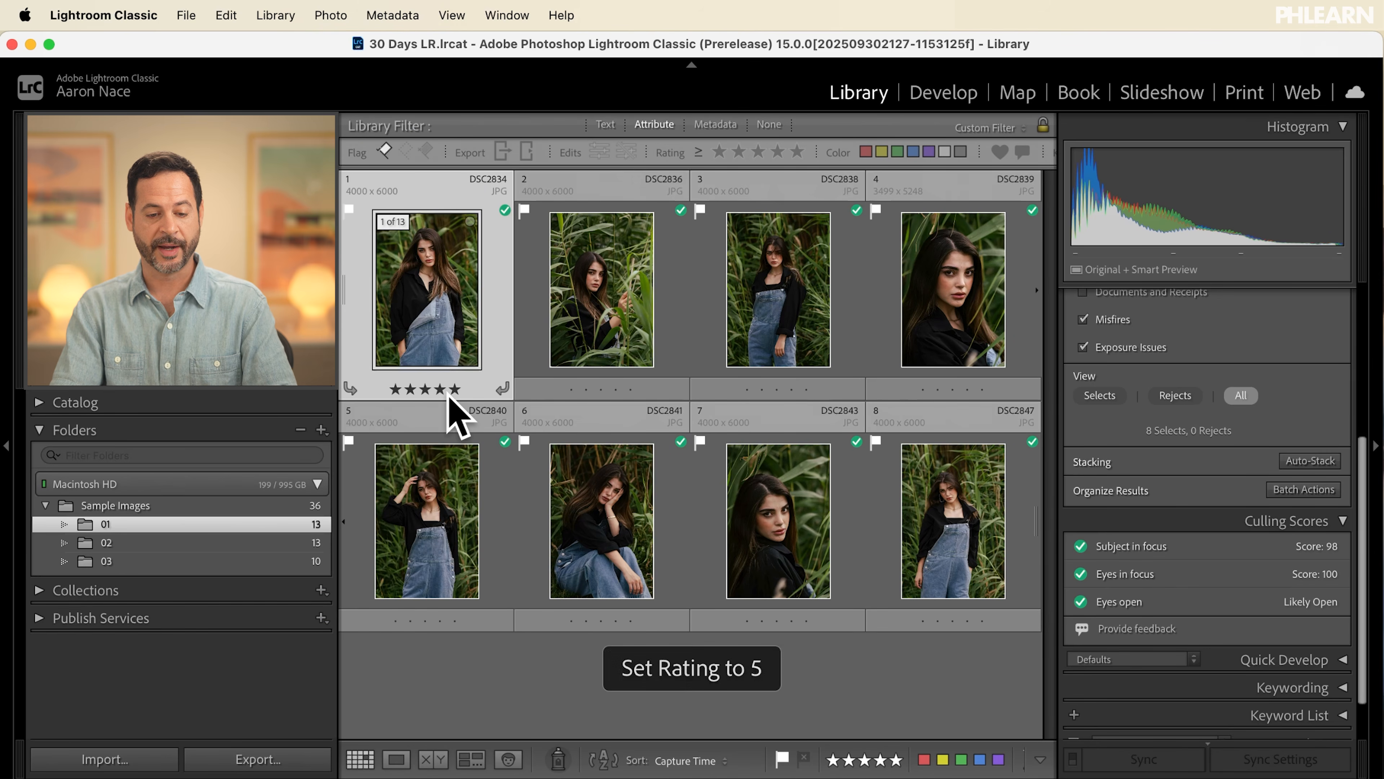
pyautogui.press('0')
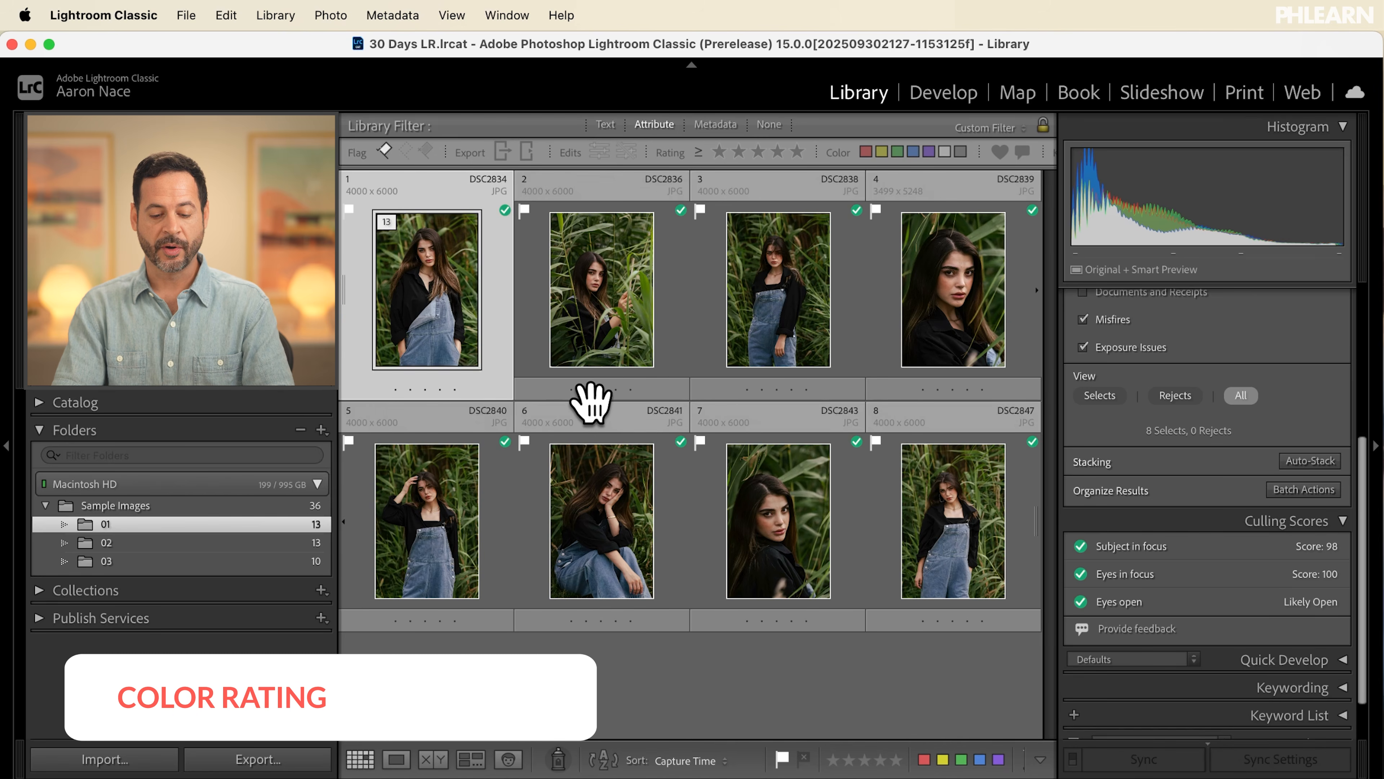
pyautogui.press('6')
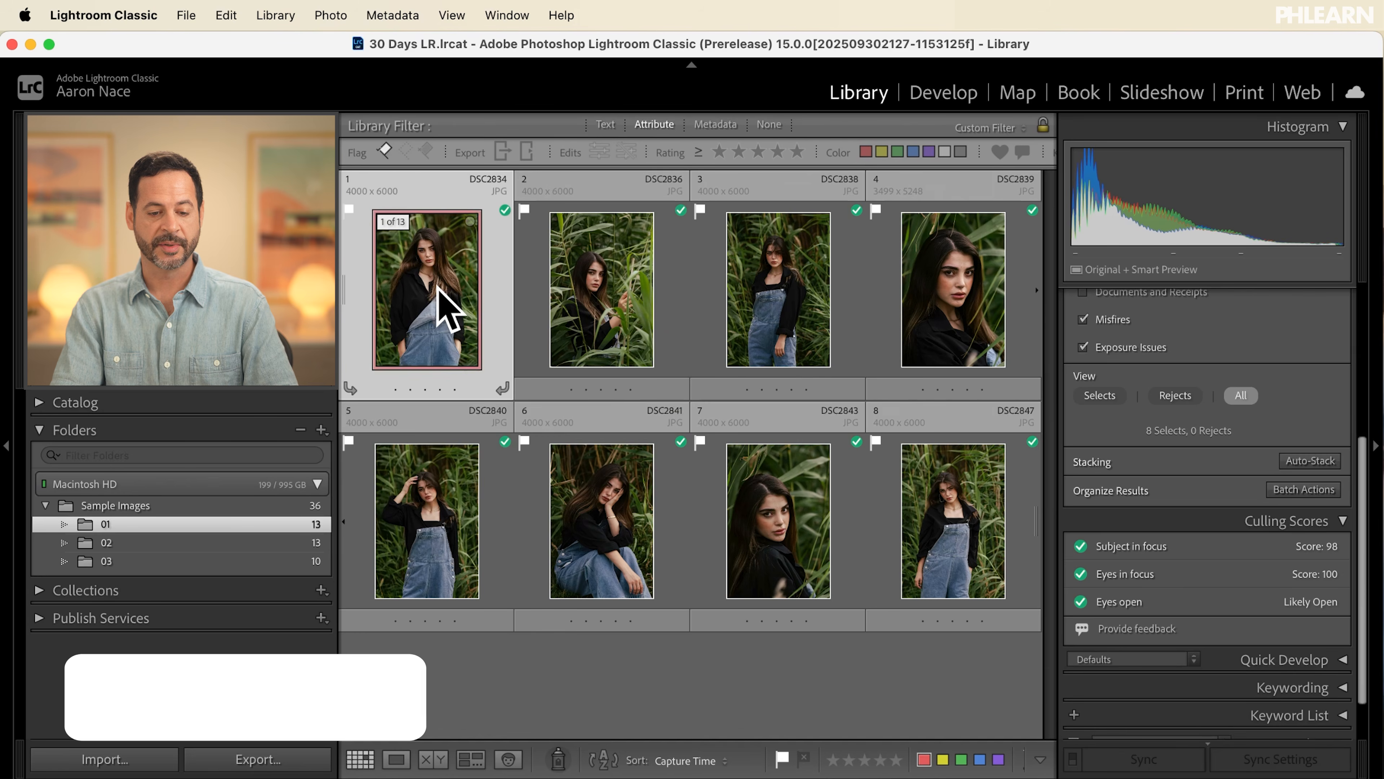
pyautogui.press('6')
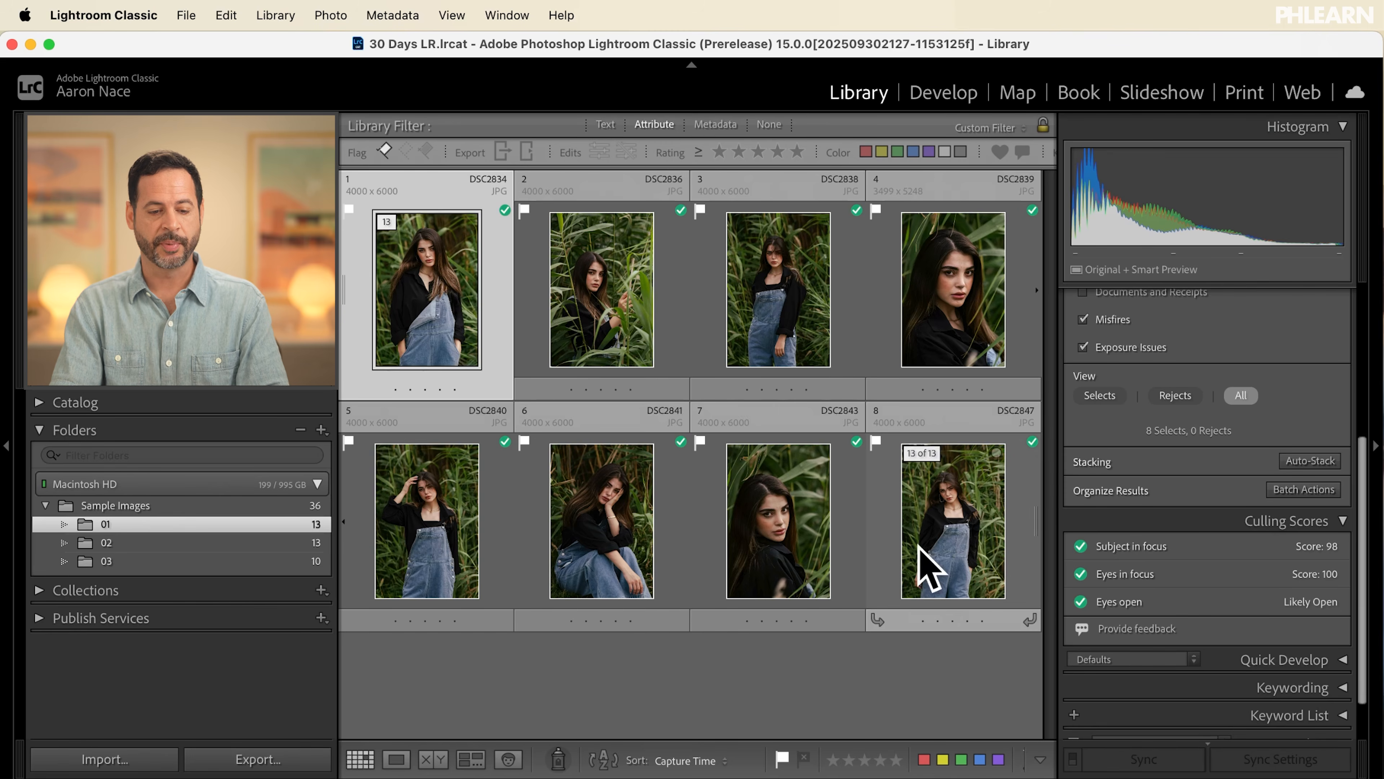
# Step: Select all the flagged photos from DSC2834 to DSC2847 and compare them in Survey view with the side panels hidden
pyautogui.keyDown('shift'); pyautogui.click(944, 518); pyautogui.keyUp('shift')
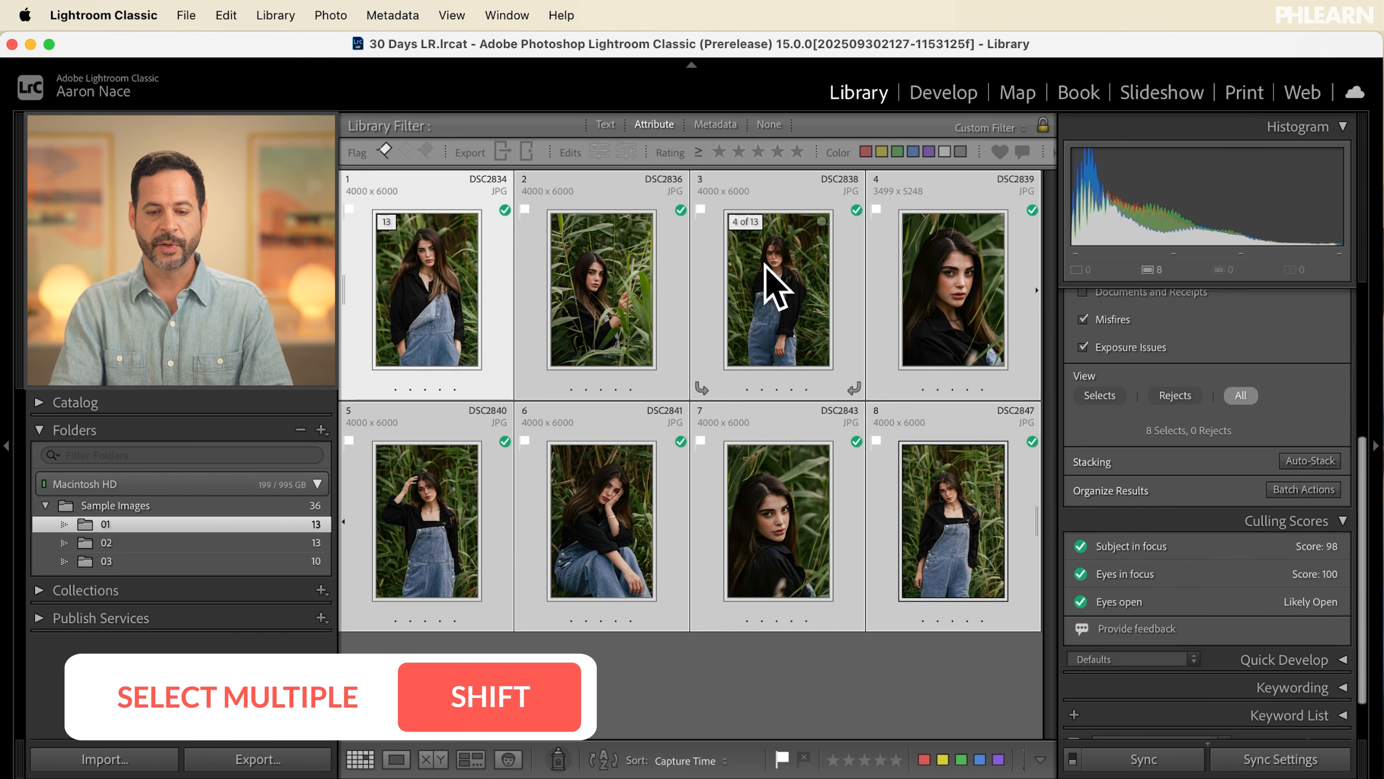
pyautogui.click(472, 760)
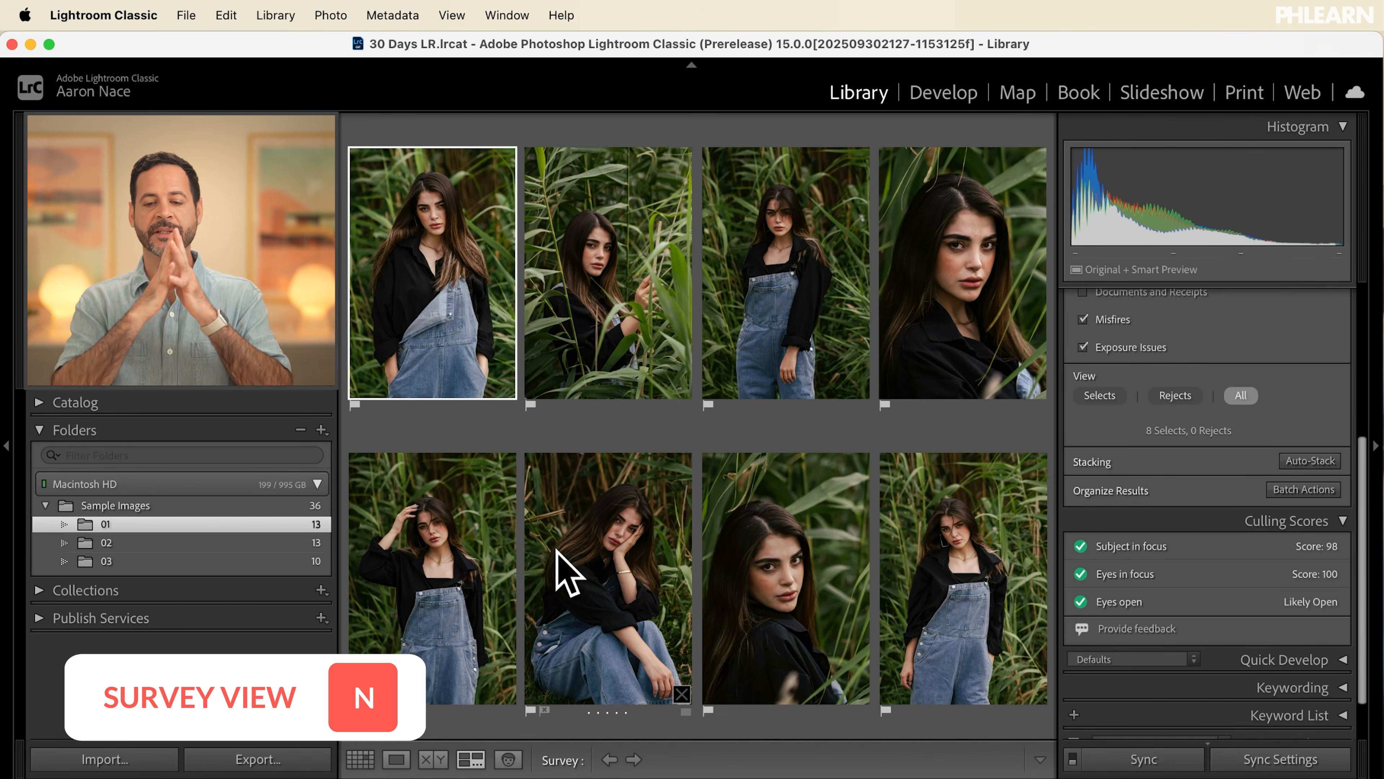
pyautogui.hotkey('shift', 'Tab')
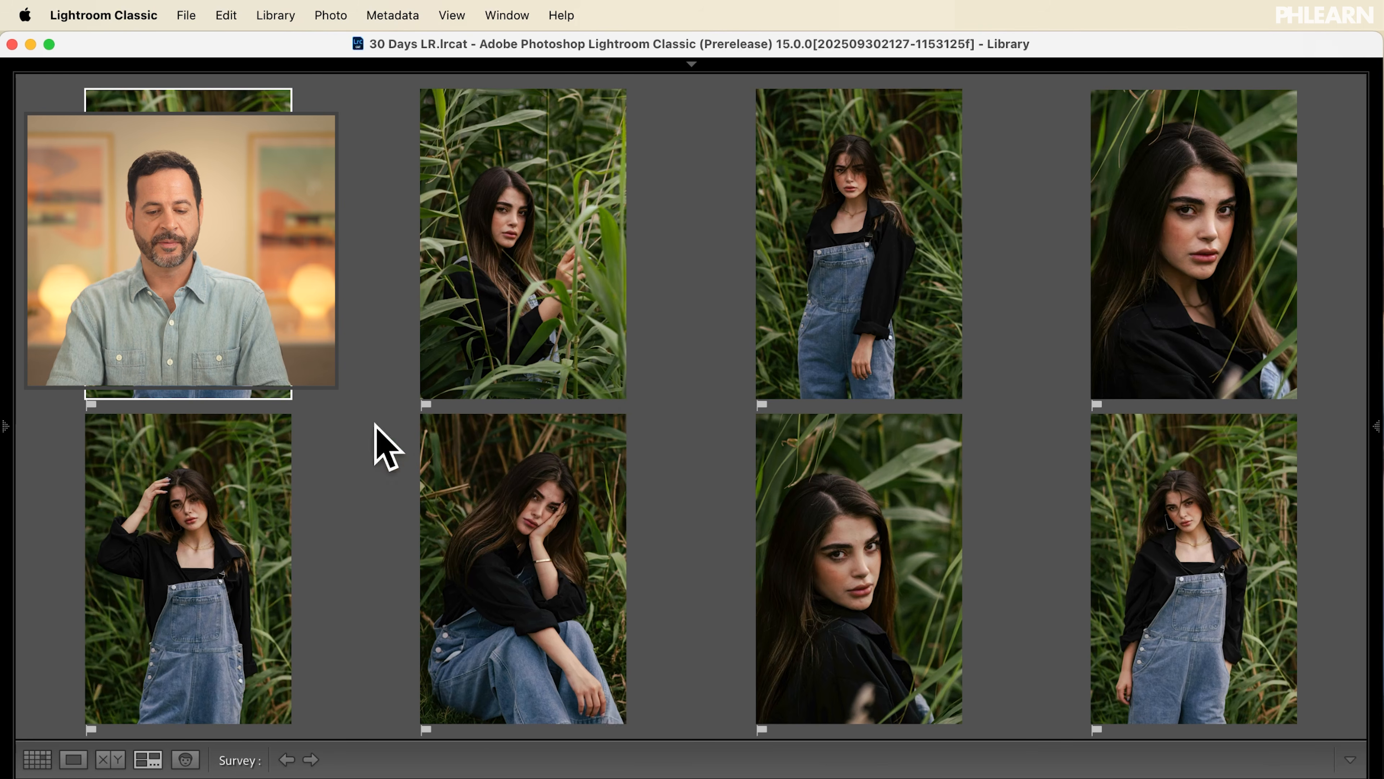
# Step: Remove the weaker photos from the survey one by one until only DSC2838 and DSC2841 remain
pyautogui.moveTo(283, 403)
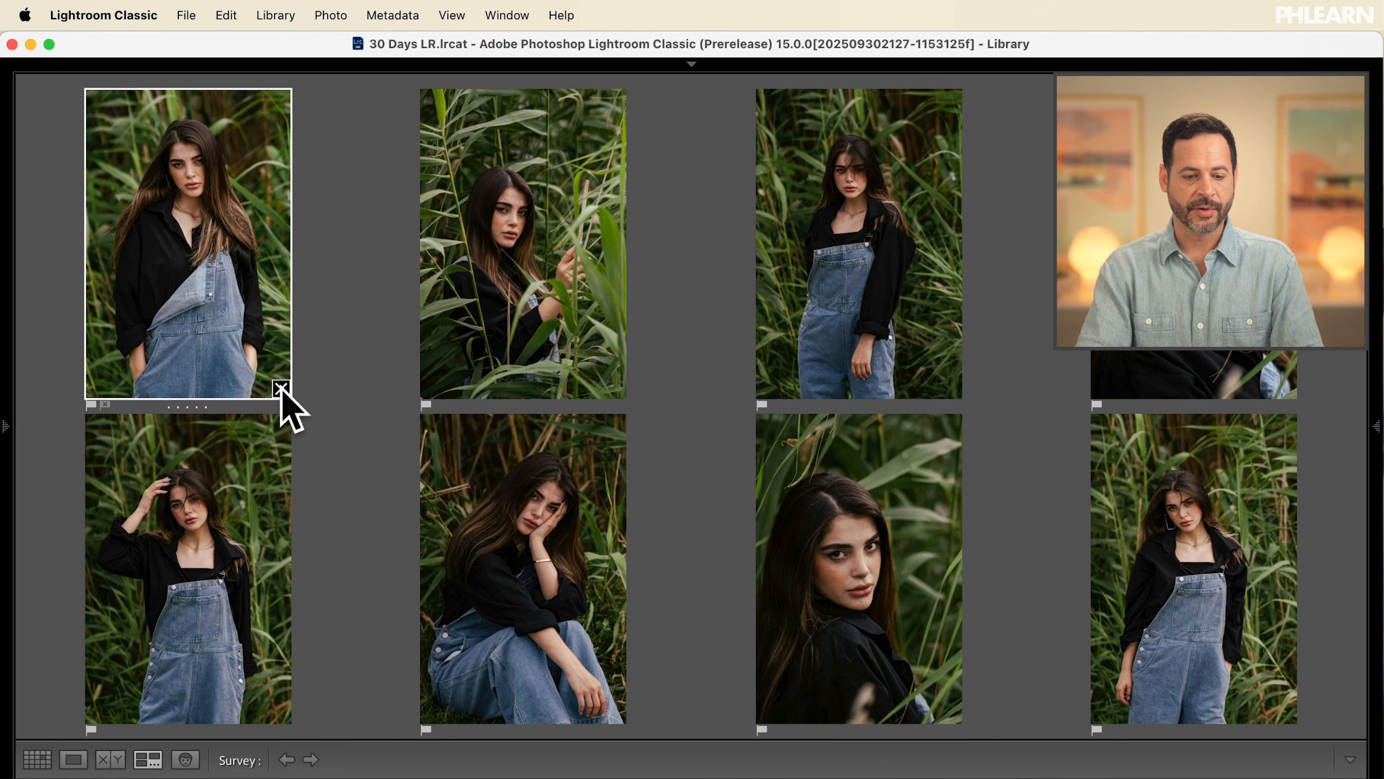
pyautogui.click(281, 388)
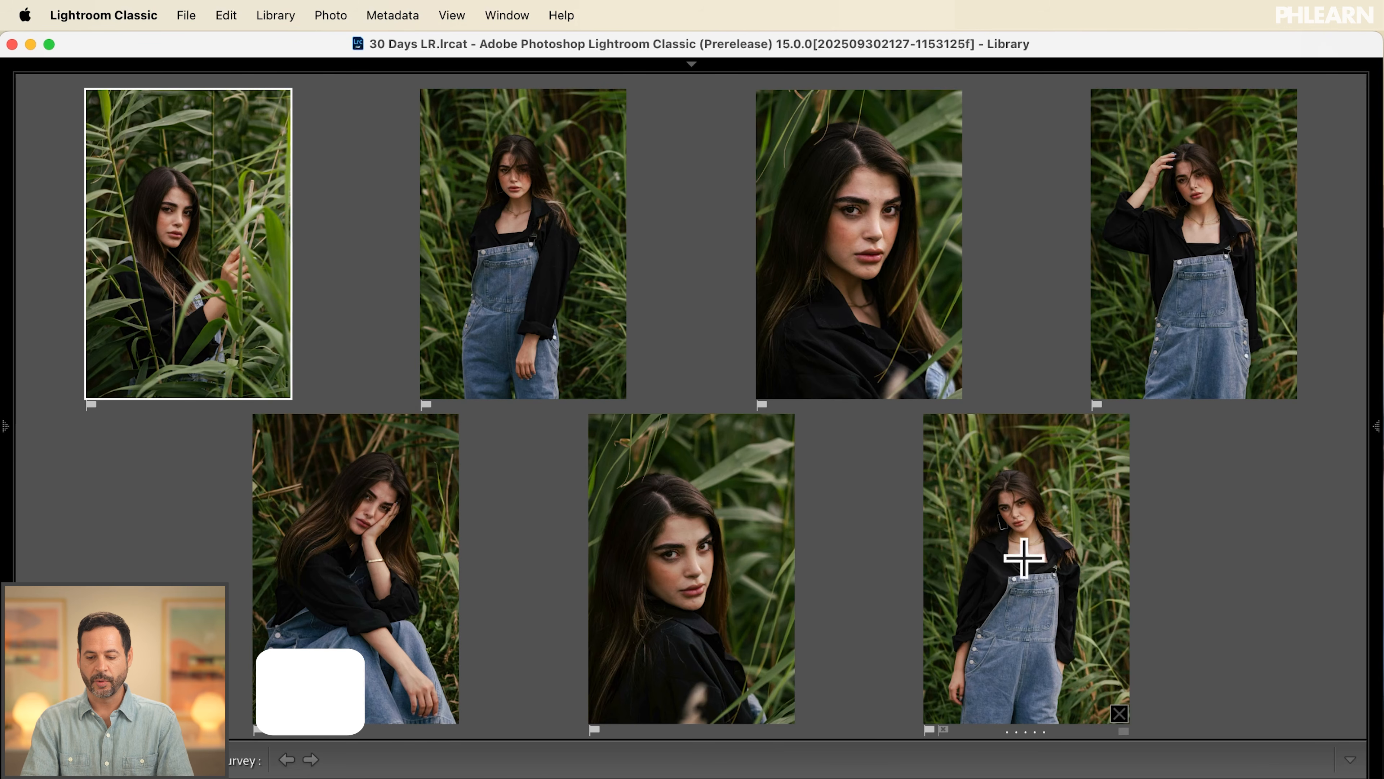
pyautogui.keyDown('super'); pyautogui.click(1017, 566); pyautogui.keyUp('super')
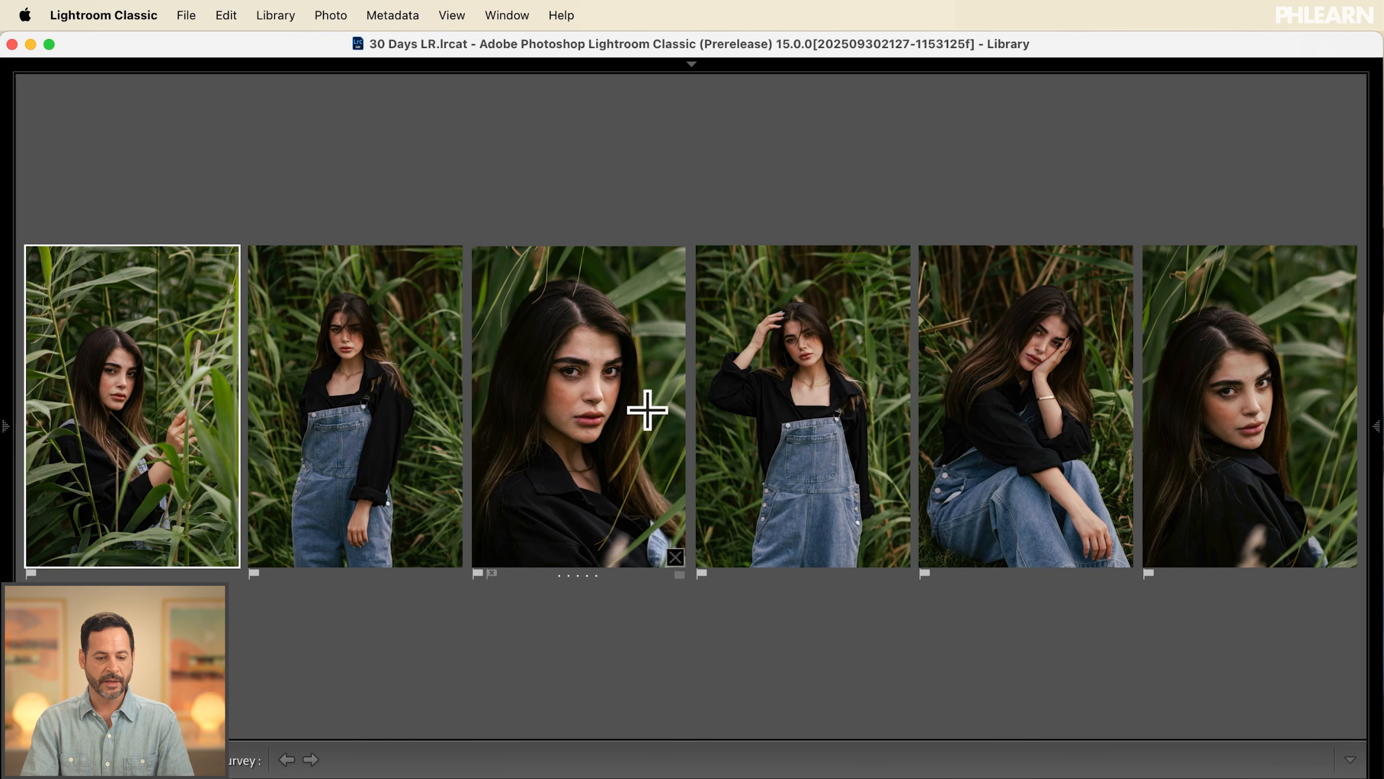
pyautogui.keyDown('super'); pyautogui.click(784, 431); pyautogui.keyUp('super')
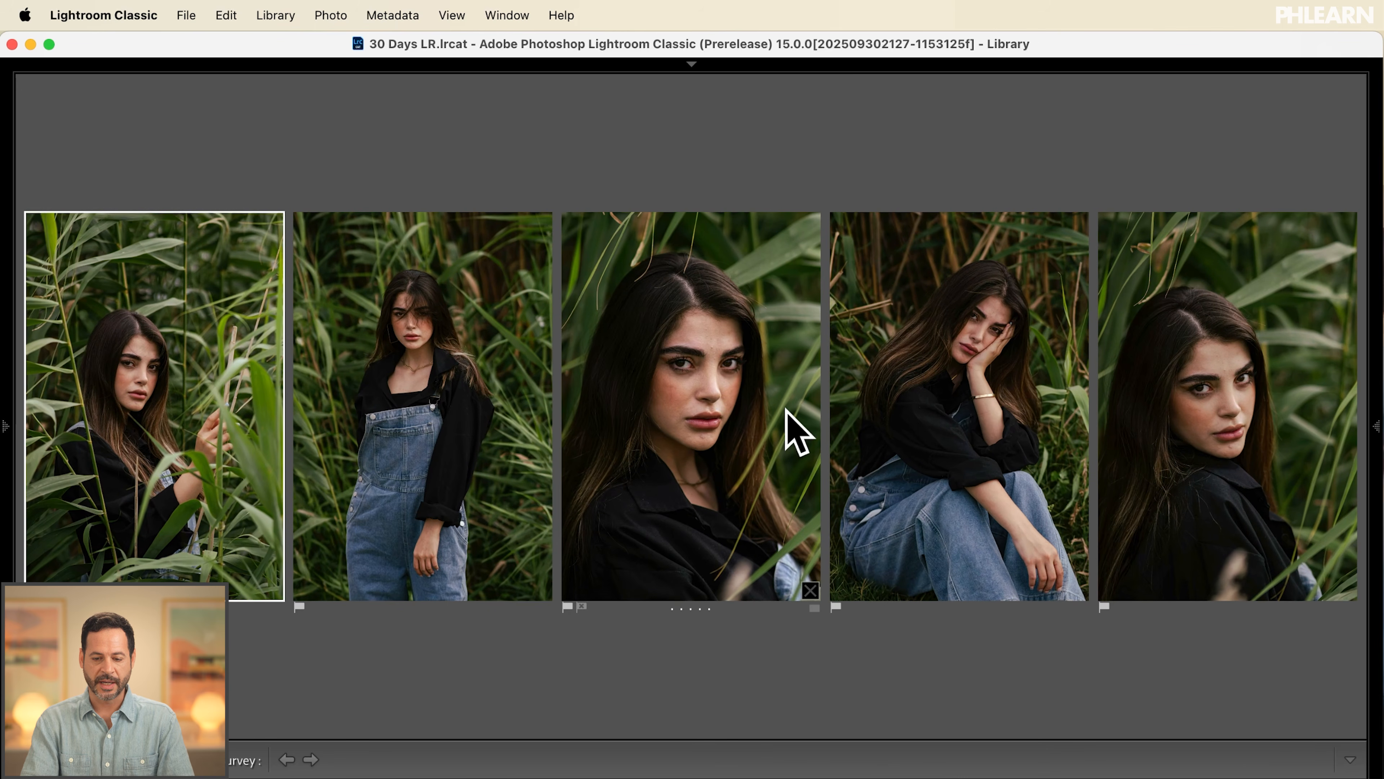
pyautogui.keyDown('super'); pyautogui.click(1163, 429); pyautogui.keyUp('super')
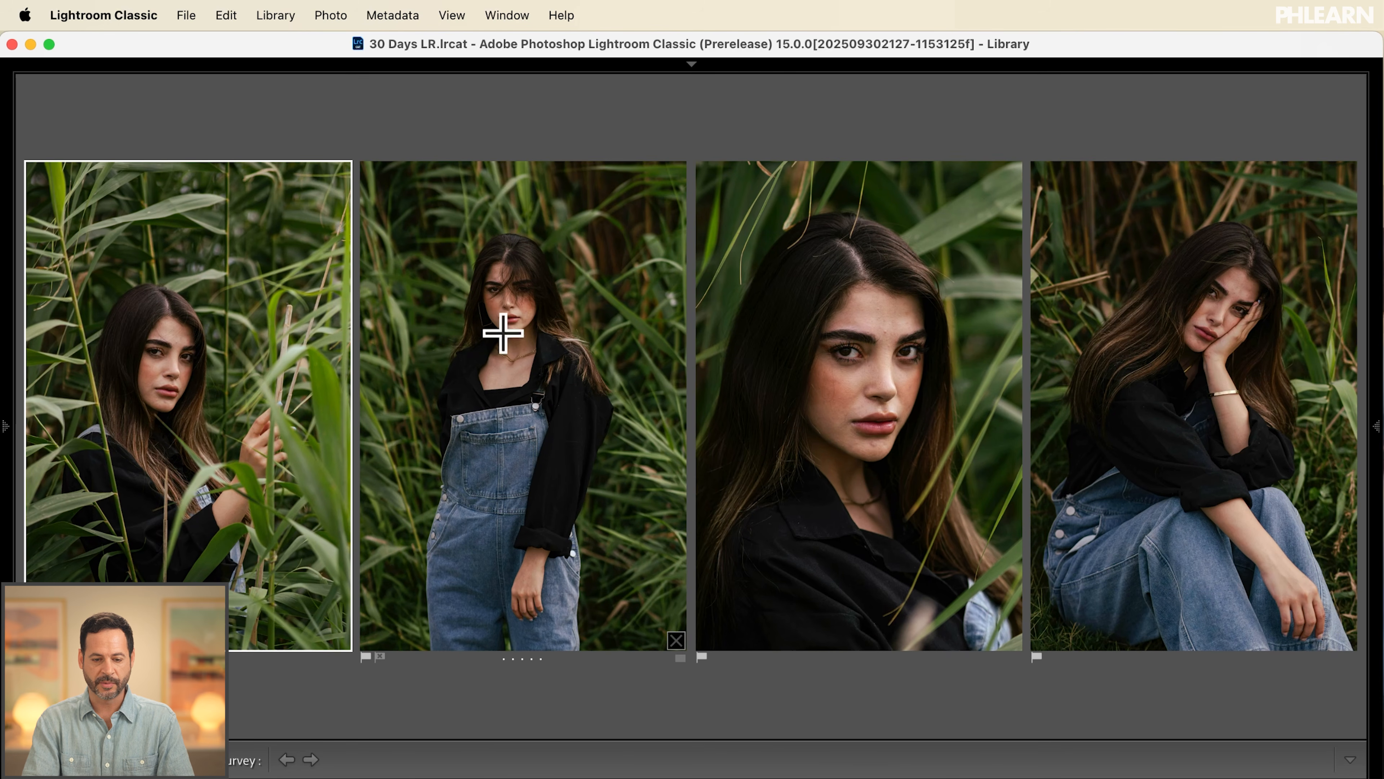
pyautogui.keyDown('super'); pyautogui.click(911, 411); pyautogui.keyUp('super')
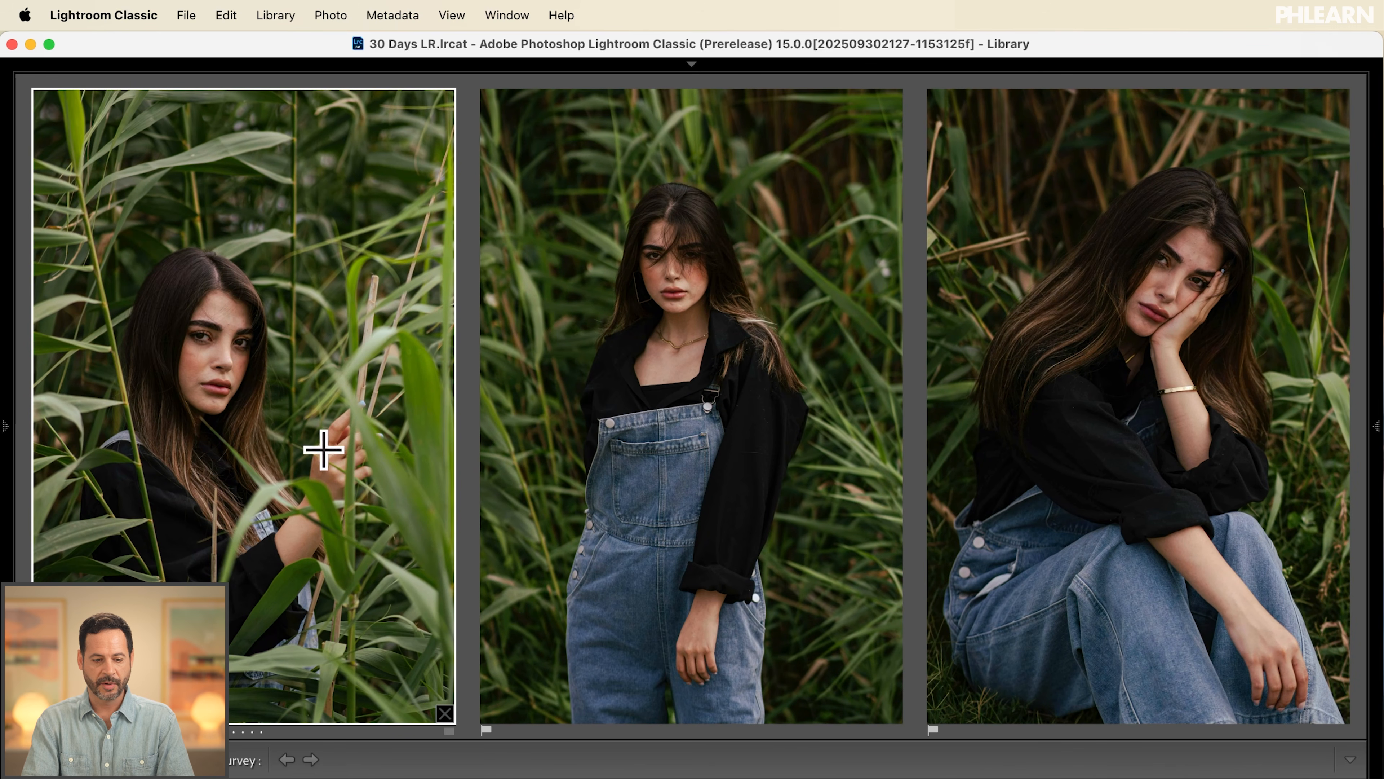
pyautogui.keyDown('super'); pyautogui.click(336, 451); pyautogui.keyUp('super')
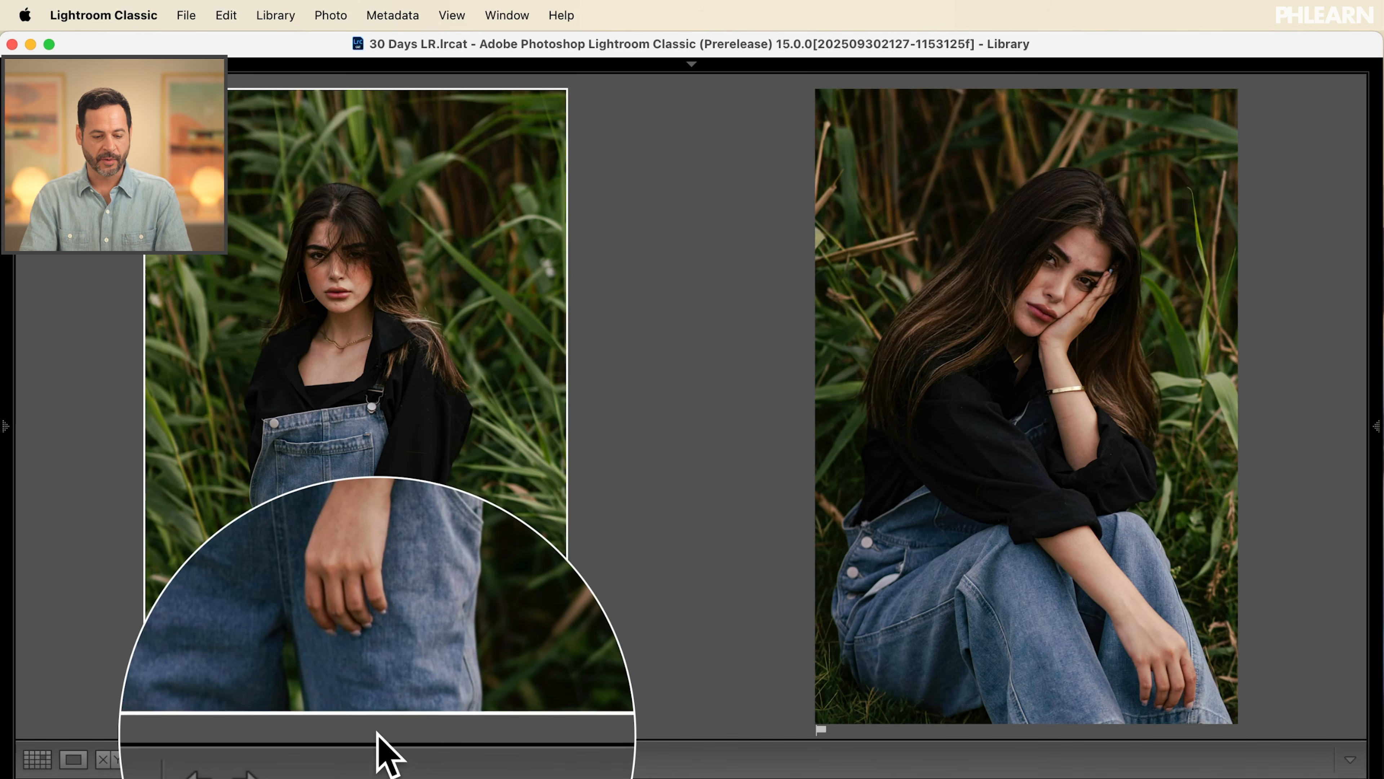
# Step: Give both remaining survey photos, the standing and the seated portrait, a five-star rating
pyautogui.click(374, 729)
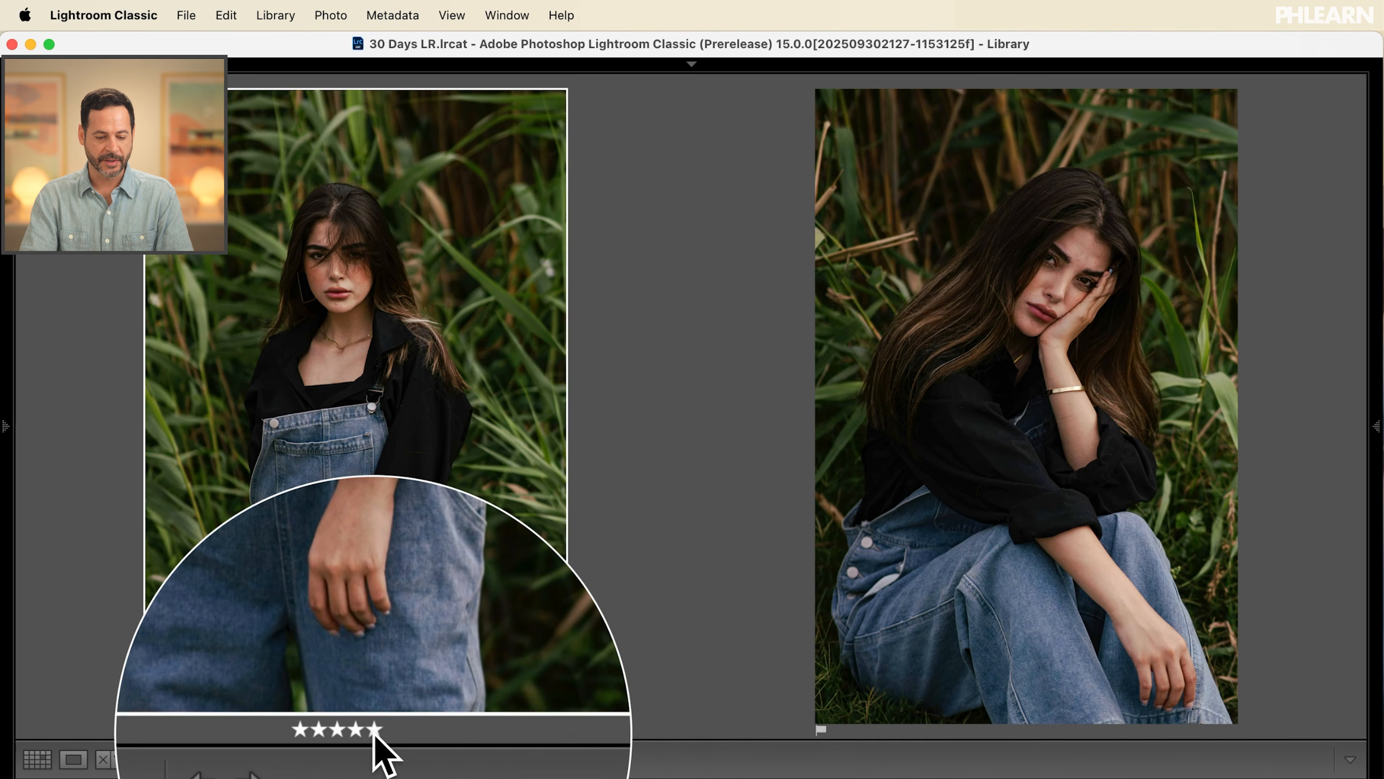
pyautogui.click(1042, 456)
pyautogui.press('5')
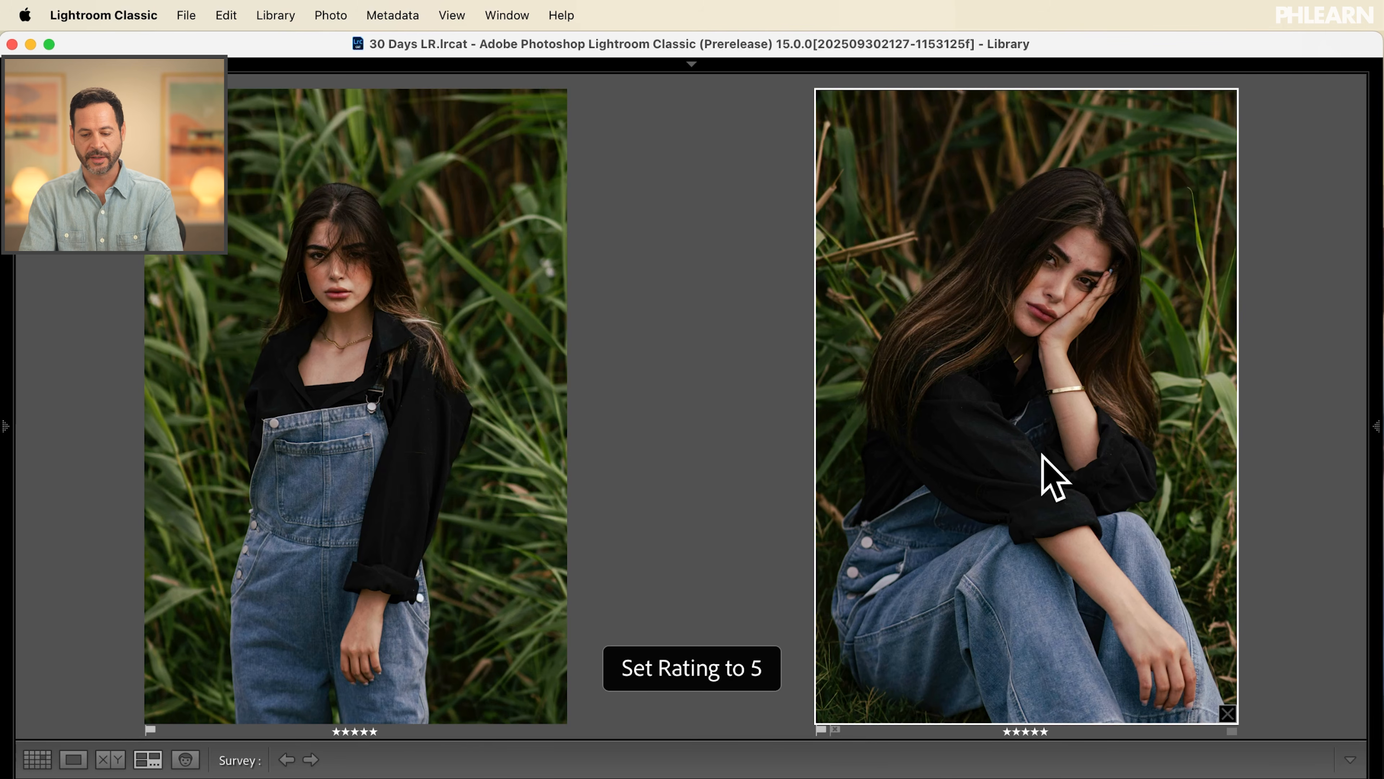
# Step: Return to Grid view with the panels shown and filter the flagged photos in folder 01 to five stars
pyautogui.click(37, 759)
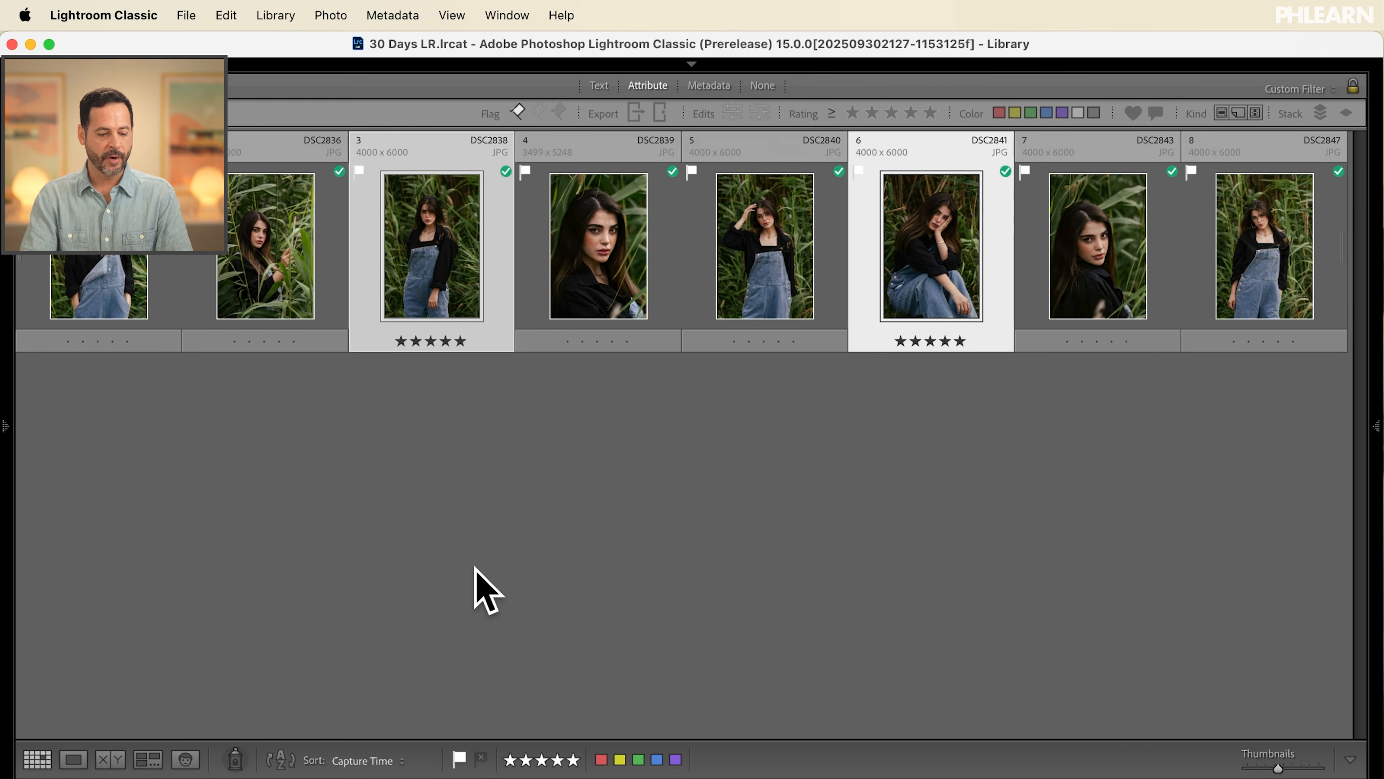
pyautogui.hotkey('shift', 'Tab')
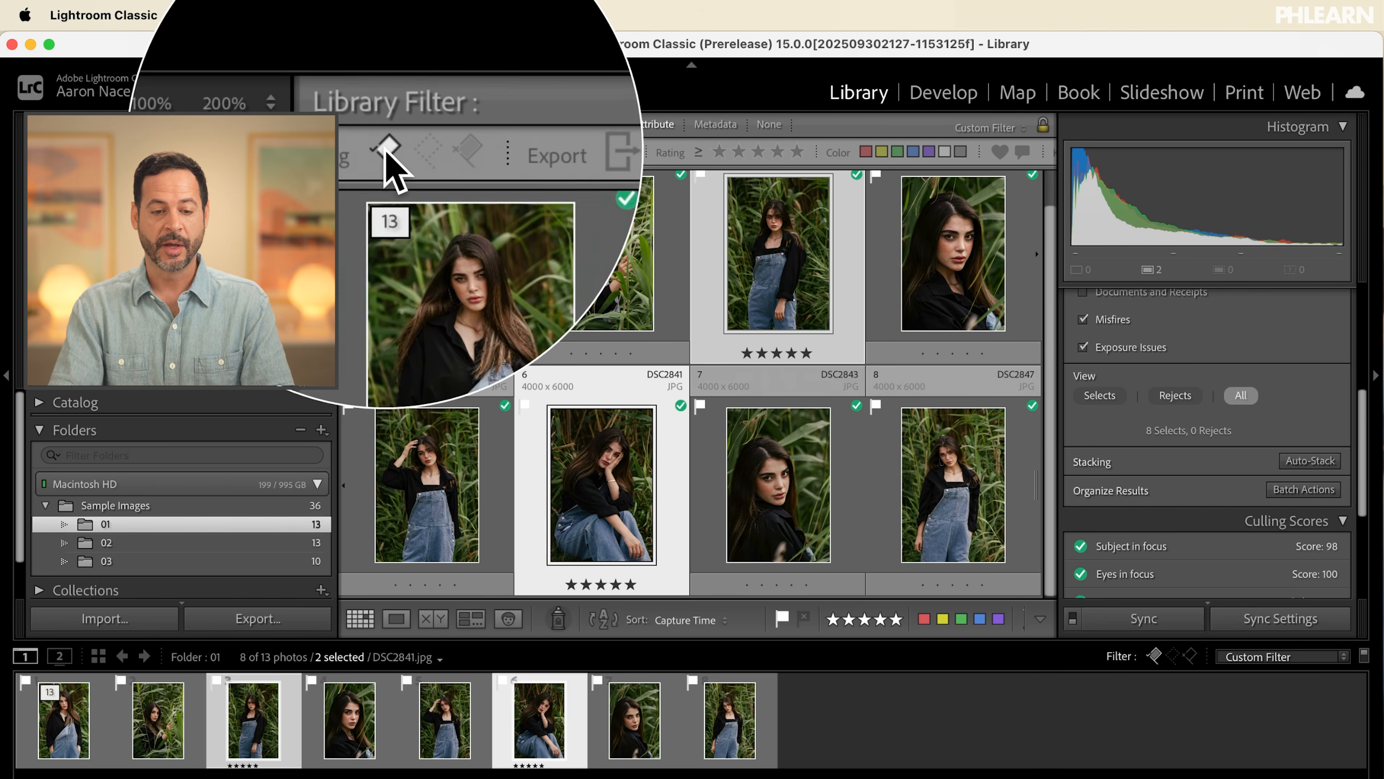
pyautogui.click(796, 152)
pyautogui.click(772, 341)
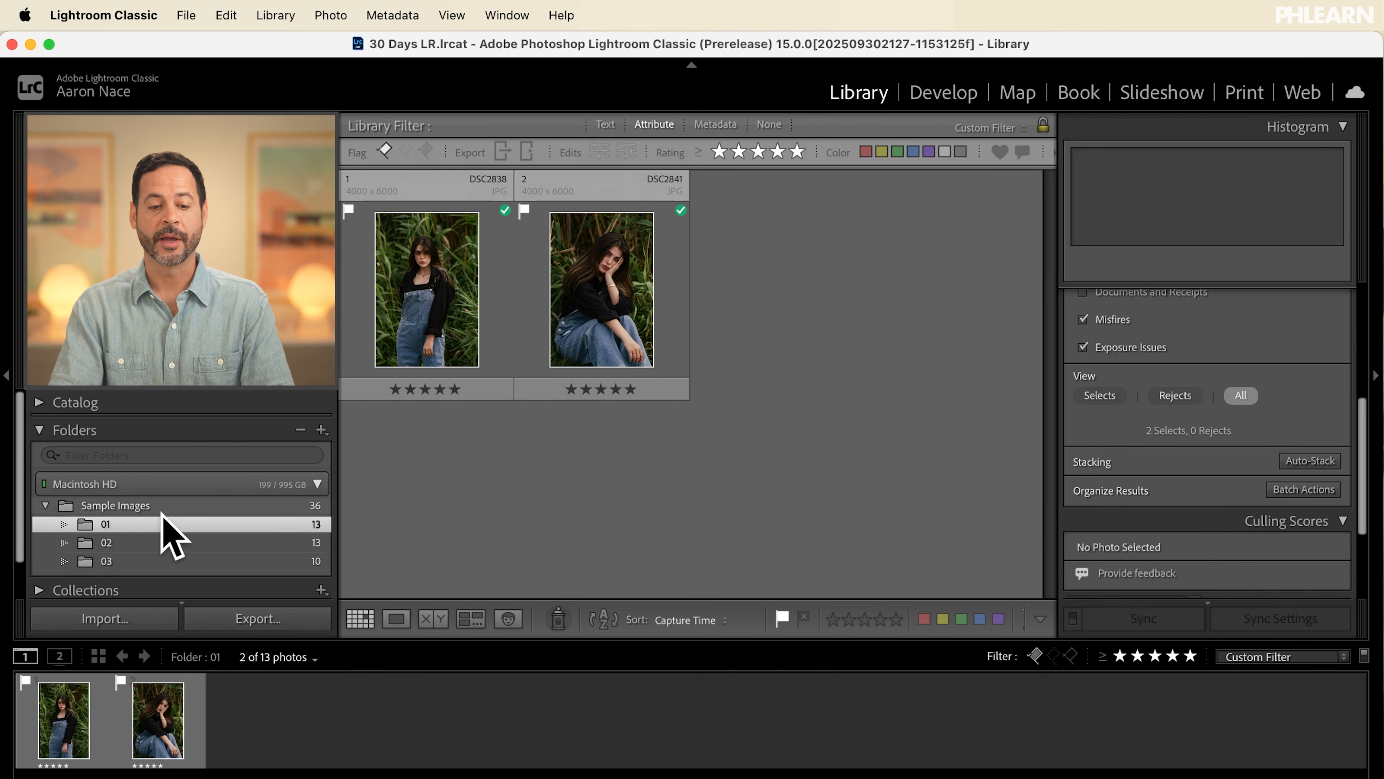
# Step: Open folder 02, expand the stack on DSC2956 and look through its photos
pyautogui.click(164, 543)
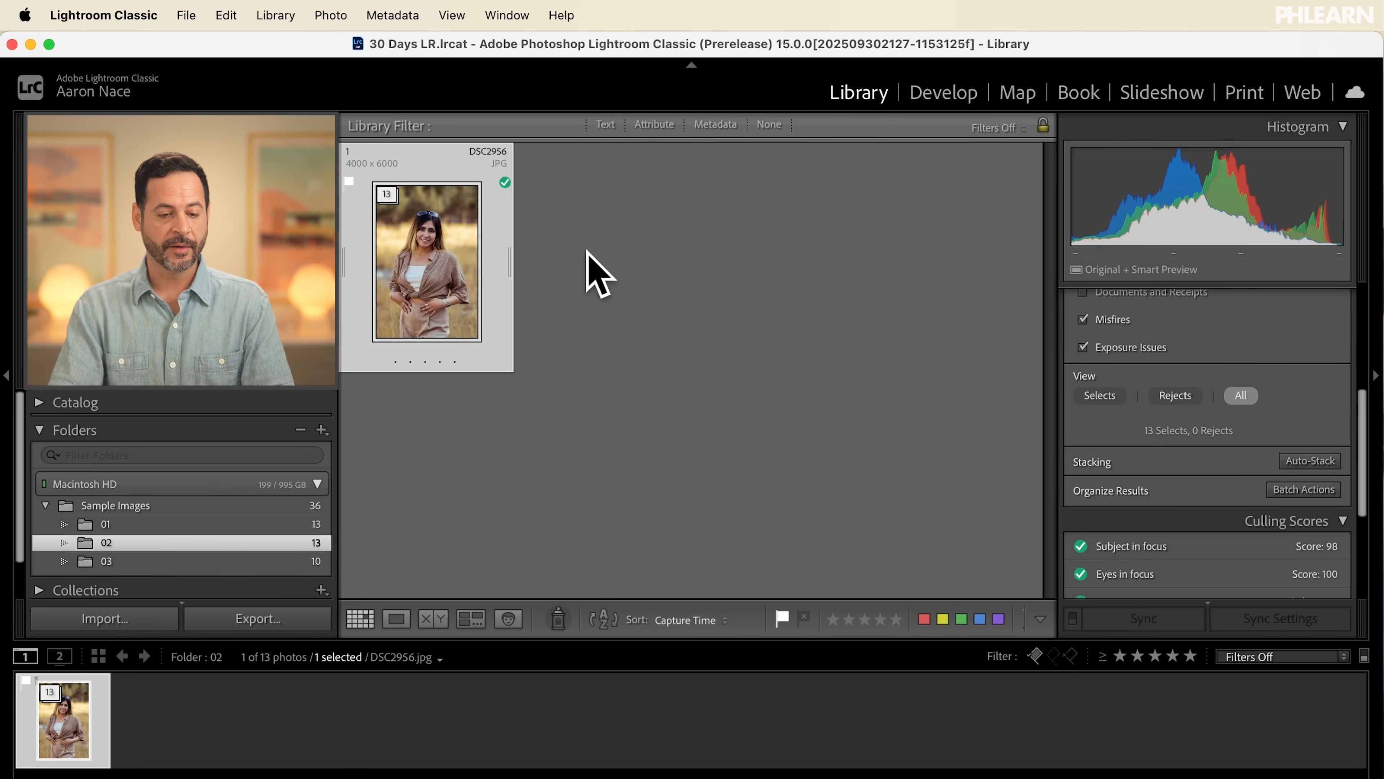
pyautogui.click(387, 194)
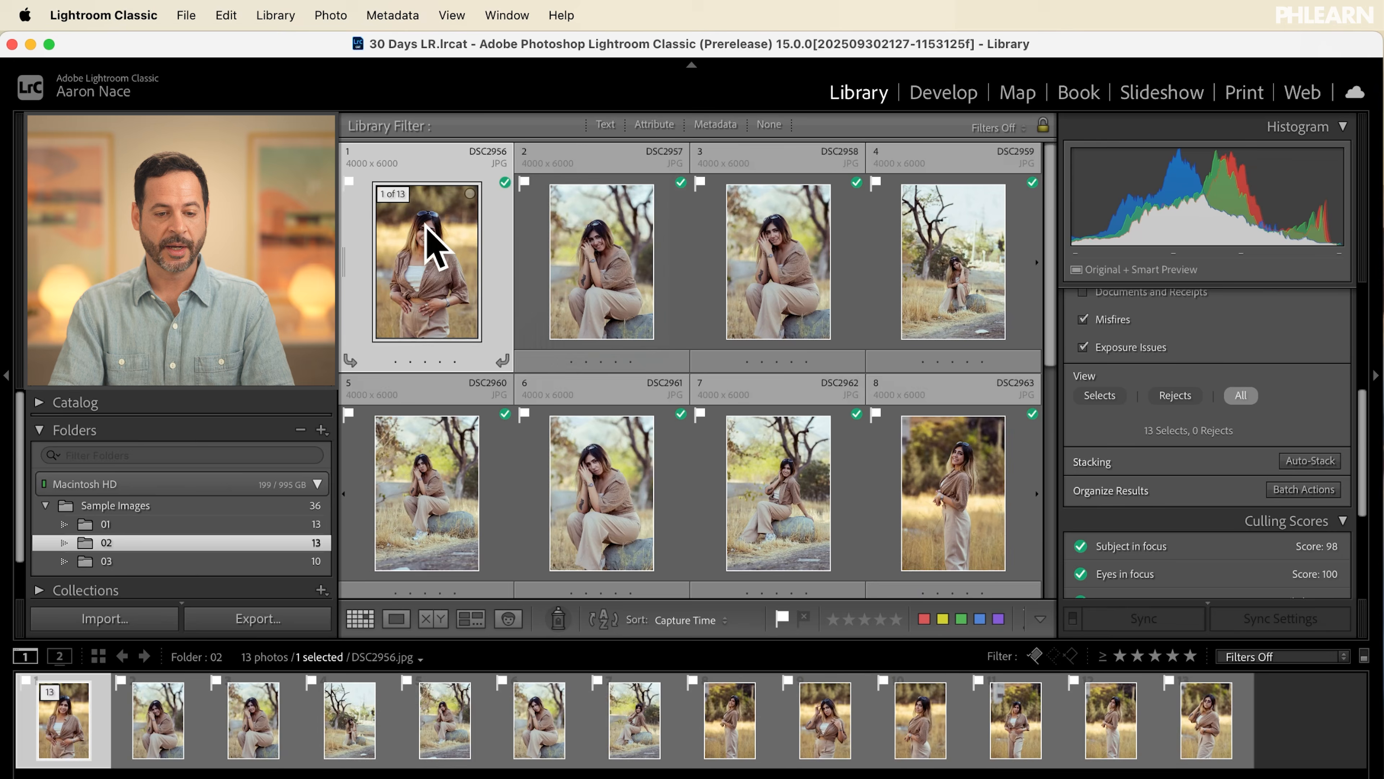
pyautogui.scroll(-5, 565, 356)
pyautogui.scroll(5, 565, 356)
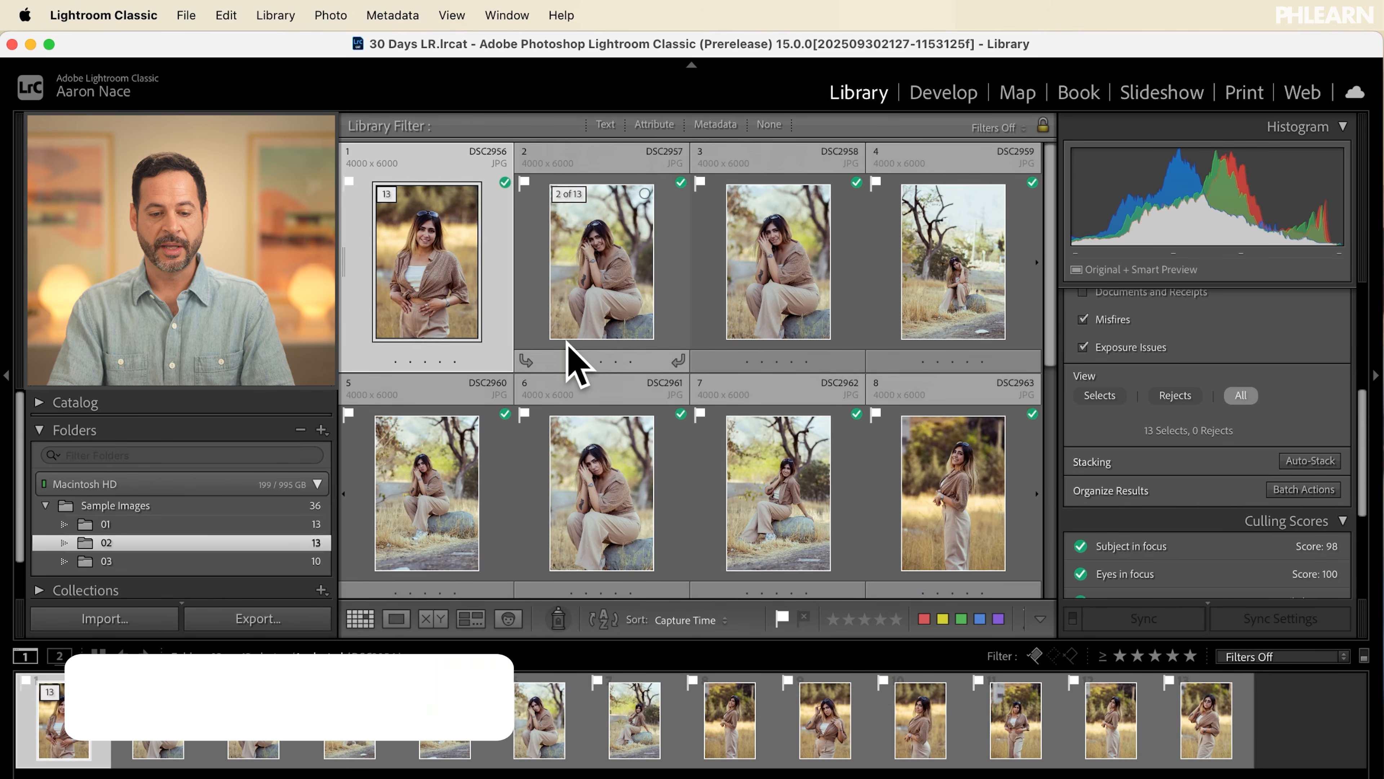
# Step: Select all photos in folder 02 and show them in Survey view with the panels hidden
pyautogui.press('super+a')
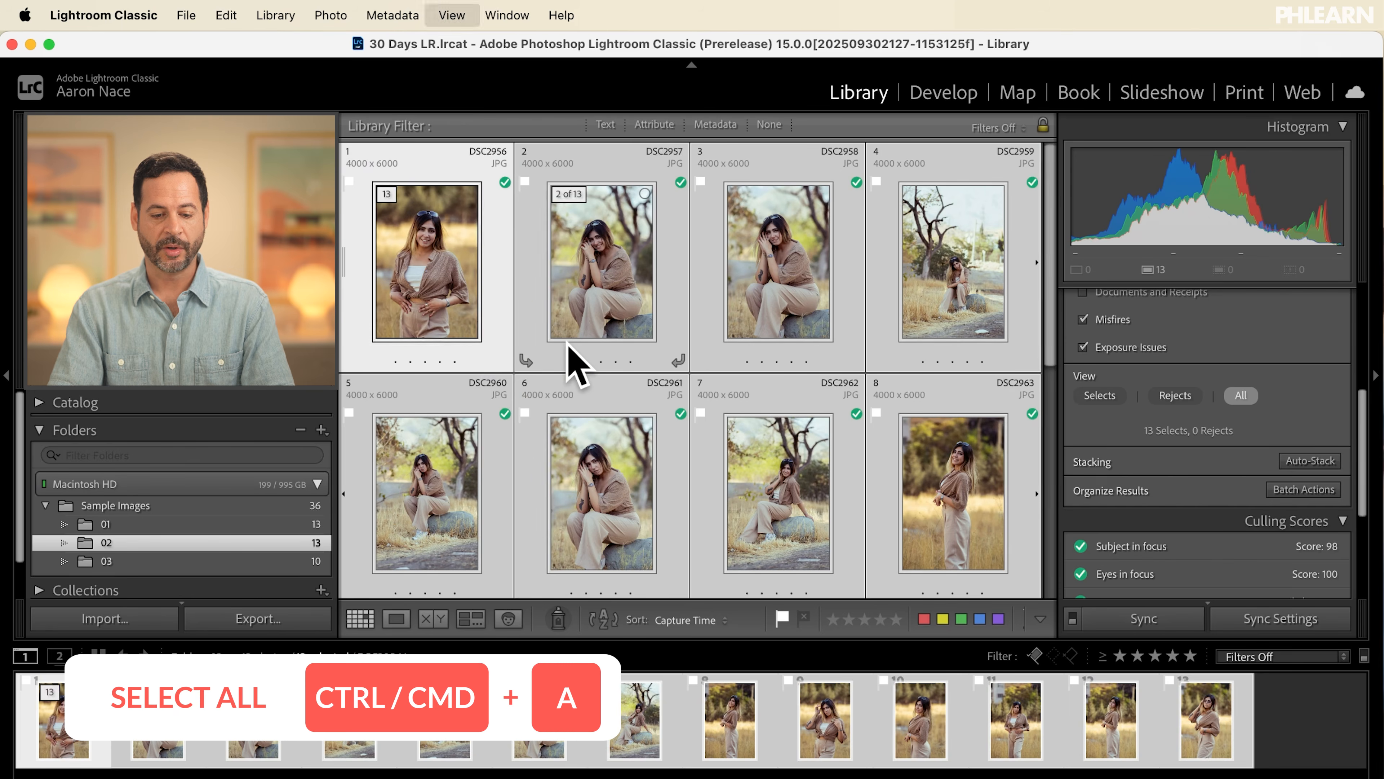
pyautogui.press('n')
pyautogui.hotkey('shift', 'Tab')
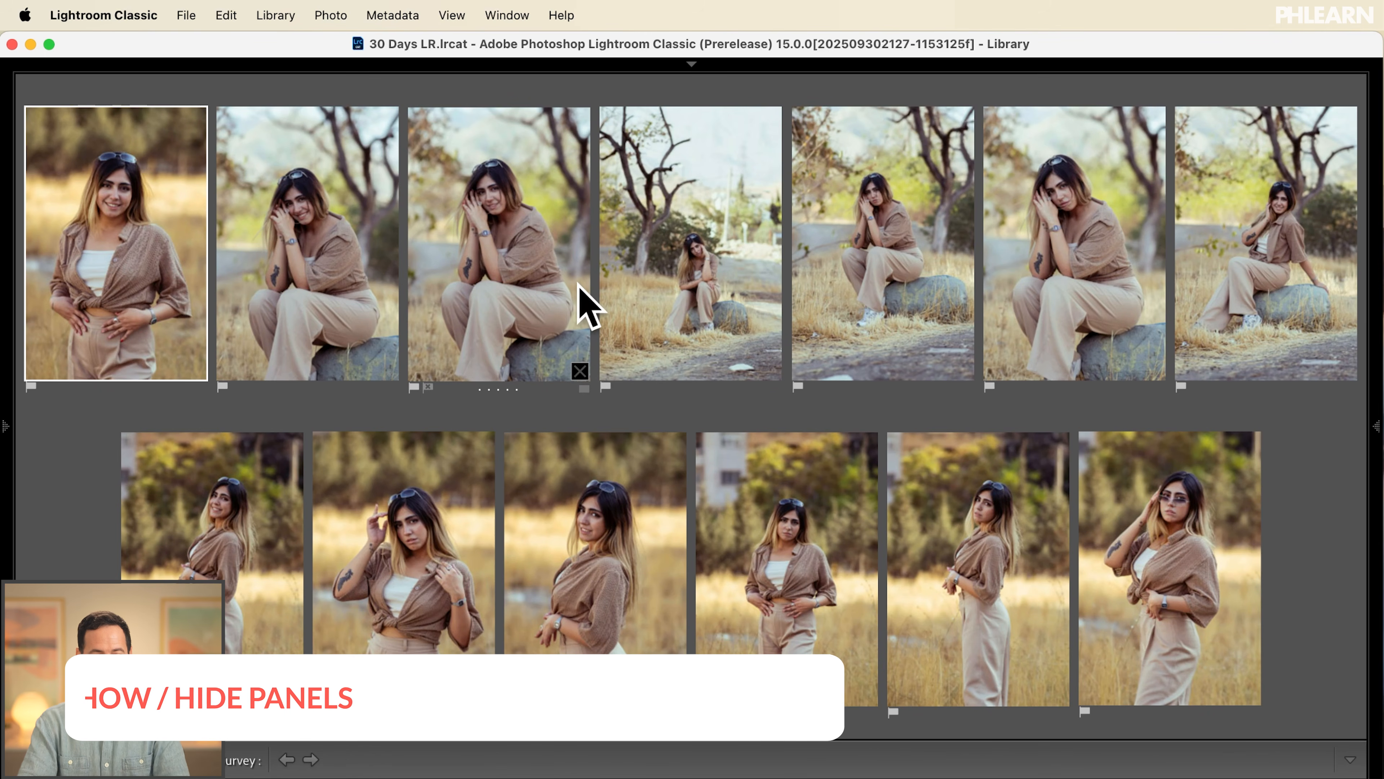
# Step: Remove all portraits seated on the rock and the unsmiling front-facing standing portrait from the folder 02 survey
pyautogui.click(582, 387)
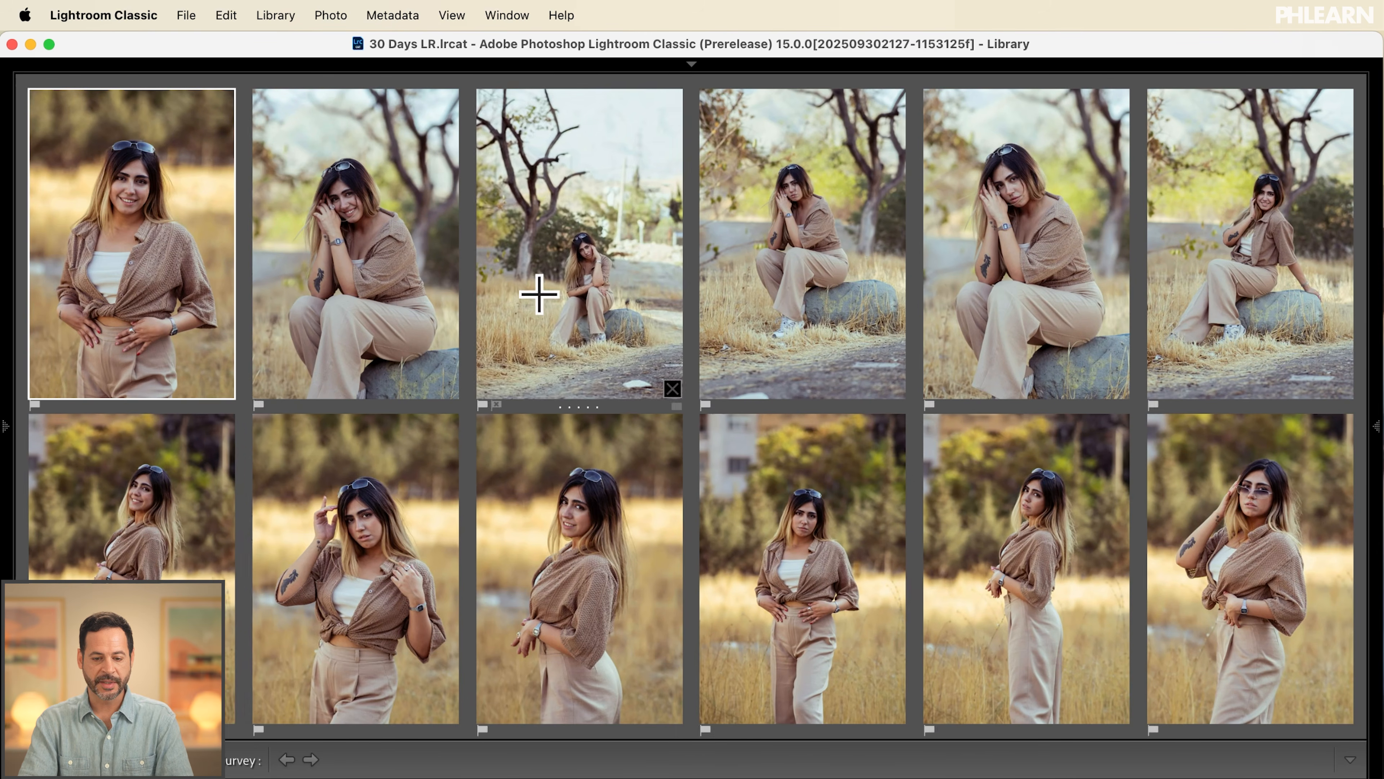
pyautogui.click(667, 386)
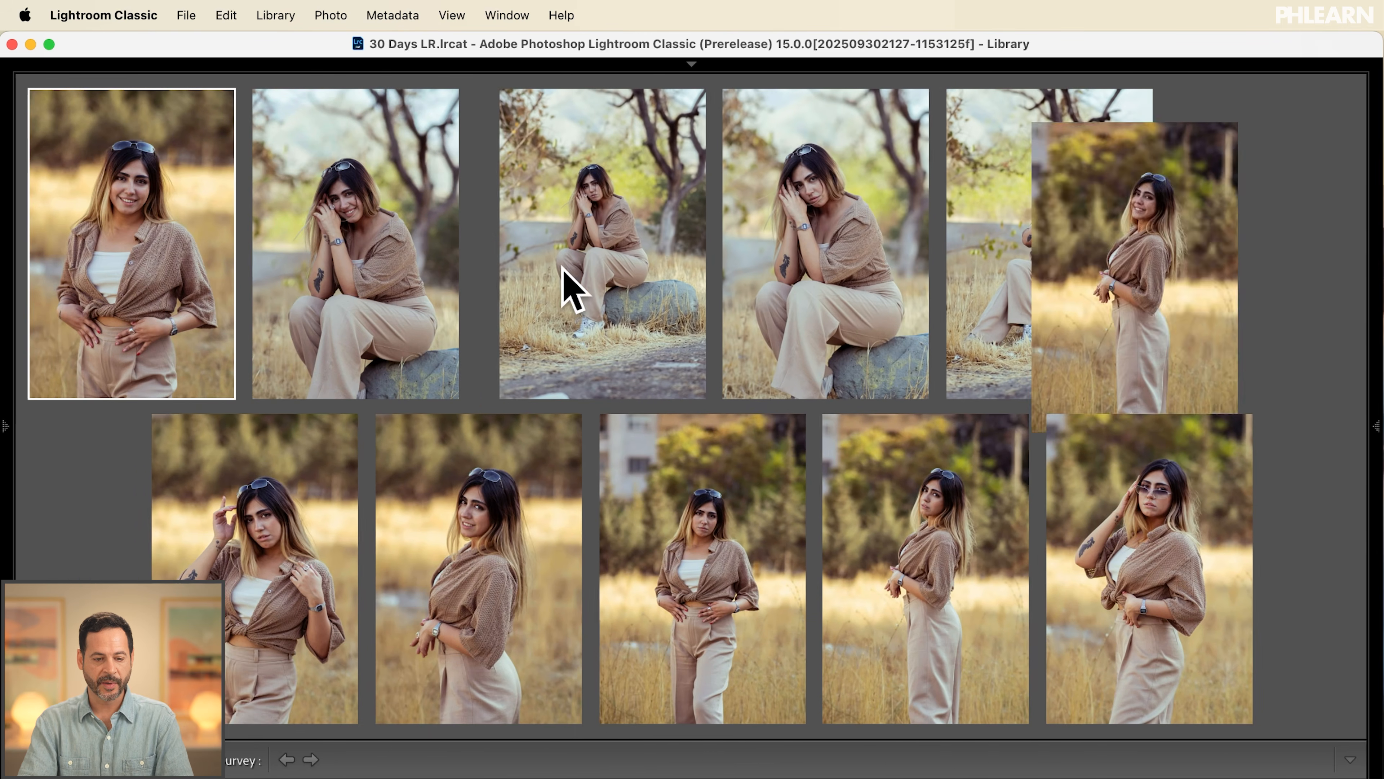
pyautogui.click(447, 384)
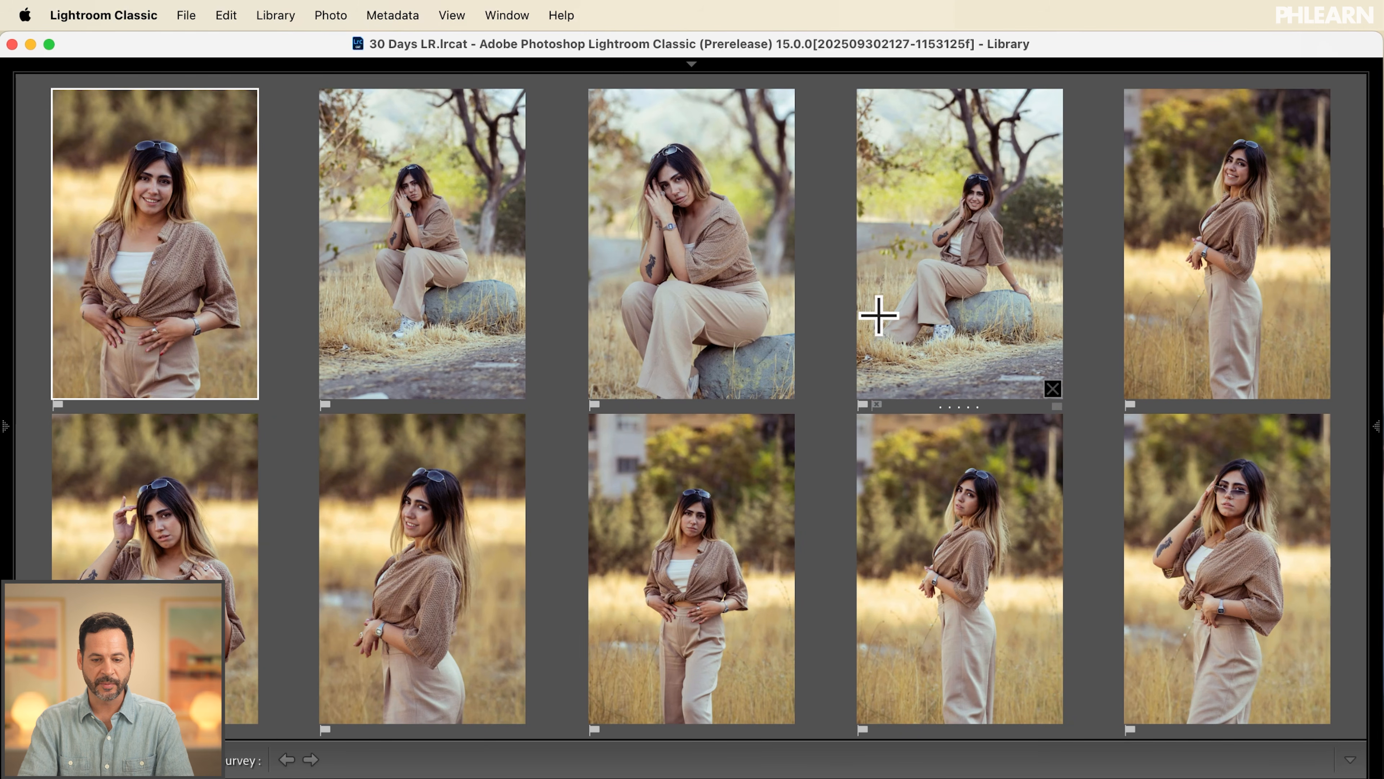
pyautogui.keyDown('super'); pyautogui.click(906, 277); pyautogui.keyUp('super')
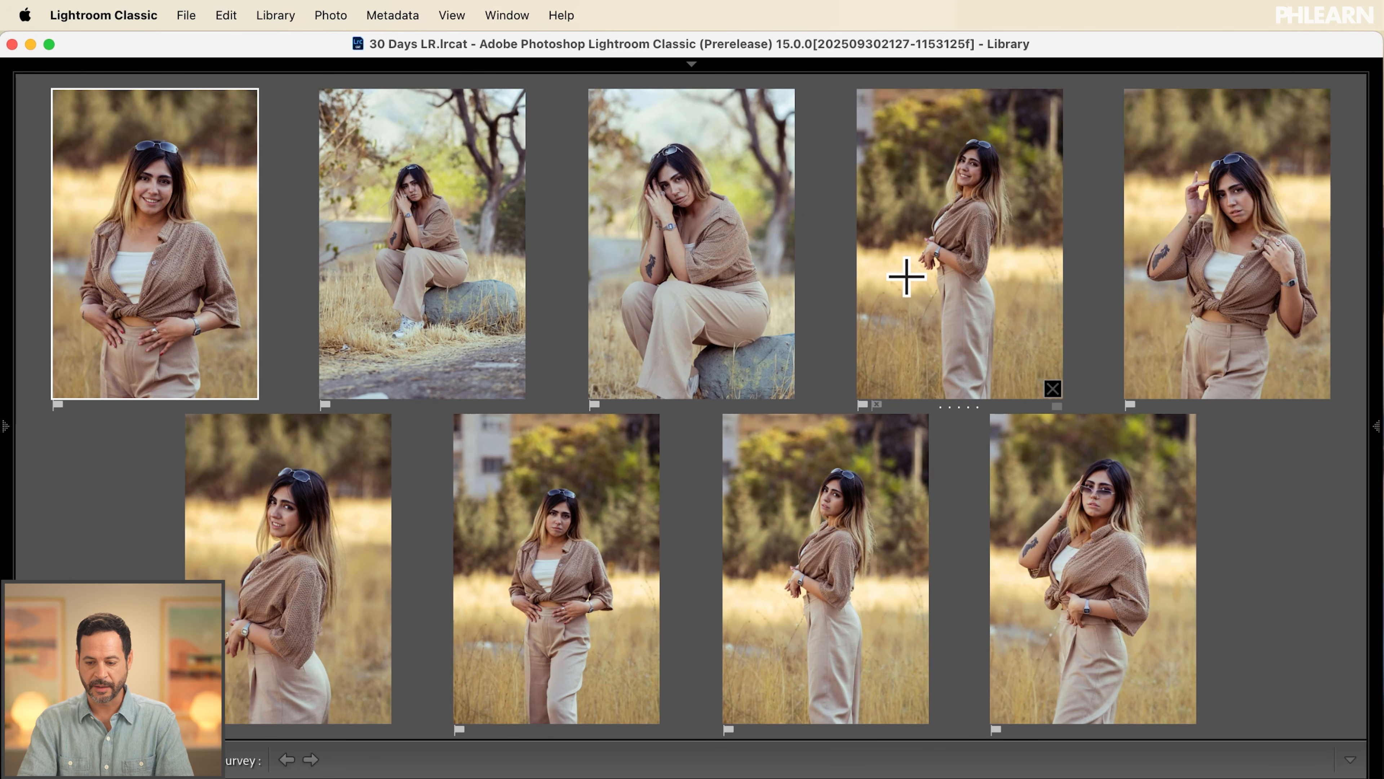
pyautogui.keyDown('super'); pyautogui.click(576, 579); pyautogui.keyUp('super')
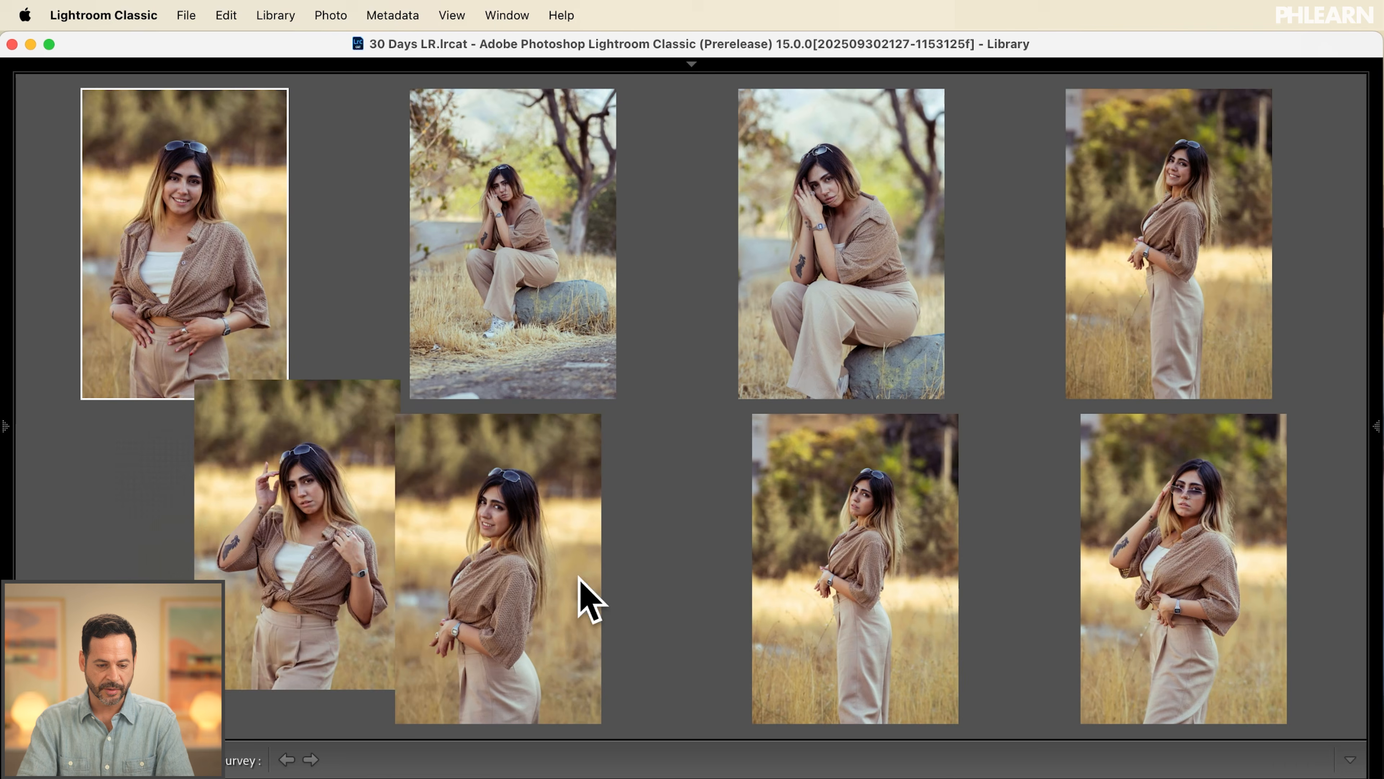
pyautogui.keyDown('super'); pyautogui.click(513, 259); pyautogui.keyUp('super')
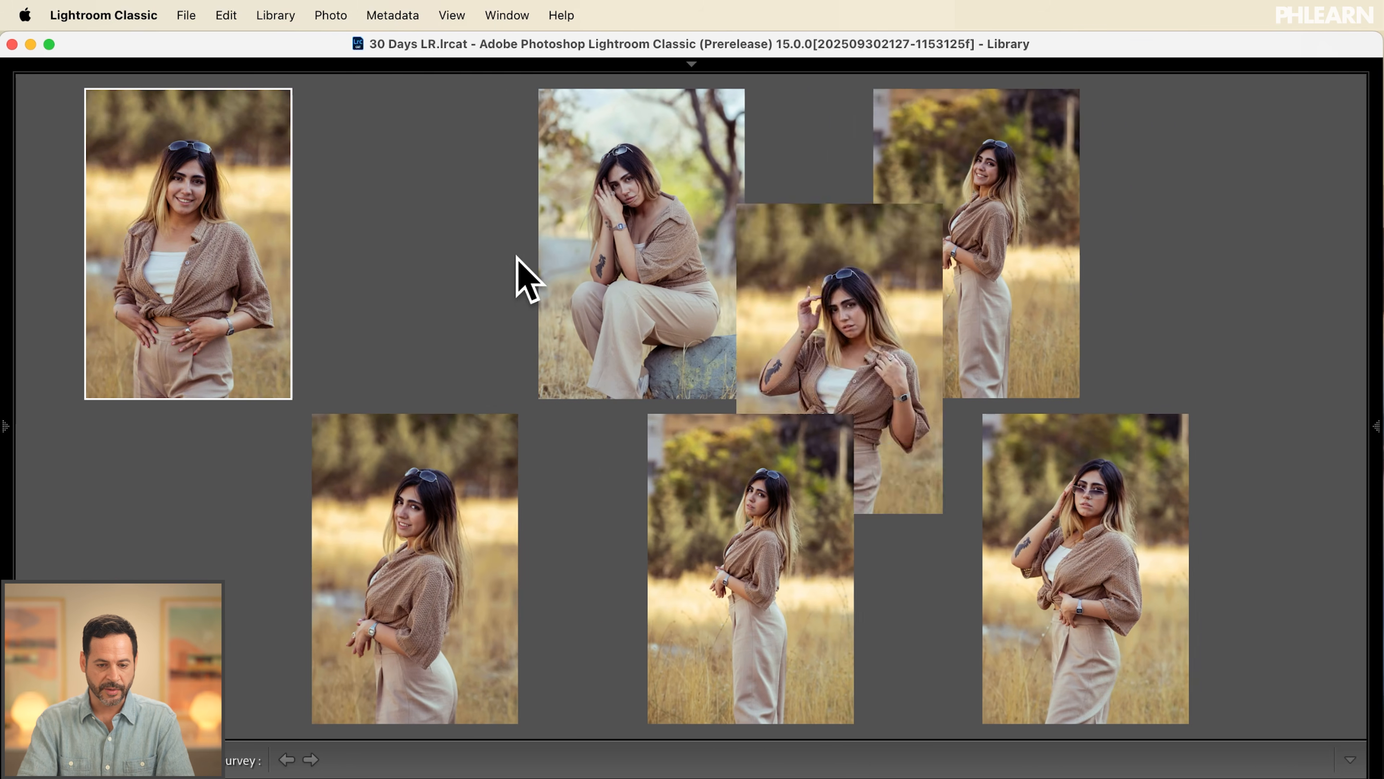
pyautogui.keyDown('super'); pyautogui.click(557, 258); pyautogui.keyUp('super')
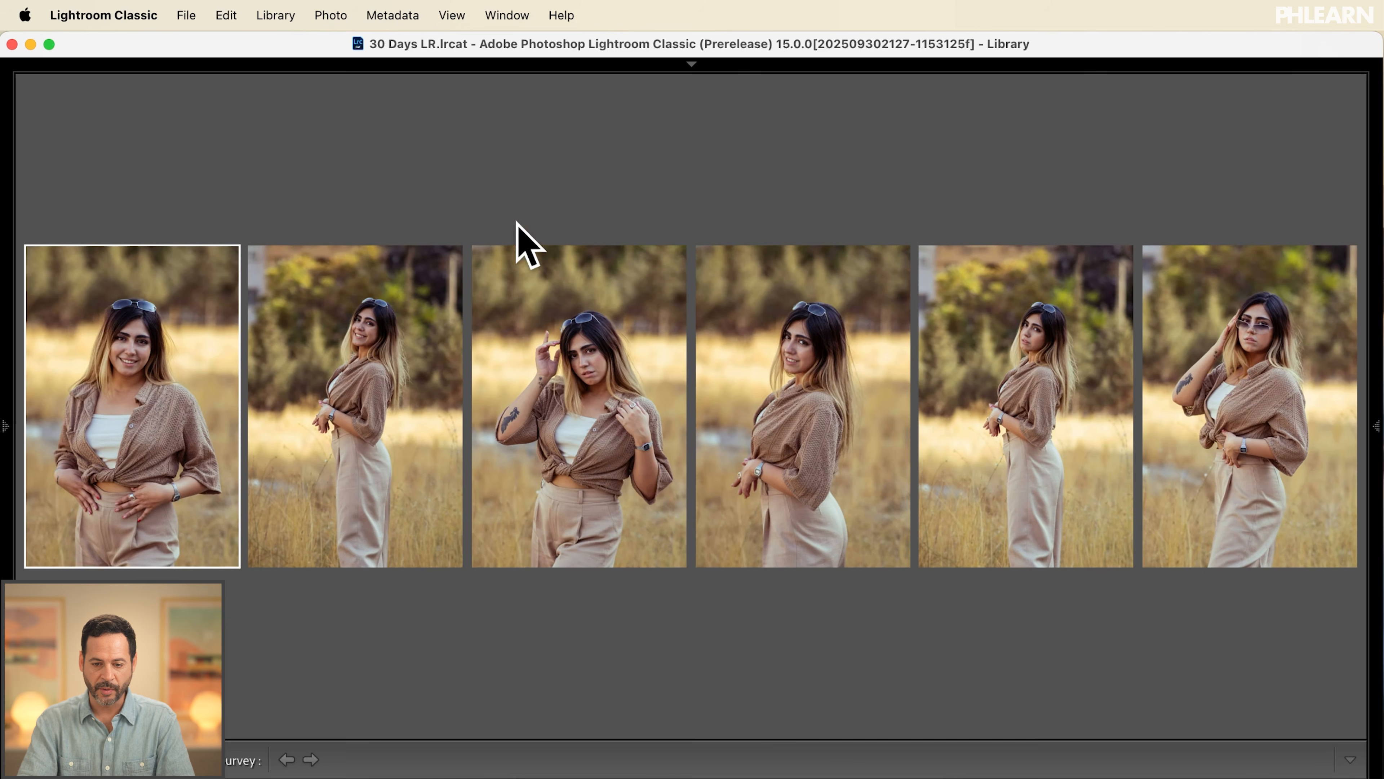
# Step: Remove the hand-in-hair, close over-the-shoulder and unsmiling side-on portraits from the survey
pyautogui.keyDown('super'); pyautogui.click(597, 394); pyautogui.keyUp('super')
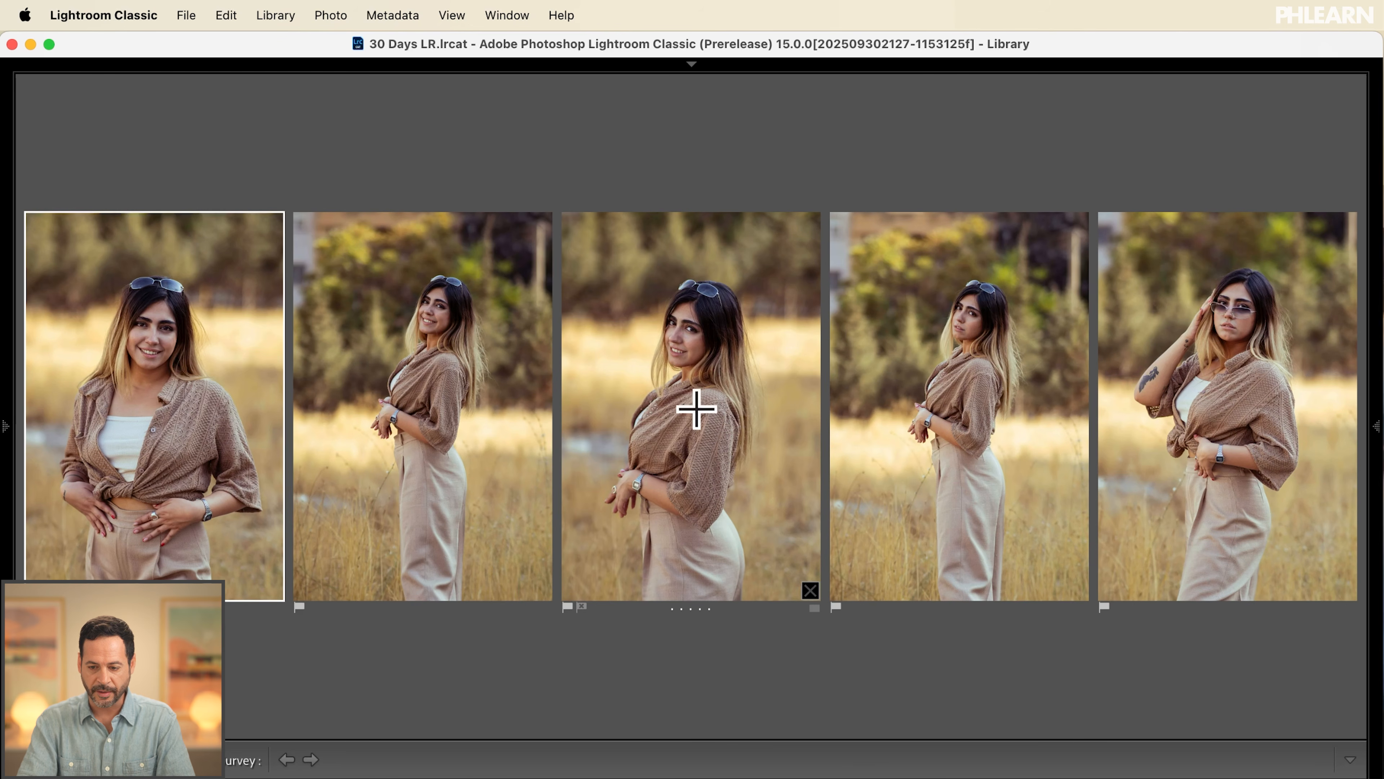
pyautogui.keyDown('super'); pyautogui.click(696, 405); pyautogui.keyUp('super')
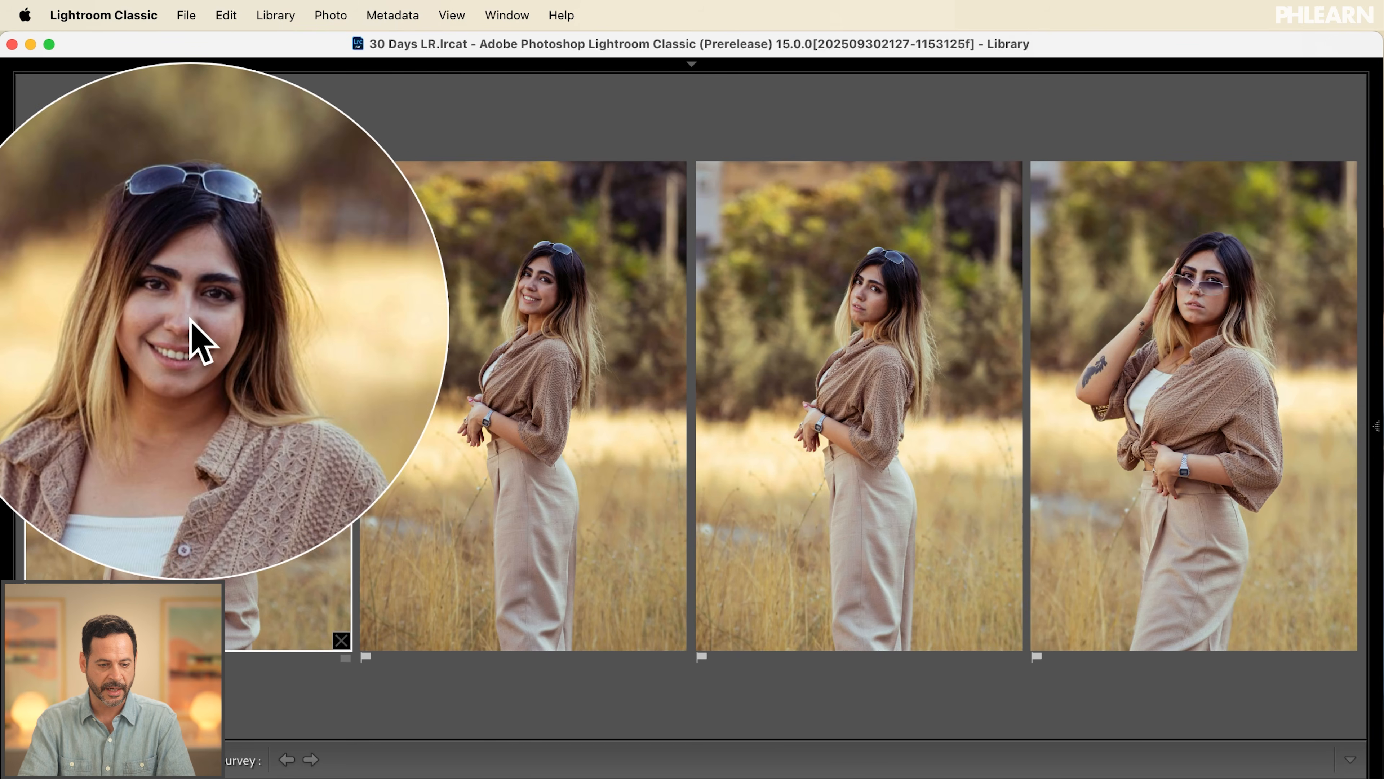
pyautogui.keyDown('super'); pyautogui.click(864, 304); pyautogui.keyUp('super')
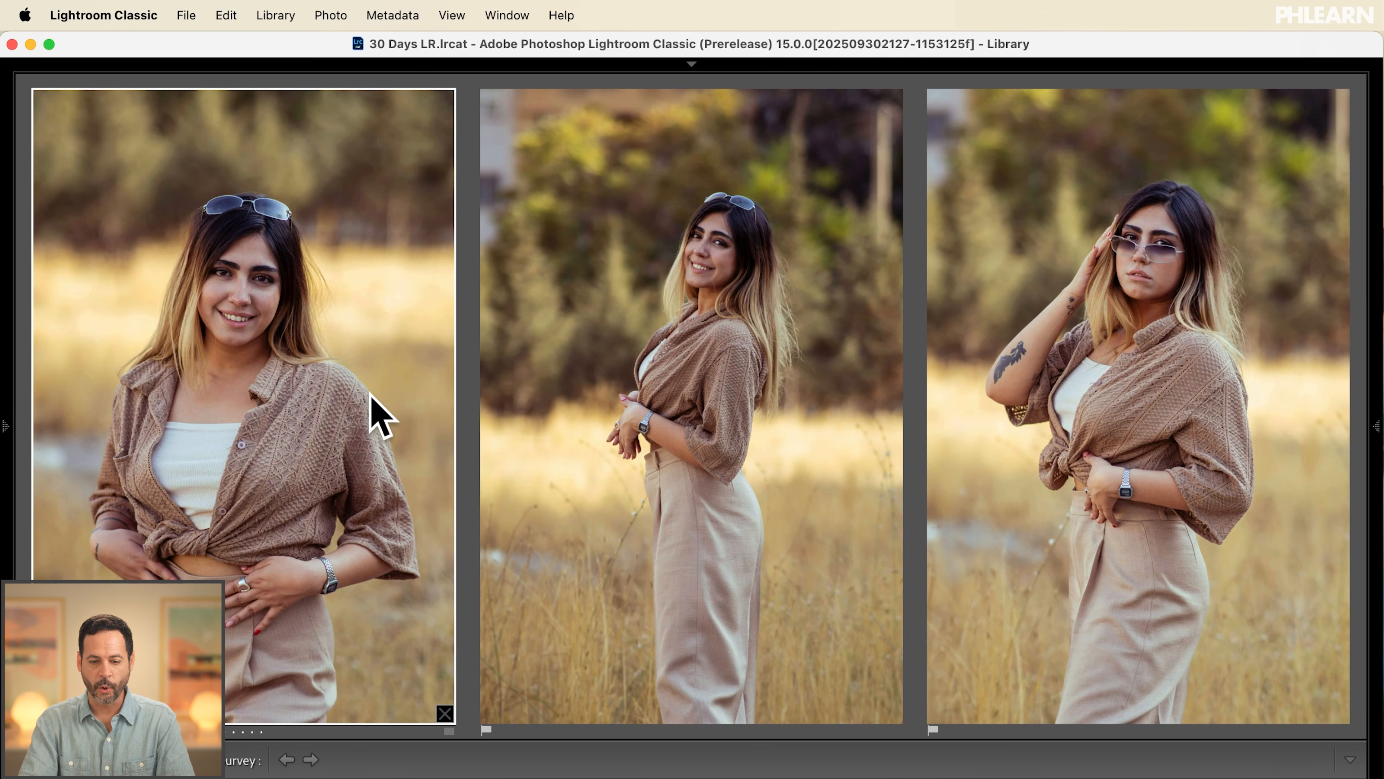
# Step: Give each of the three remaining survey portraits a five-star rating
pyautogui.press('5')
pyautogui.click(671, 436)
pyautogui.press('5')
pyautogui.click(1033, 444)
pyautogui.press('5')
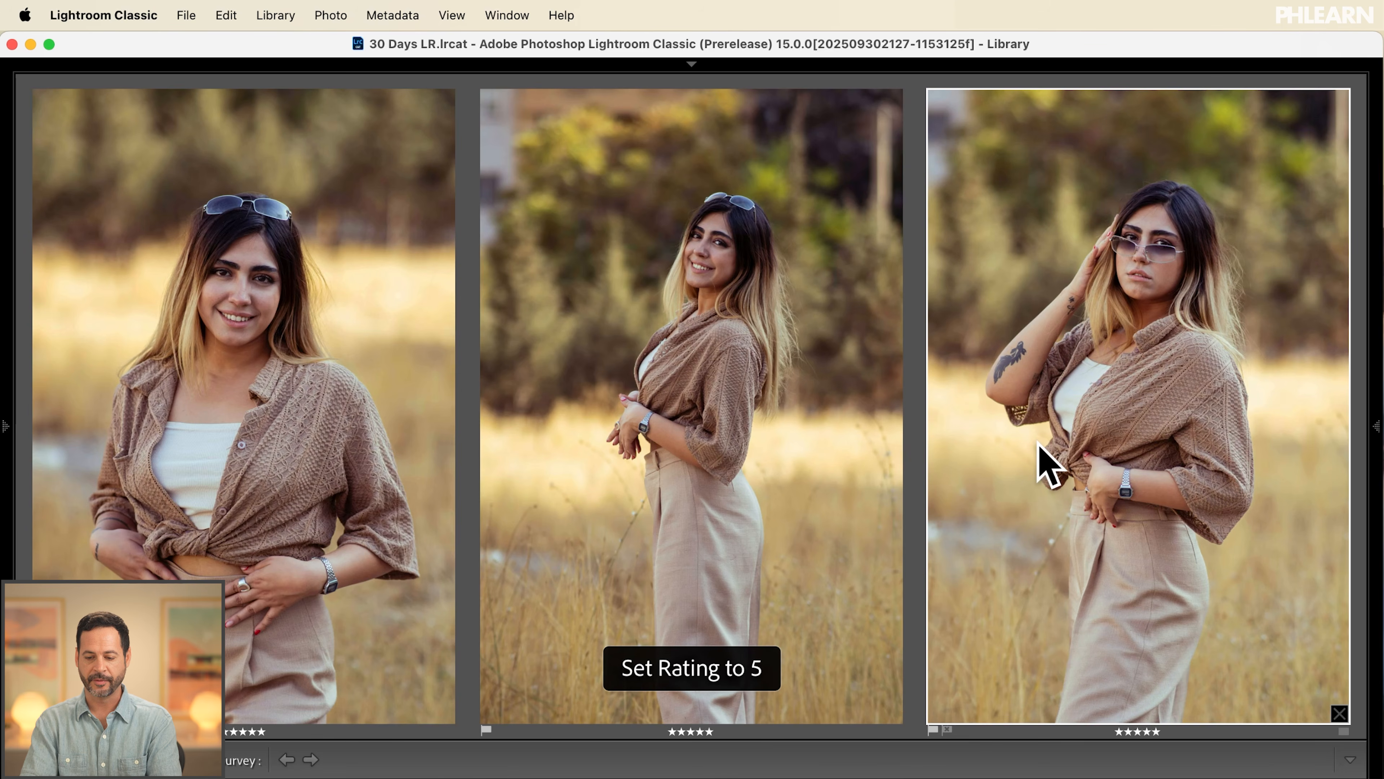
# Step: Return to Grid view with the panels shown and turn off the five-star filter for folder 02
pyautogui.press('g')
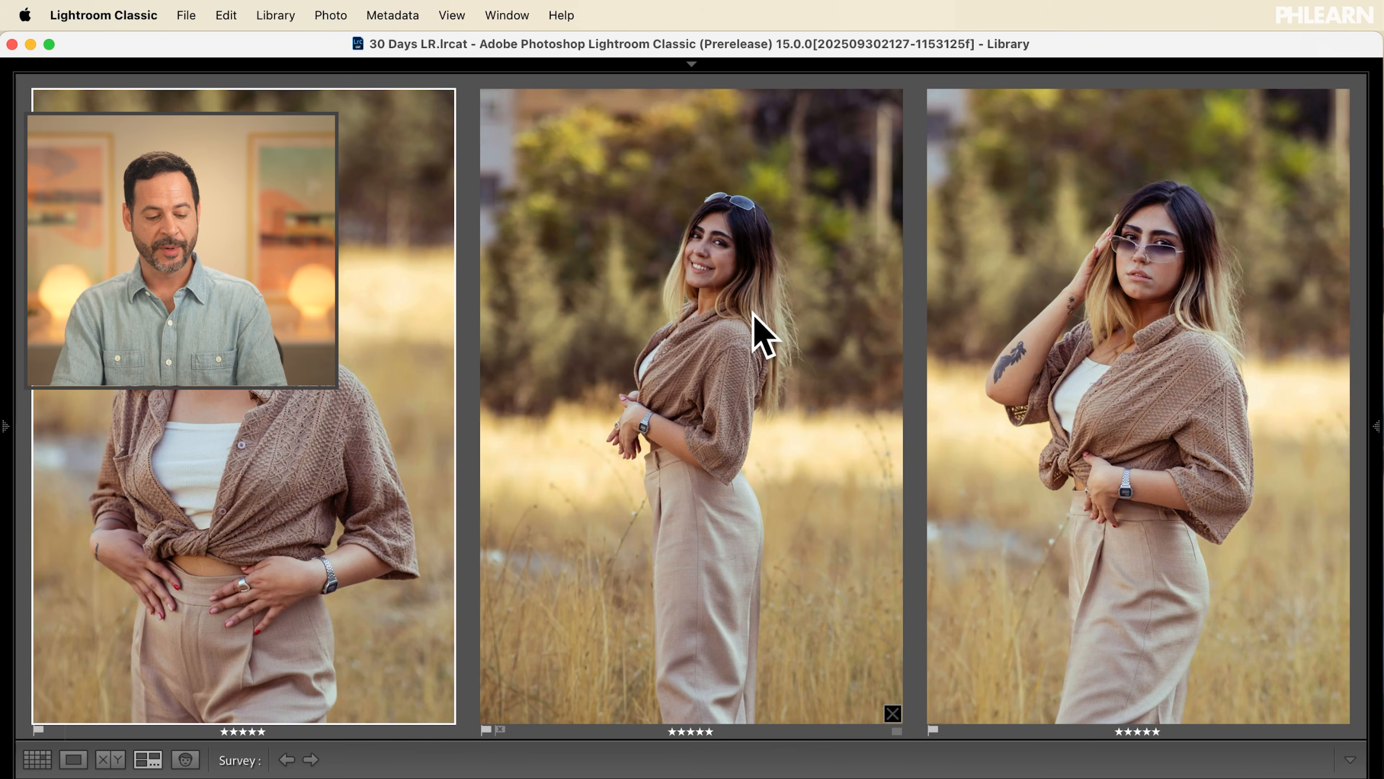
pyautogui.hotkey('shift', 'Tab')
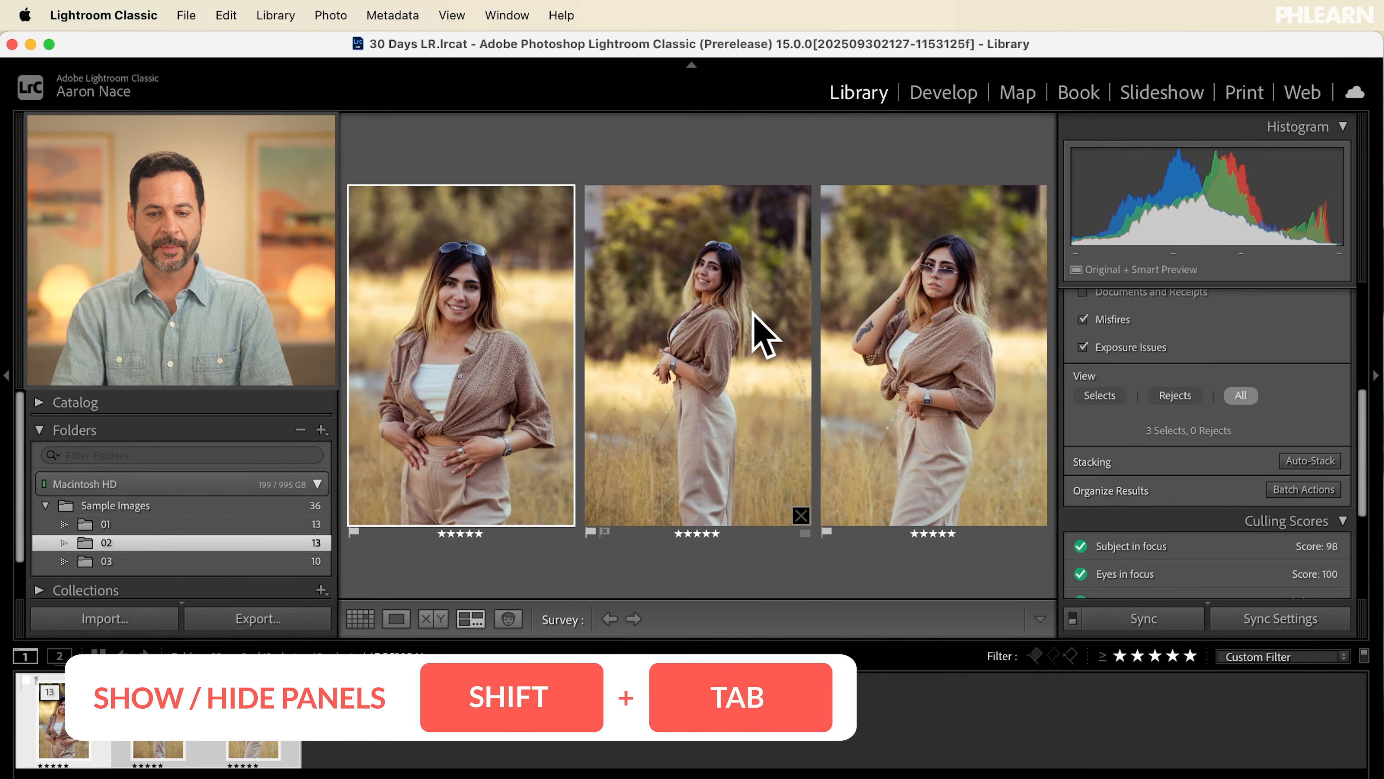
pyautogui.press('g')
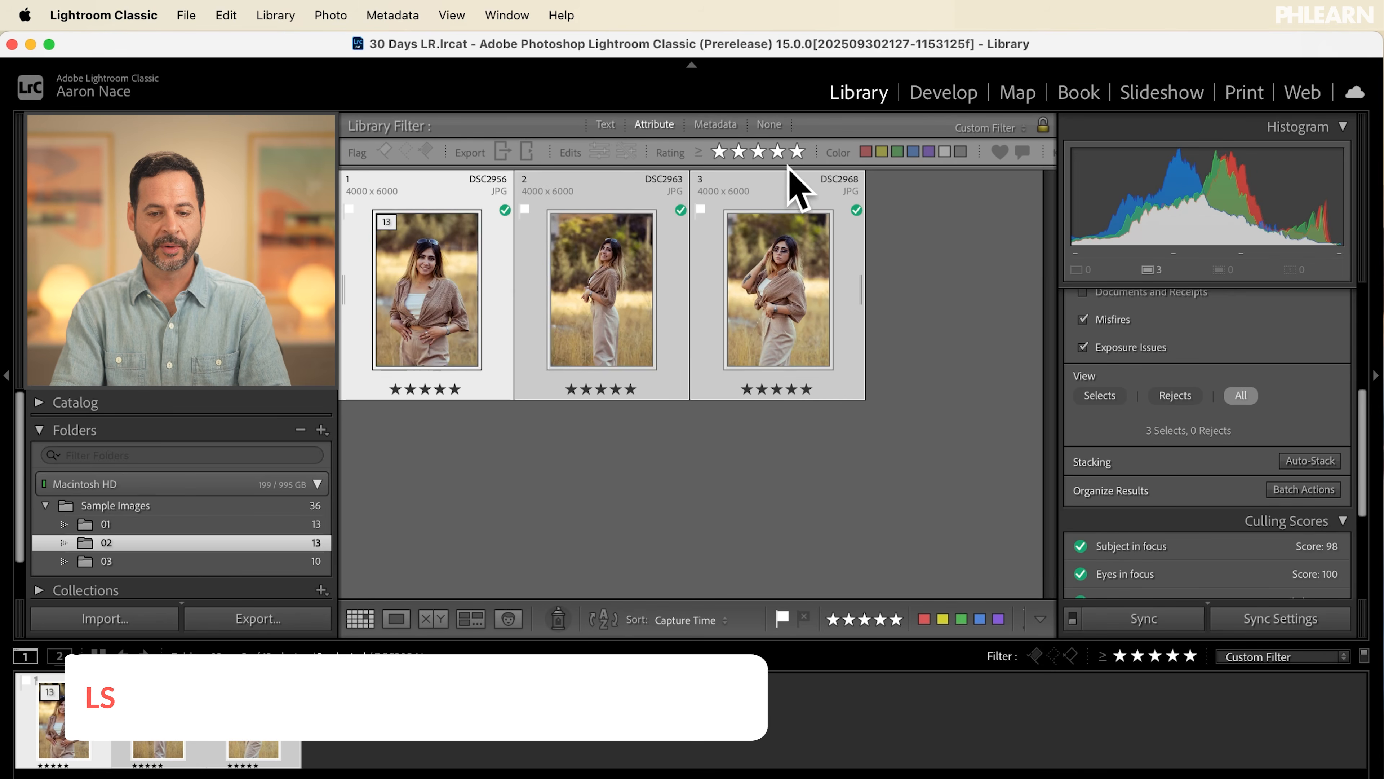
pyautogui.click(797, 151)
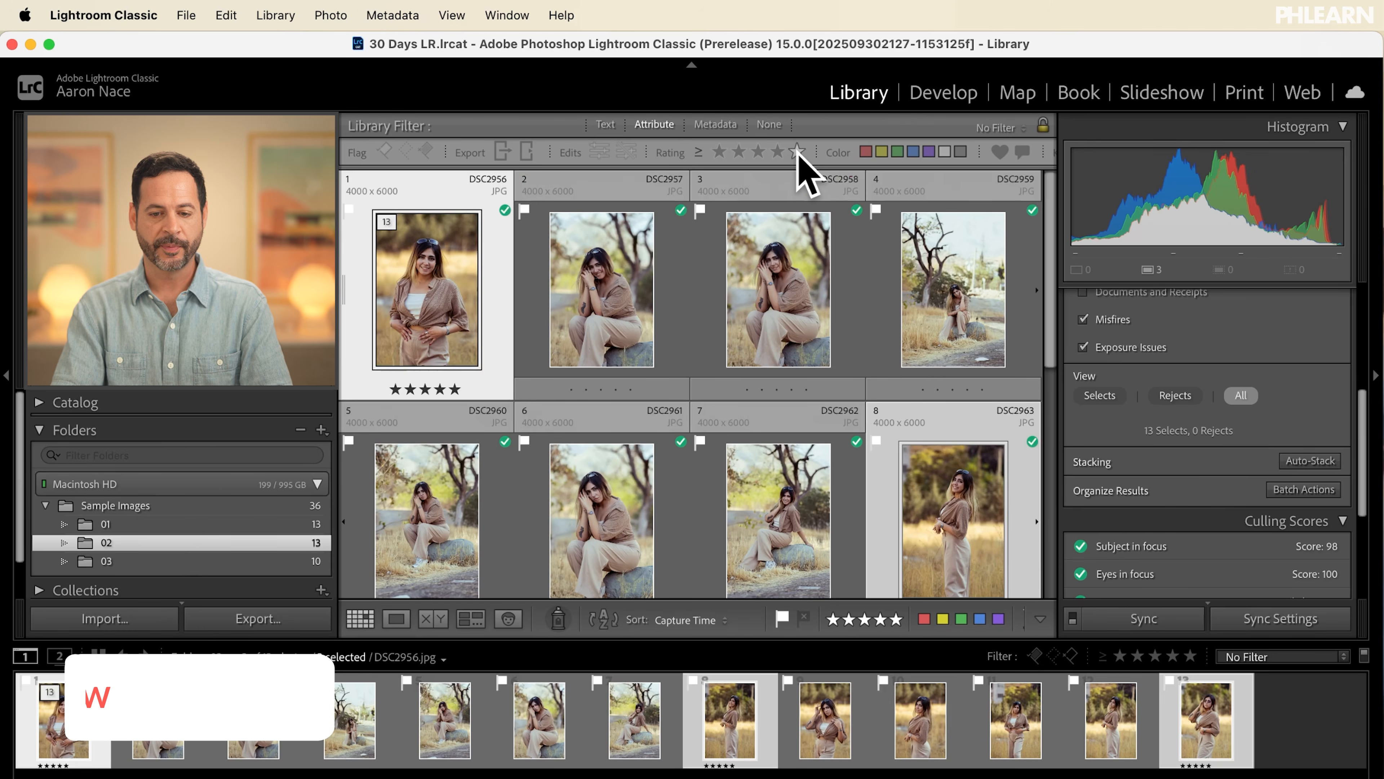
# Step: Open folder 03 and filter its photos by attribute to the flagged ones
pyautogui.click(119, 562)
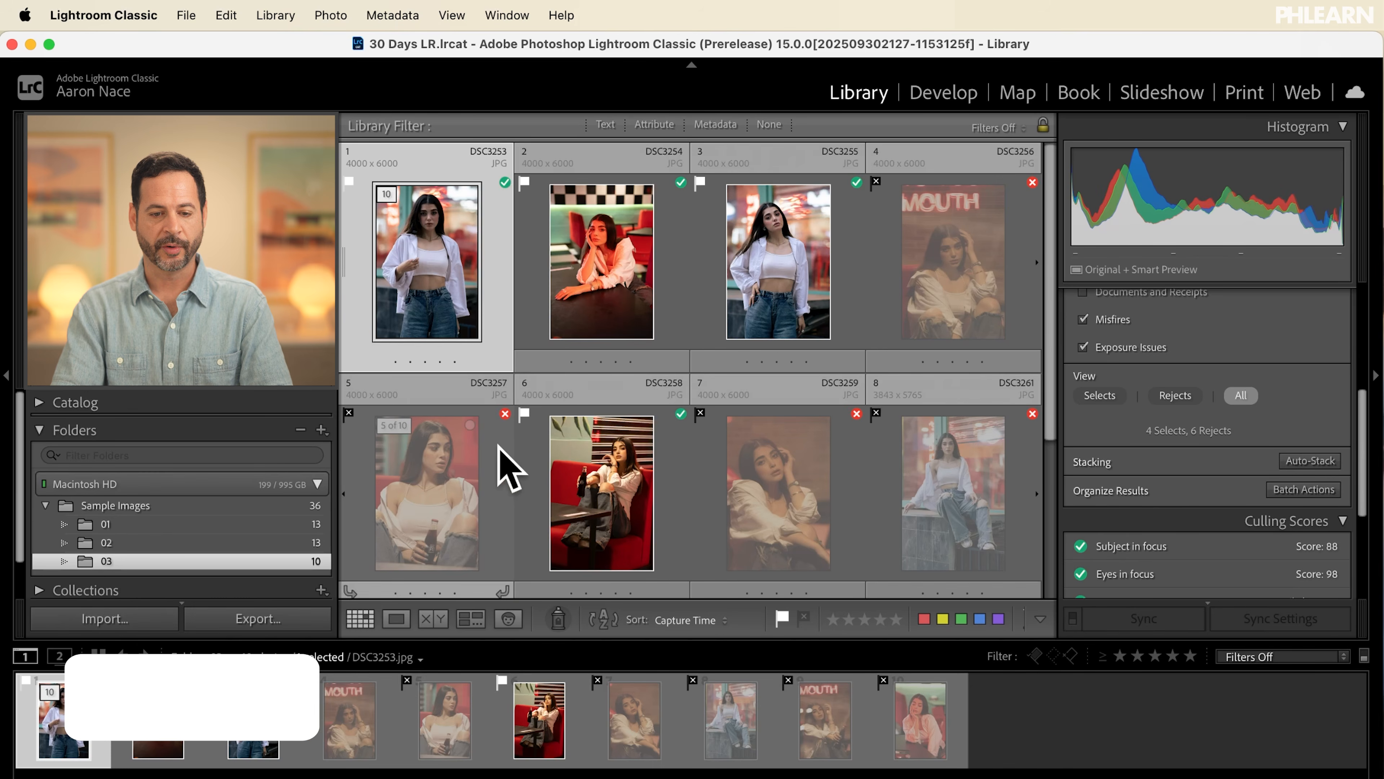
pyautogui.click(653, 125)
pyautogui.click(385, 150)
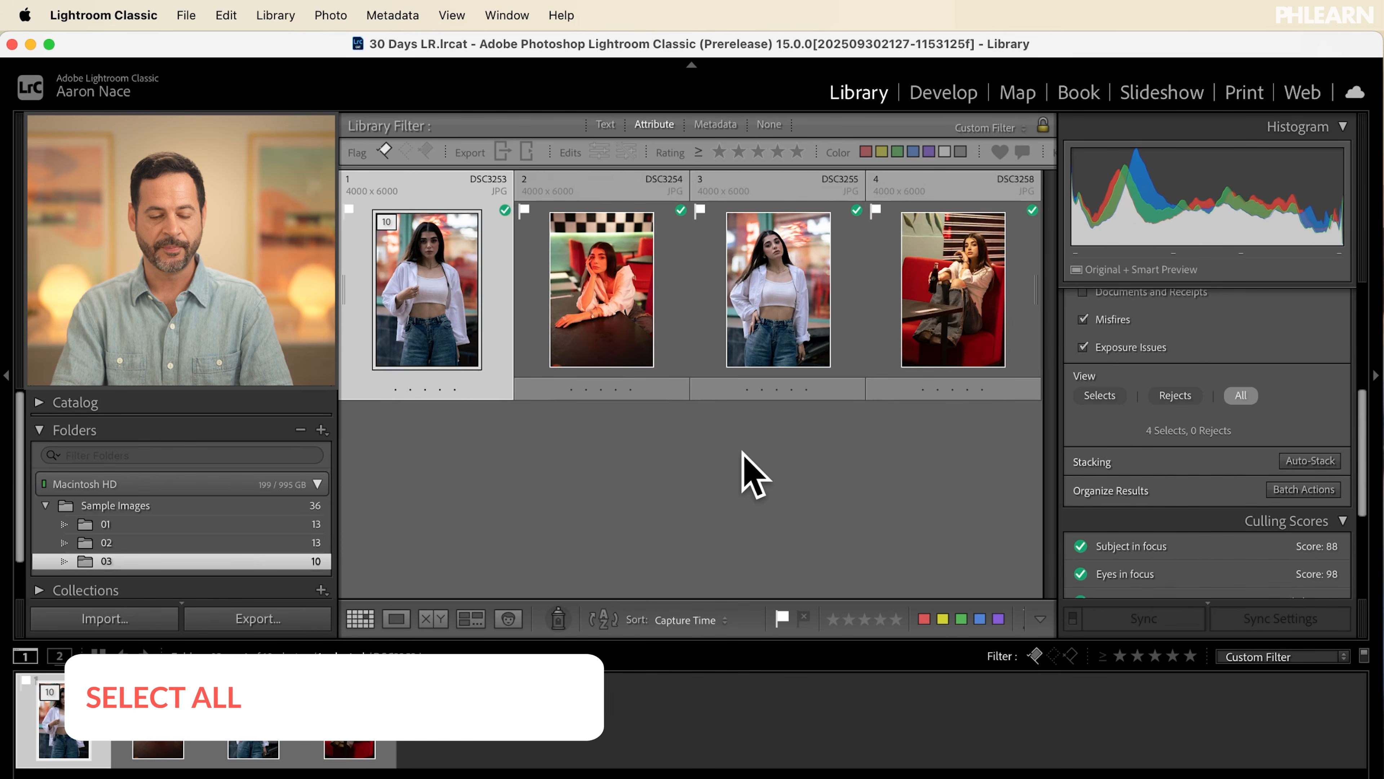
# Step: Select all flagged photos in folder 03 and show them in Survey view with the panels hidden
pyautogui.press('super+a')
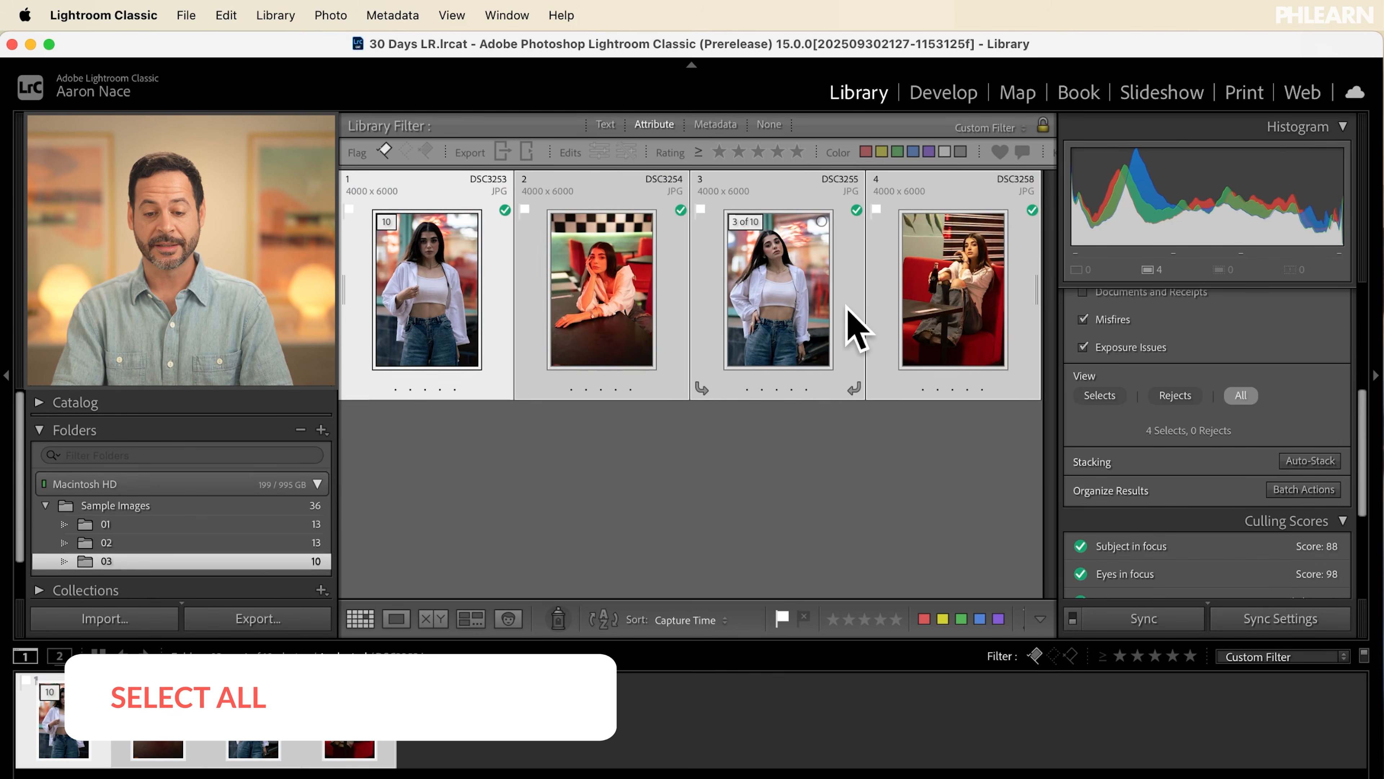
pyautogui.press('n')
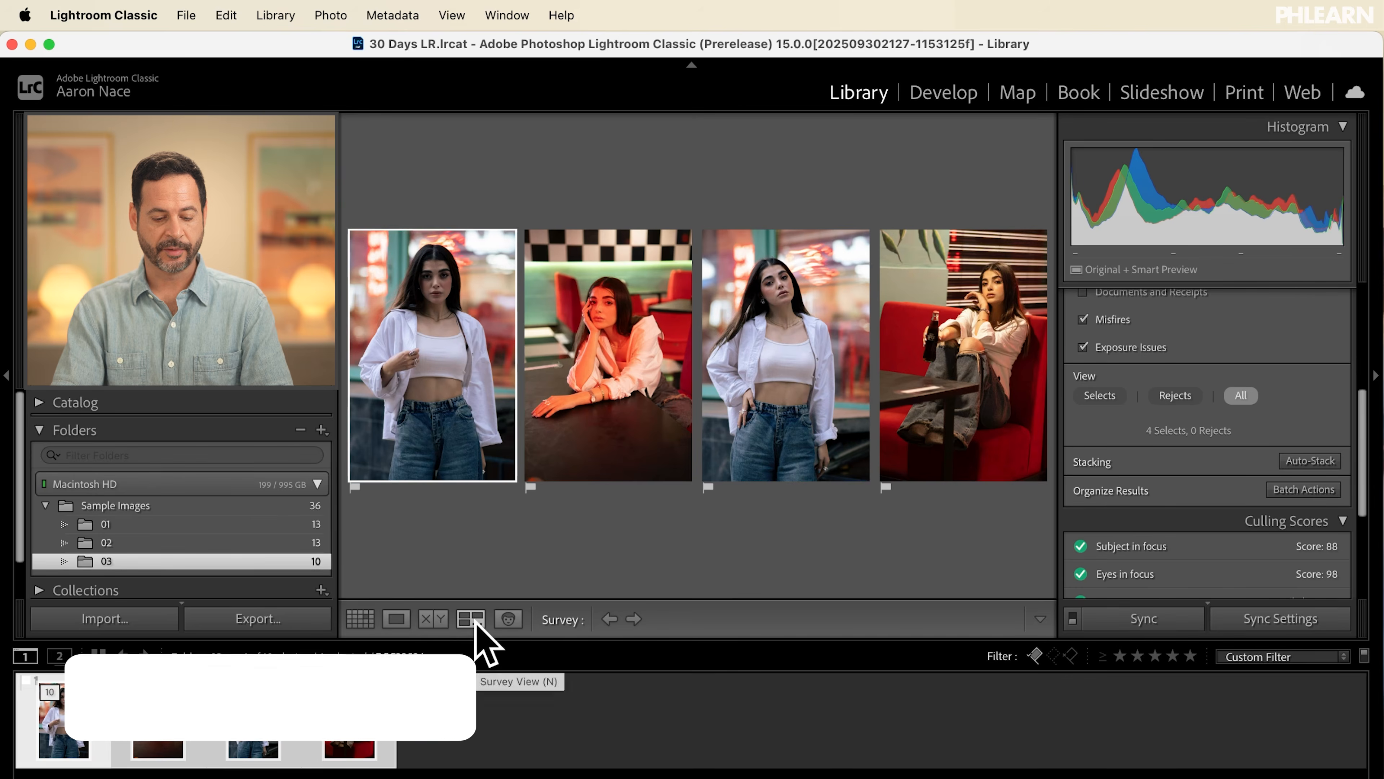
pyautogui.hotkey('shift', 'Tab')
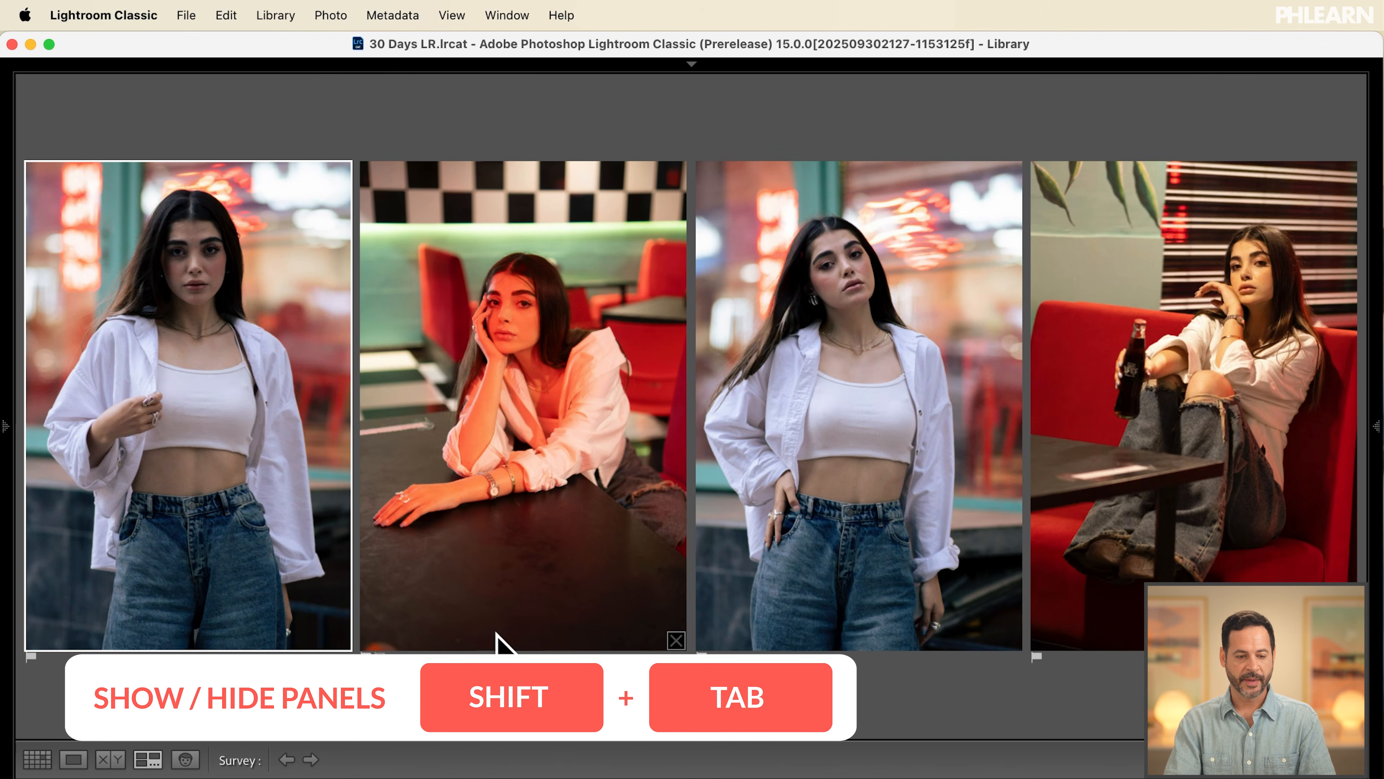
# Step: Remove the red-booth and head-tilted standing portraits from the survey, and rate the two remaining photos five stars
pyautogui.click(1346, 640)
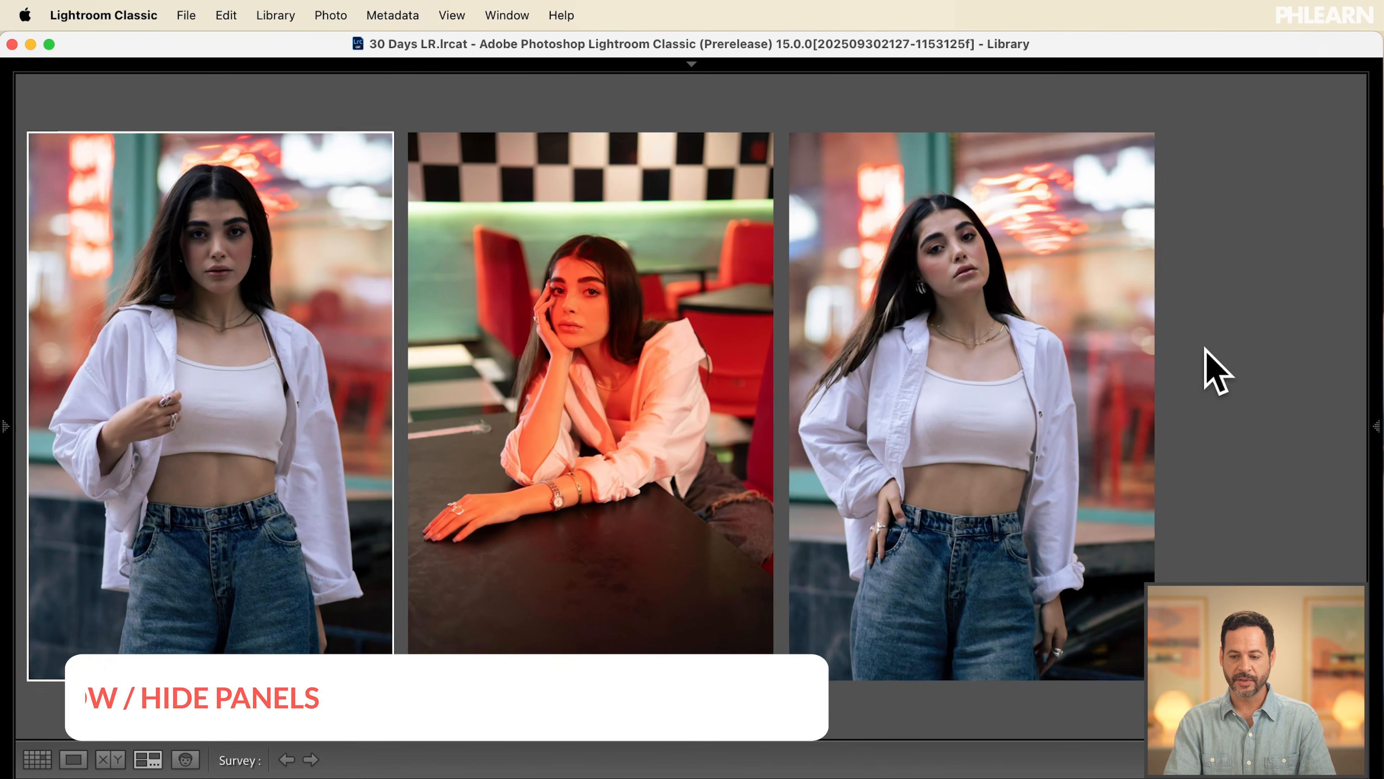
pyautogui.keyDown('super'); pyautogui.click(1135, 412); pyautogui.keyUp('super')
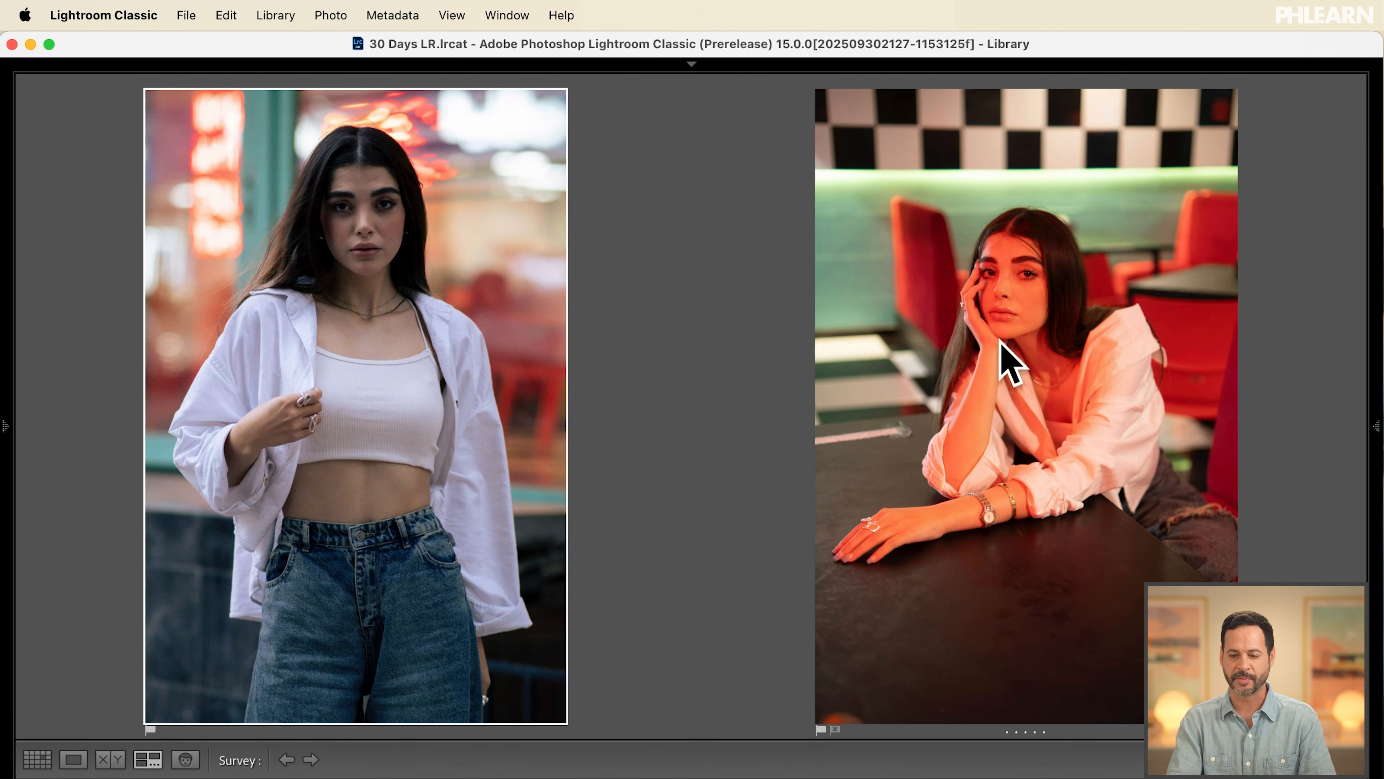
pyautogui.press('5')
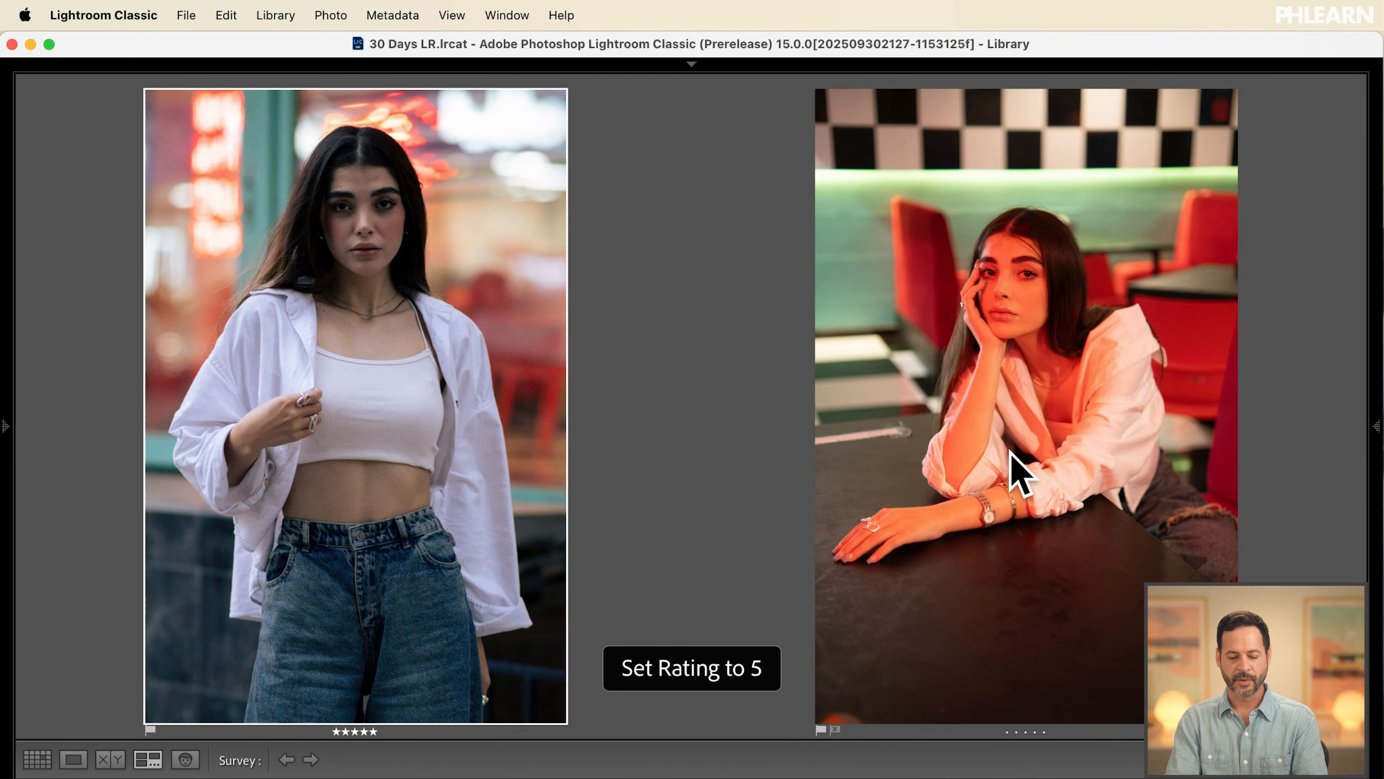
pyautogui.click(1007, 471)
pyautogui.press('5')
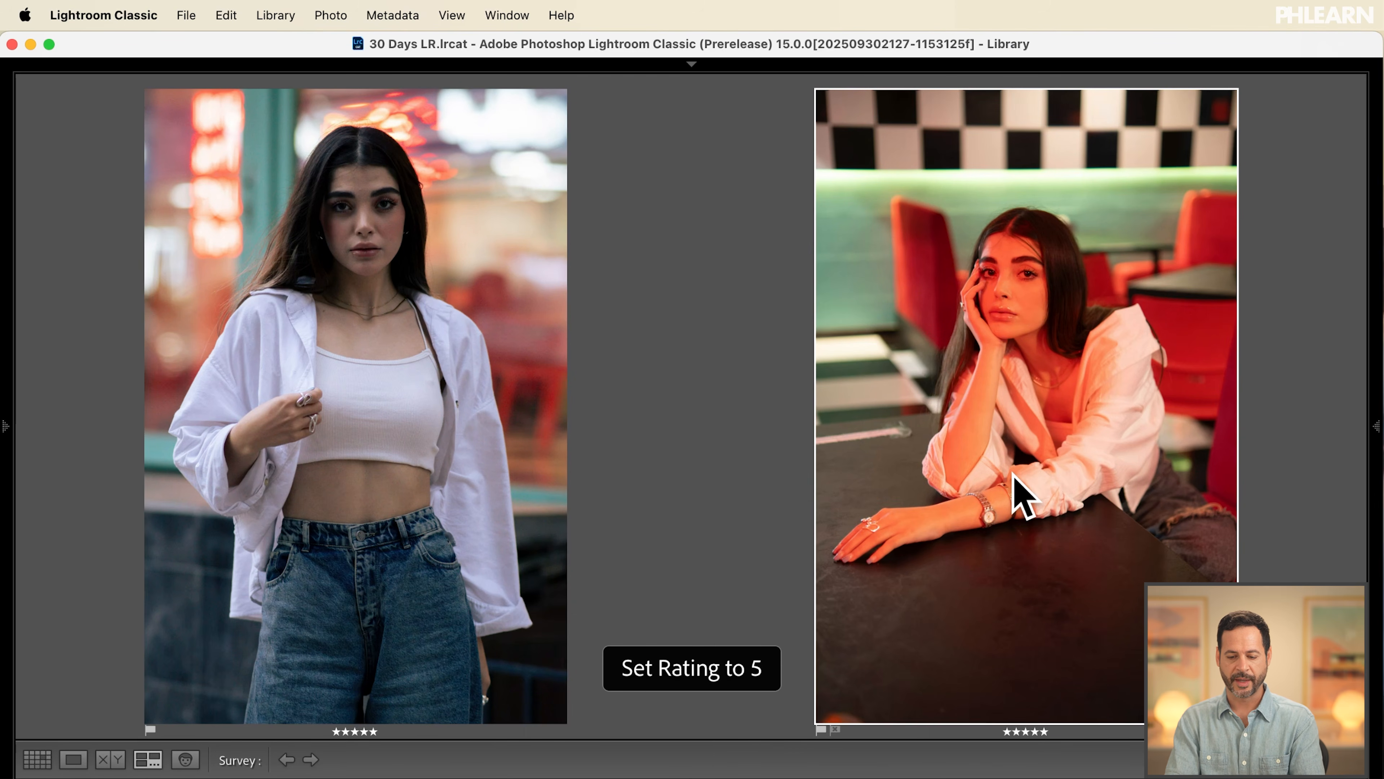
# Step: Return to Grid view, deselect the photos and show the panels again
pyautogui.press('g')
pyautogui.click(742, 567)
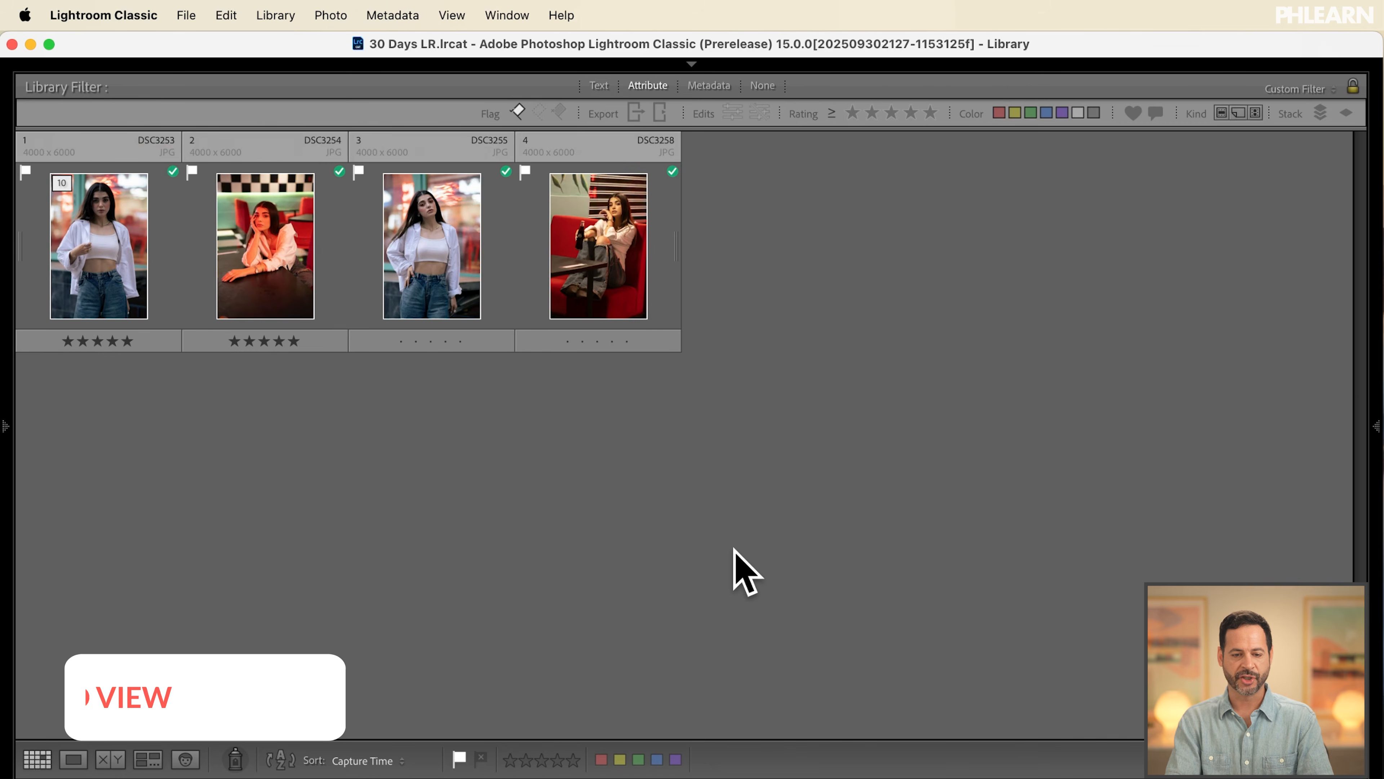
pyautogui.hotkey('shift', 'Tab')
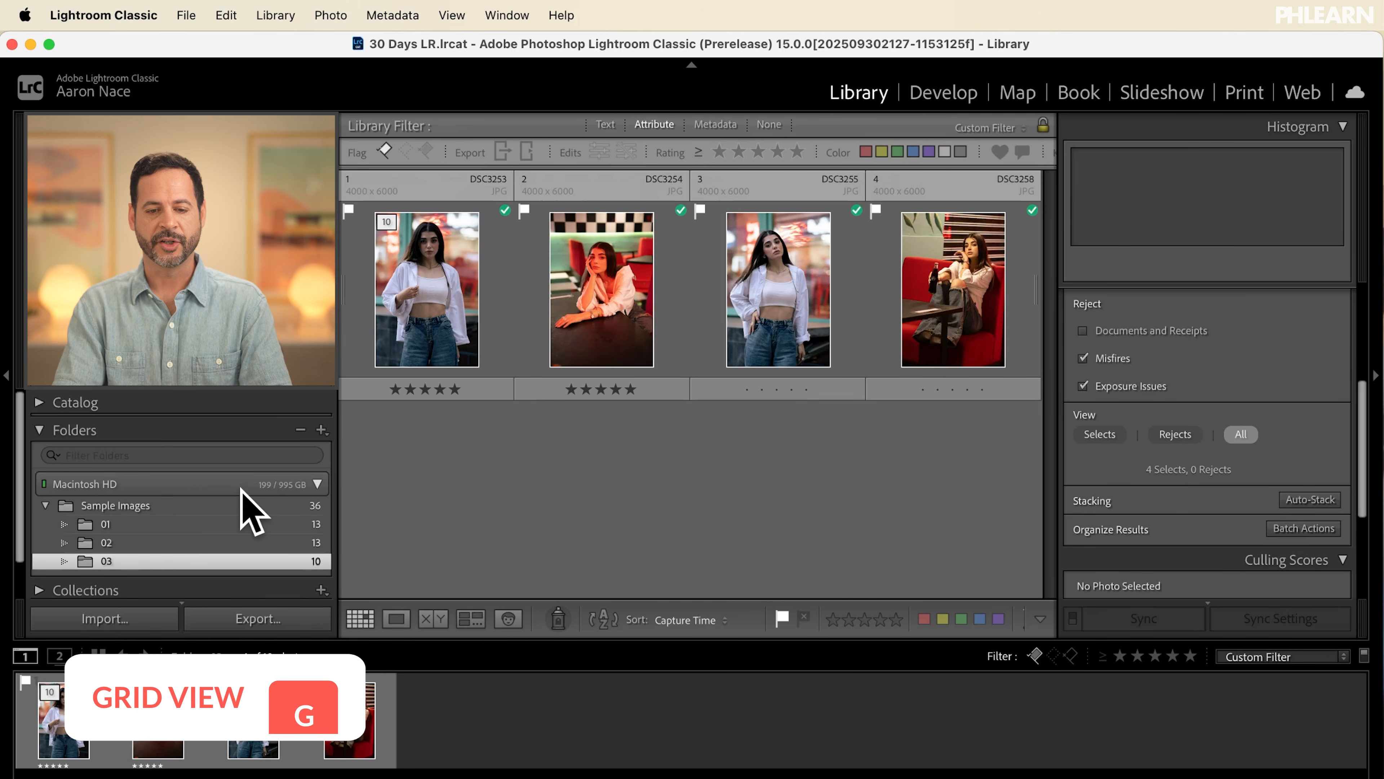
# Step: Open the parent Sample Images folder and filter its flagged photos to five stars
pyautogui.click(167, 506)
pyautogui.click(654, 124)
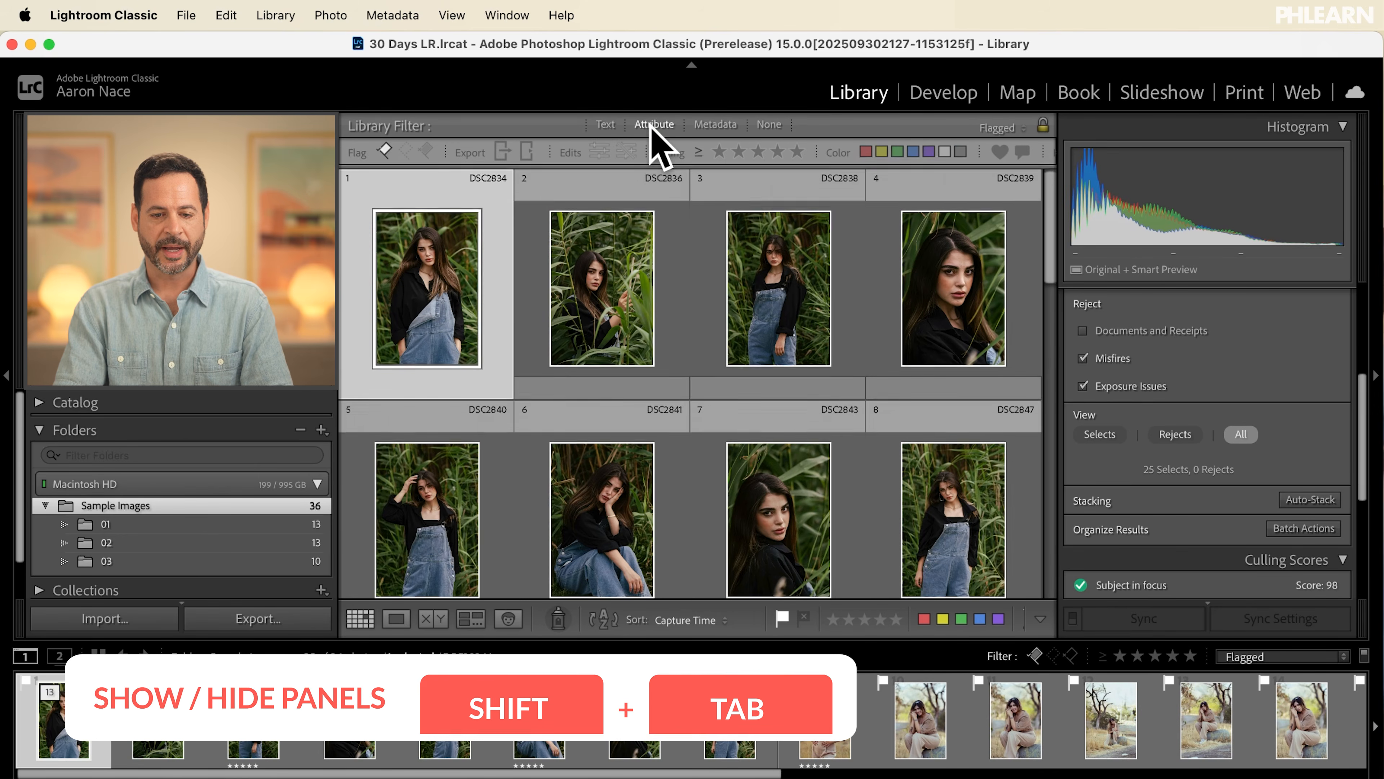
pyautogui.click(796, 152)
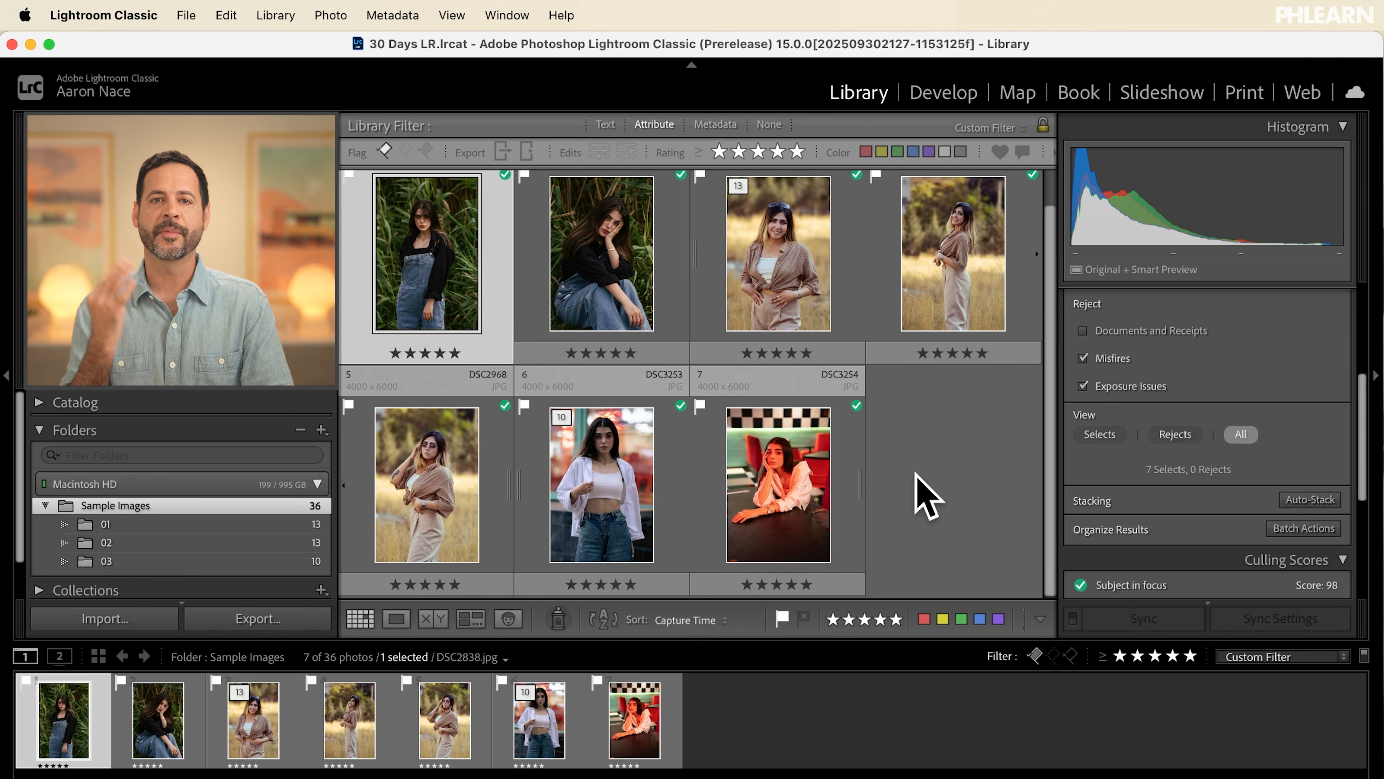
# Step: Select all five-star photos in Sample Images and show them in Survey view with the panels hidden
pyautogui.press('super+a')
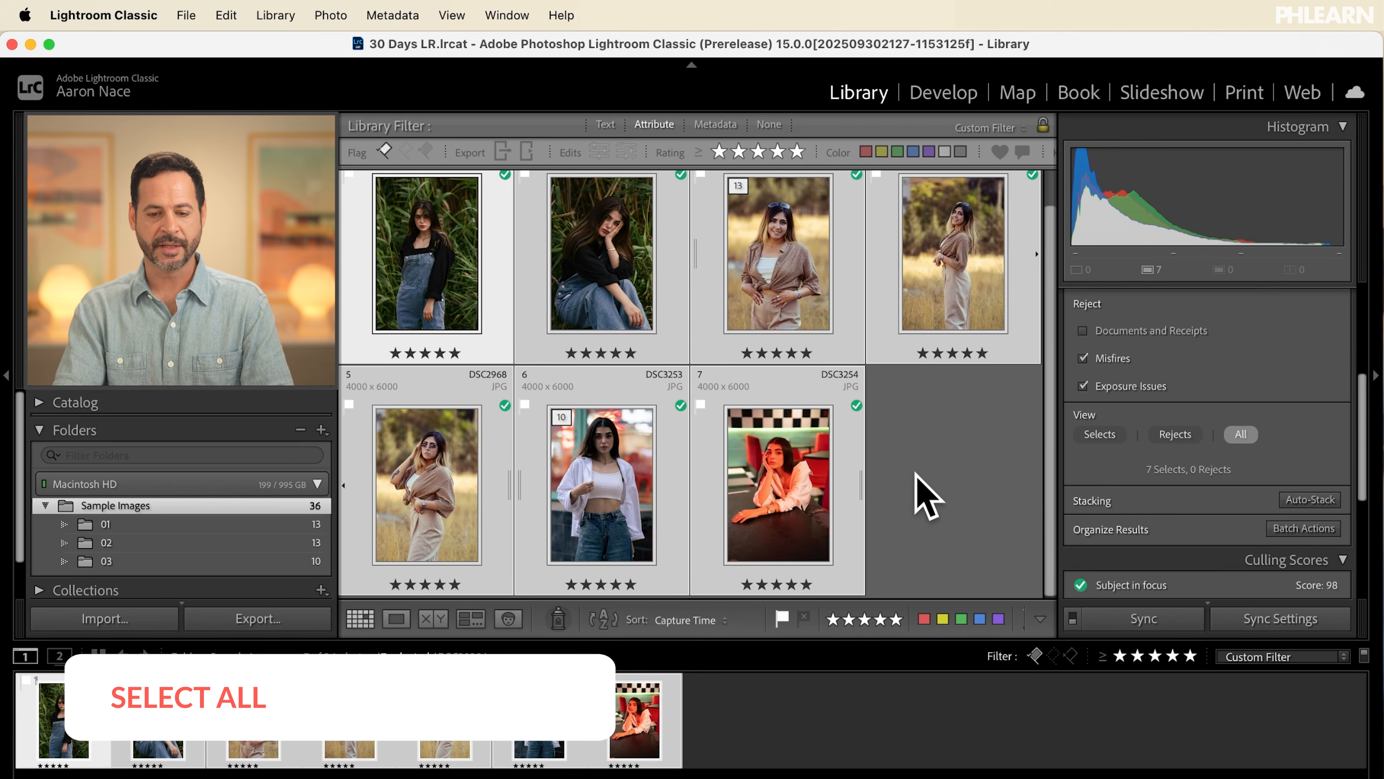
pyautogui.press('n')
pyautogui.hotkey('shift', 'Tab')
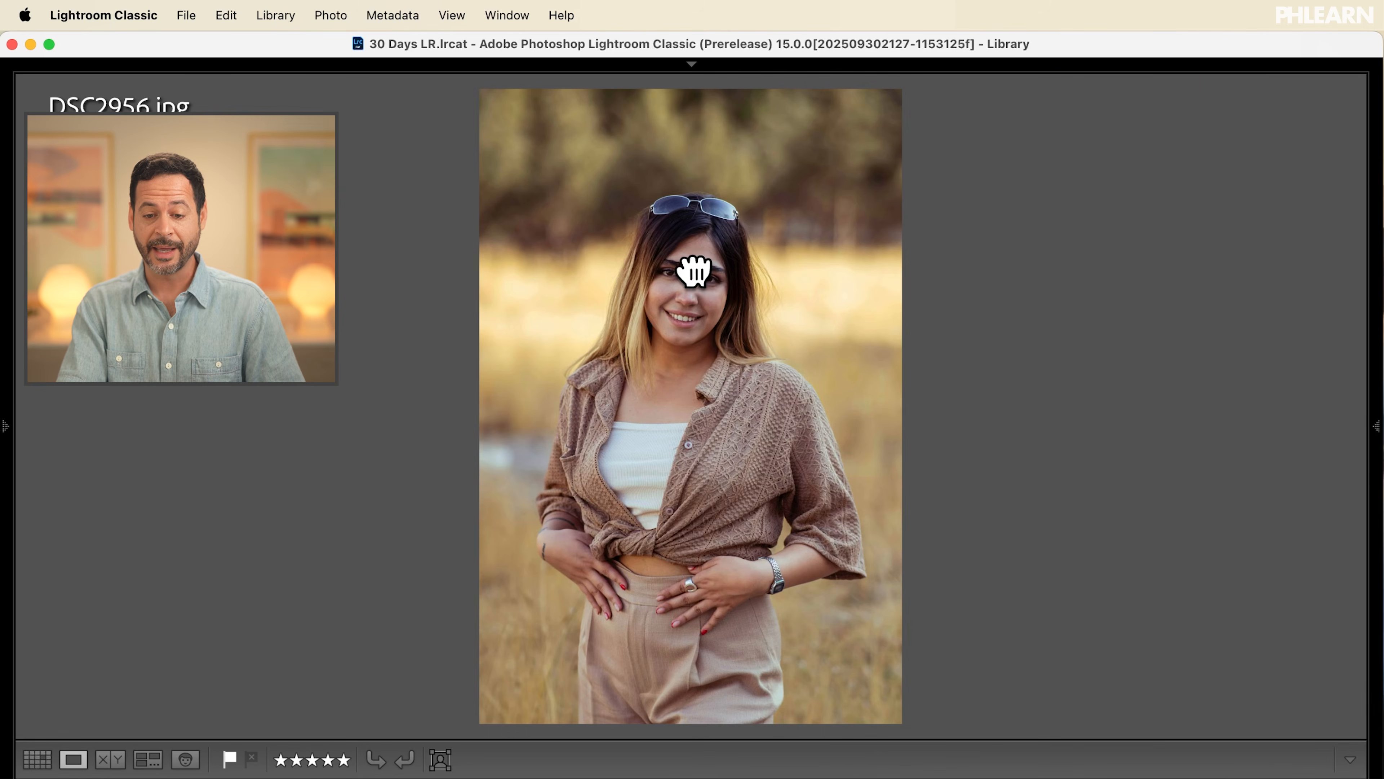
# Step: Examine the face in portrait DSC2956 up close, and return to Survey view of all selected photos
pyautogui.click(694, 270)
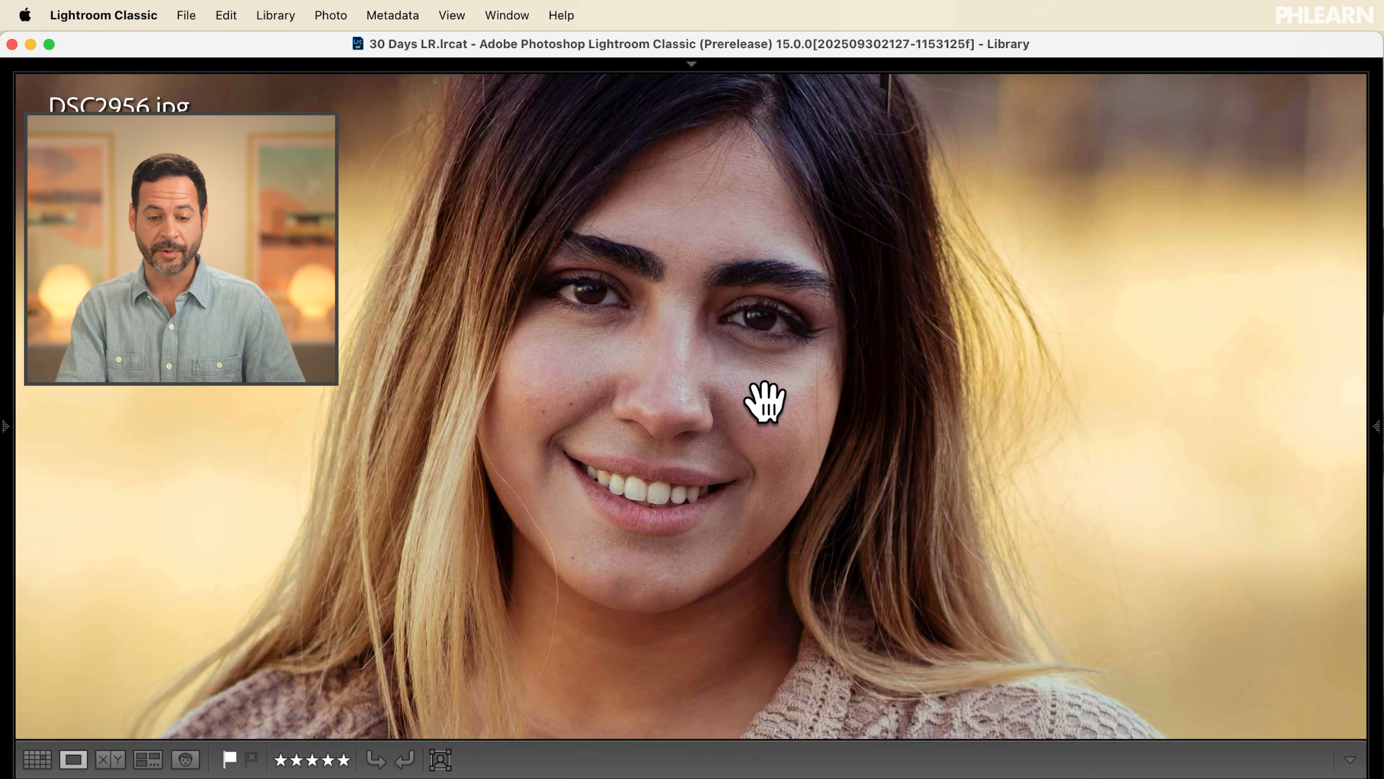
pyautogui.press('g')
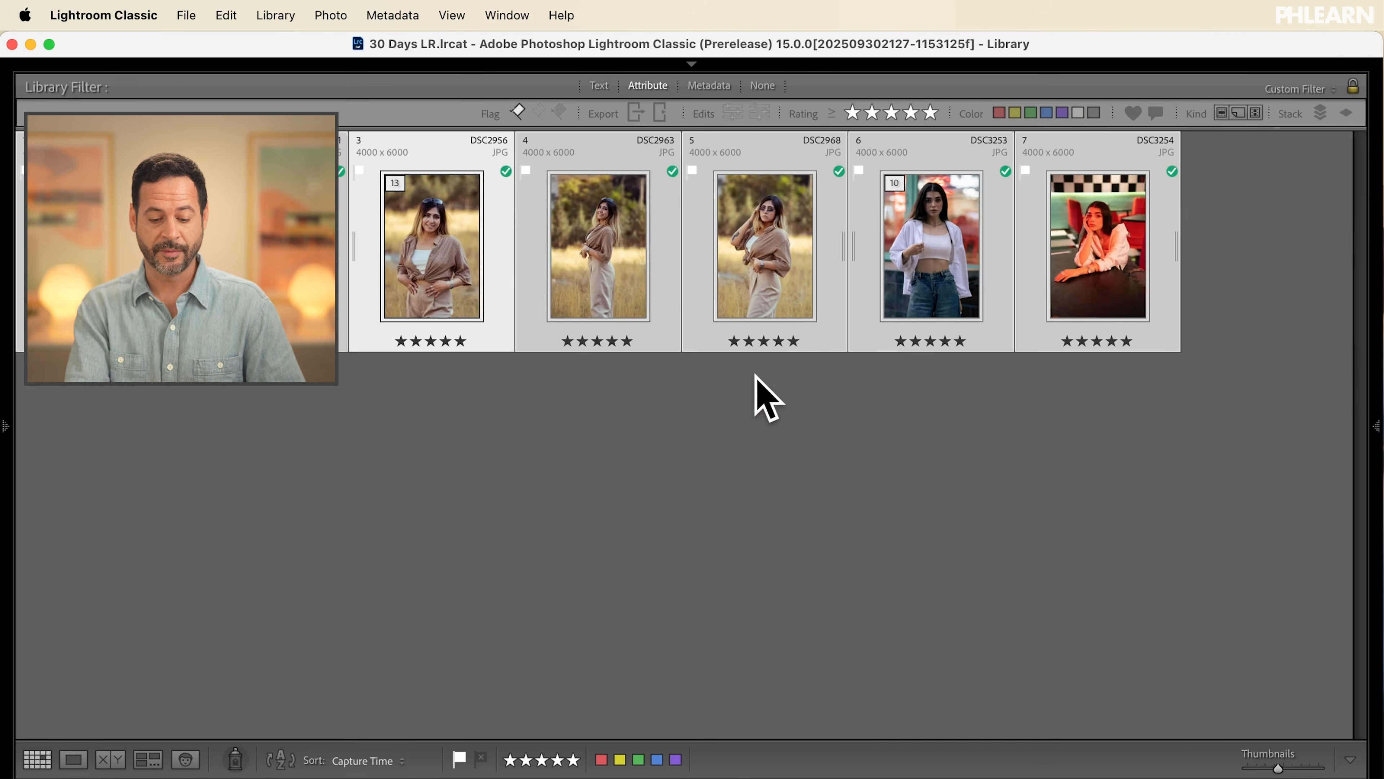
pyautogui.press('n')
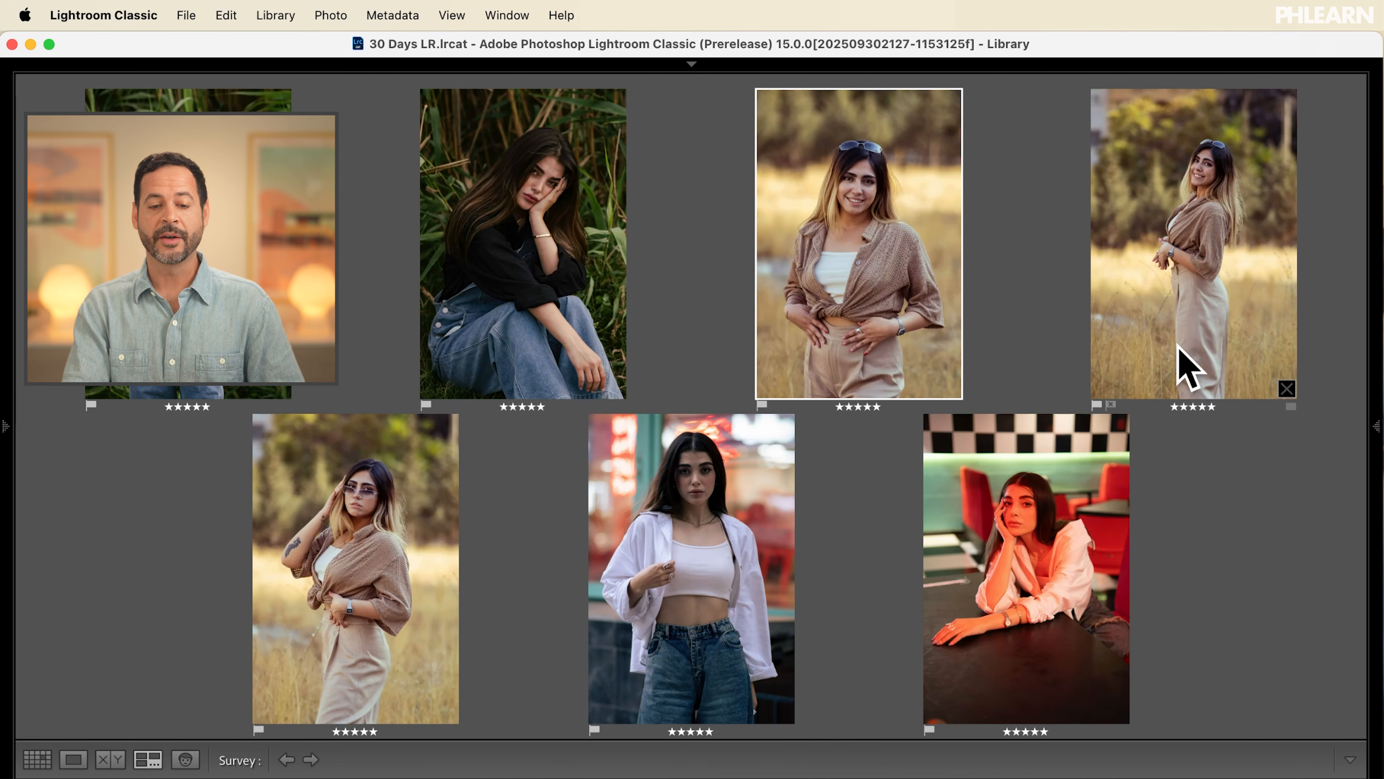